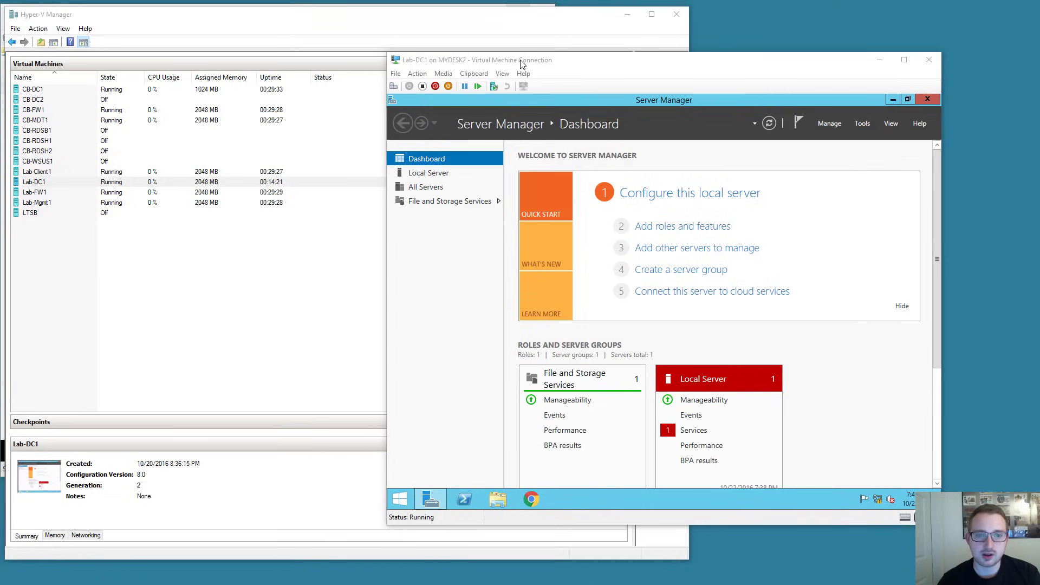
Reposition the Lab-DC1 VM window and bring up the system tray network icon's options.
left_click_drag(522, 64, 504, 49)
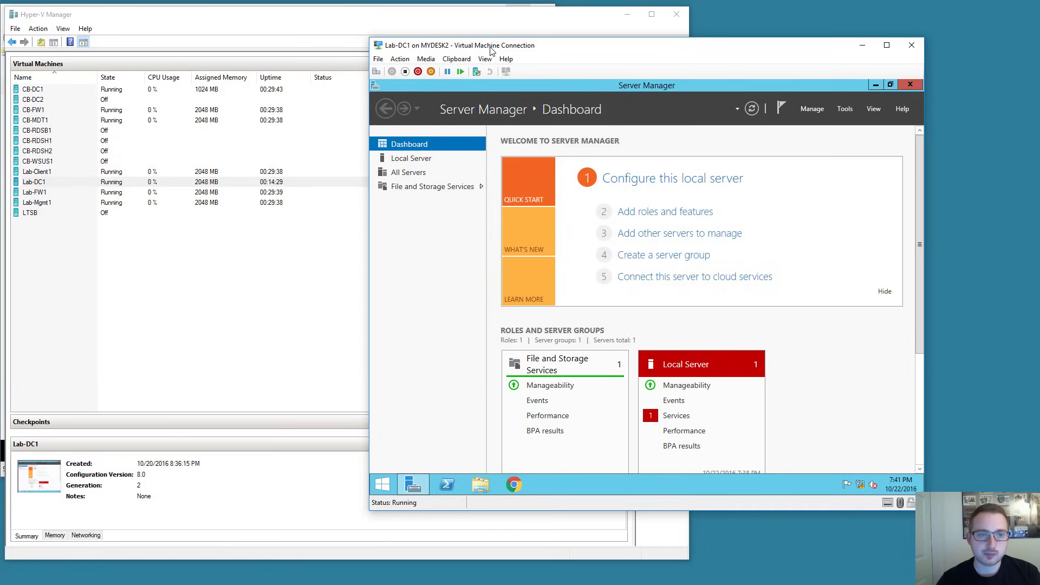
mouse_move(538, 51)
left_mouse_down()
mouse_move(542, 43)
mouse_move(511, 34)
mouse_move(637, 53)
mouse_move(547, 38)
left_mouse_up()
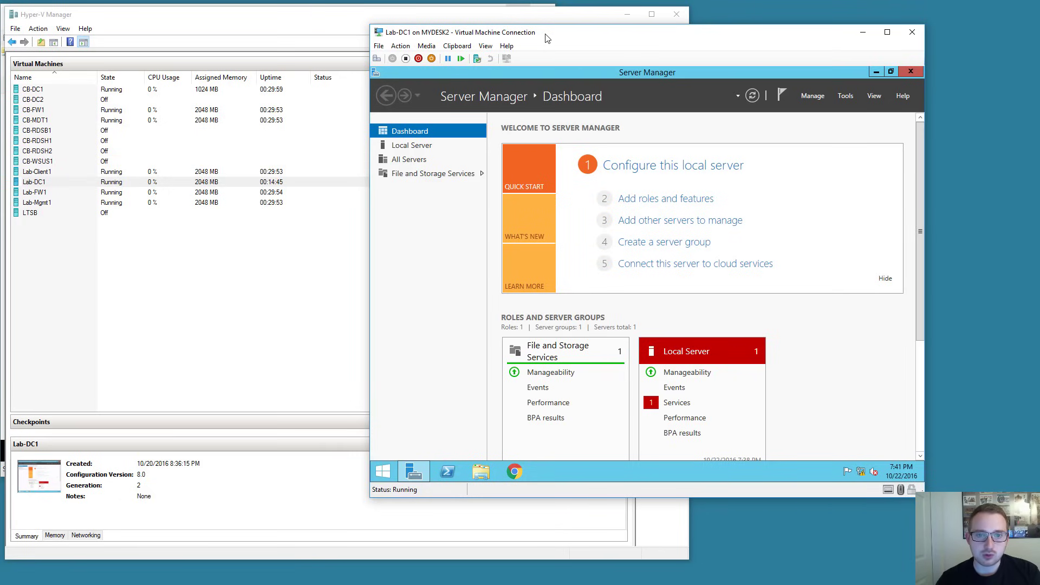
left_click_drag(547, 37, 578, 41)
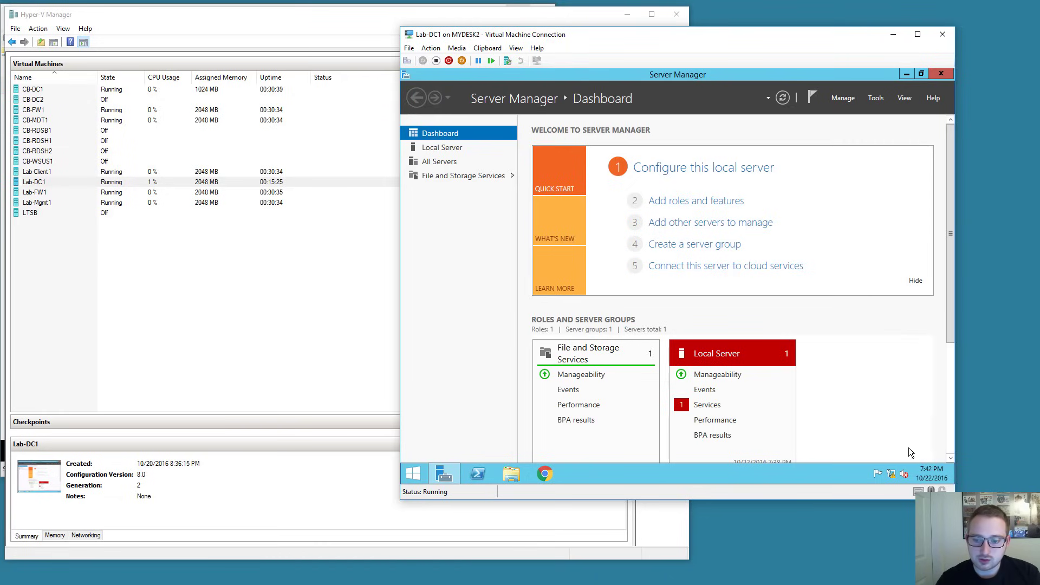
right_click(895, 477)
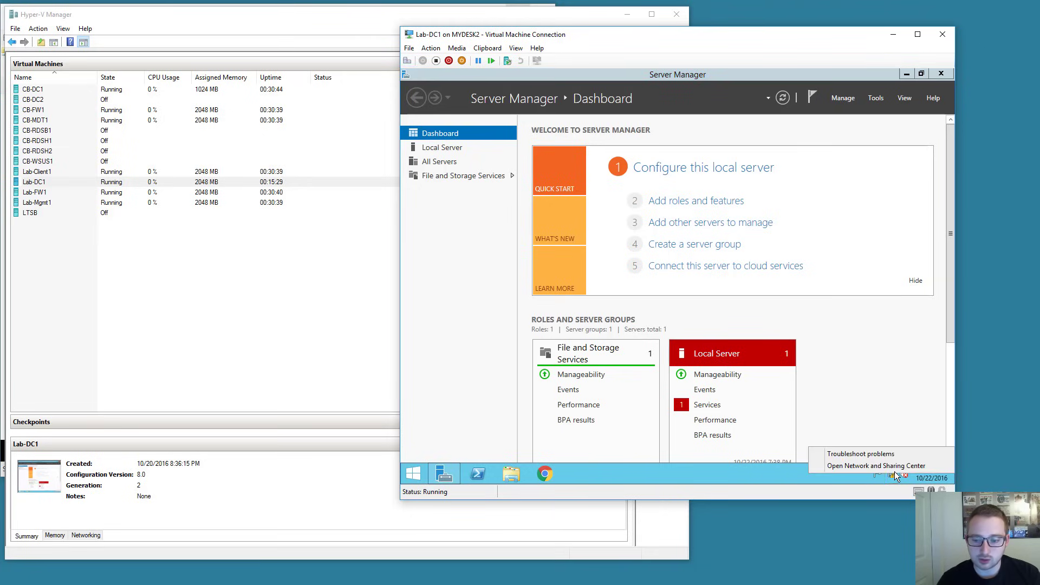
Open the Ethernet adapter's IPv4 properties from Network and Sharing Center.
left_click(888, 467)
left_click(814, 199)
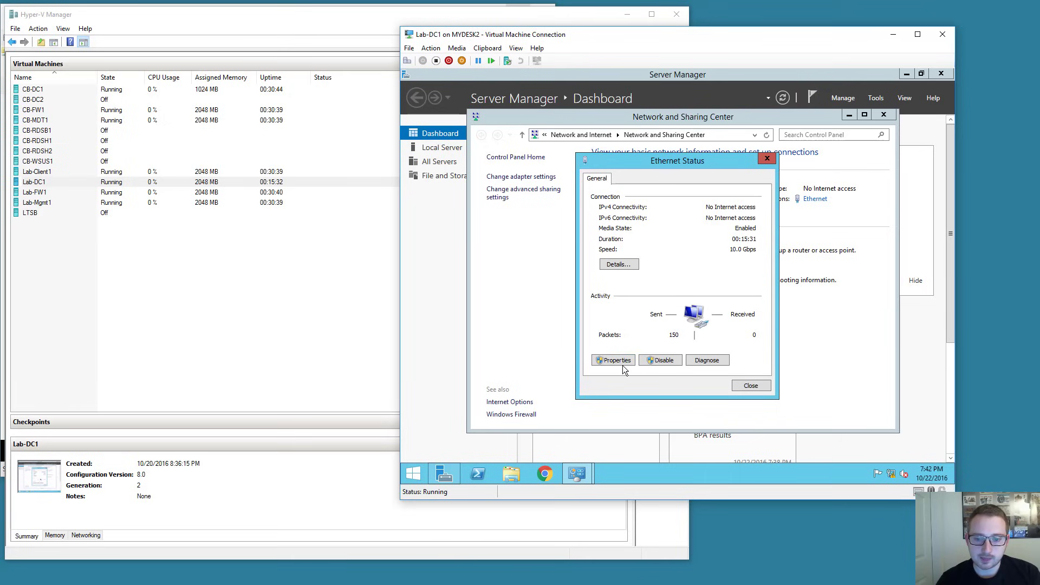
left_click(624, 361)
left_click(686, 322)
left_click(744, 338)
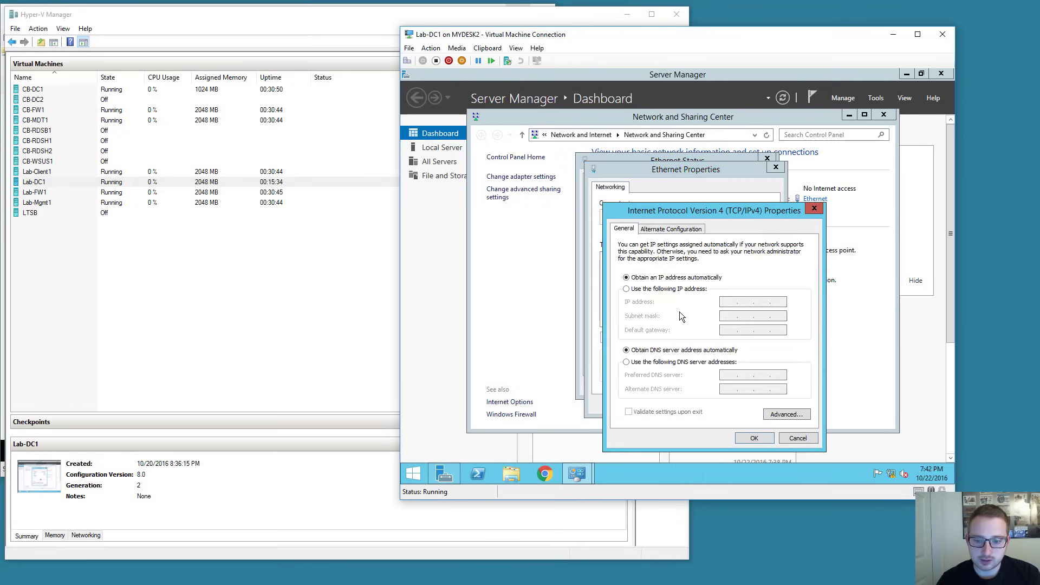
Set static IP 192.168.2.3, mask 255.255.255.0, gateway 192.168.2.1, DNS 8.8.8.8, and make Network 2 private.
left_click(627, 289)
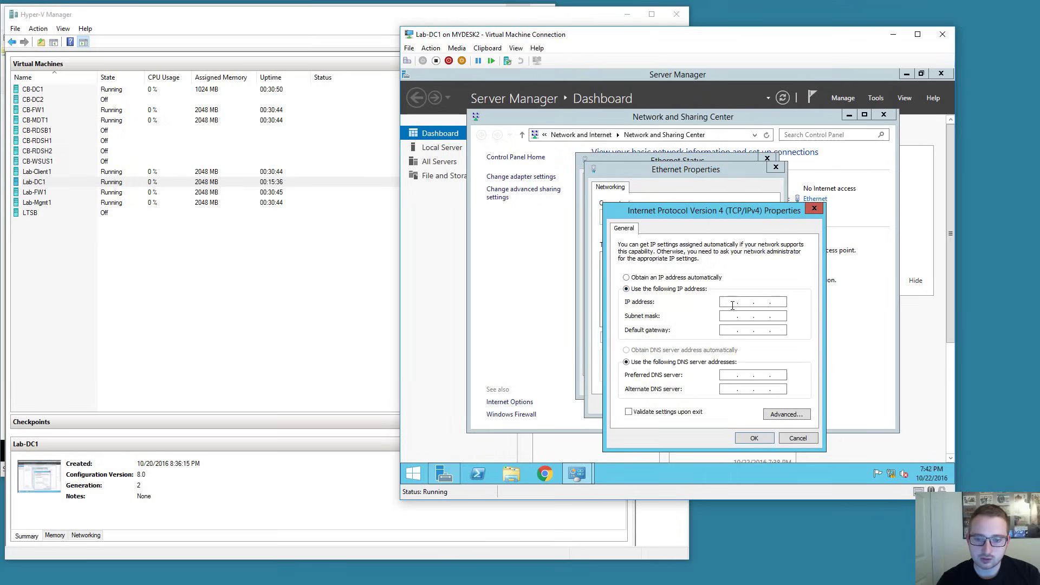
type("192 . 16")
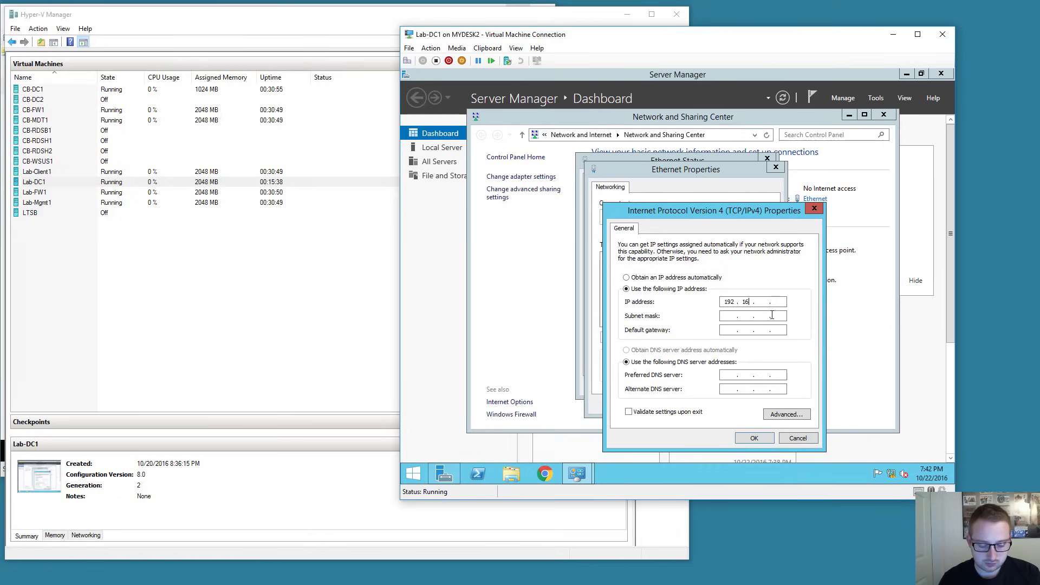
type("8 . 2 . 3")
key("Tab")
key("Tab")
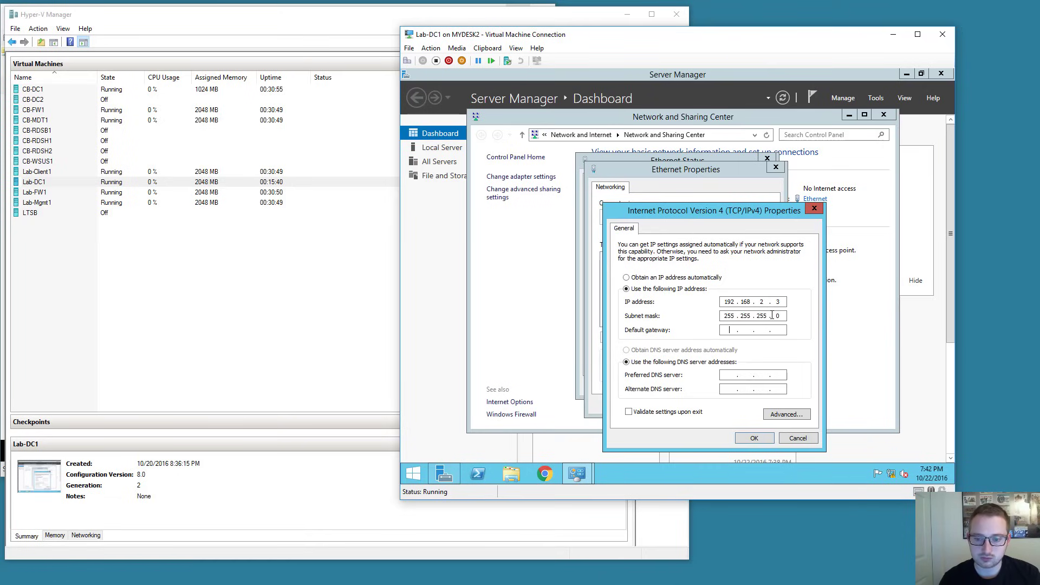
type("192 . 168 . 2 . 1")
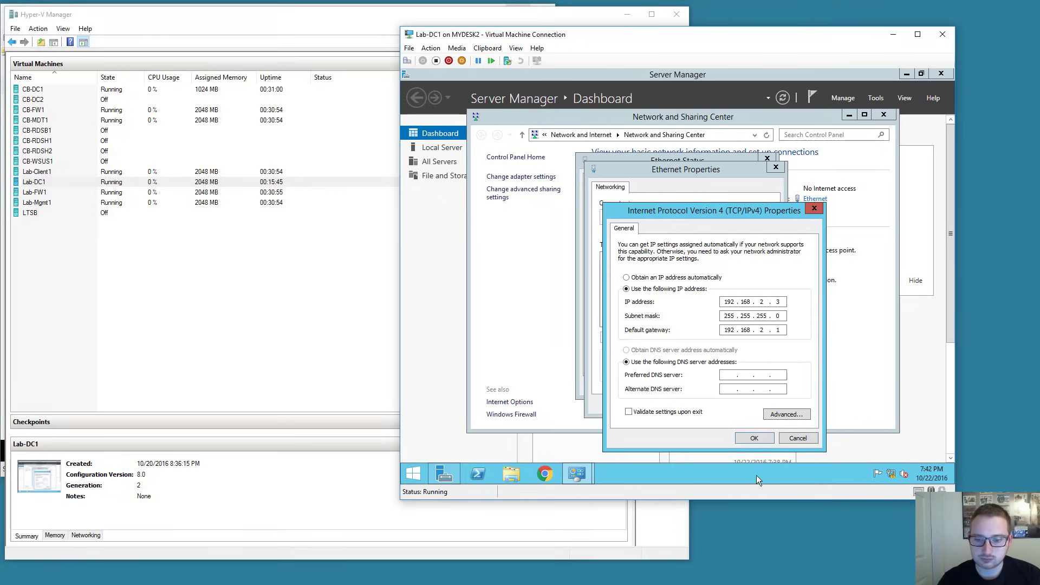
left_click(733, 376)
type("8.8.8.8")
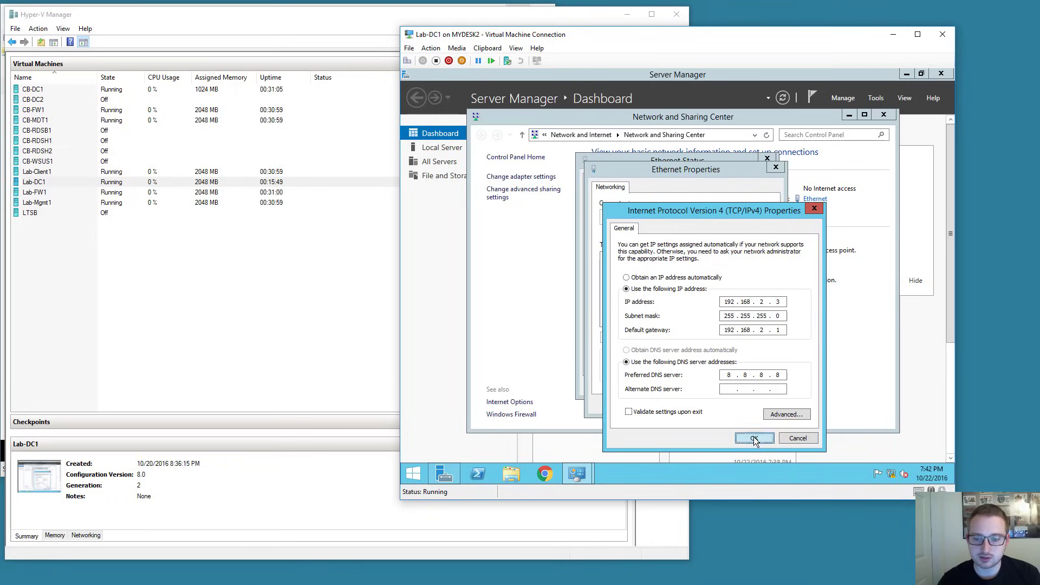
left_click(754, 439)
left_click(725, 402)
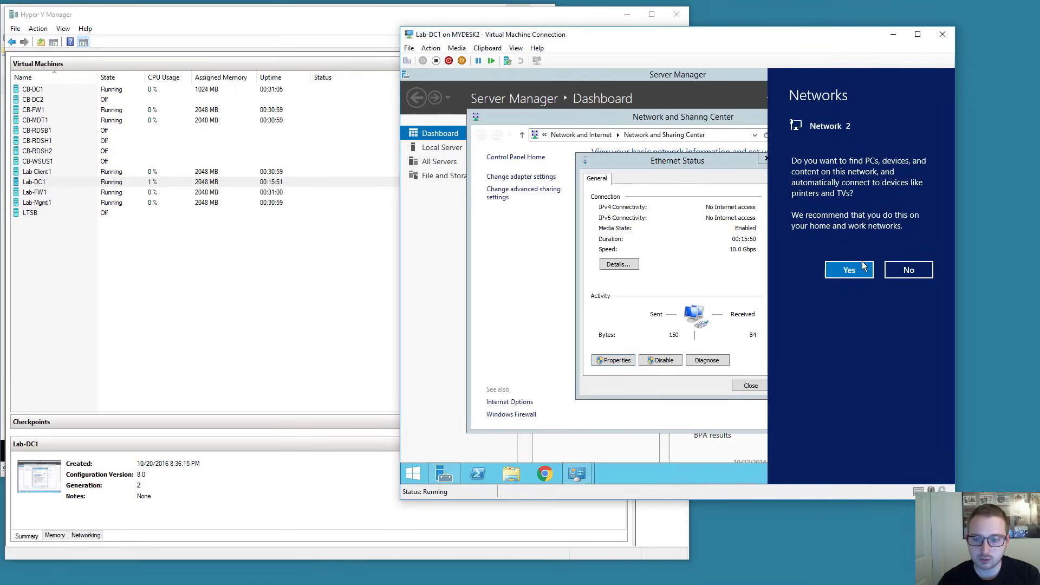
left_click(853, 272)
left_click(751, 385)
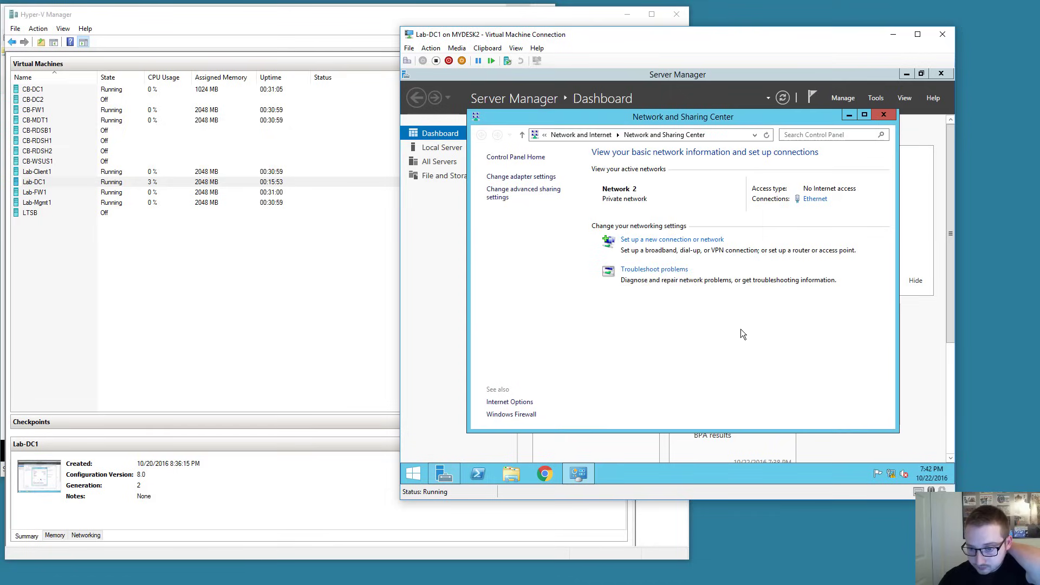
Open a Command Prompt and ping 8.8.8.8 to confirm Internet replies.
right_click(415, 475)
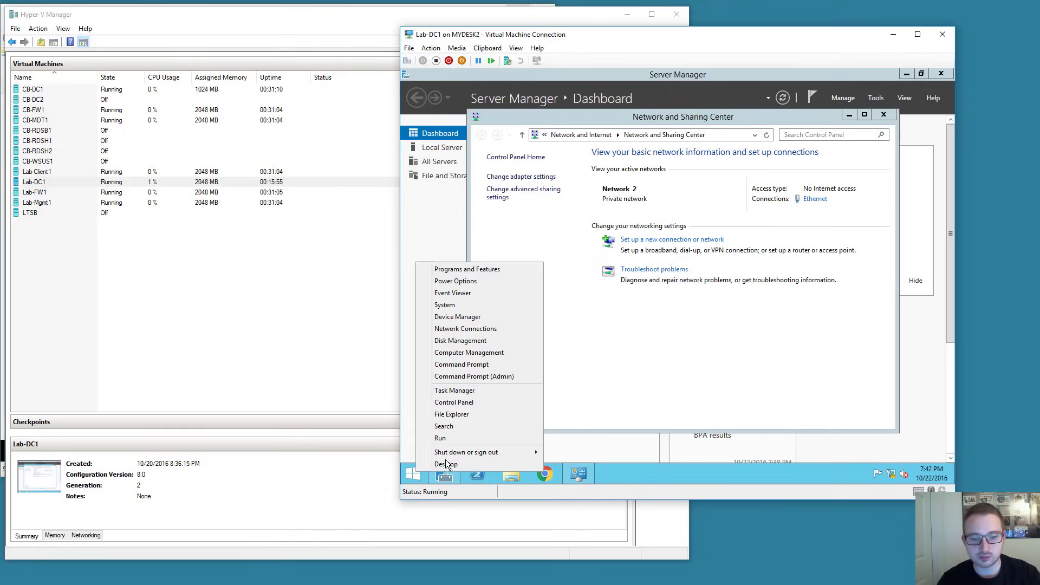
left_click(467, 365)
type("pi")
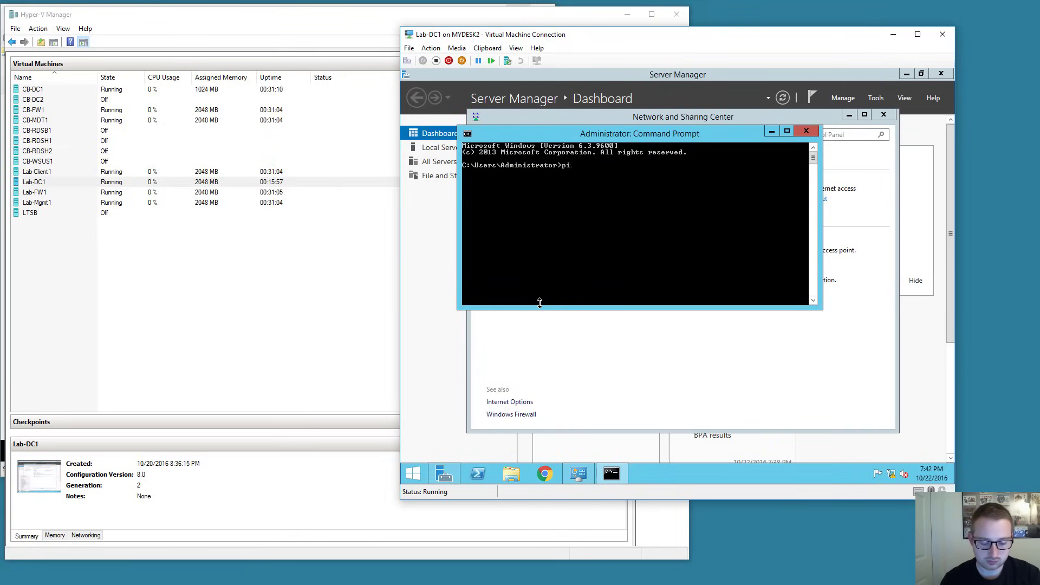
type("ng 8.8.8.8")
key("Return")
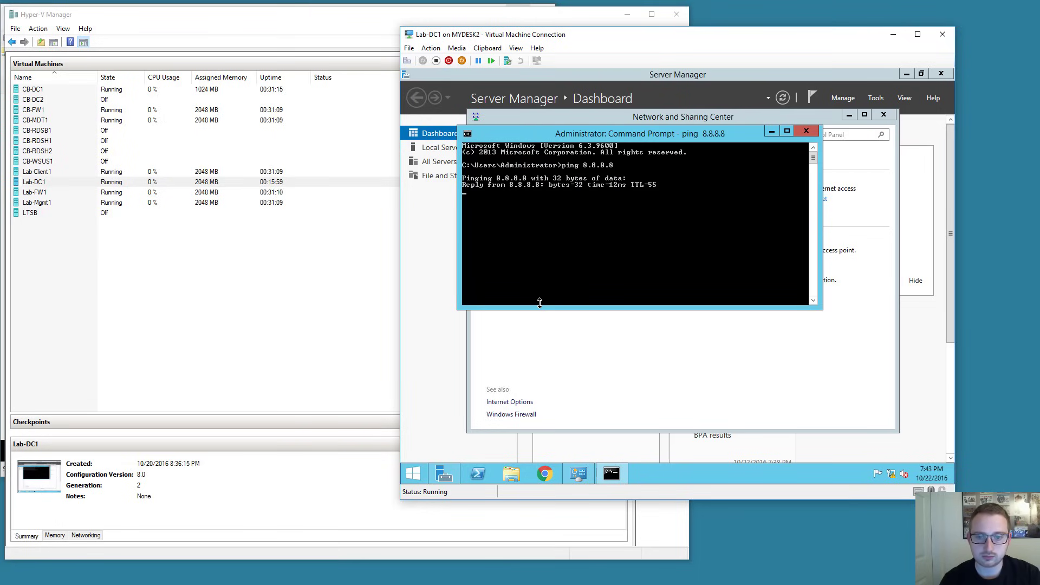
key("ctrl+c")
Check the hostname (WIN-3D0GM31FGMC), then close Command Prompt and Network and Sharing Center.
type("hostname")
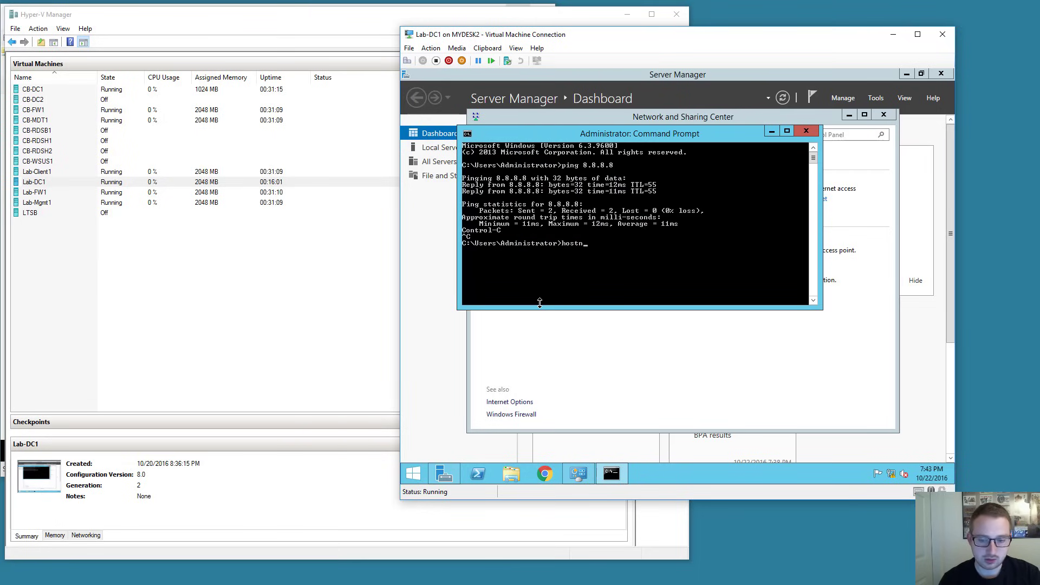
key("Return")
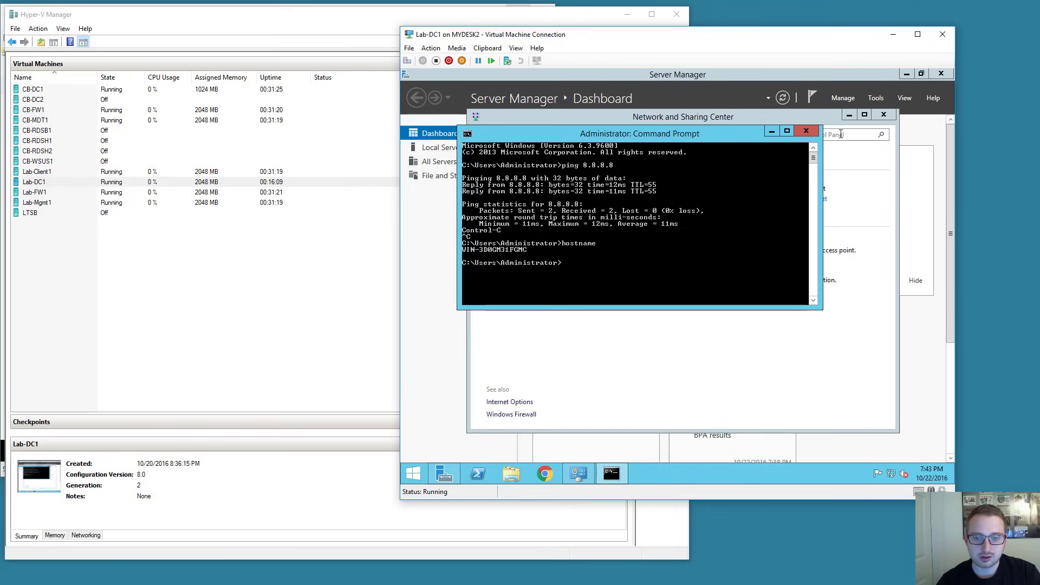
left_click(808, 133)
left_click(924, 114)
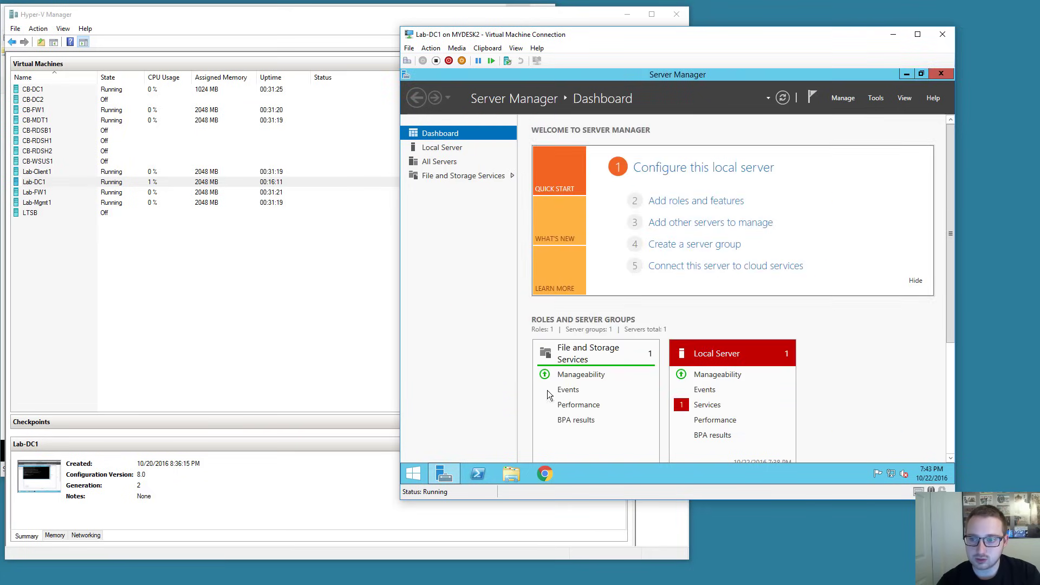
Rename the computer to Lab-DC1 in System Properties.
right_click(411, 475)
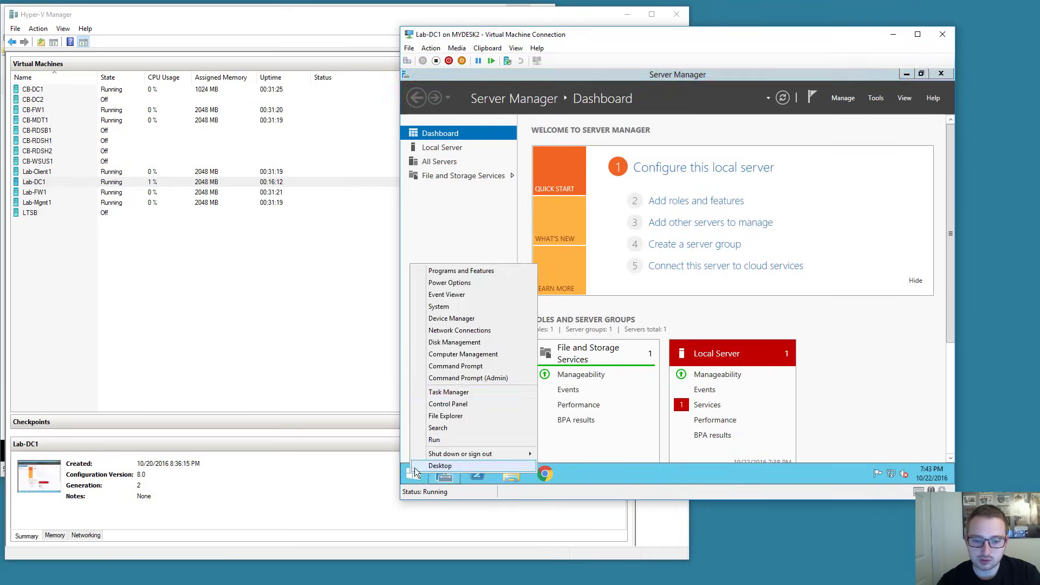
left_click(441, 308)
left_click(841, 313)
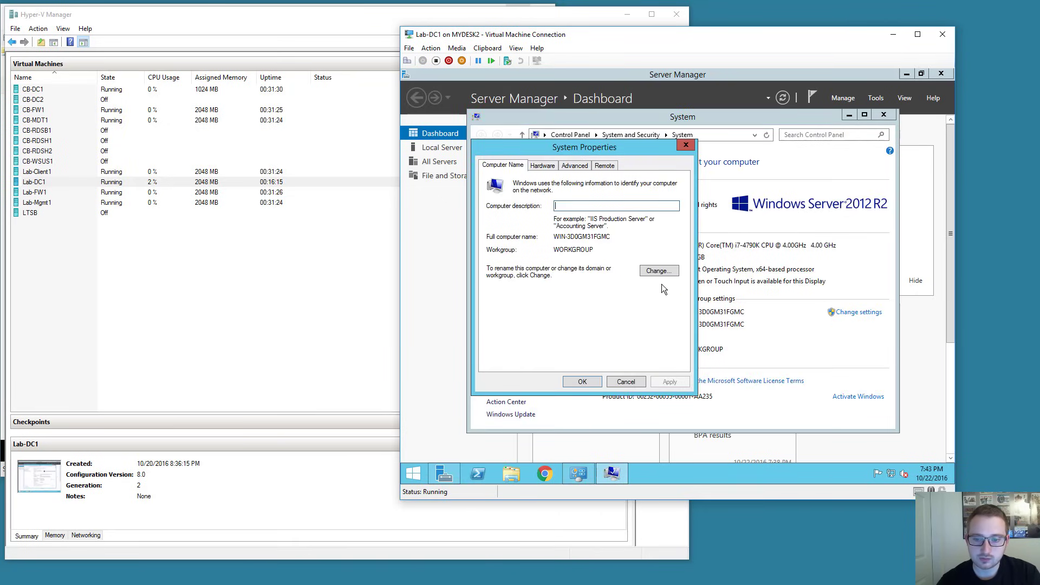
left_click(667, 271)
type("La")
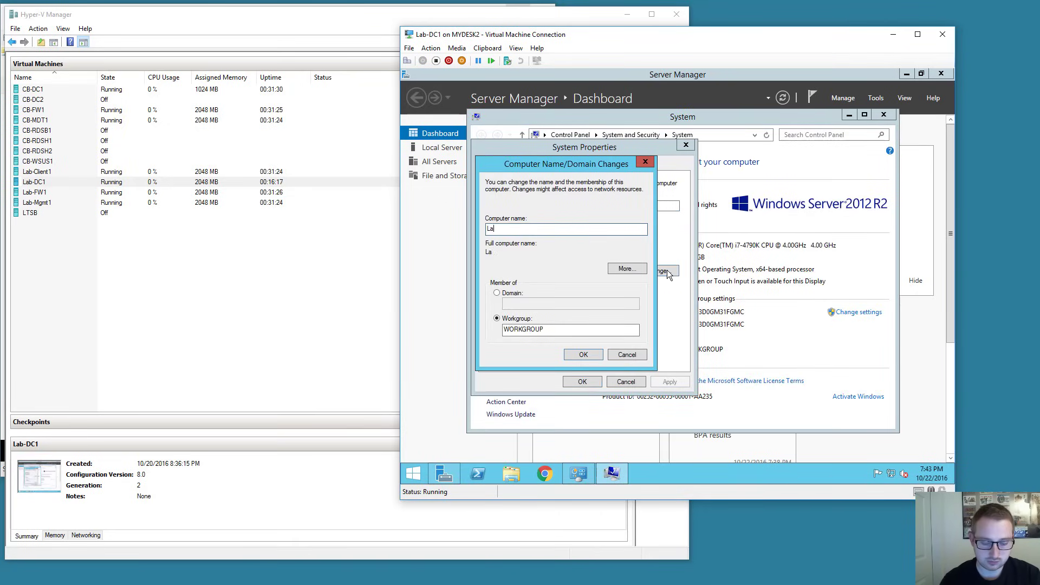
type("b-")
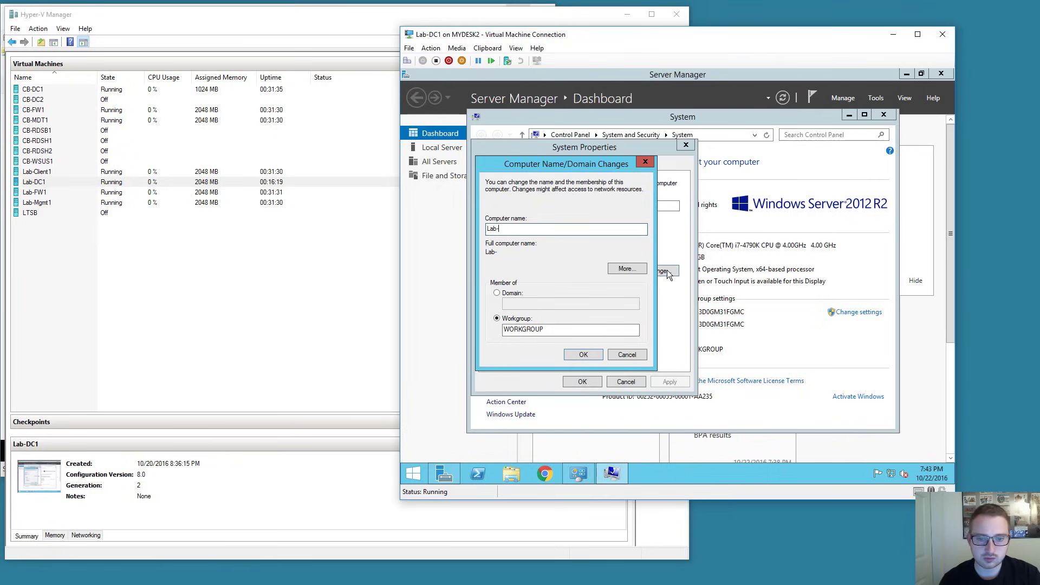
type("DC1")
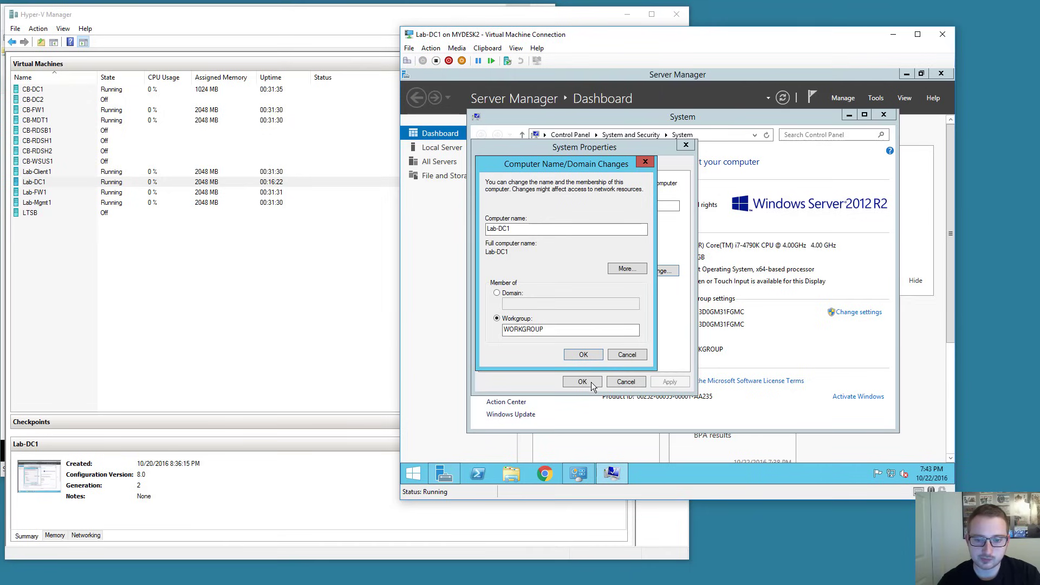
left_click(577, 353)
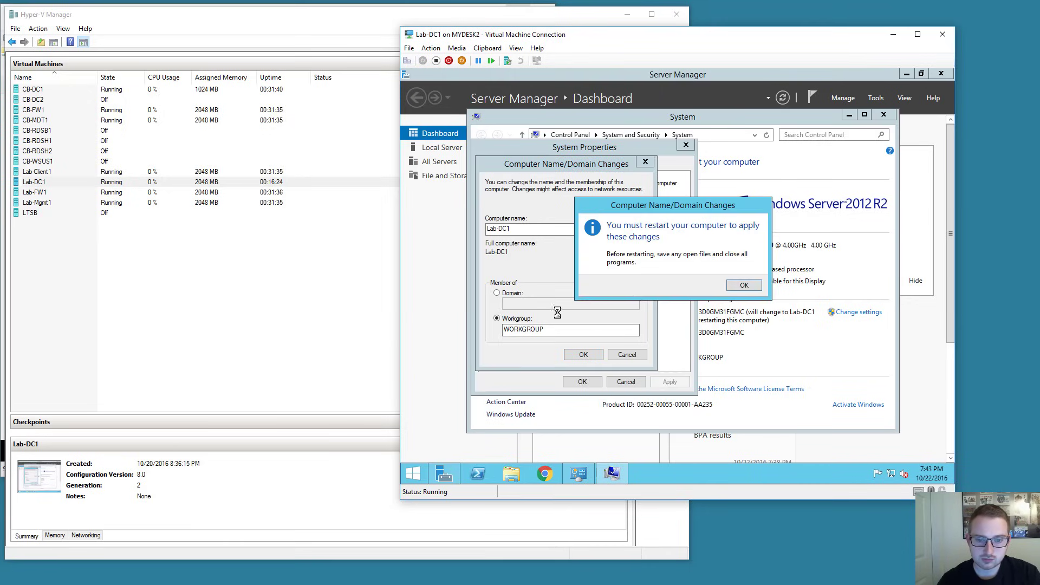
left_click(731, 288)
left_click(575, 383)
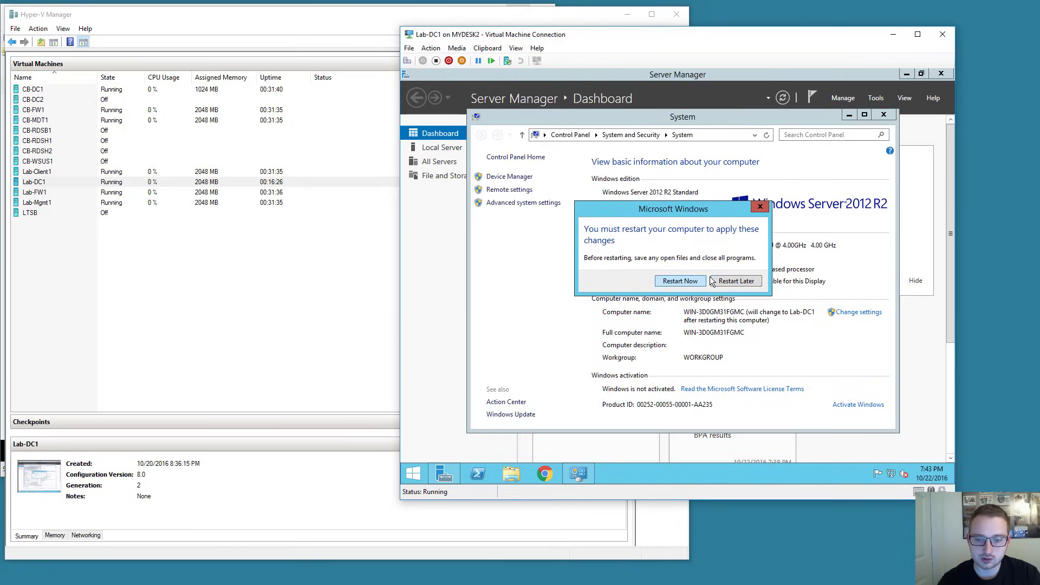
Restart the server now and sign back in with the administrator password.
left_click(680, 281)
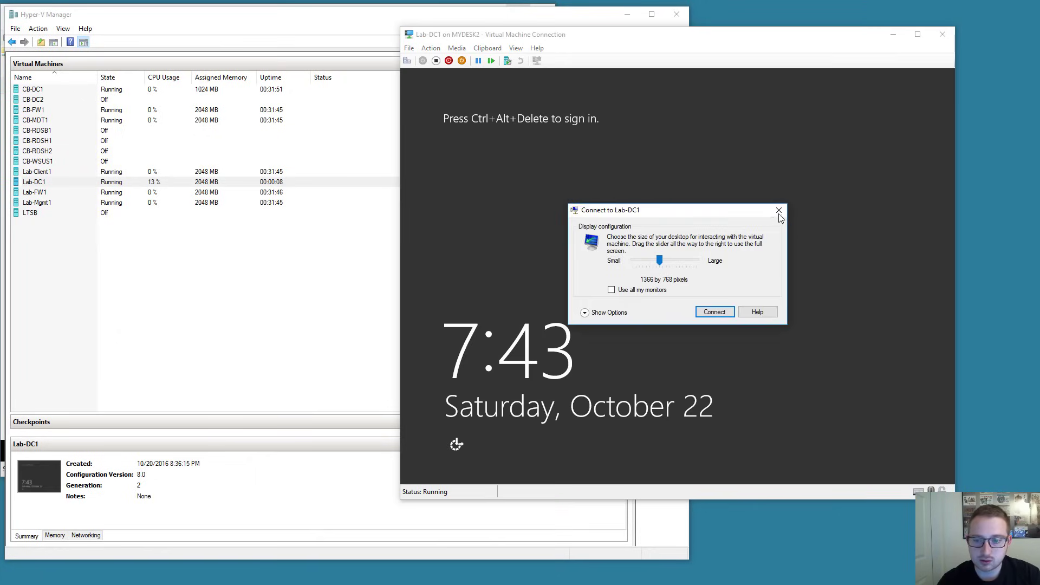
left_click(779, 211)
key("ctrl+alt+End")
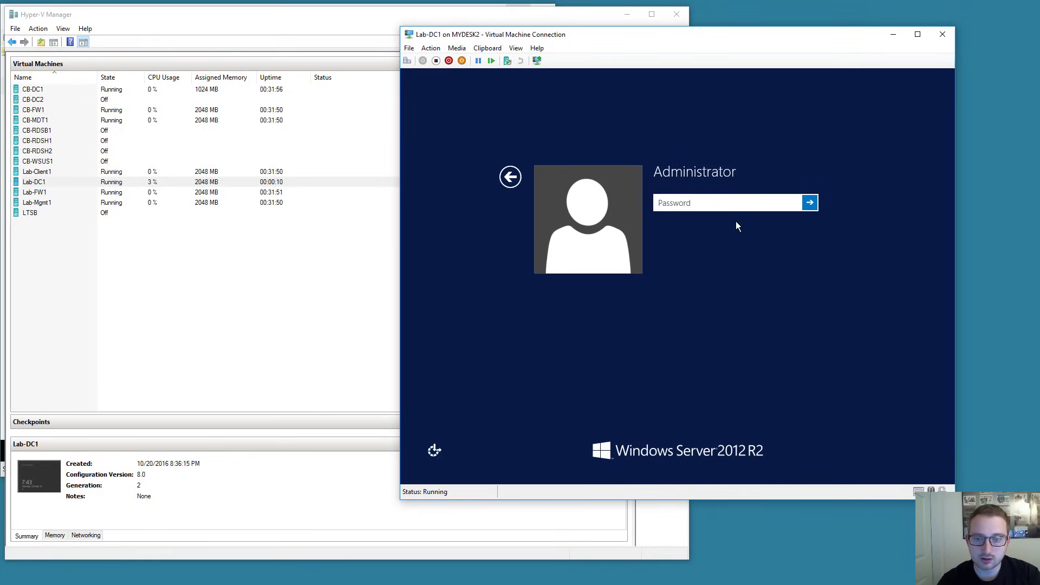
type("********")
key("Return")
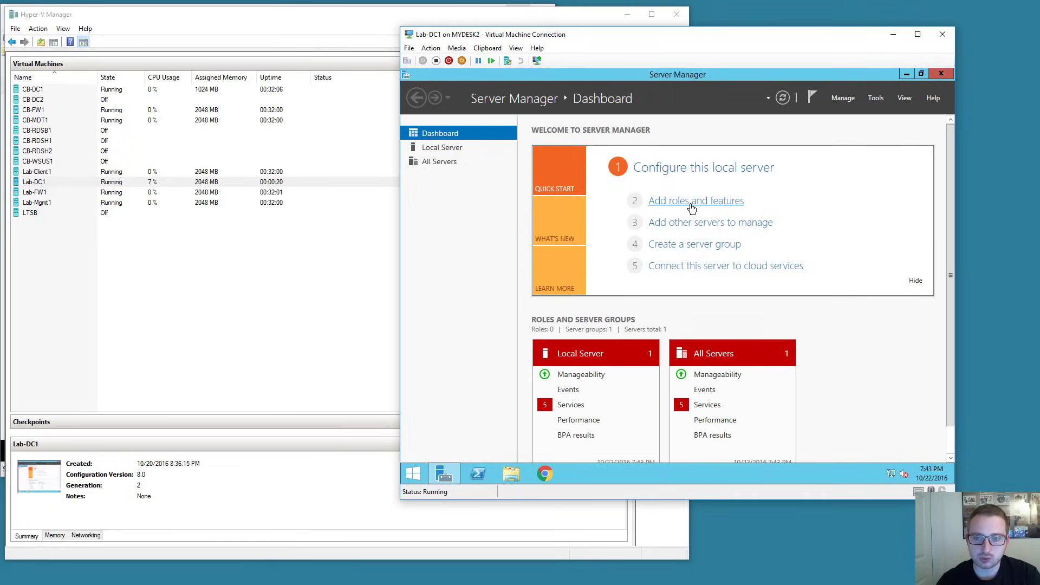
In Add Roles and Features, select the Active Directory Domain Services role with its required features for Lab-DC1.
left_click(692, 206)
left_click(750, 401)
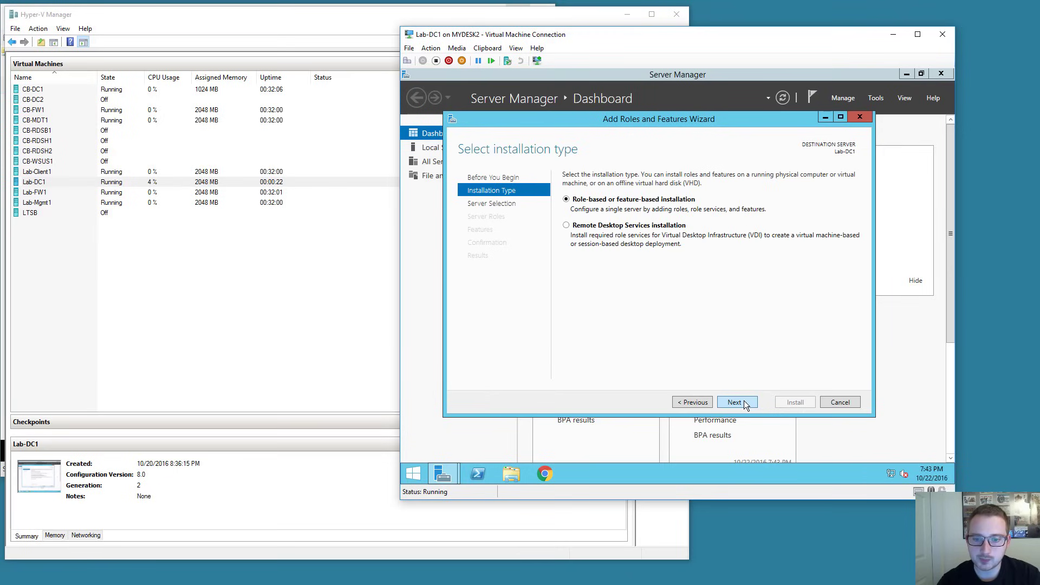
left_click(742, 400)
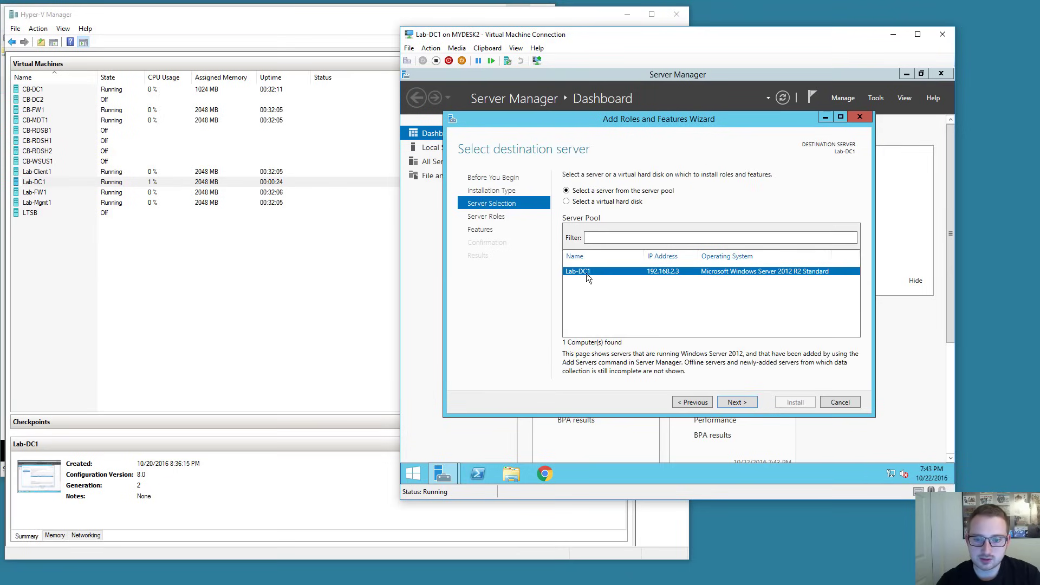
left_click(742, 402)
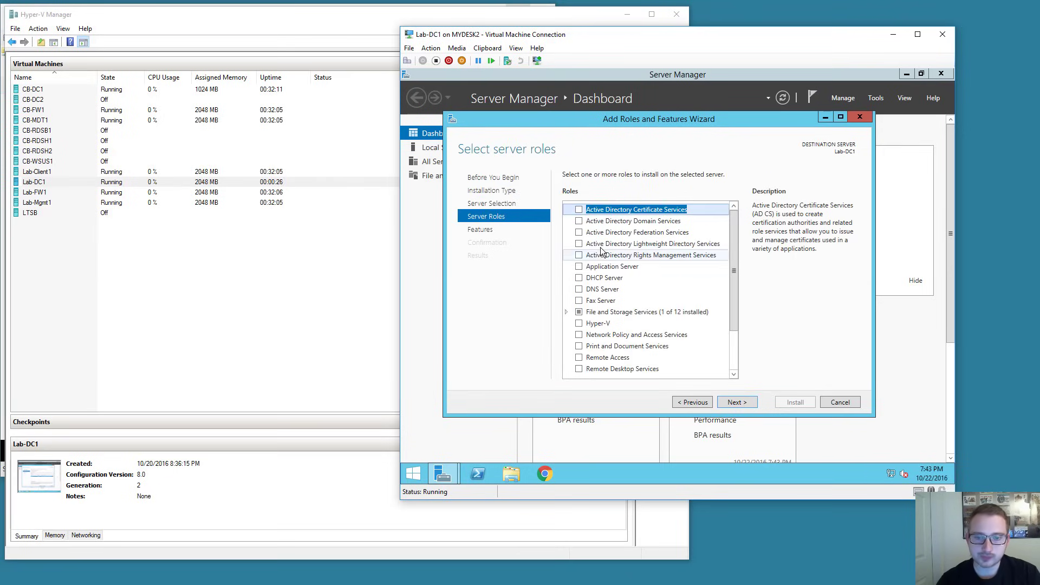
left_click(578, 220)
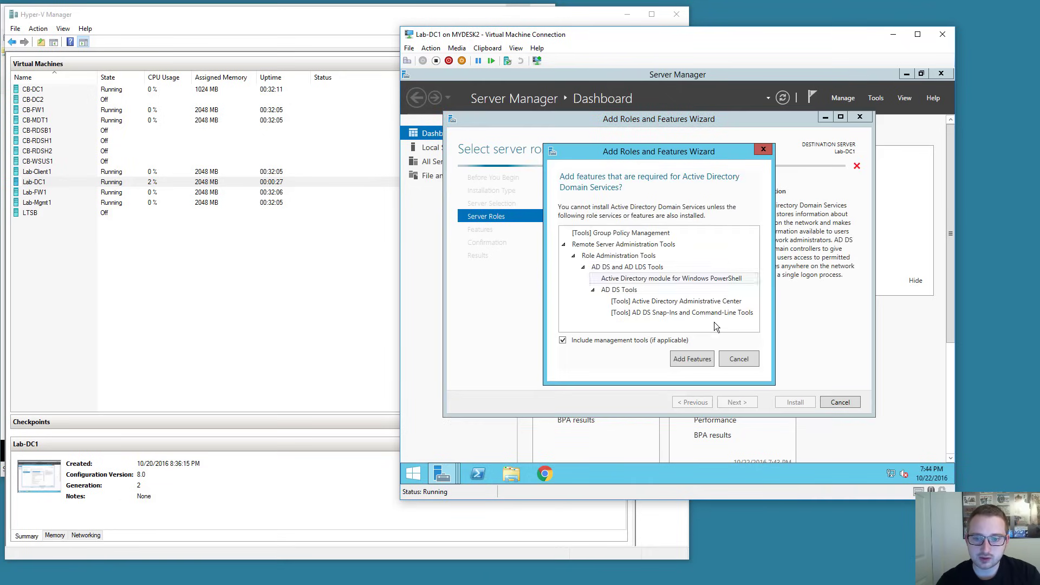
left_click(692, 357)
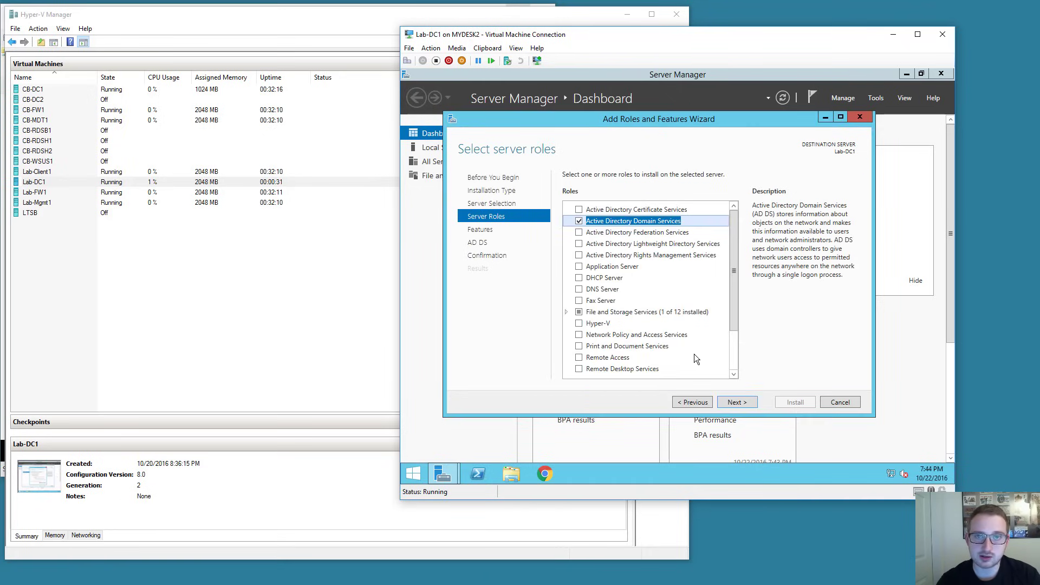
left_click(738, 403)
Allow automatic restart and install AD DS.
left_click(738, 403)
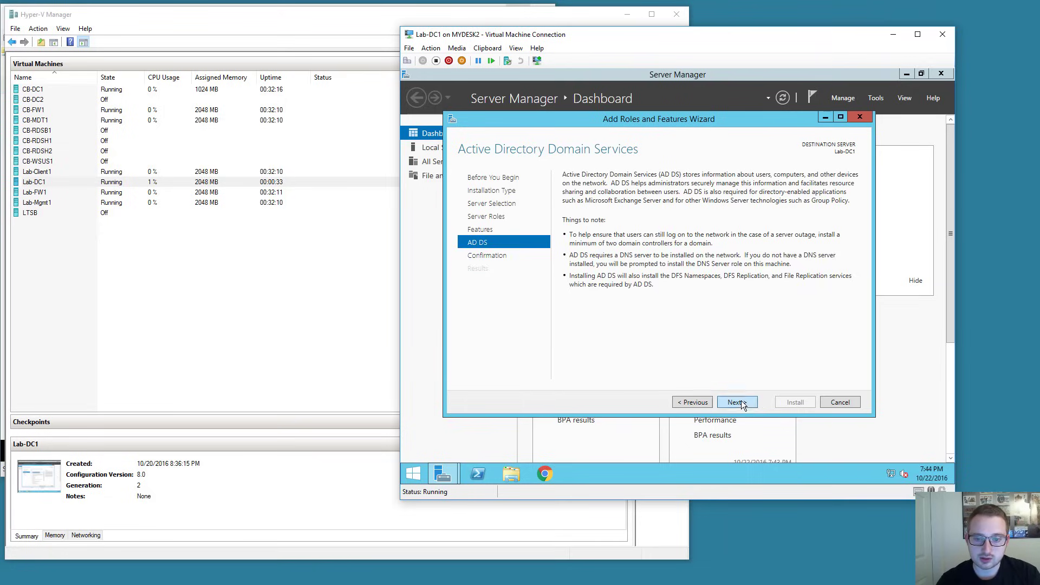
left_click(738, 402)
left_click(628, 190)
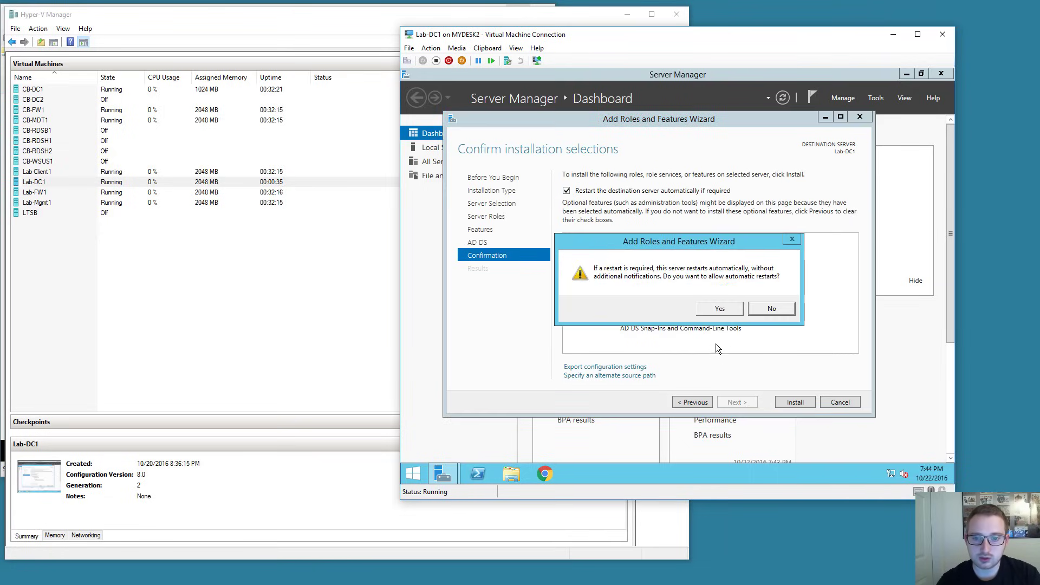
left_click(720, 308)
left_click(795, 402)
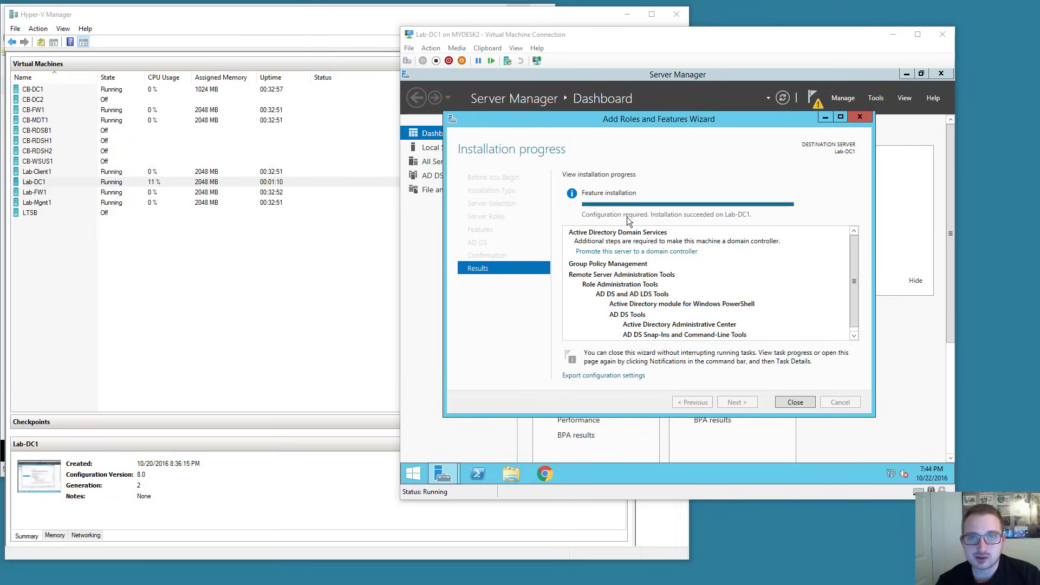
left_click(788, 401)
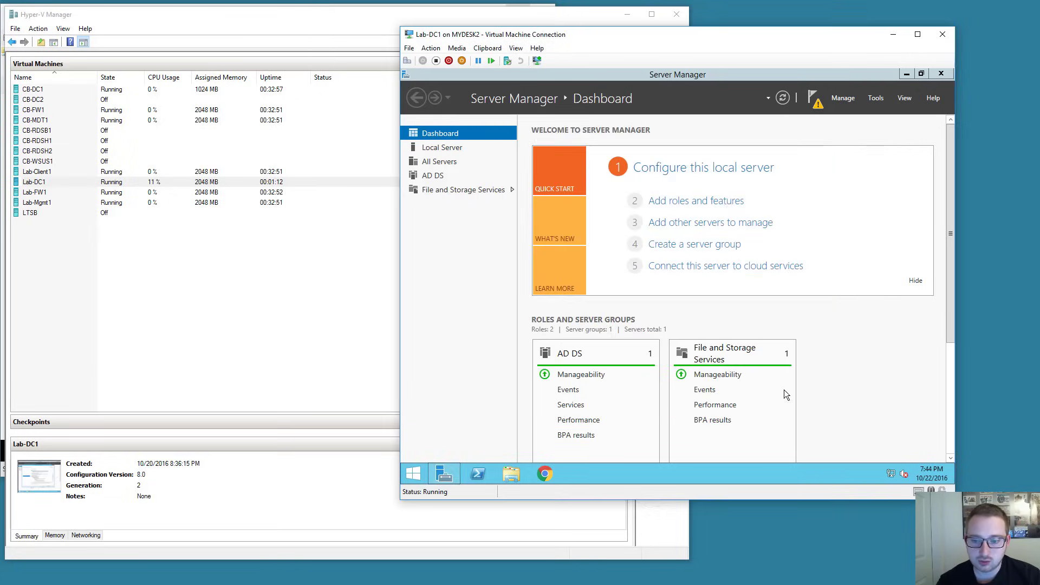
Start promoting the server to a domain controller with a new forest root domain lab.local.
left_click(810, 100)
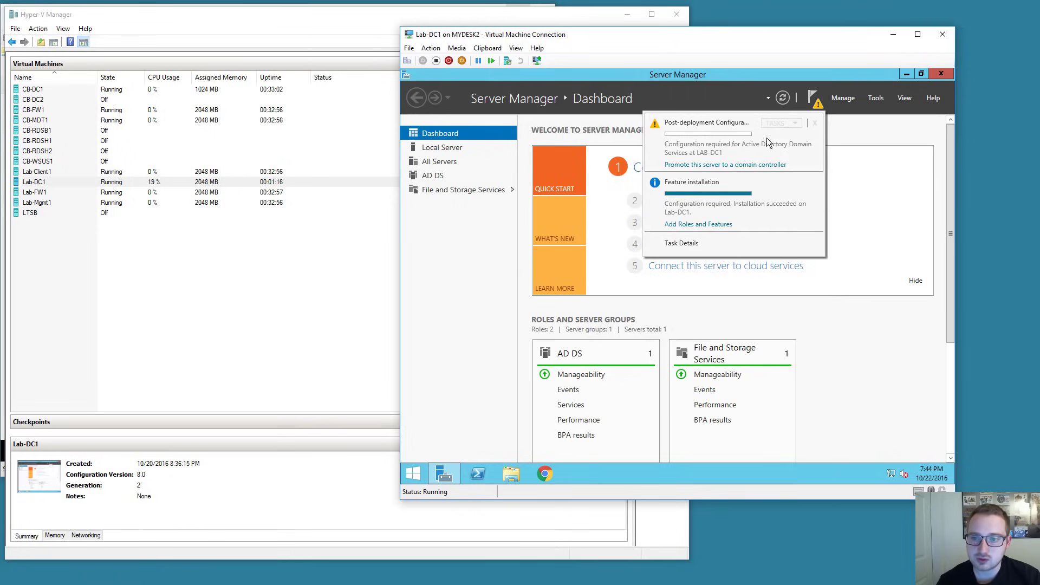
left_click(732, 165)
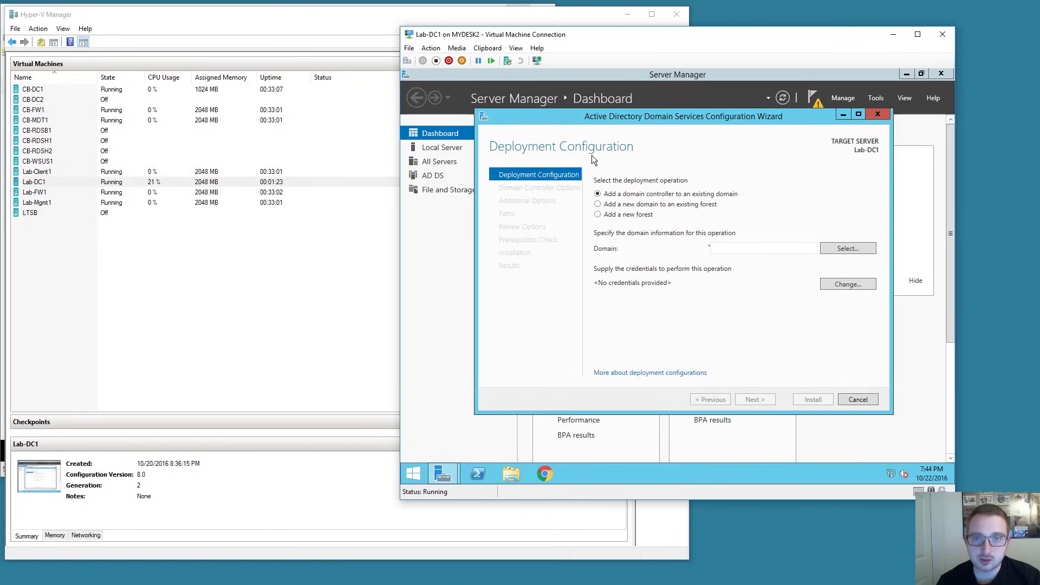
left_click(597, 215)
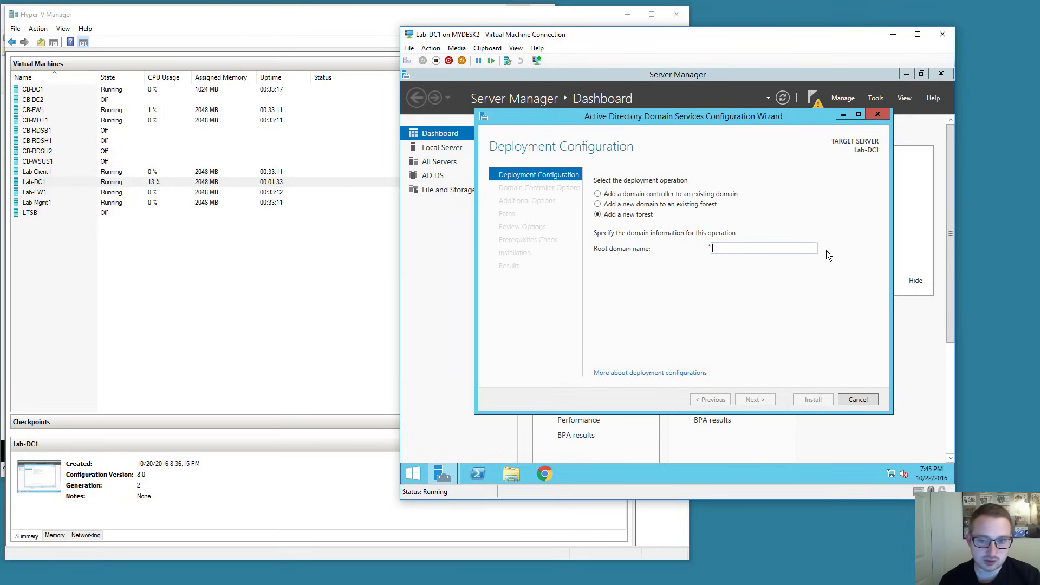
type("lab.local")
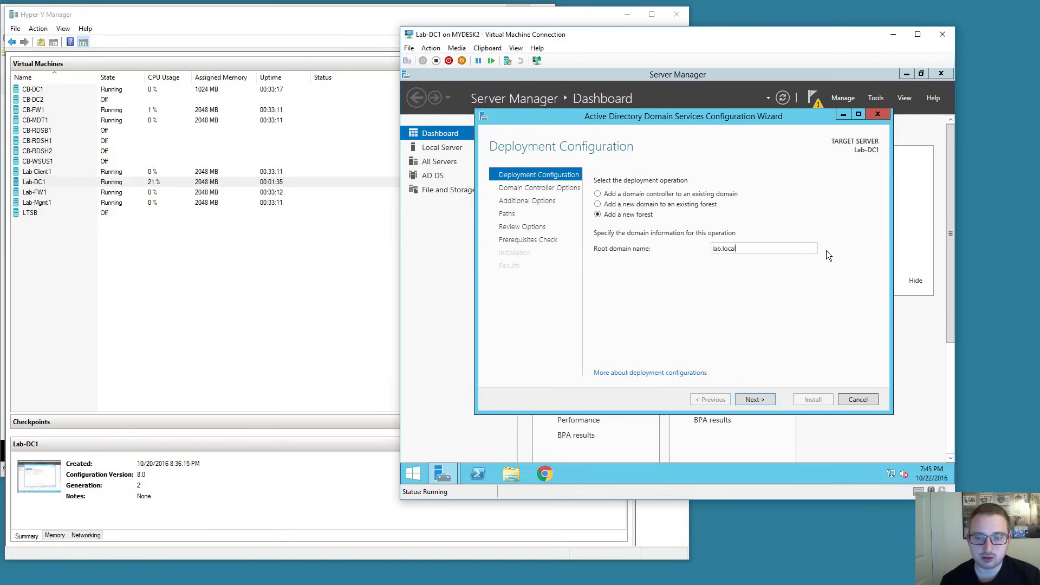
Enter and confirm a DSRM password, keeping Windows Server 2012 R2 forest functional level.
left_click(755, 399)
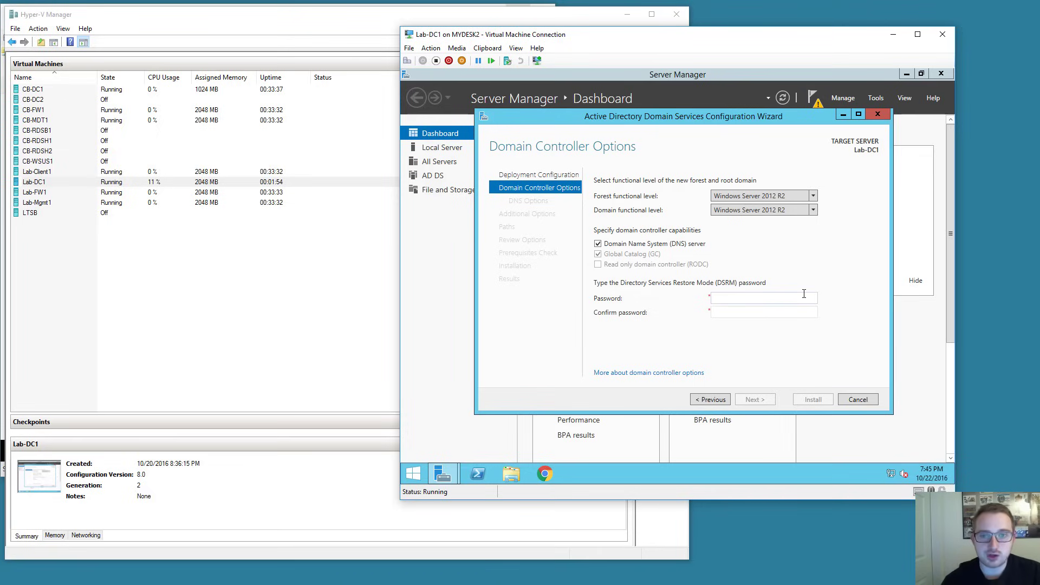
type("******")
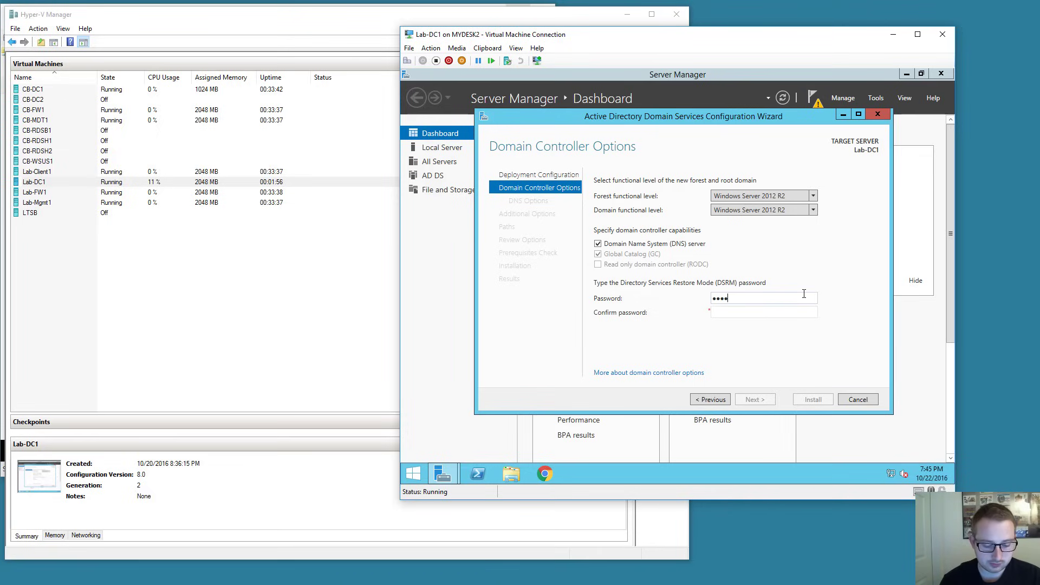
key("Tab")
type("******")
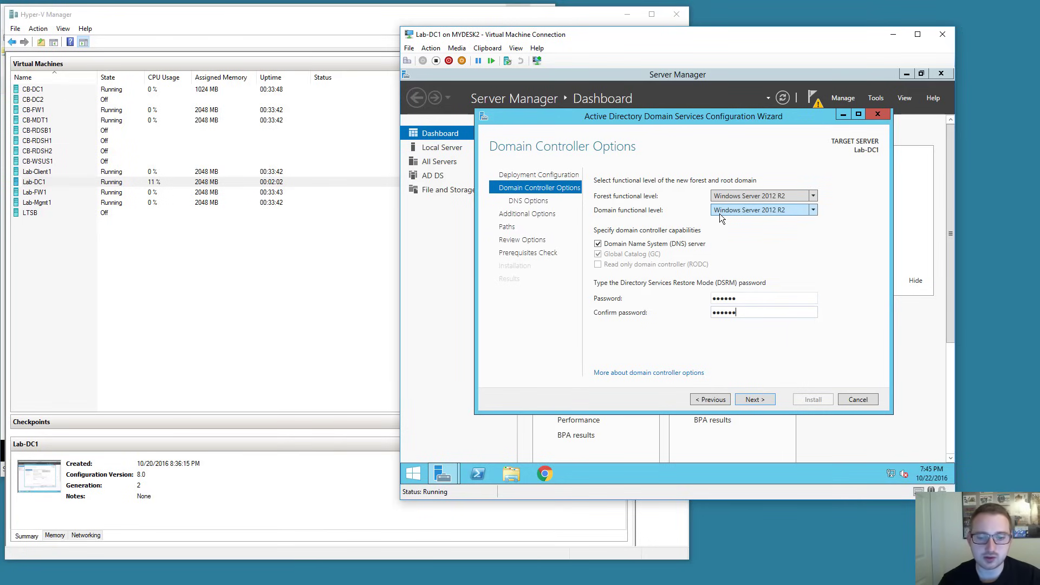
left_click(810, 197)
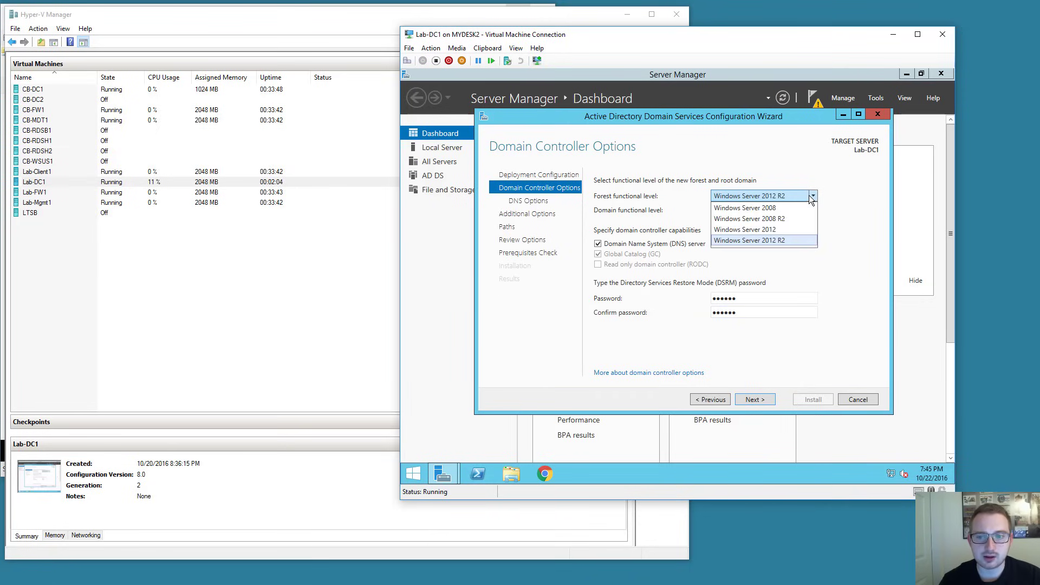
left_click(776, 242)
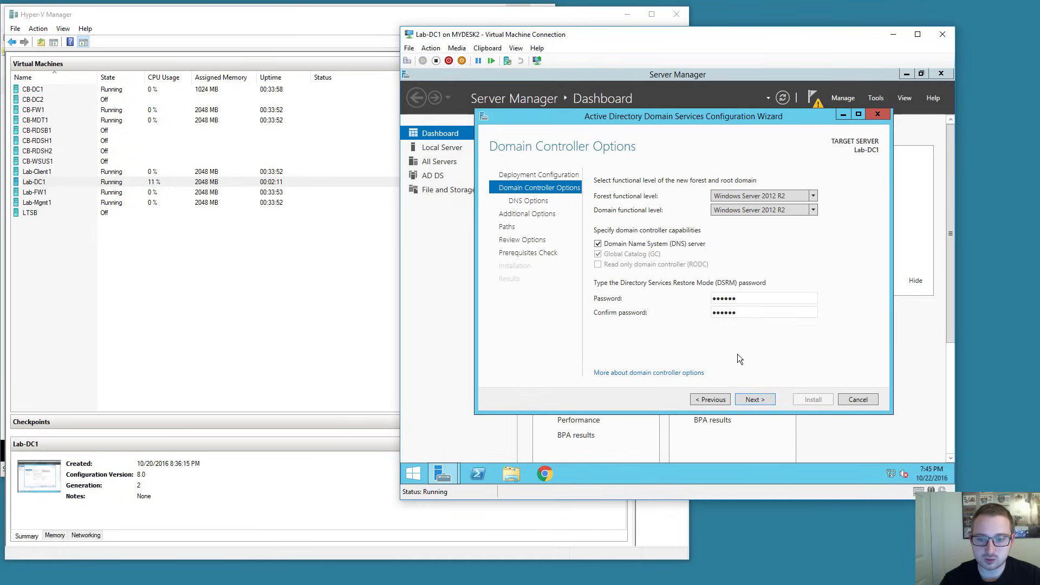
After the password is rejected, replace both DSRM password fields with a longer password.
left_click(752, 401)
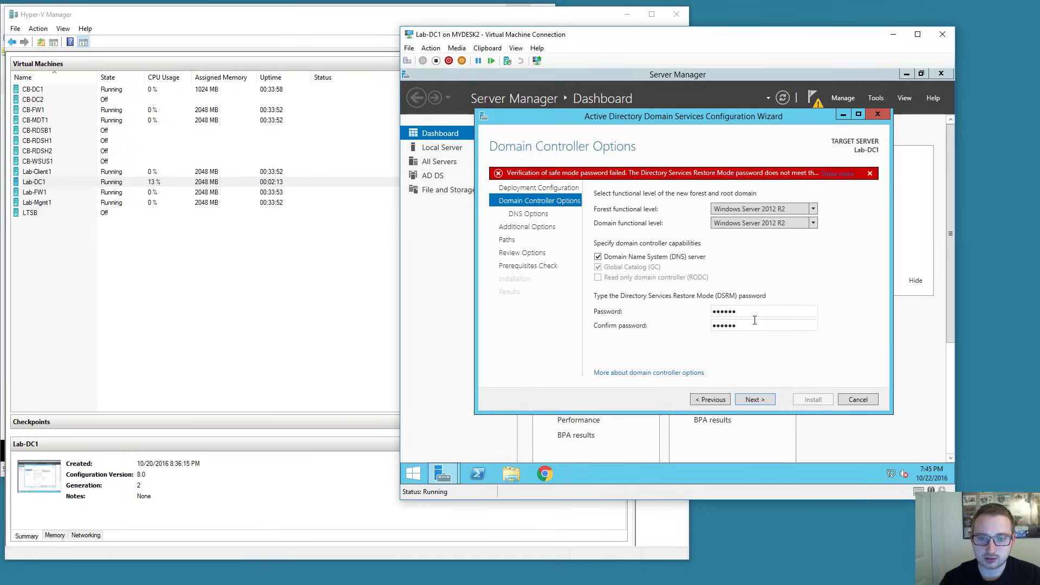
left_click_drag(736, 312, 664, 306)
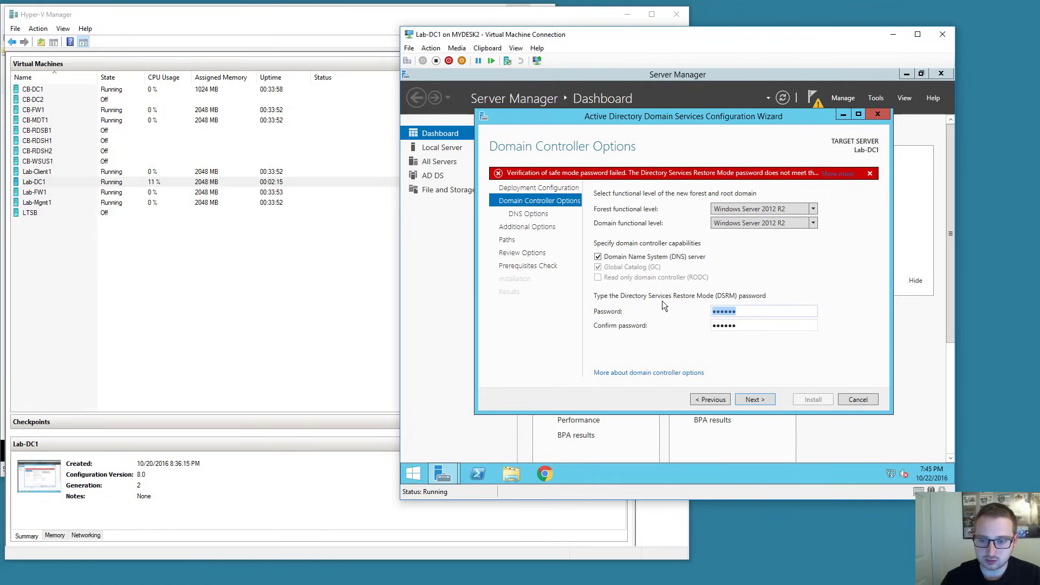
type("••••••••••")
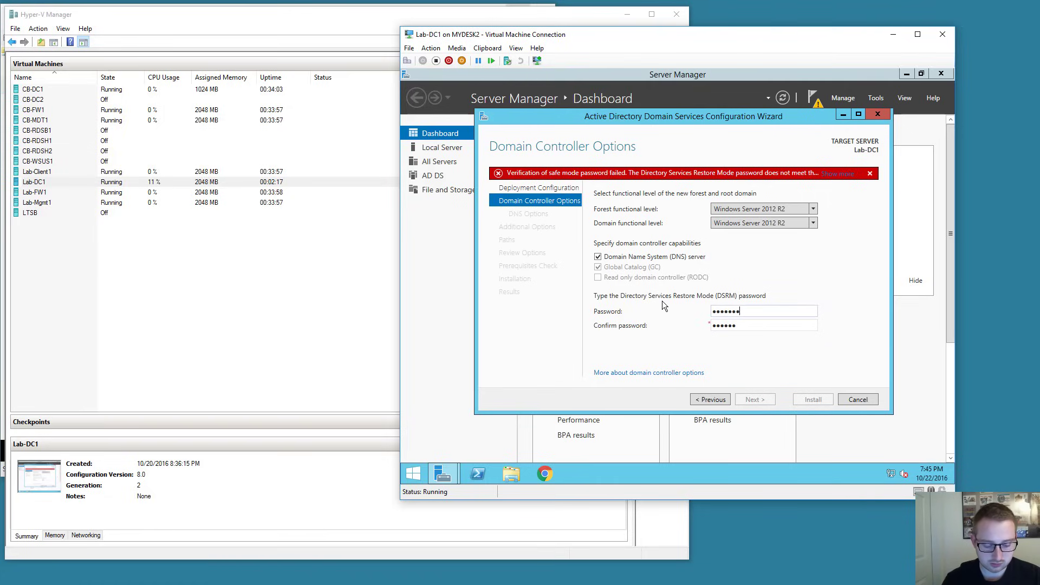
key("Tab")
key("ctrl+a")
type("••••••••••")
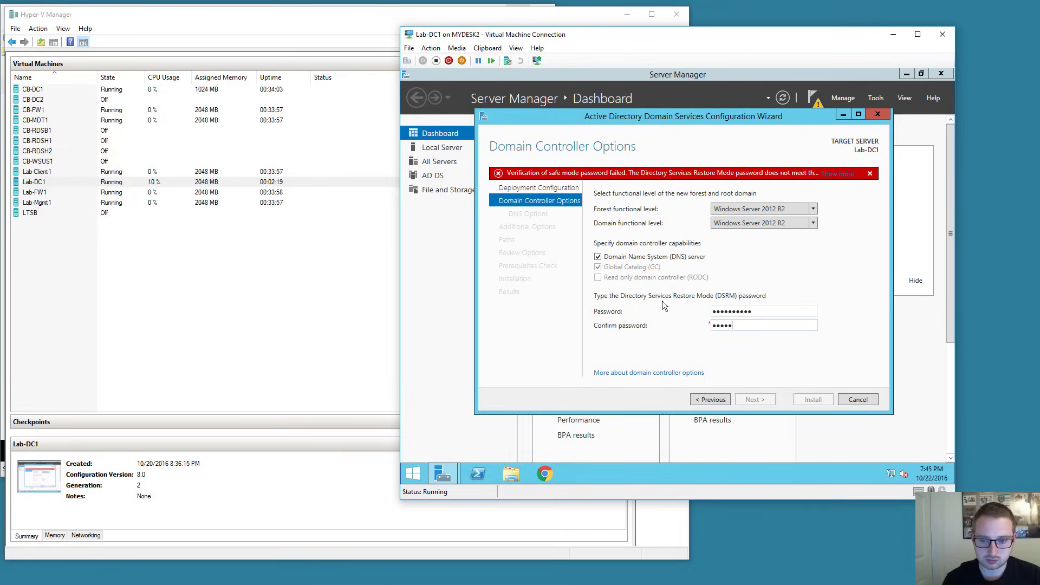
type("•")
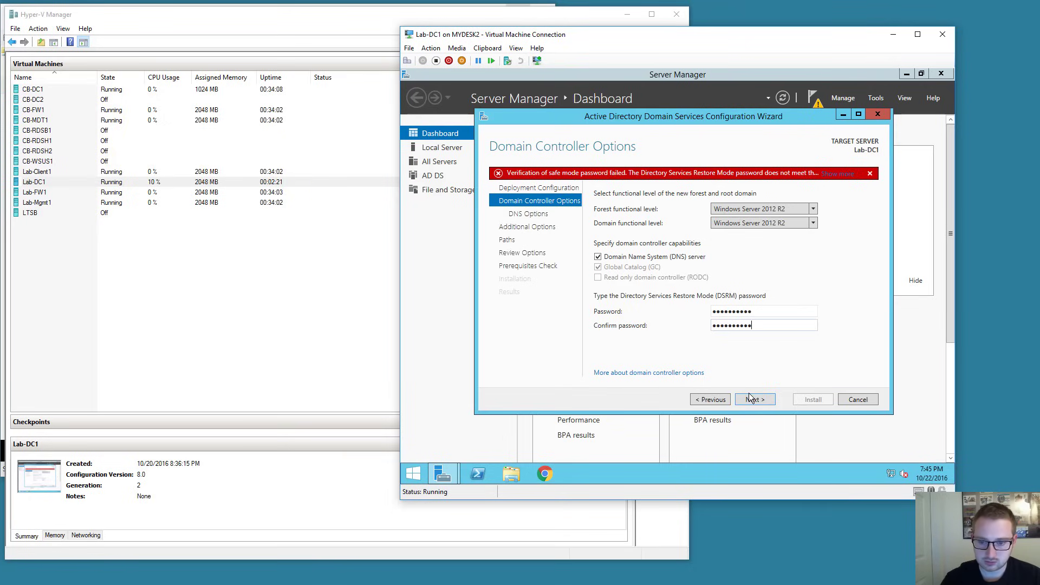
Accept the DNS options, NetBIOS name LAB and default NTDS/SYSVOL paths to reach Review Options.
left_click(758, 400)
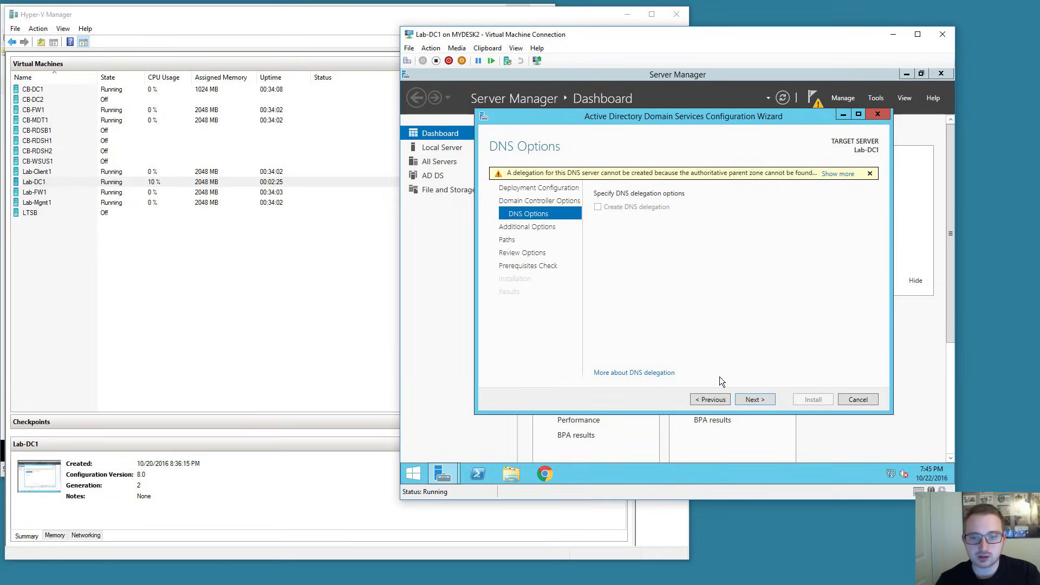
left_click(763, 400)
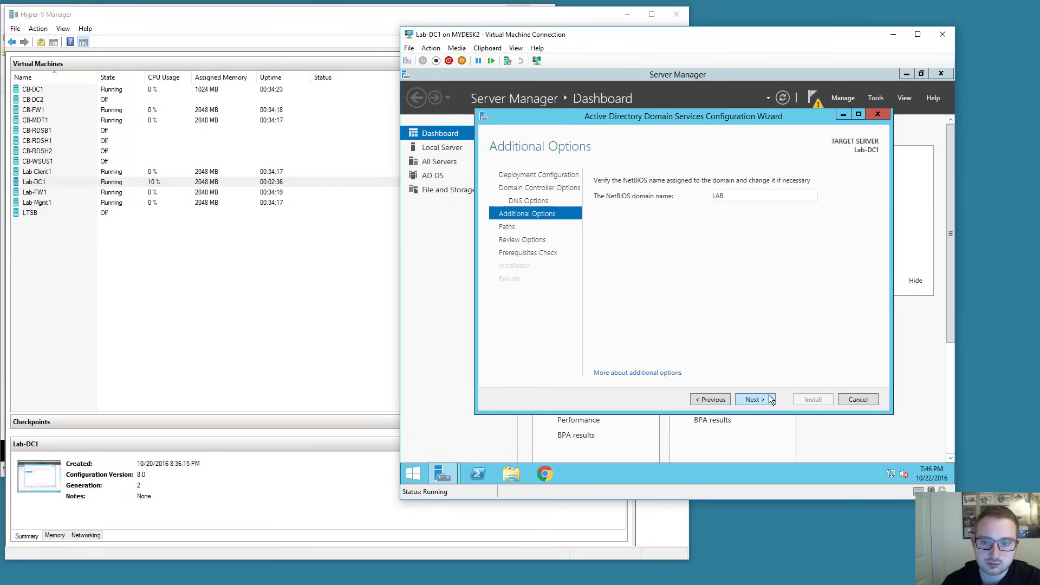
left_click(766, 398)
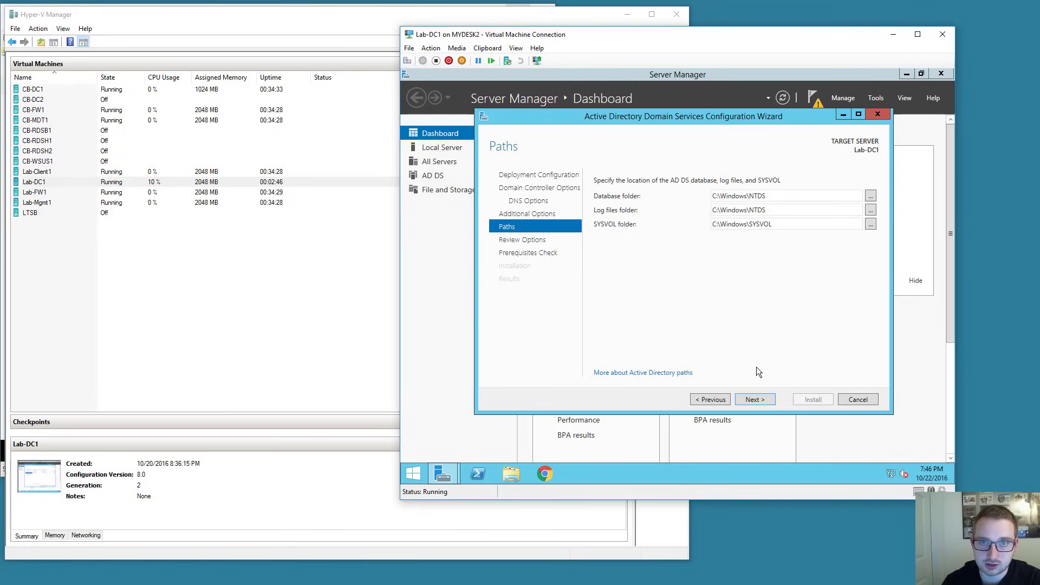
left_click(764, 400)
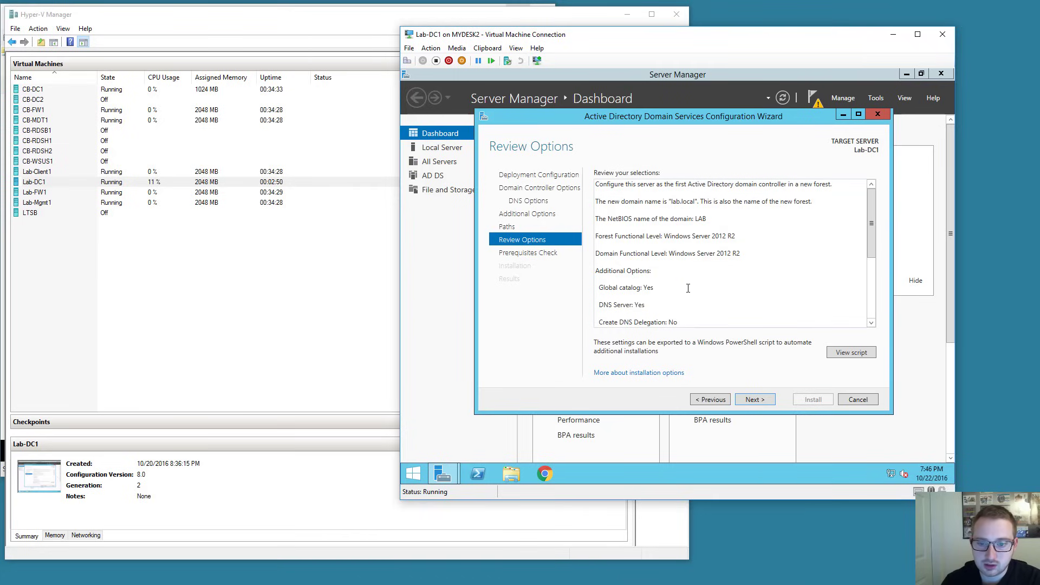
Pass the prerequisite checks and install the domain controller, letting Lab-DC1 reboot.
left_click(755, 399)
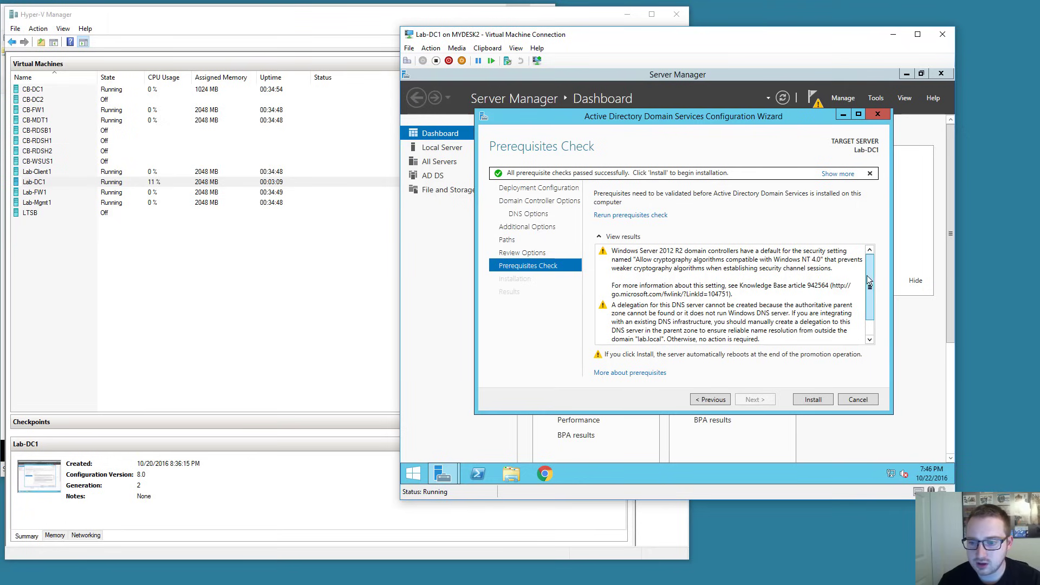
mouse_move(870, 278)
left_mouse_down()
mouse_move(869, 292)
mouse_move(866, 272)
left_mouse_up()
scroll(627, 281, "down", 2)
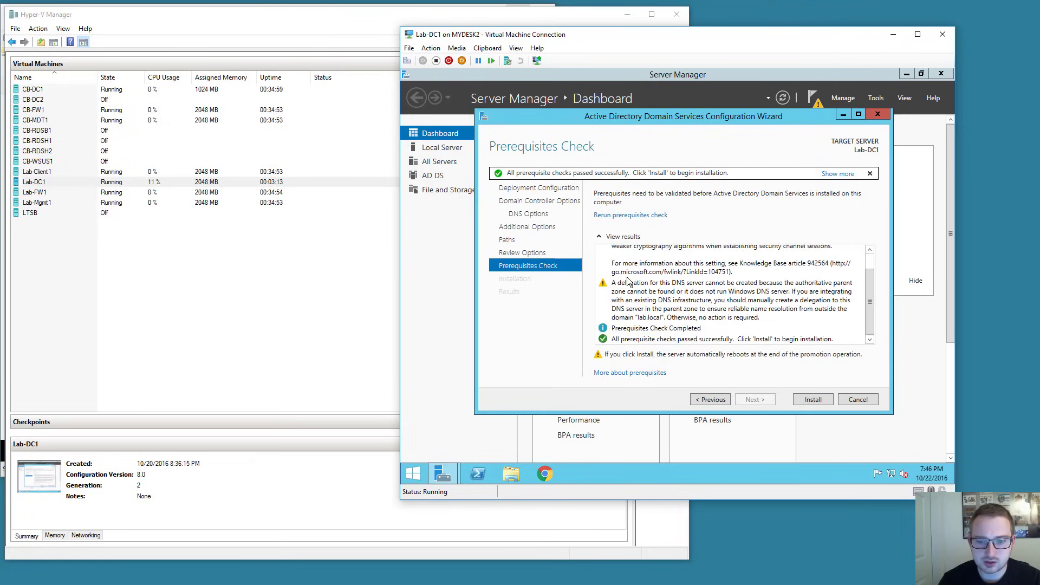
scroll(636, 343, "up", 1)
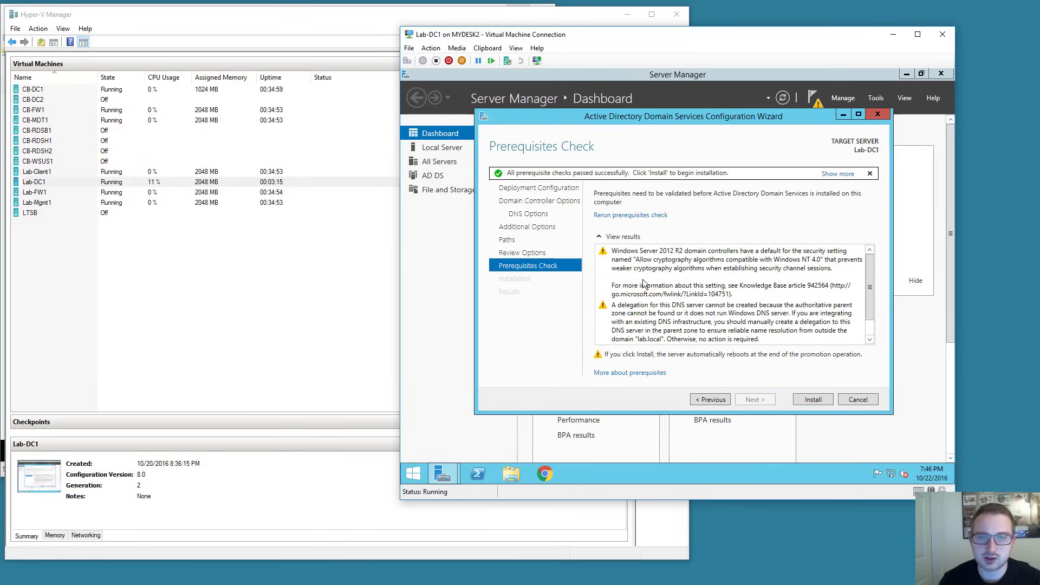
left_click(811, 401)
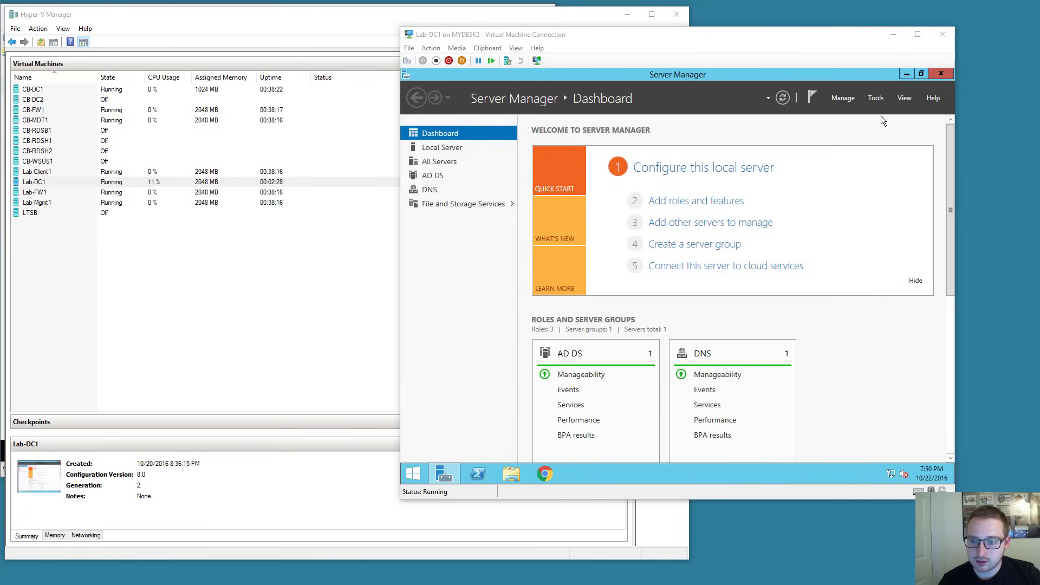
Open Active Directory Users and Computers maximized with a wider tree, expand lab.local, close Server Manager.
left_click(876, 100)
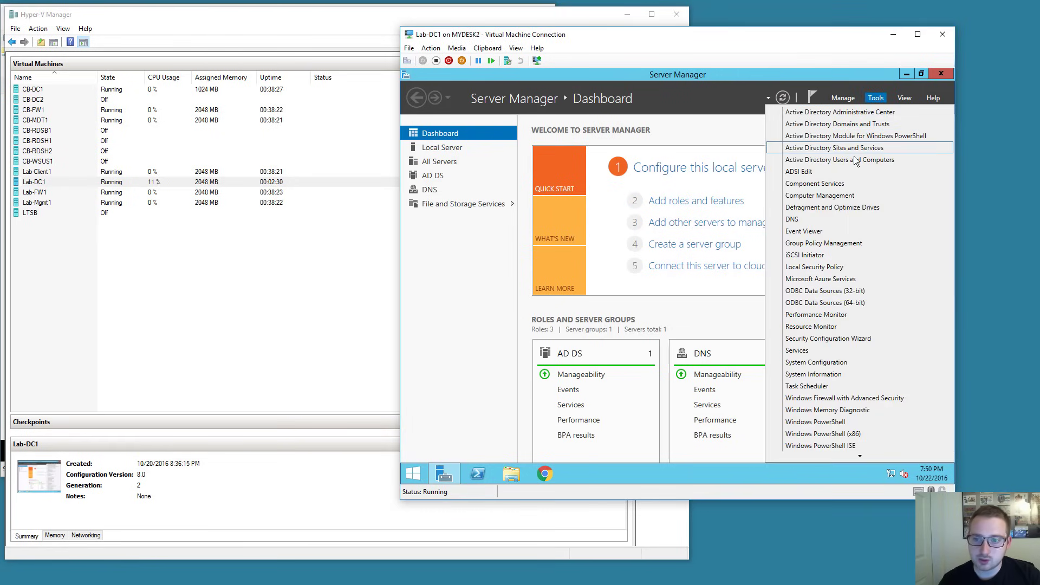
left_click(897, 162)
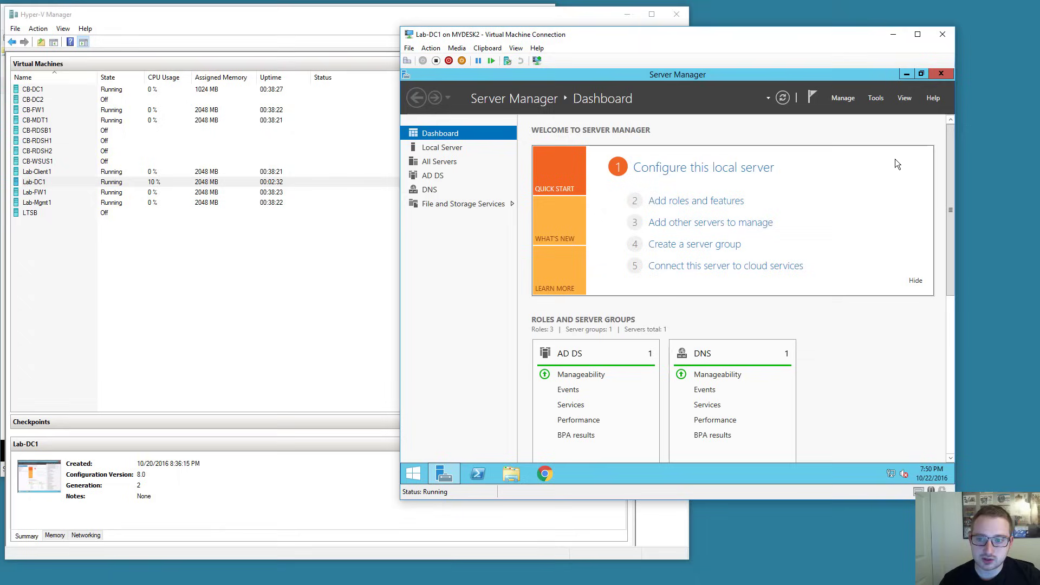
left_click(934, 74)
left_click(828, 124)
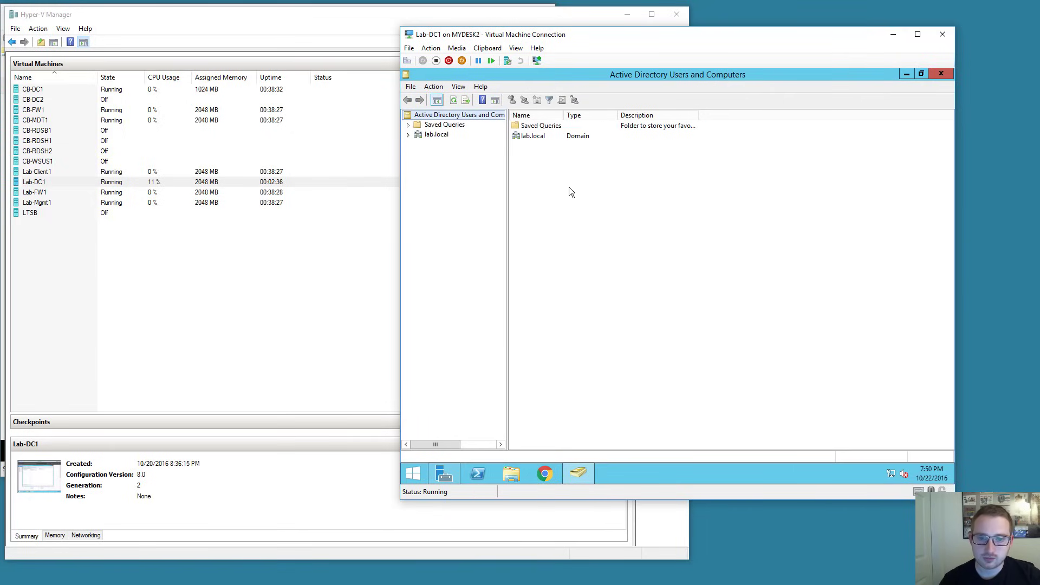
left_click_drag(507, 202, 553, 200)
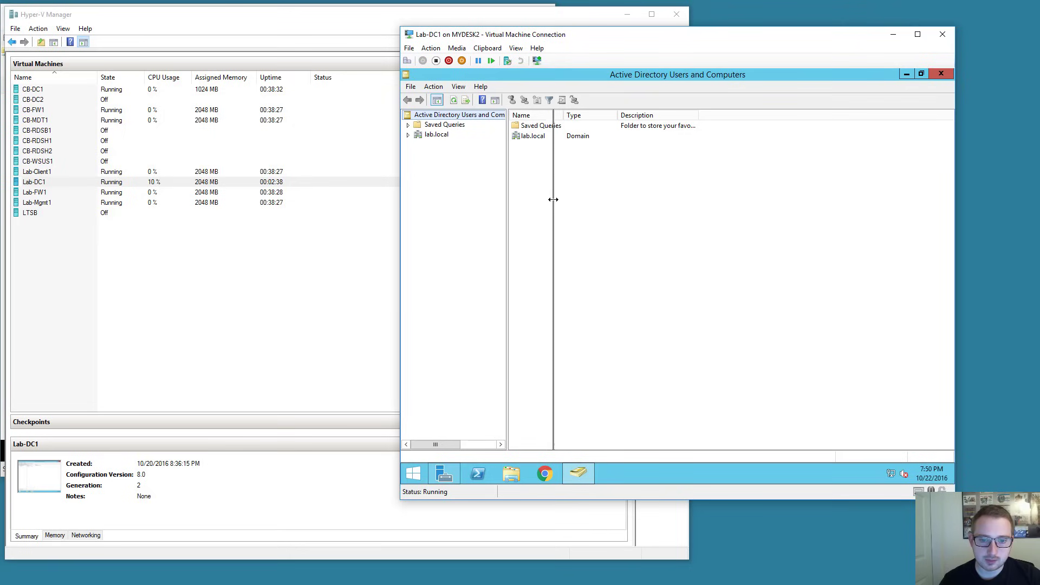
left_click(409, 135)
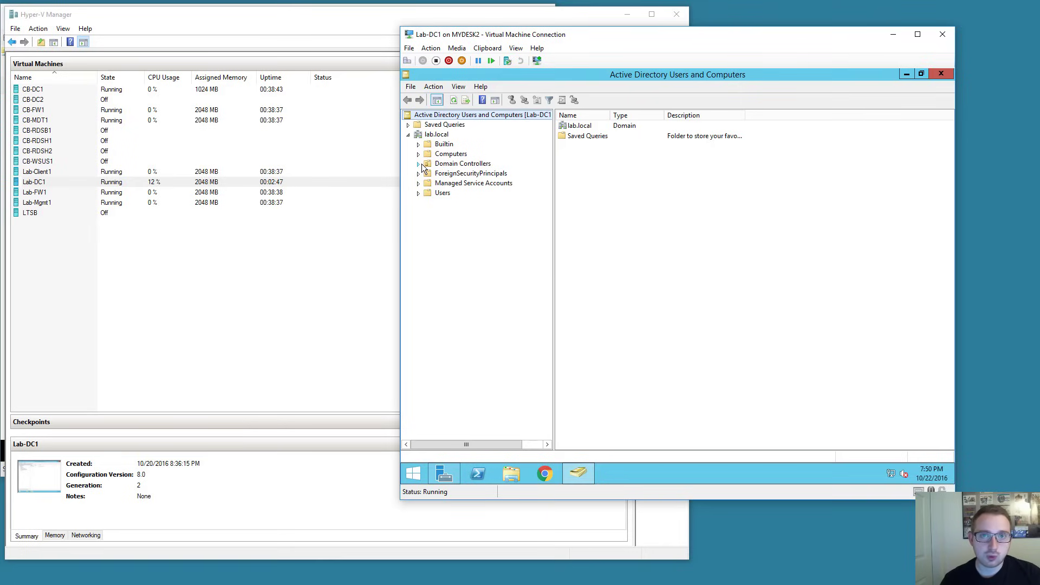
Create a new organizational unit named 'Lab' under the lab.local domain.
right_click(445, 136)
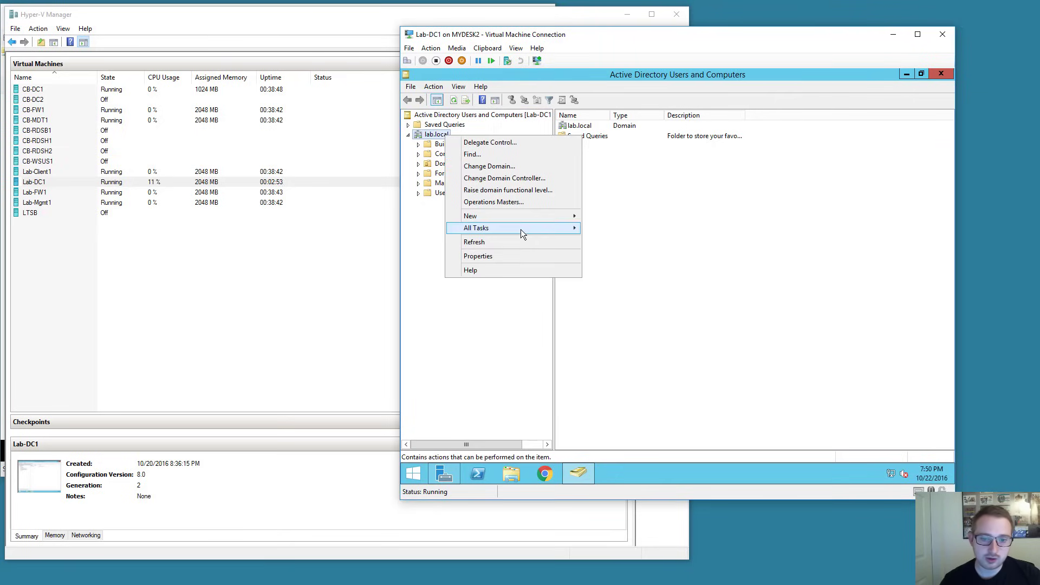
mouse_move(527, 215)
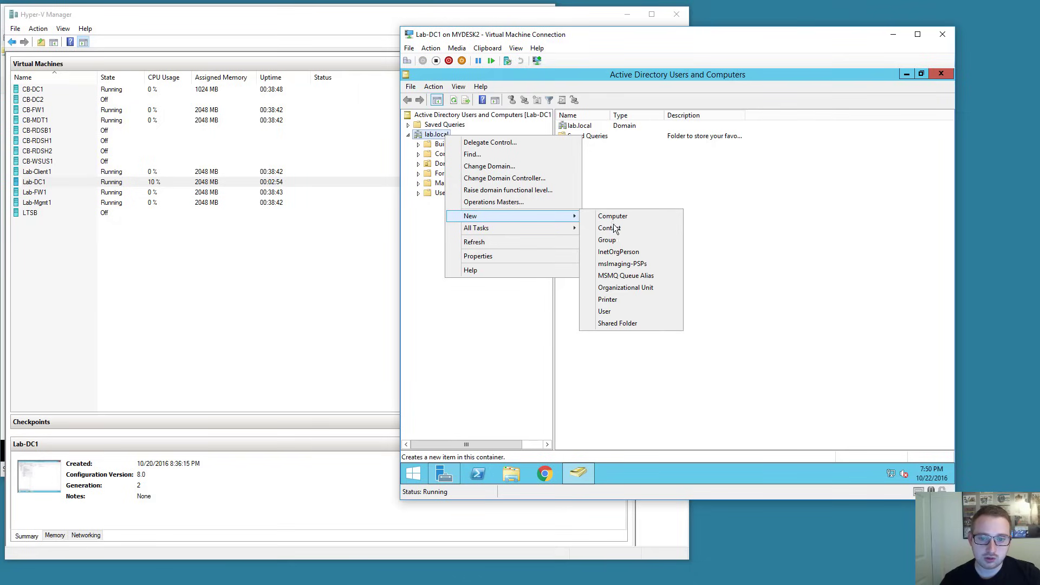
left_click(626, 288)
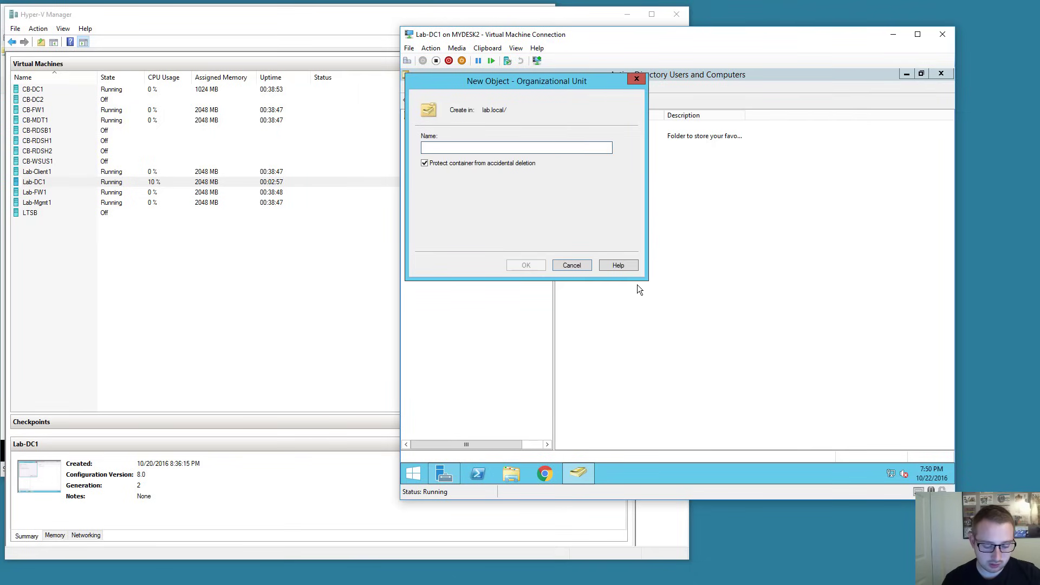
type("La")
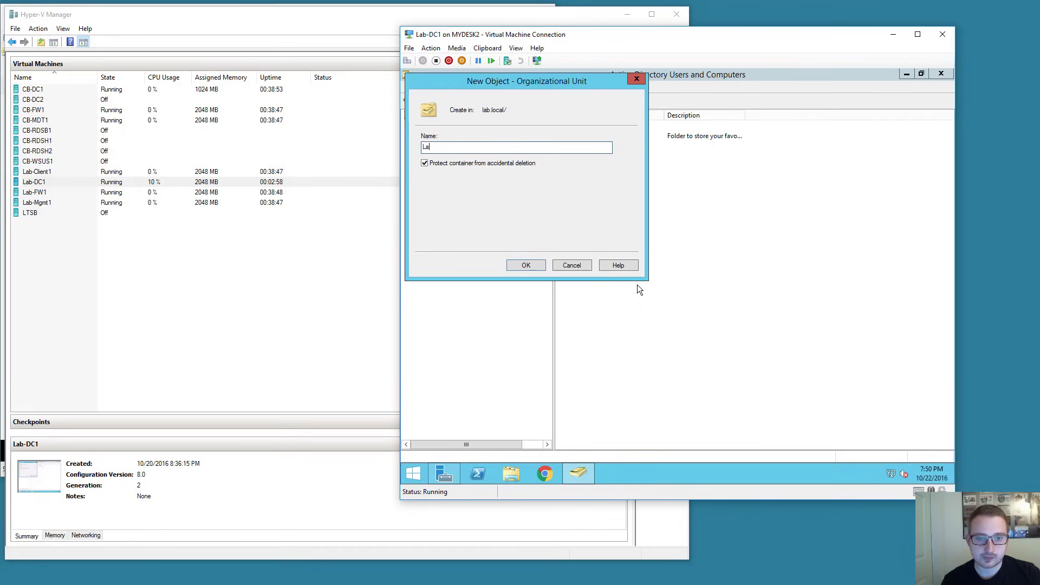
type("b")
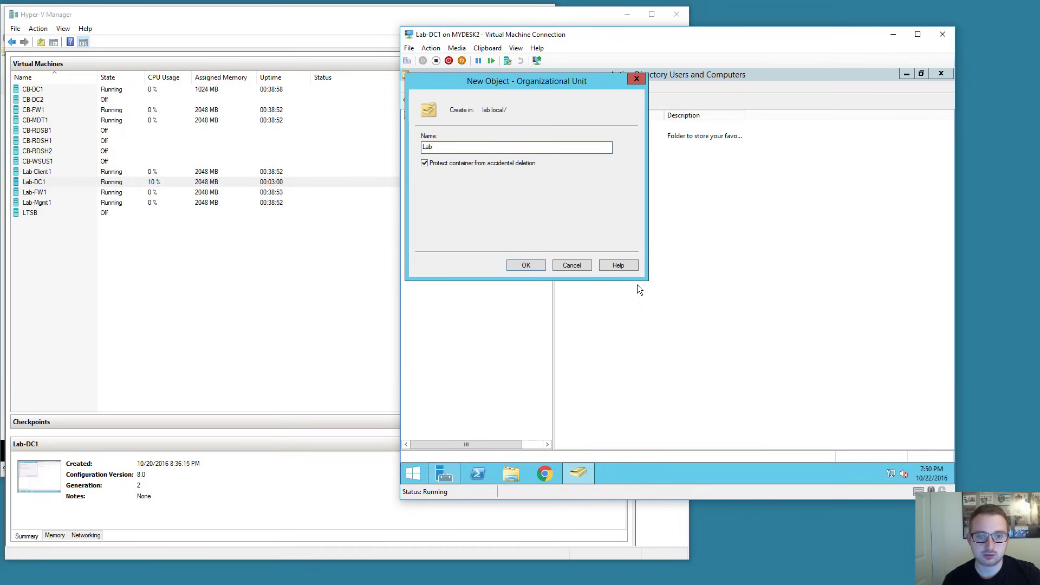
key("Return")
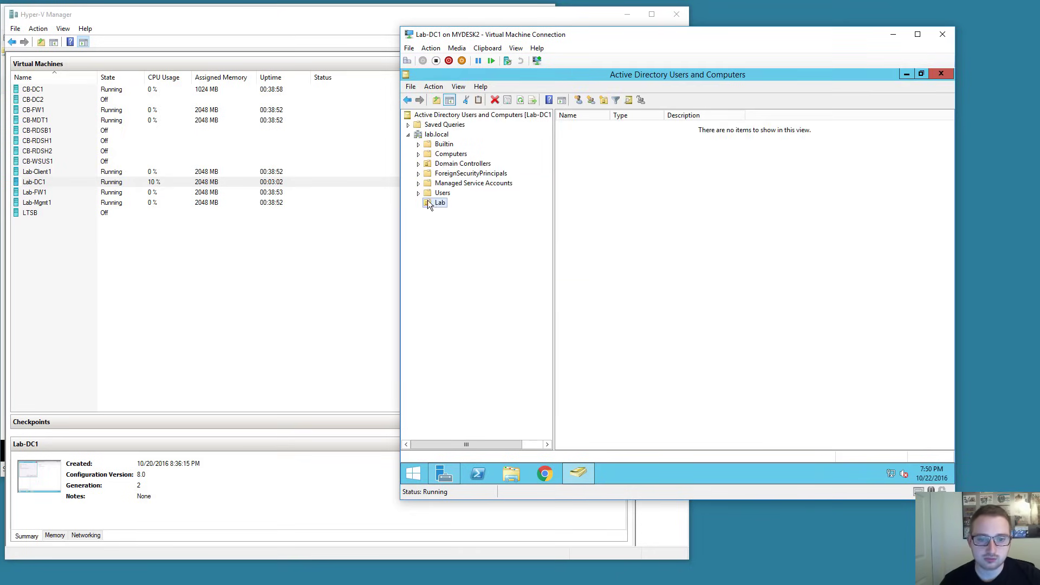
Create two child OUs inside Lab: 'Lab - Users' and 'Lab - Computers'.
right_click(439, 203)
mouse_move(505, 250)
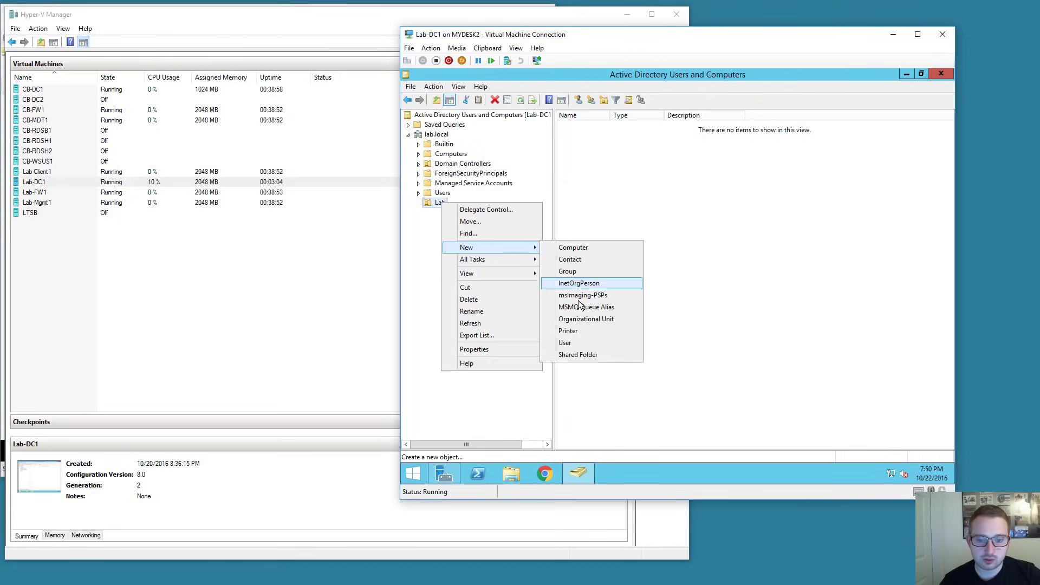
left_click(581, 318)
type("L")
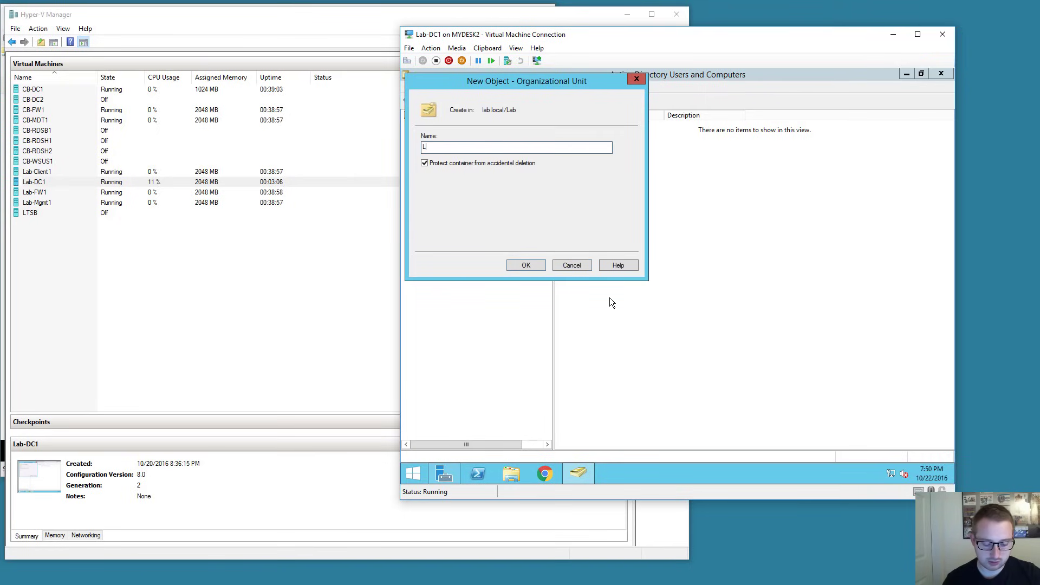
type("ab - Users")
key("Return")
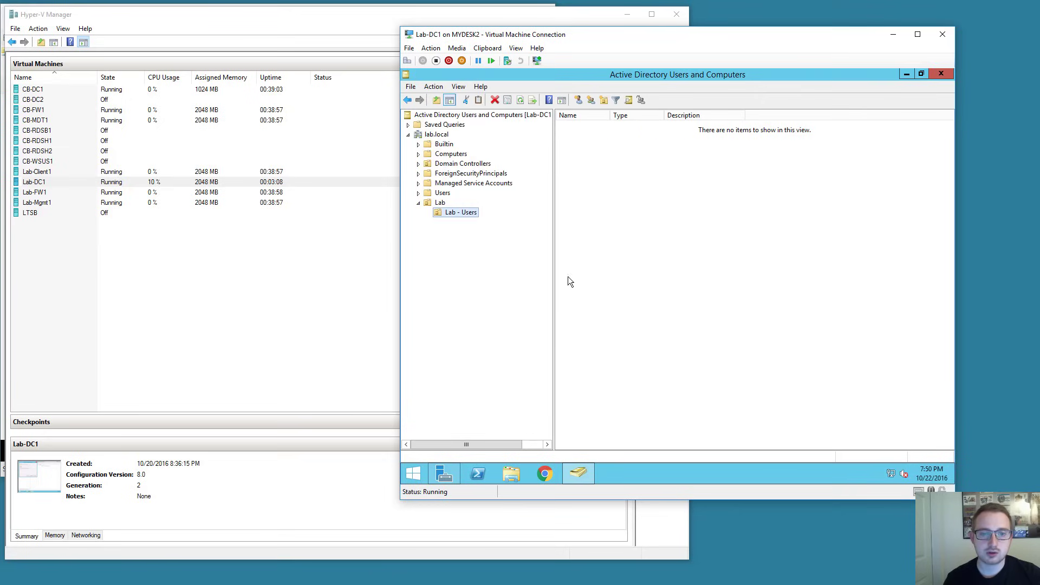
right_click(448, 203)
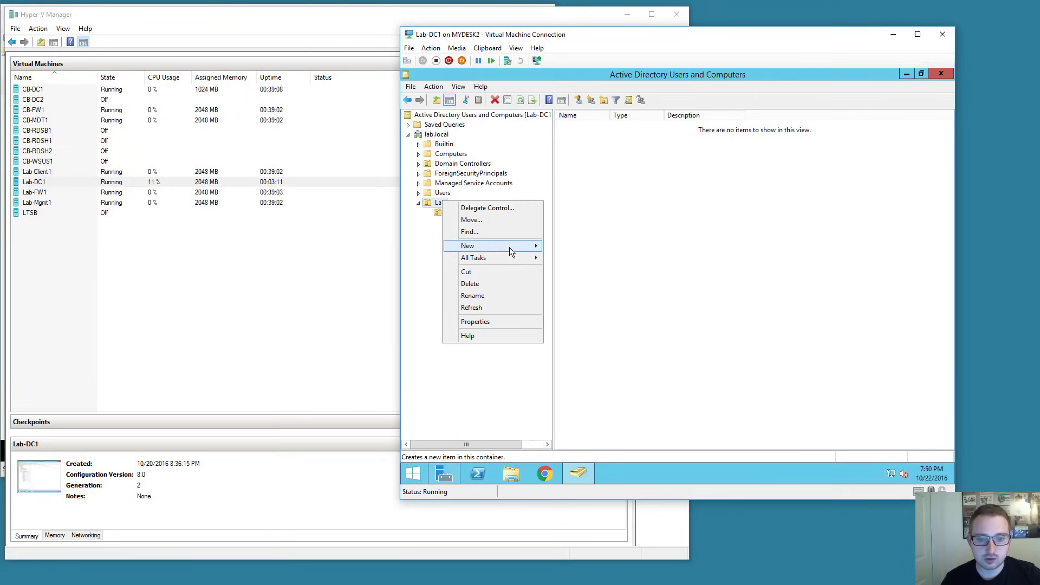
mouse_move(509, 247)
left_click(594, 317)
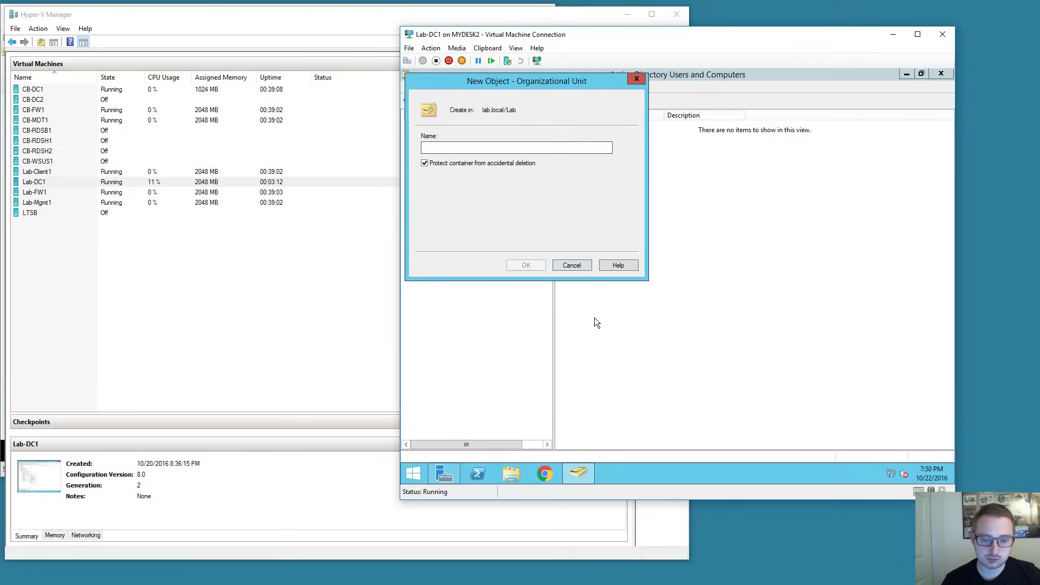
type("Lab - Computers")
key("Return")
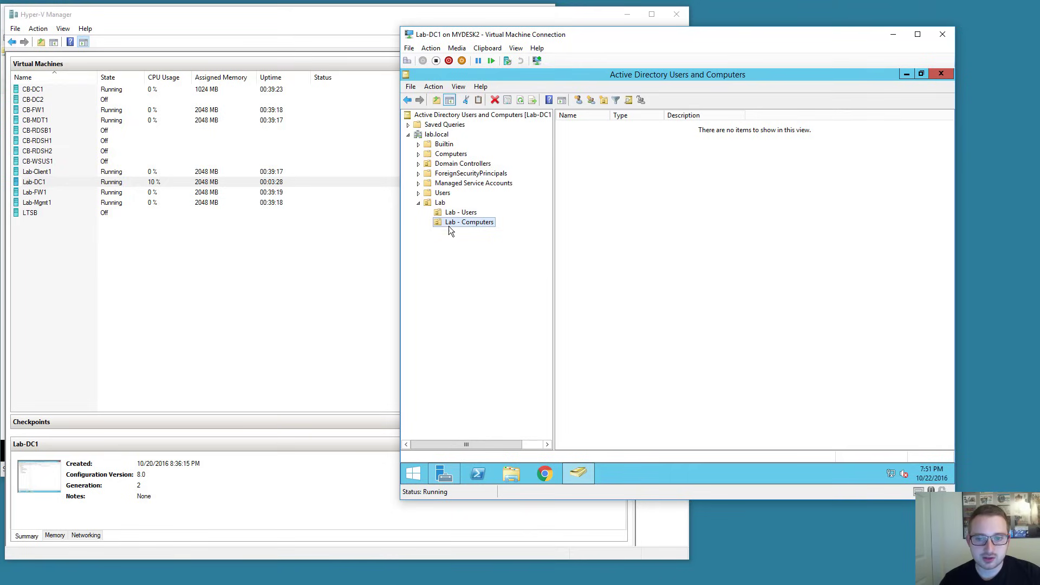
Start a new user in Lab - Users named George with logon name 'george'.
left_click(455, 215)
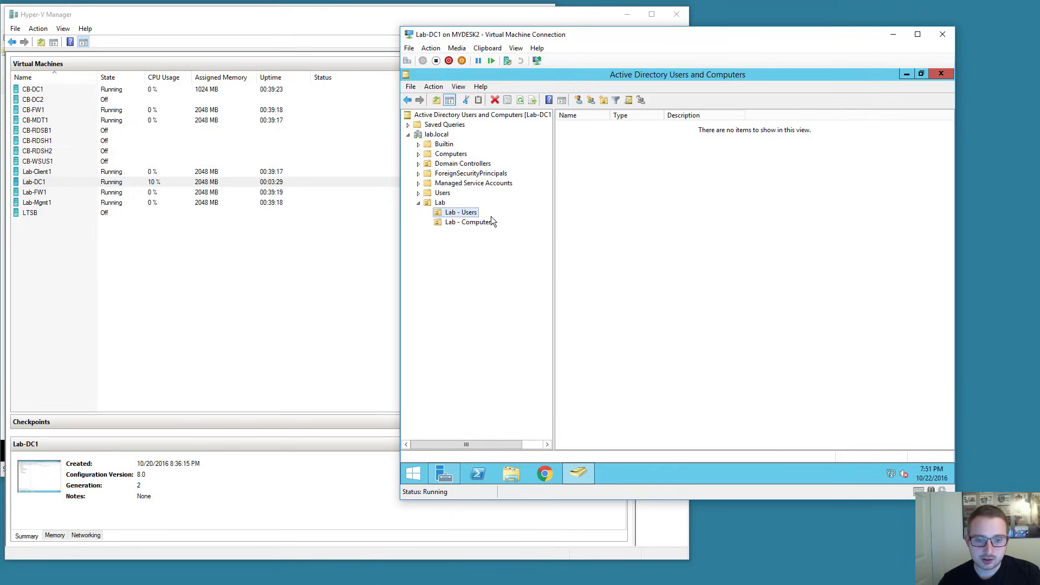
left_click(461, 222)
left_click(461, 215)
right_click(461, 216)
mouse_move(524, 264)
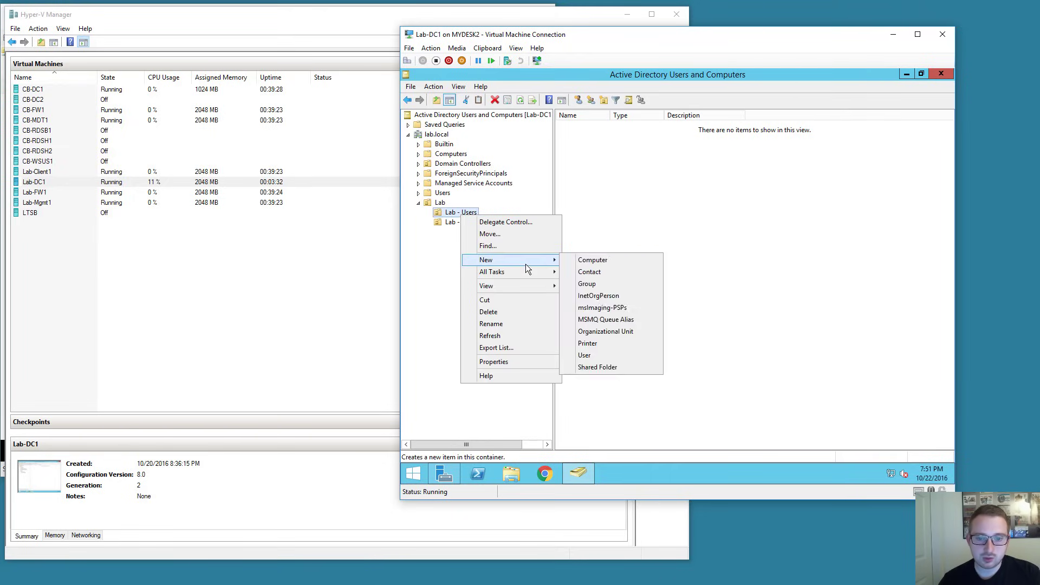
left_click(586, 356)
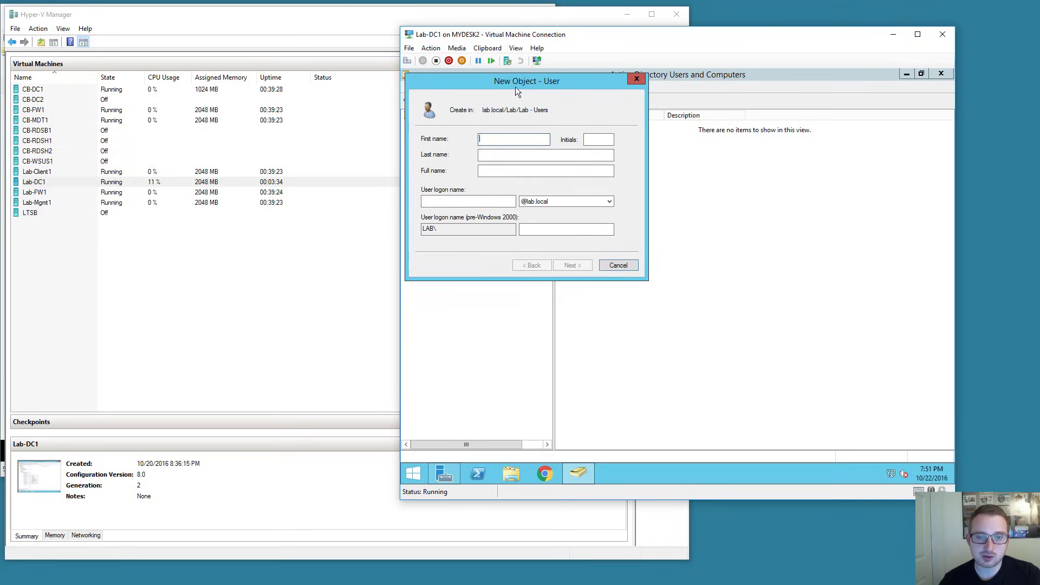
left_click_drag(474, 79, 613, 128)
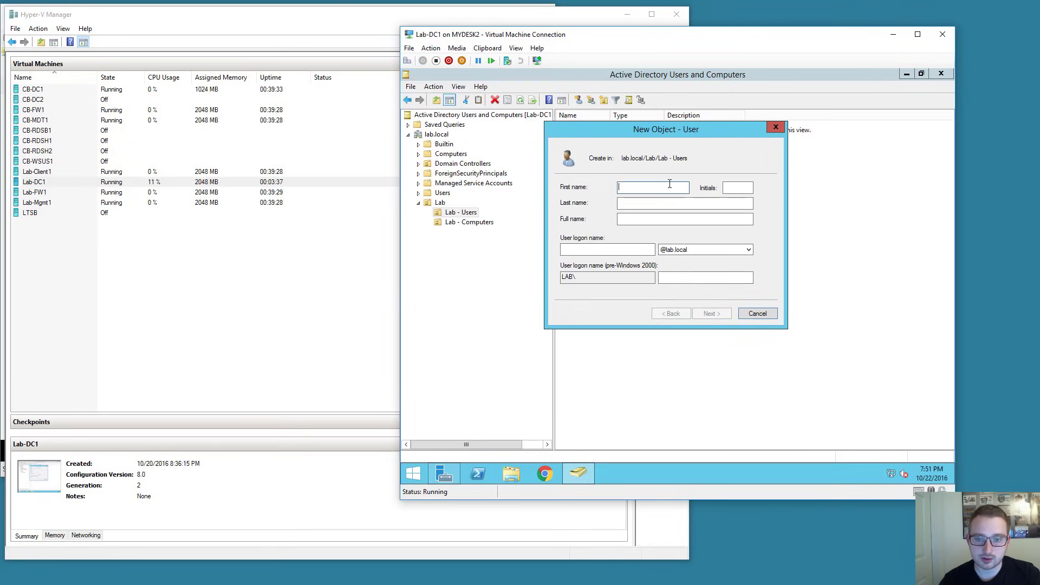
type("George")
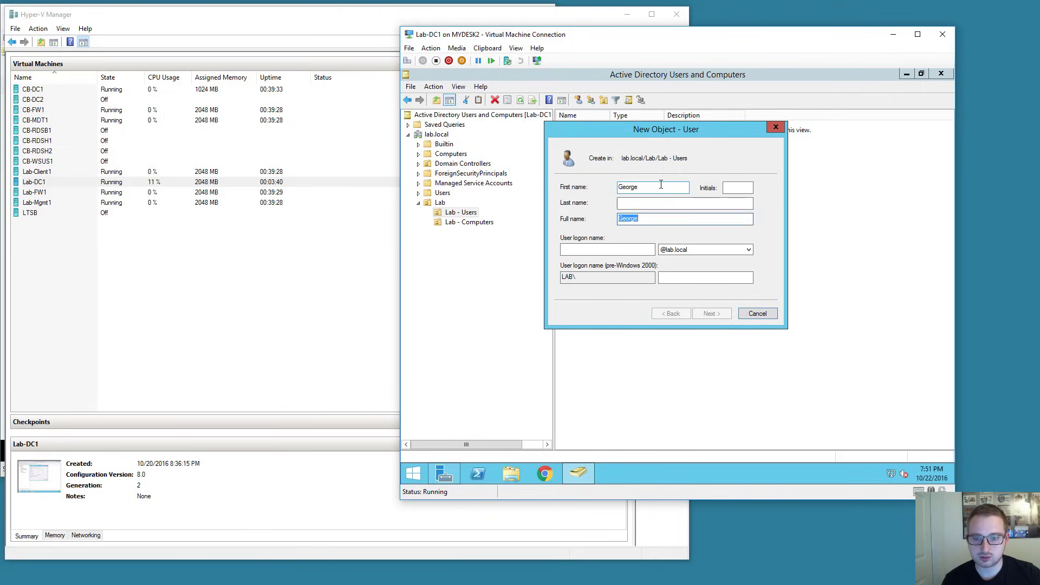
key("Tab")
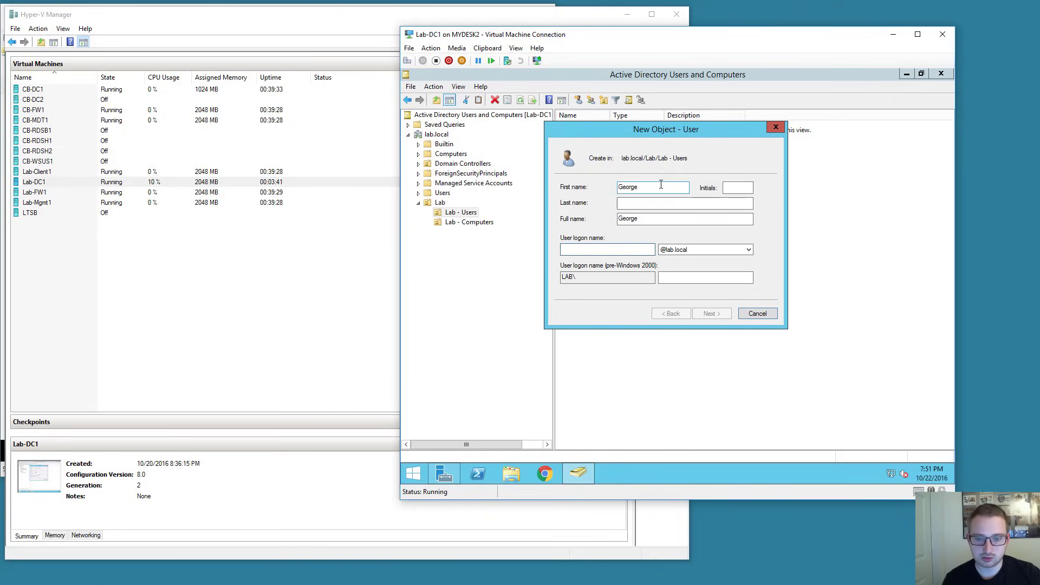
type("george")
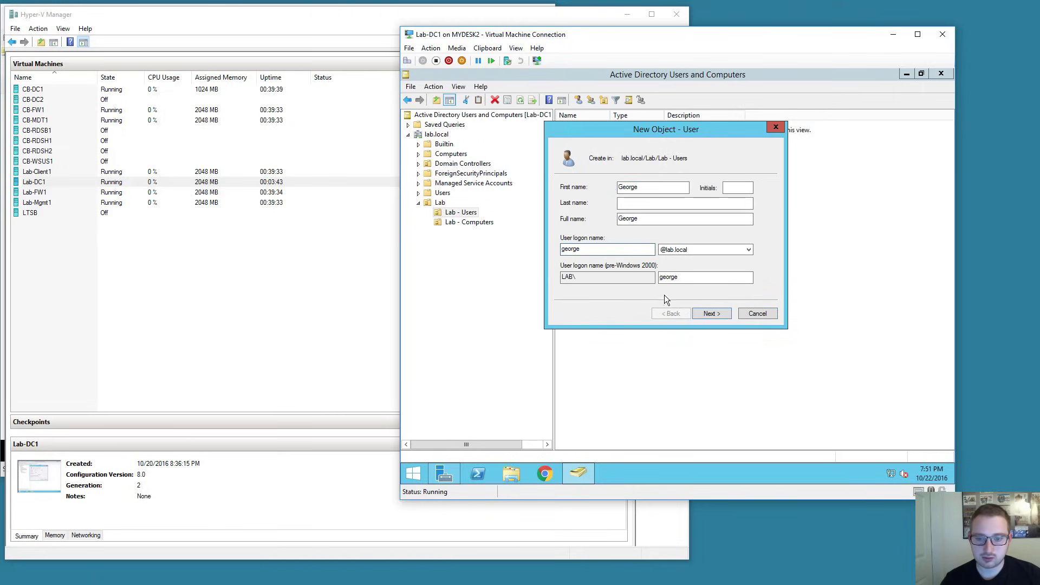
left_click(711, 313)
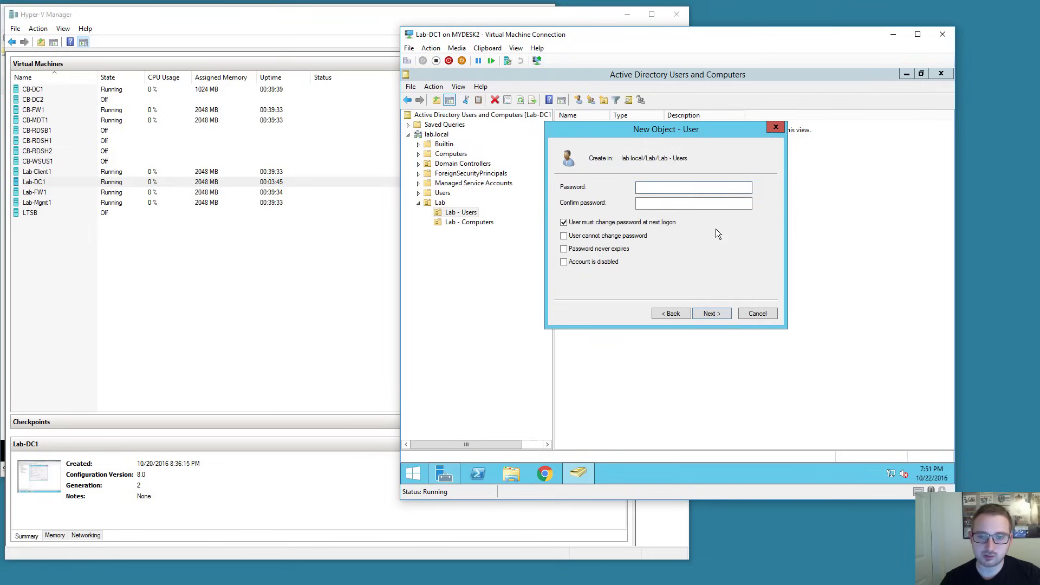
Enter matching passwords, set the password to never expire, and finish creating George.
type("••••••••••")
key("Tab")
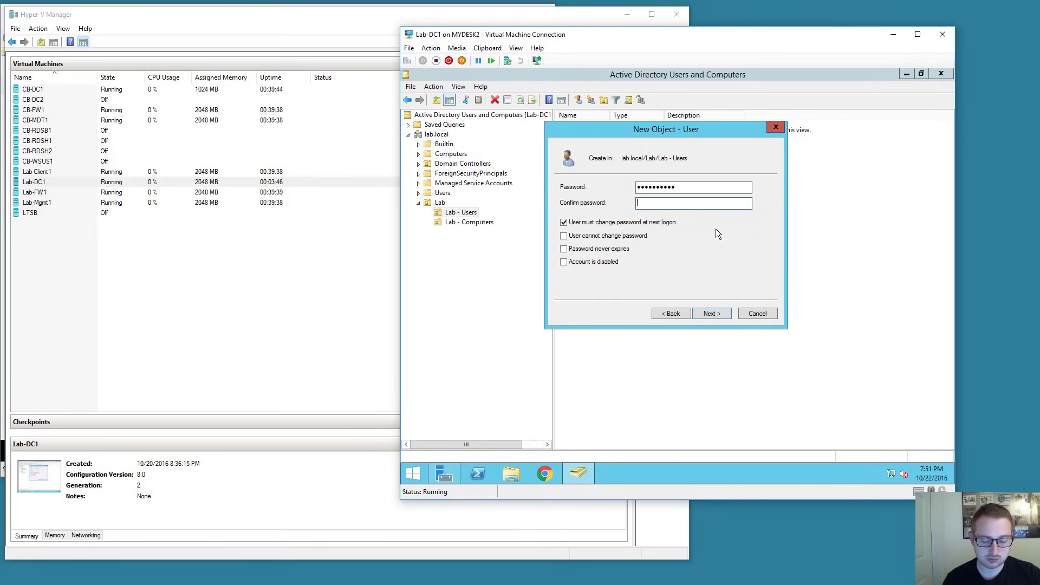
type("••••••••••")
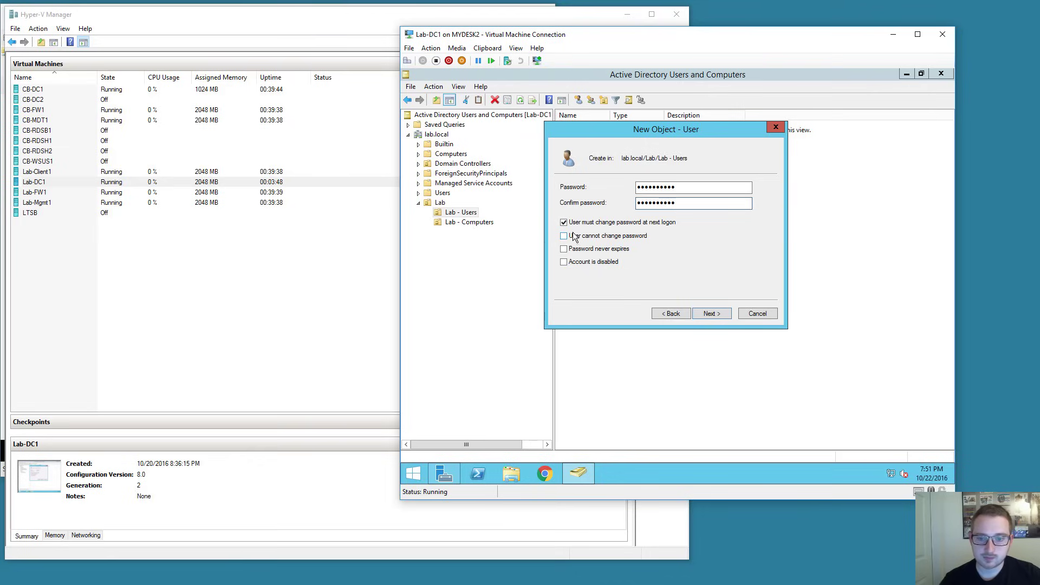
key("Tab")
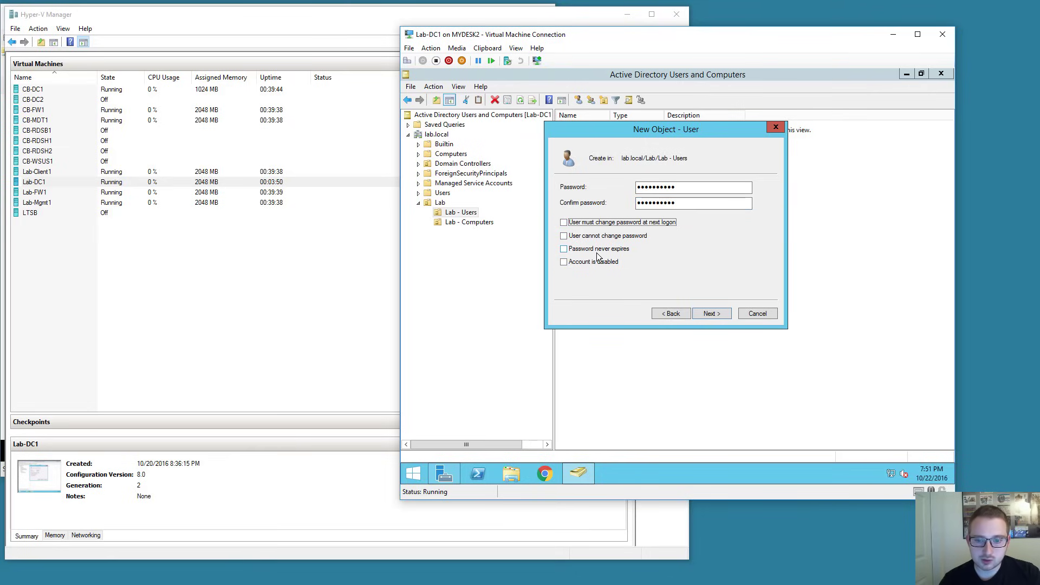
left_click(598, 252)
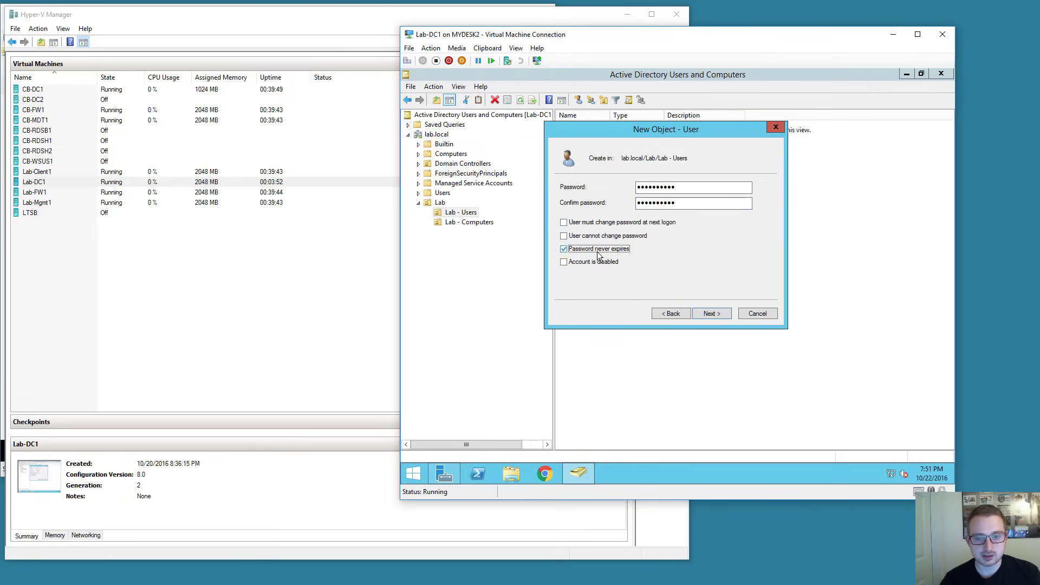
left_click(709, 314)
left_click(723, 311)
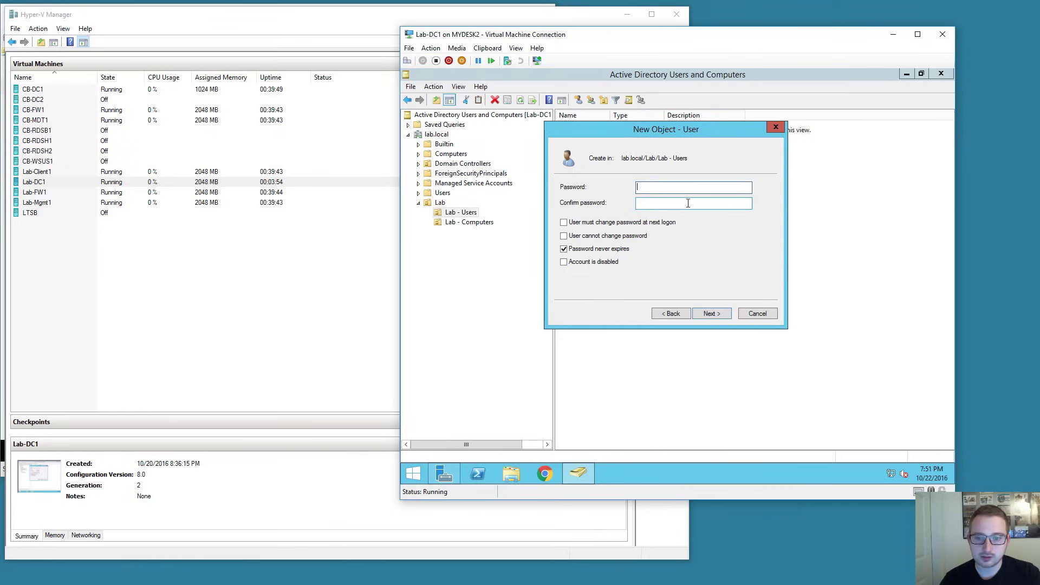
type("••••••••••")
key("Tab")
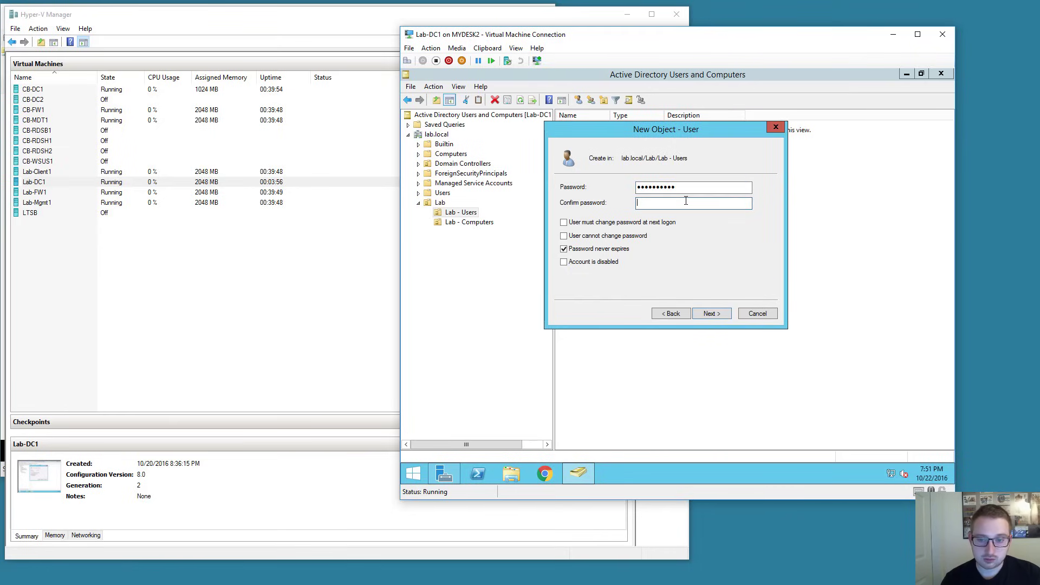
type("••••••••••")
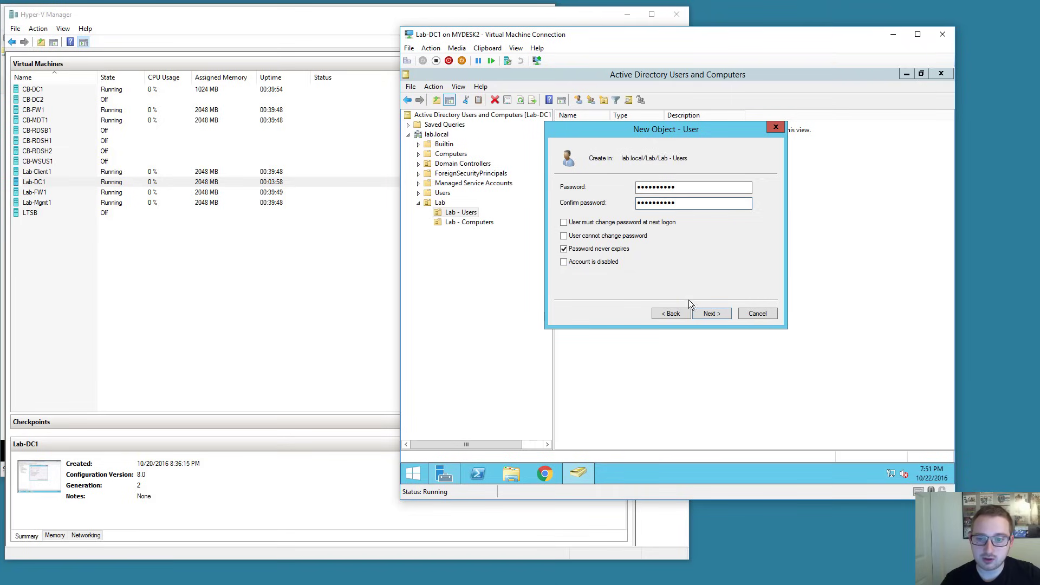
left_click(714, 314)
left_click(712, 314)
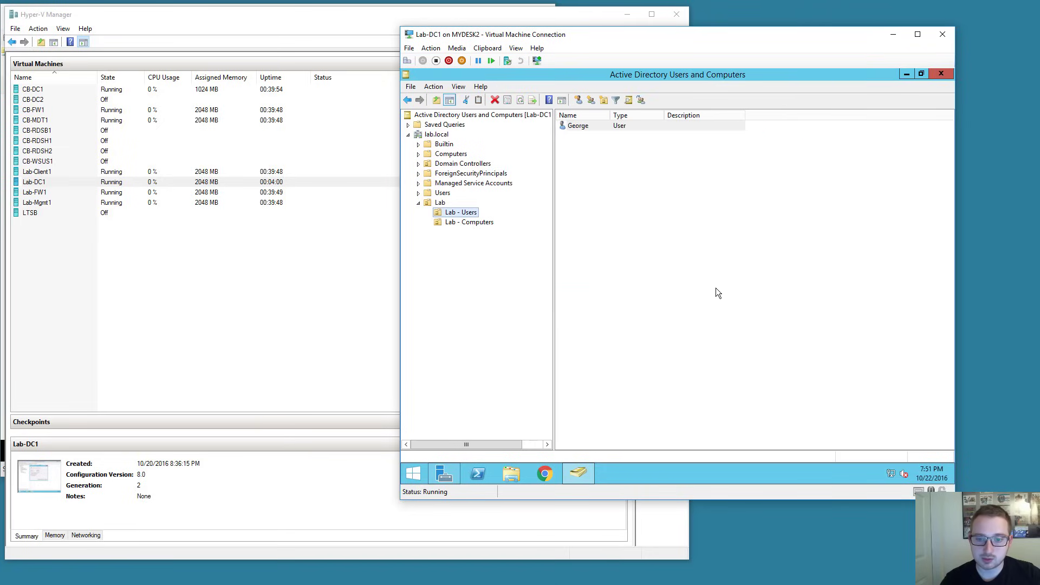
Add George to the Domain Admins group from his Member Of properties and apply.
double_click(588, 125)
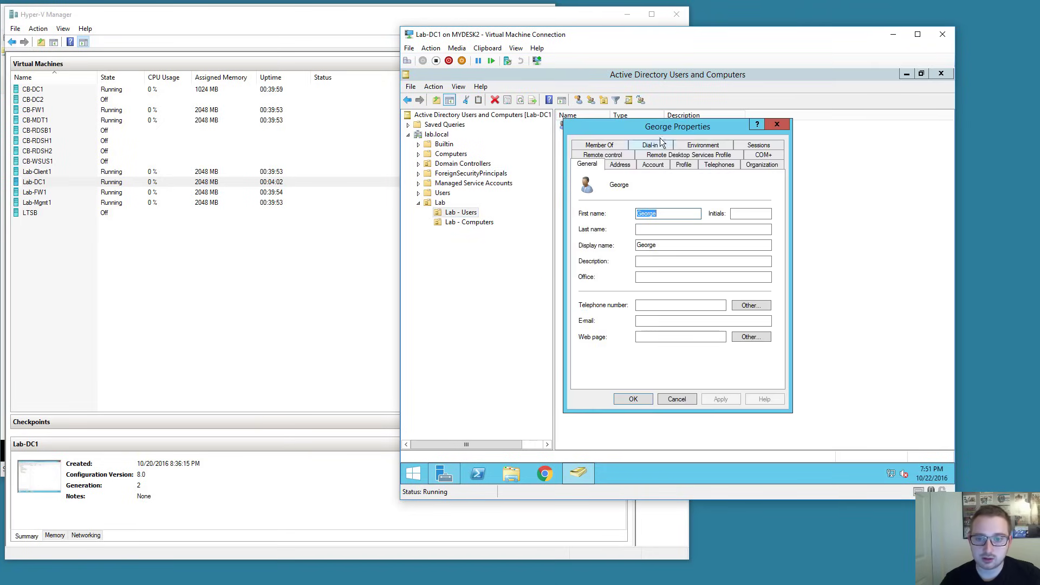
left_click_drag(660, 138, 699, 153)
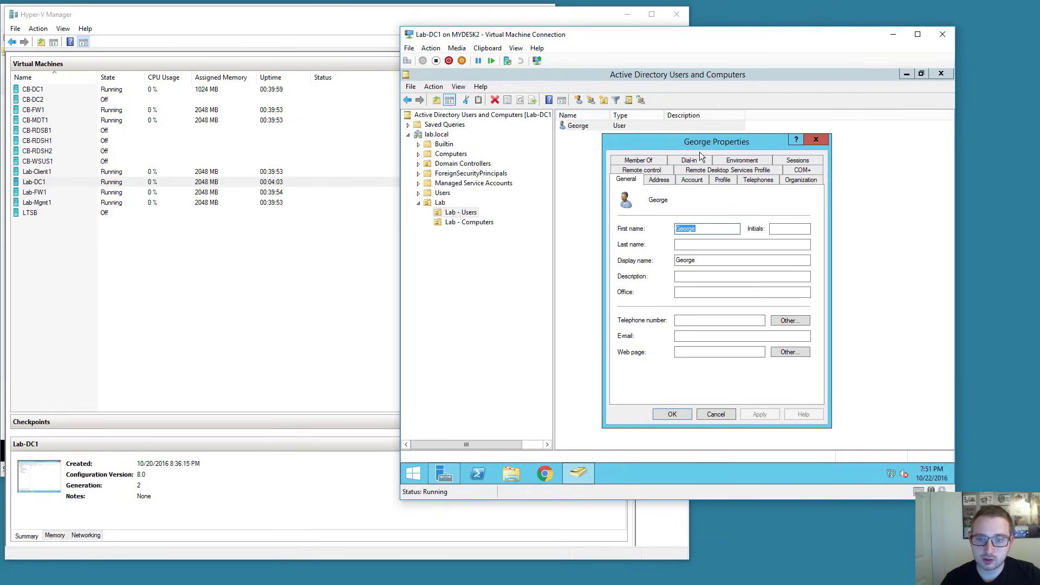
left_click(654, 162)
left_click(642, 310)
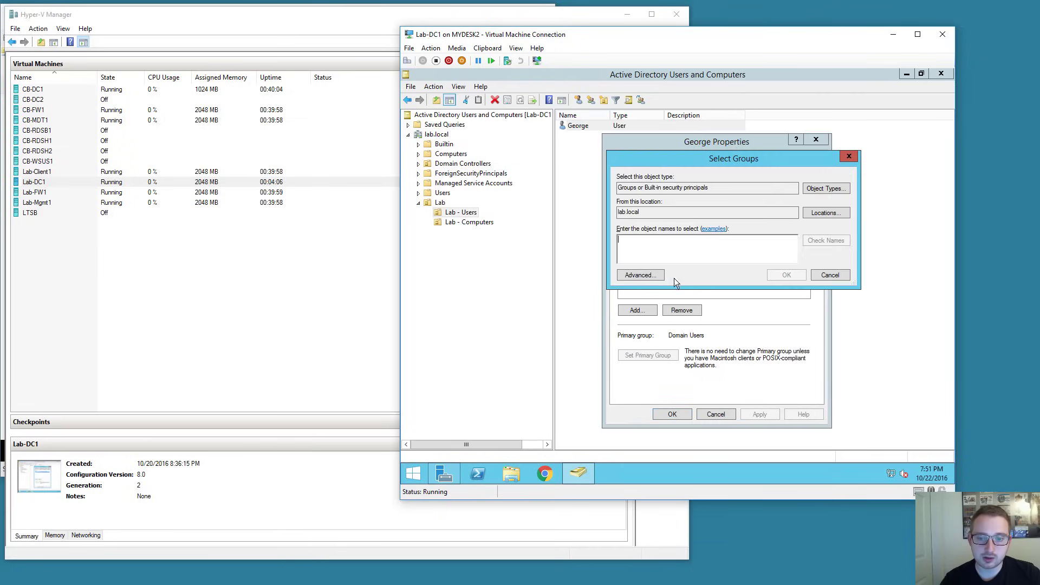
type("domain admins")
key("Return")
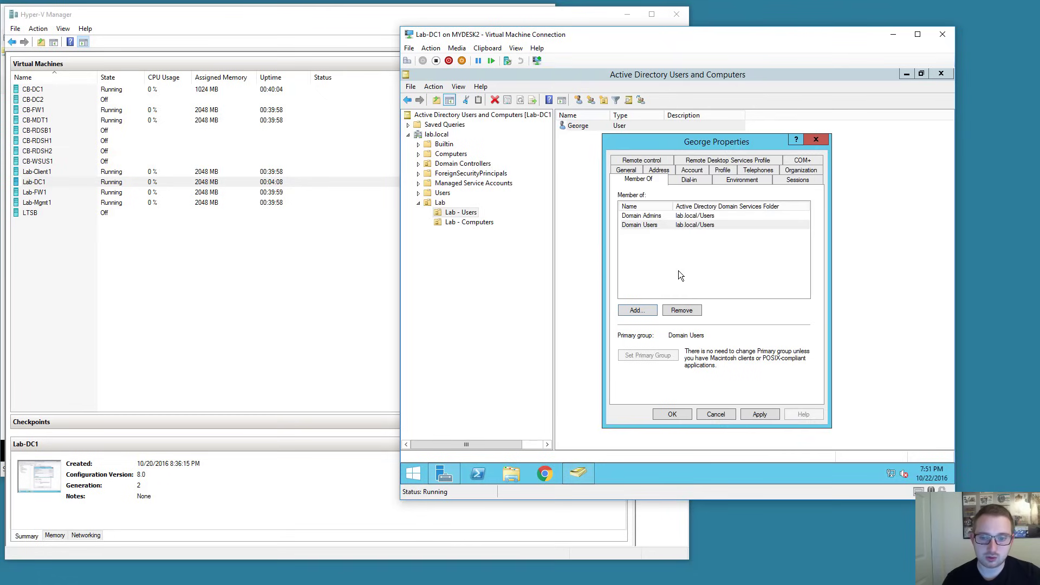
left_click(761, 414)
Close George's properties and Active Directory Users and Computers, then log off the administrator.
left_click(671, 415)
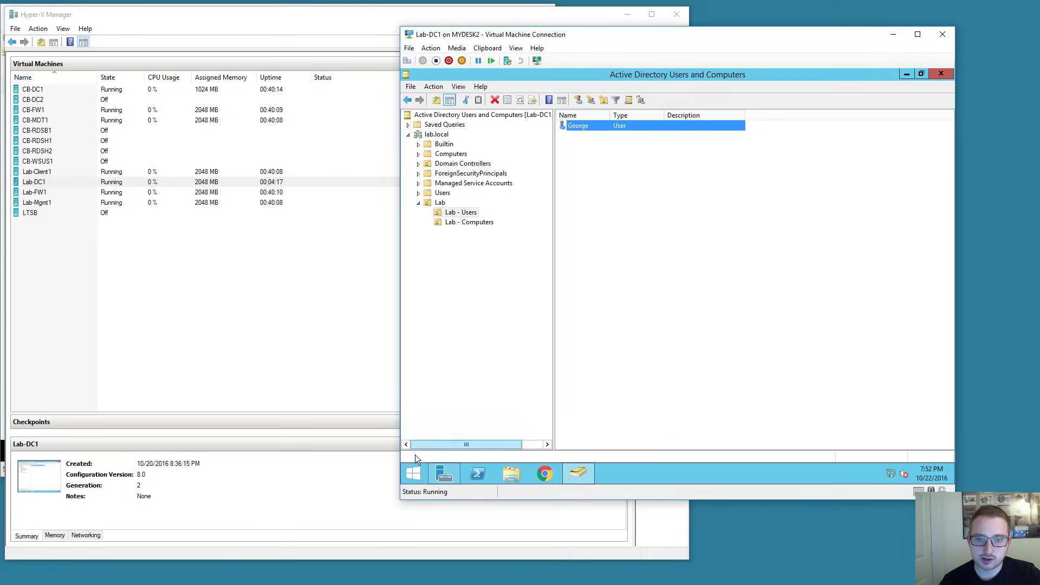
left_click(943, 76)
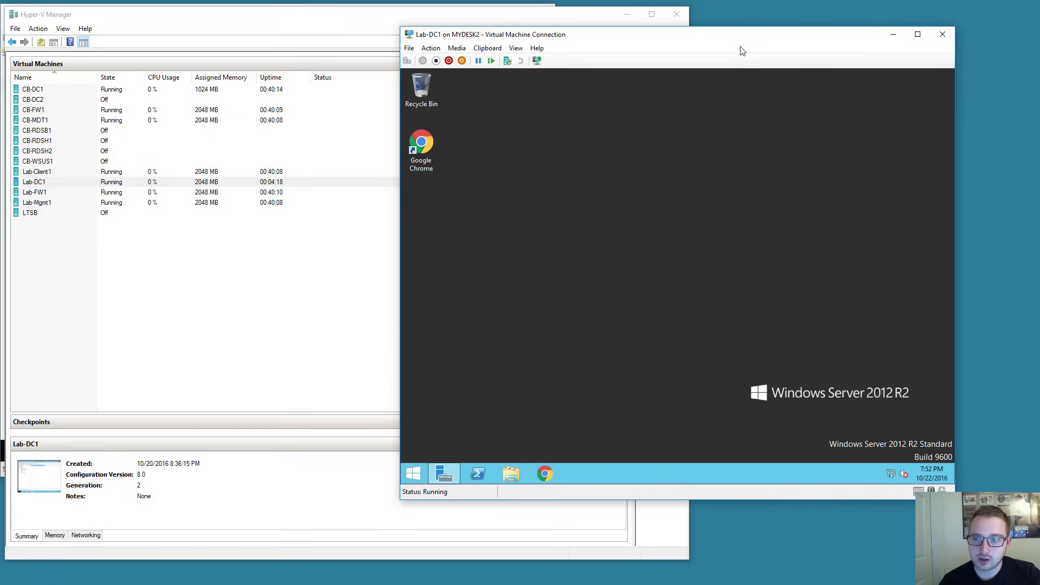
left_click_drag(733, 47, 750, 47)
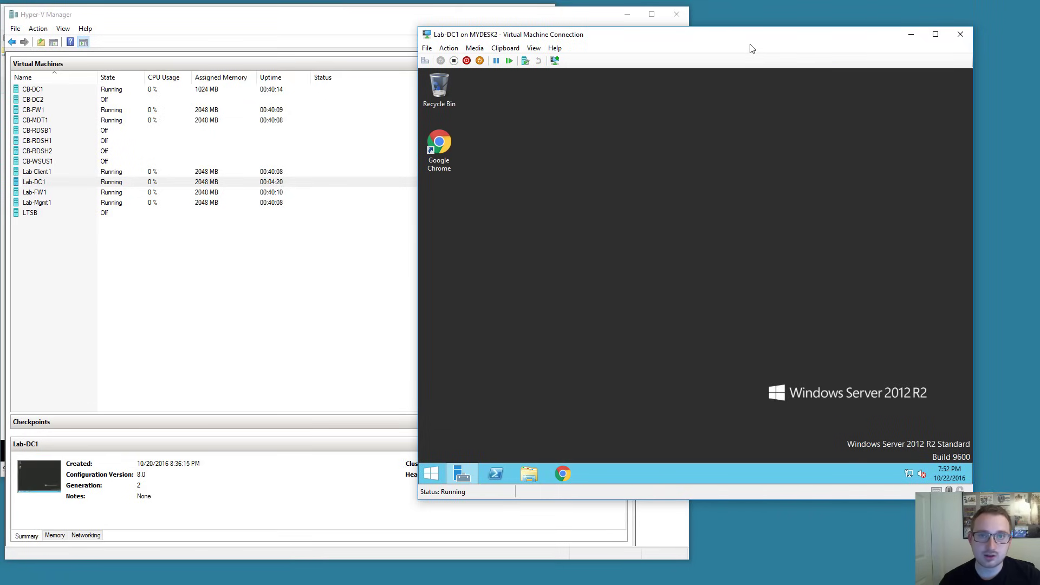
left_click(431, 474)
left_click(606, 448)
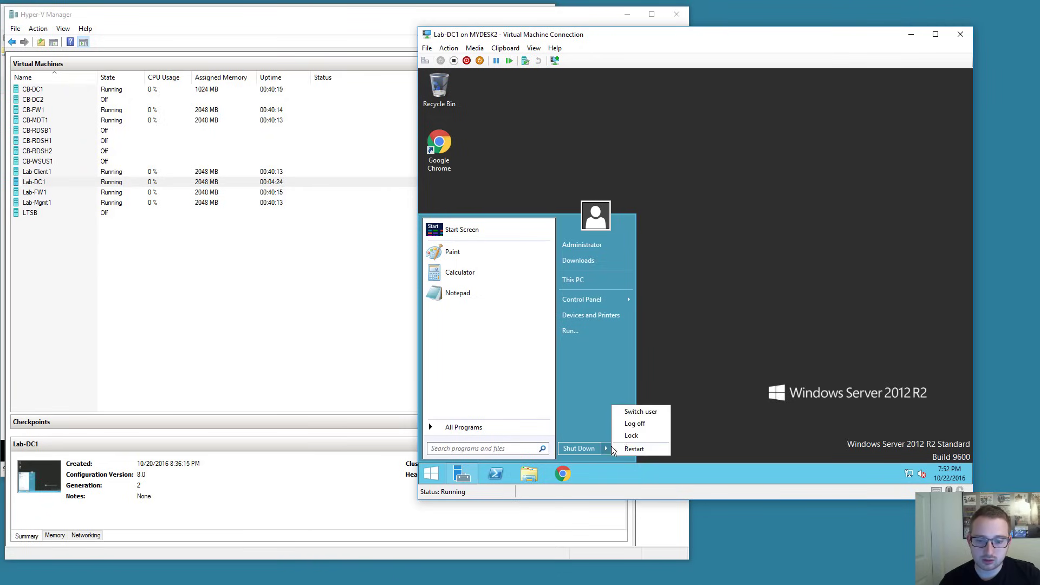
left_click(623, 423)
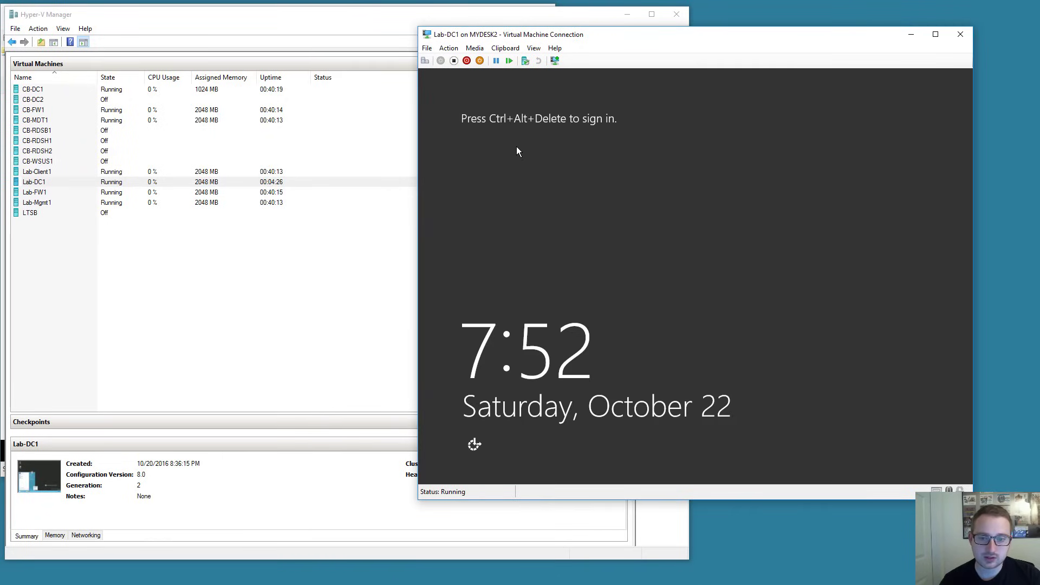
Sign in as Other user with the 'george' account and its password.
key("ctrl+alt+End")
left_click(762, 251)
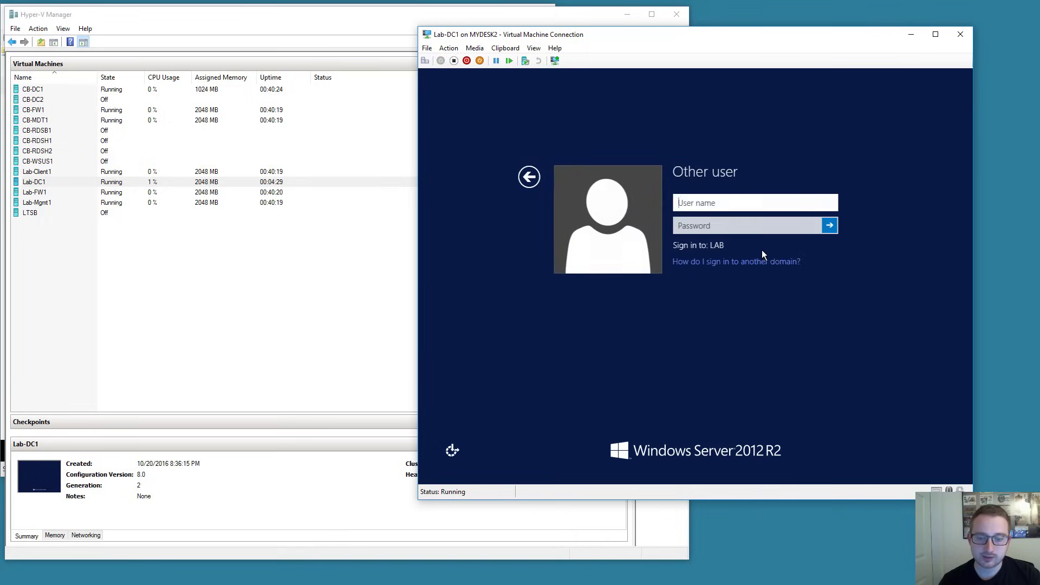
type("george")
key("Tab")
type("Pa$$w0rd")
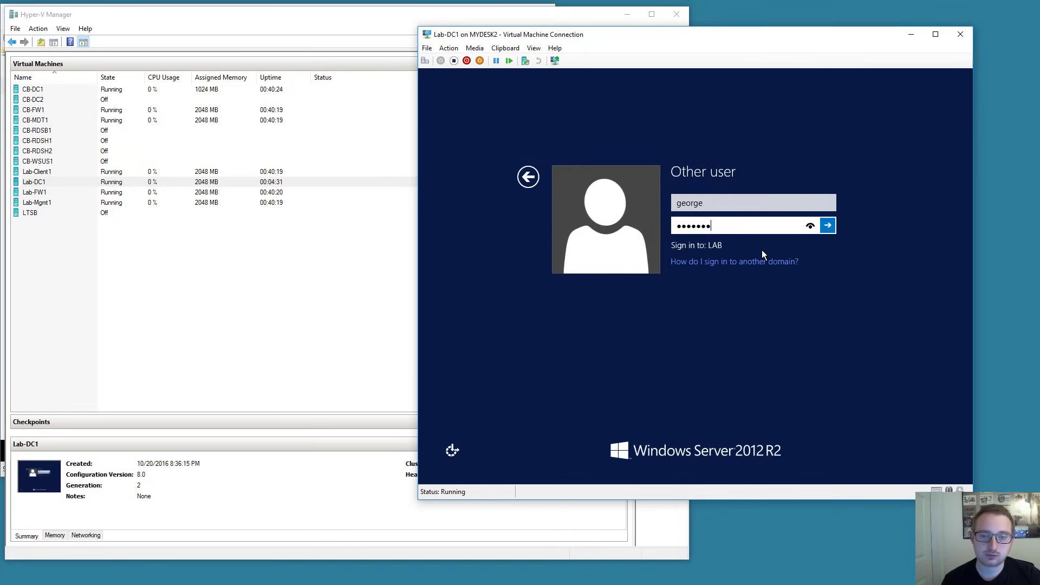
key("Return")
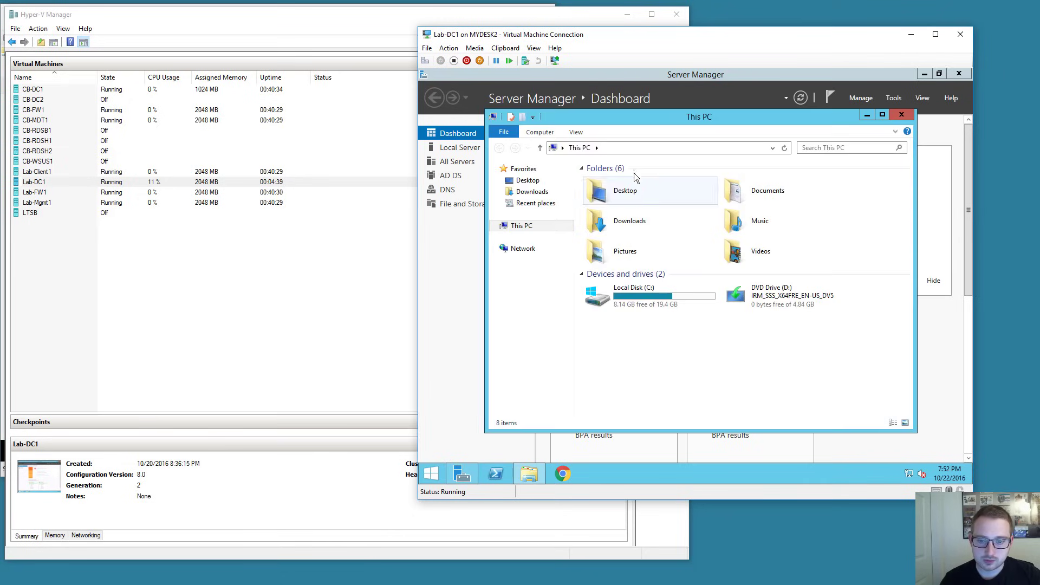
Minimize the This PC window and Server Manager to reveal the desktop.
left_click_drag(783, 123, 830, 117)
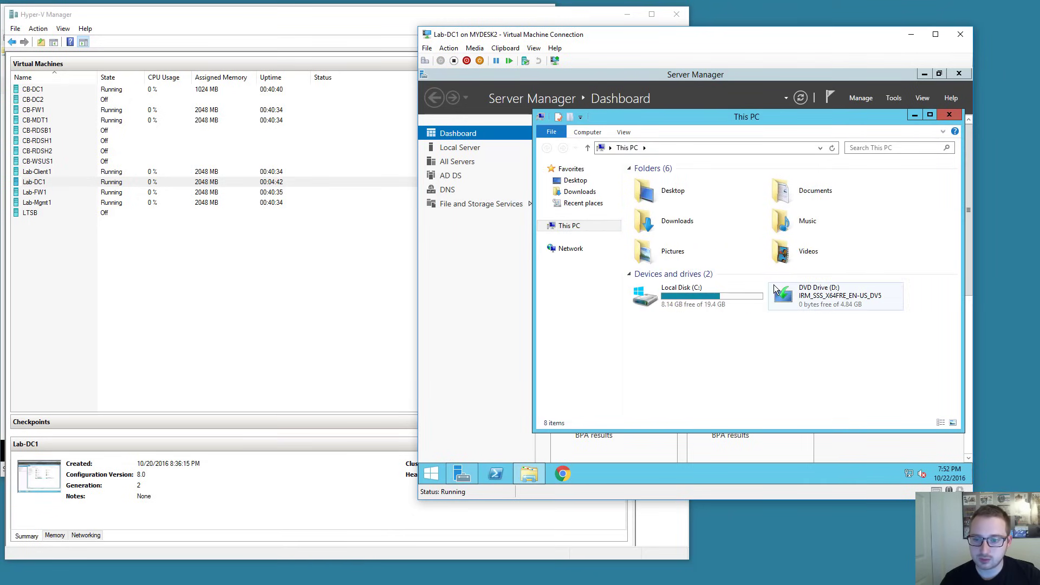
left_click(930, 115)
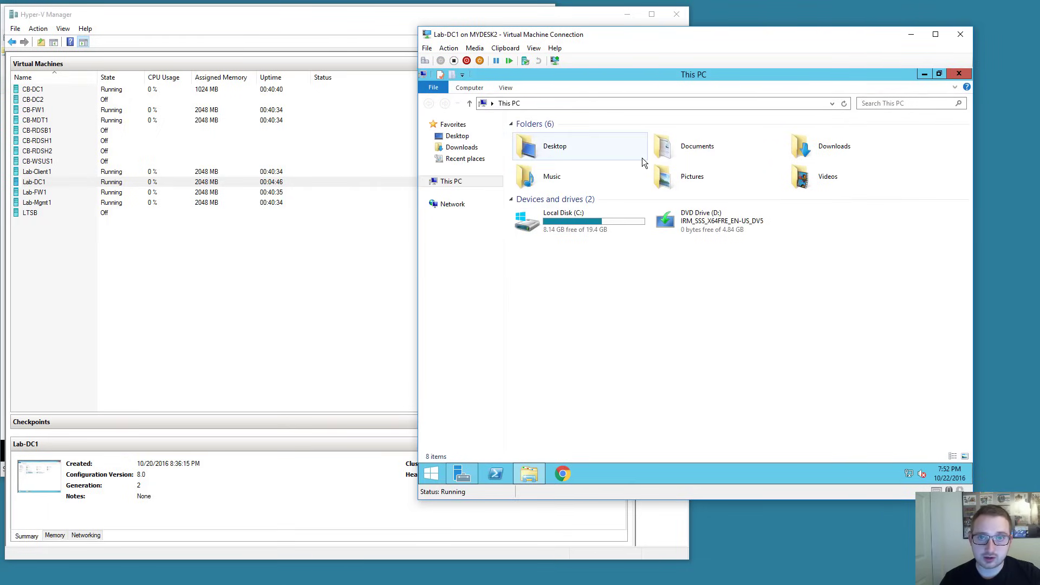
left_click(931, 76)
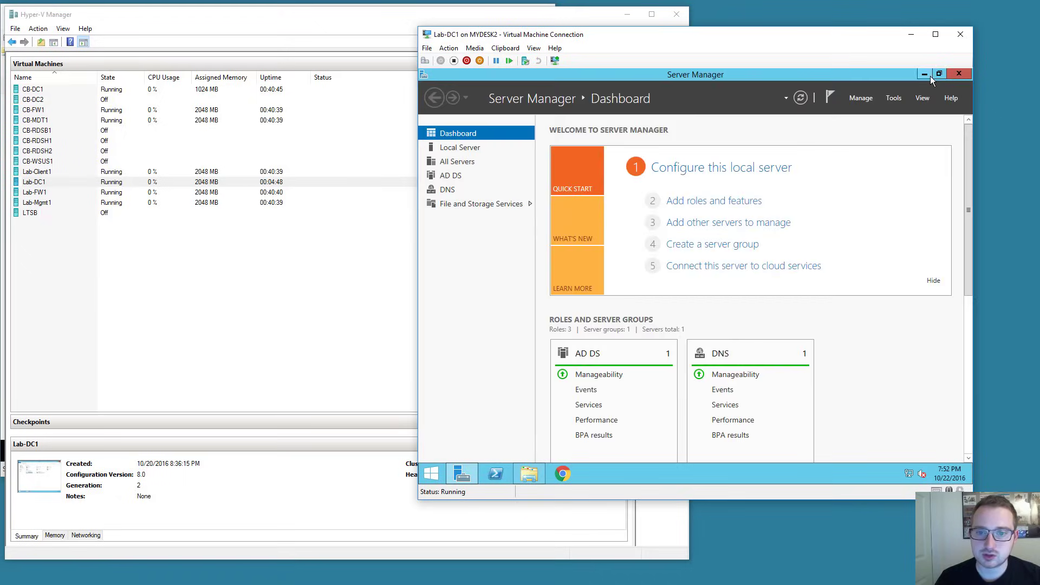
left_click(931, 76)
left_click(437, 468)
Launch DNS Manager maximized and list lab.local records, selecting lab-dc1 host at 192.168.2.3.
type("dns")
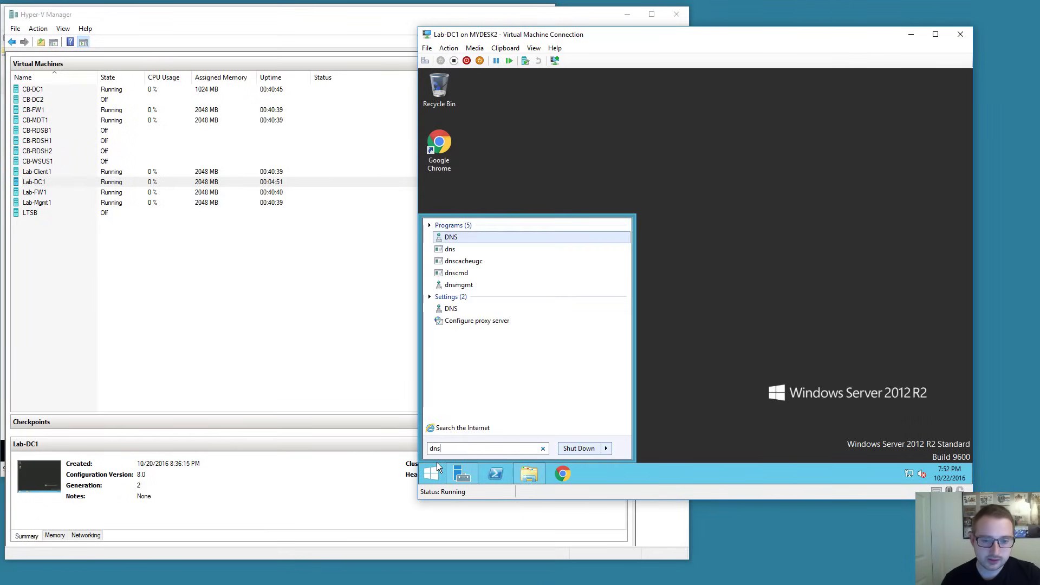
key("Return")
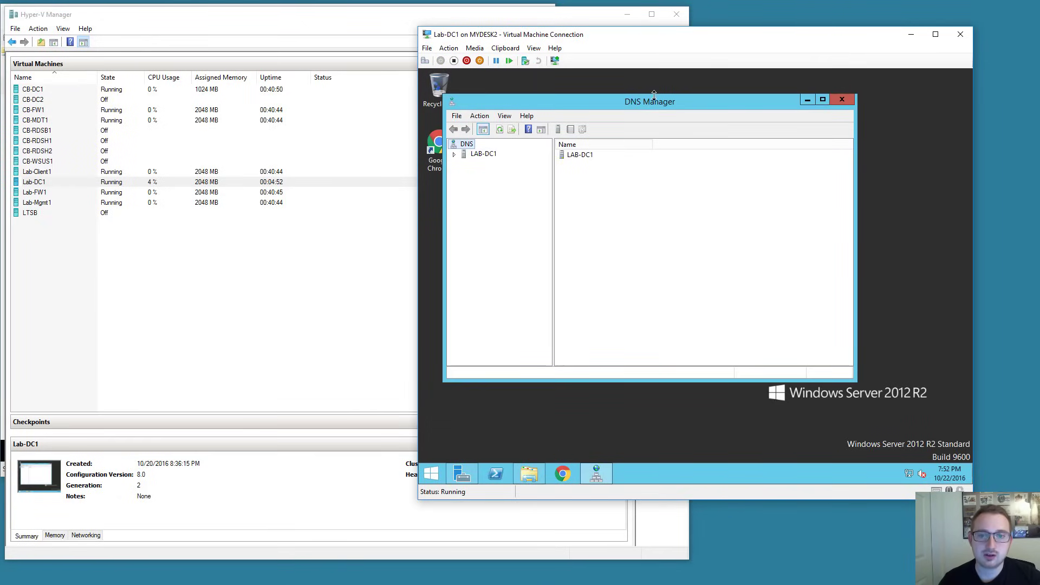
double_click(654, 102)
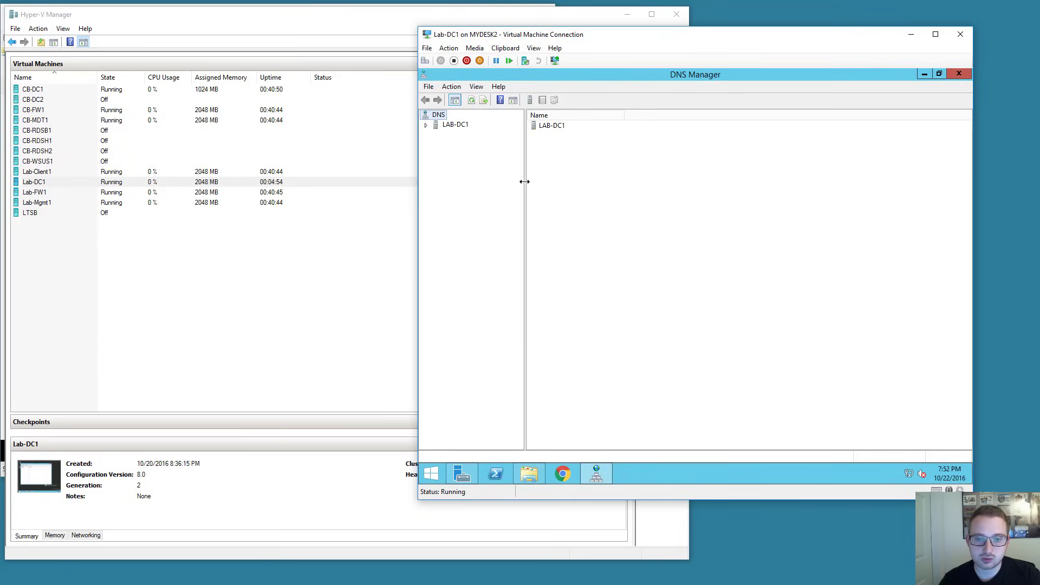
left_click_drag(525, 180, 573, 180)
left_click(425, 126)
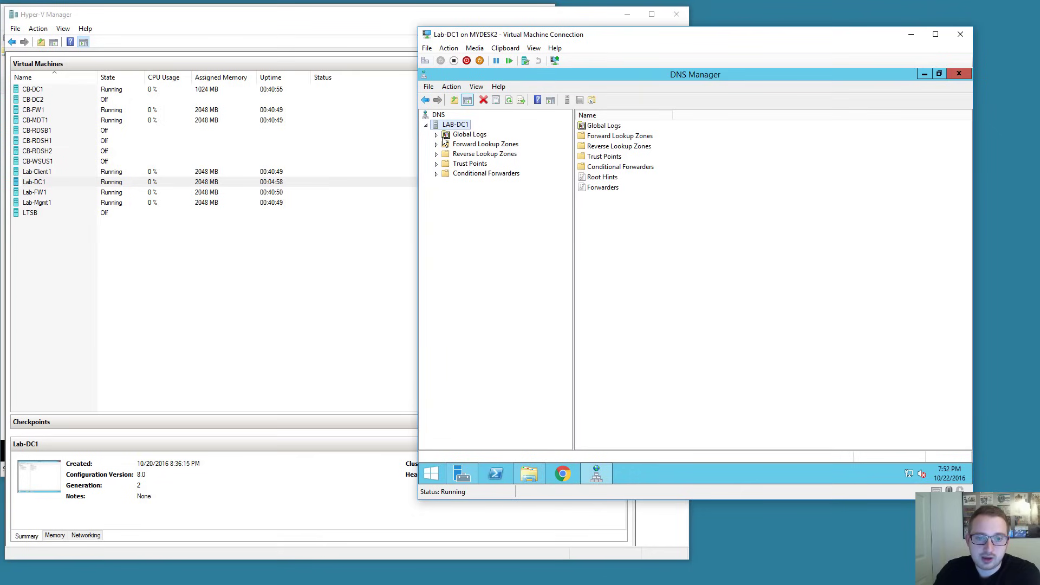
left_click(437, 145)
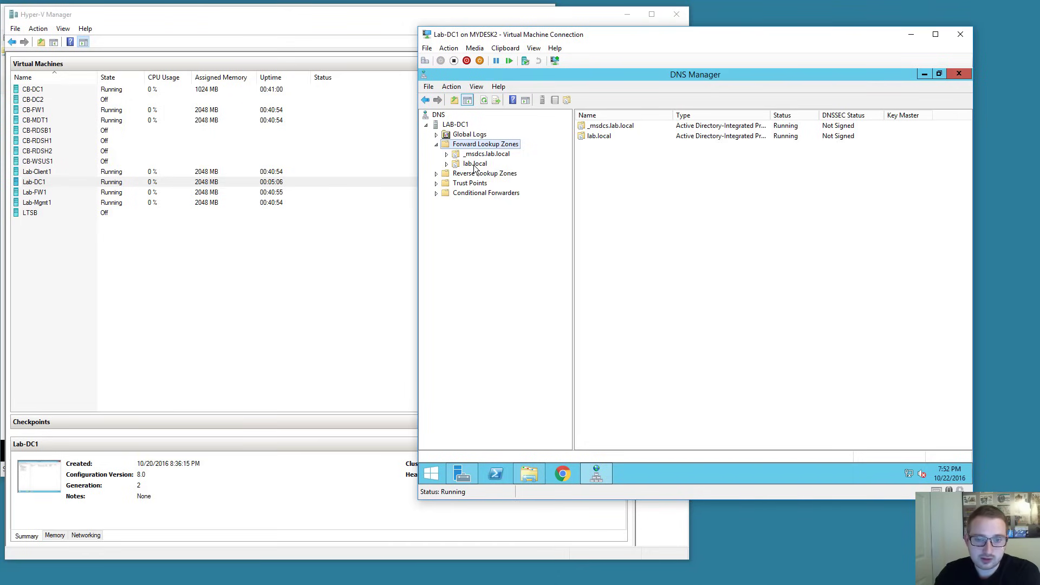
left_click(453, 174)
left_click(469, 164)
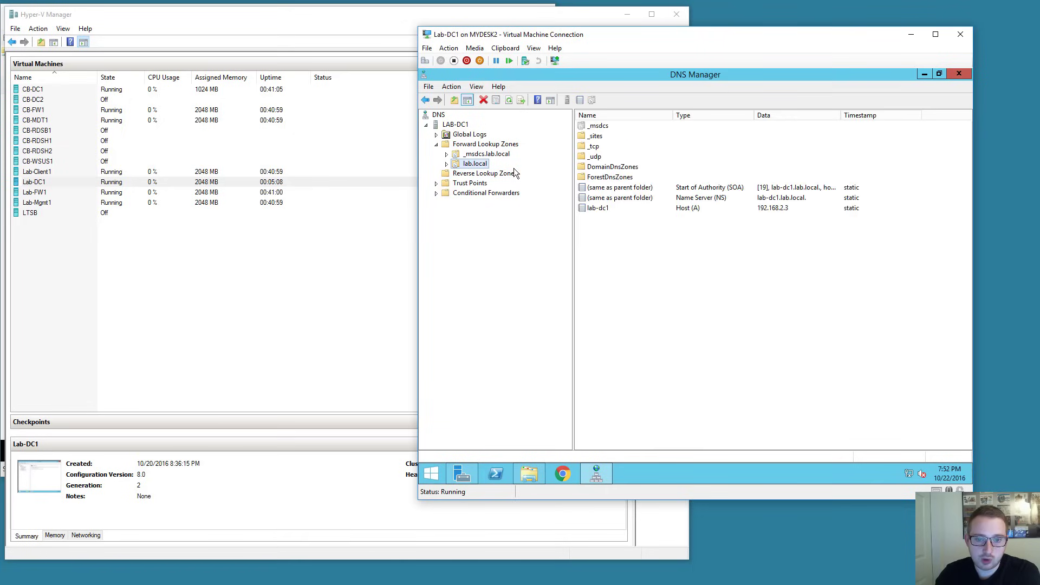
left_click(599, 213)
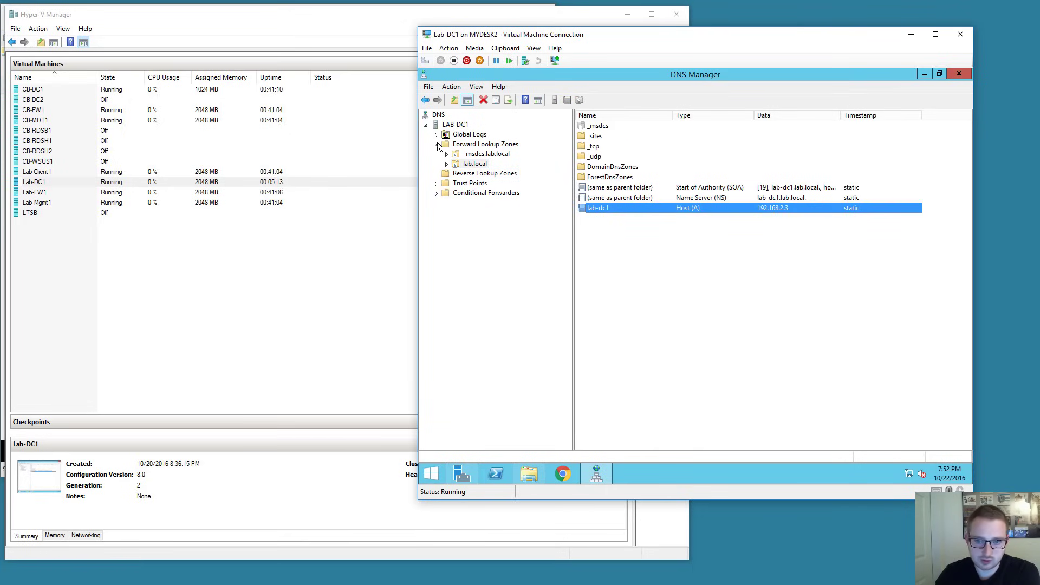
Add 8.8.4.4 as a second forwarder after 8.8.8.8 in LAB-DC1's server properties.
right_click(460, 125)
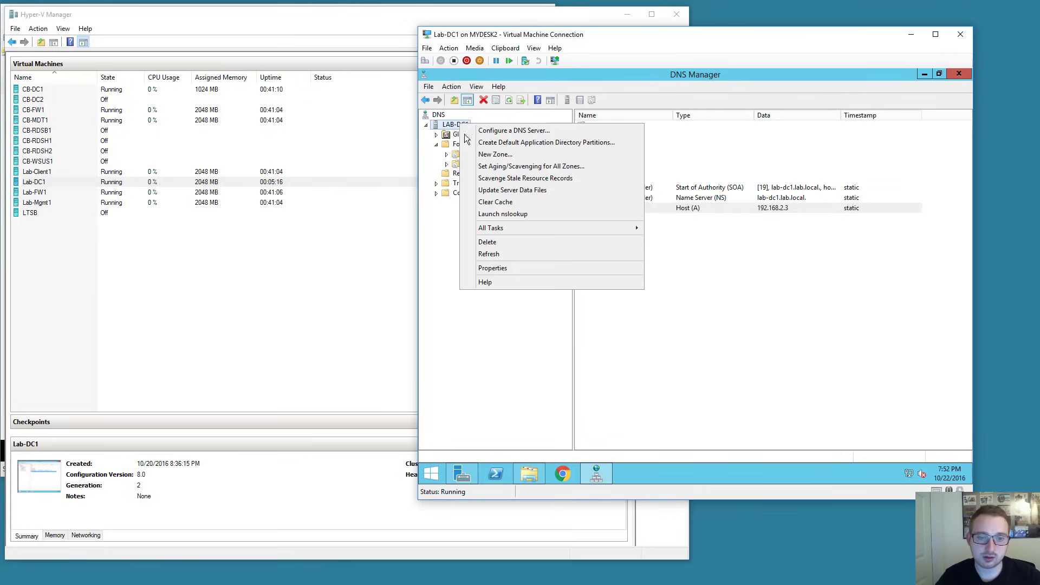
left_click(495, 272)
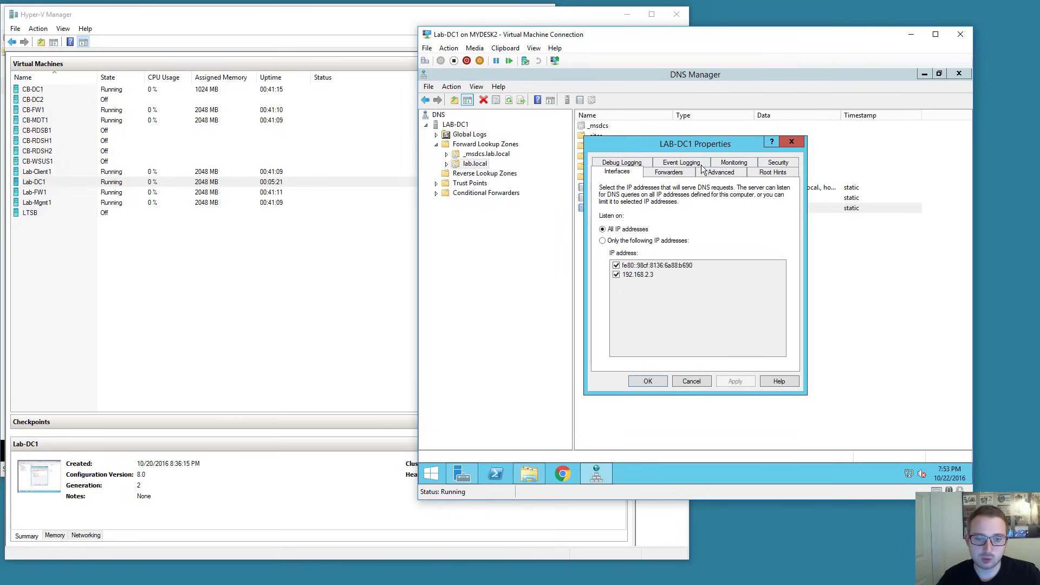
left_click(680, 174)
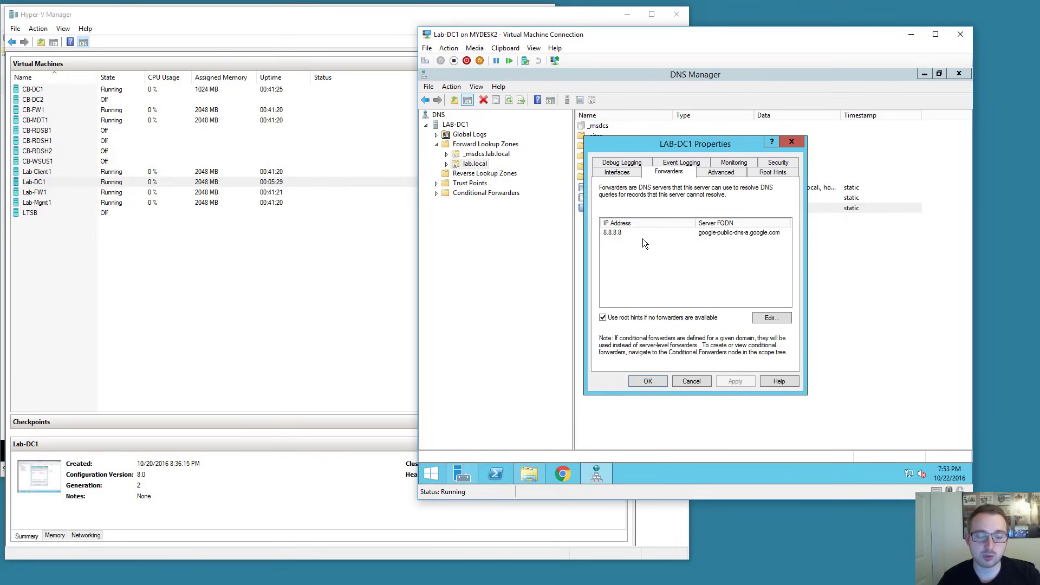
left_click(763, 321)
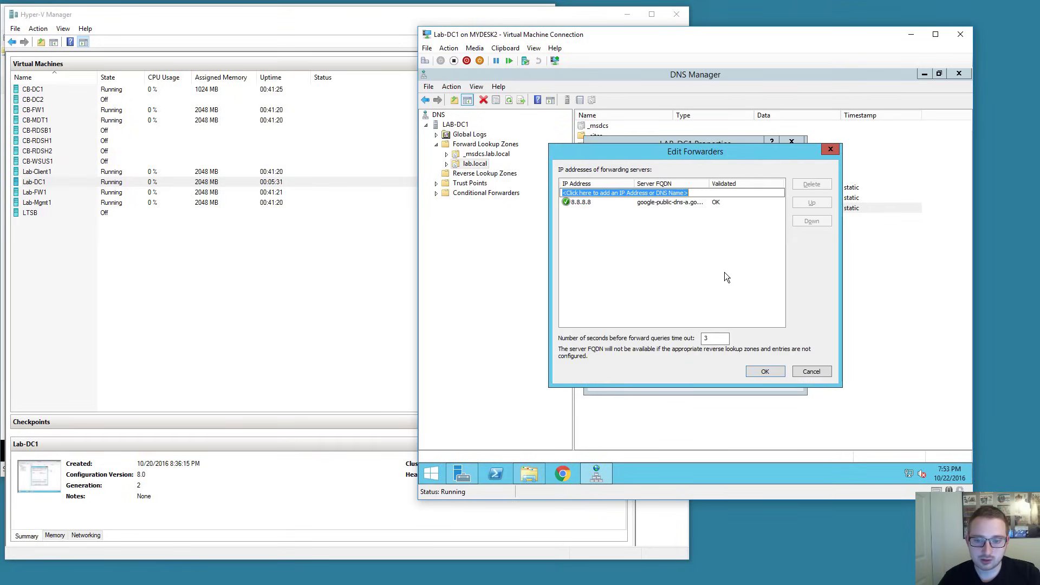
type("8.8.8")
key("BackSpace")
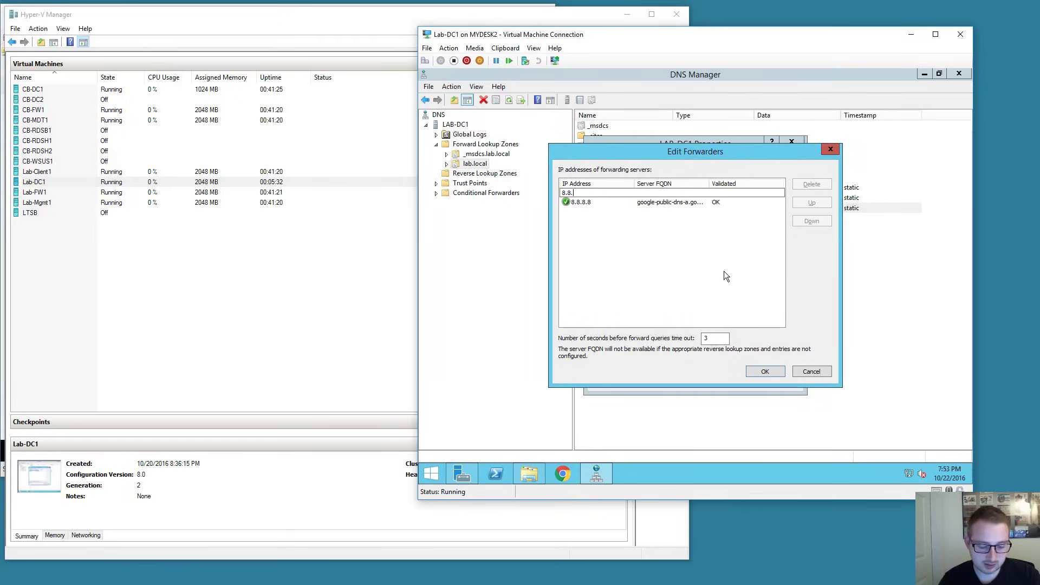
type("4.4")
key("Return")
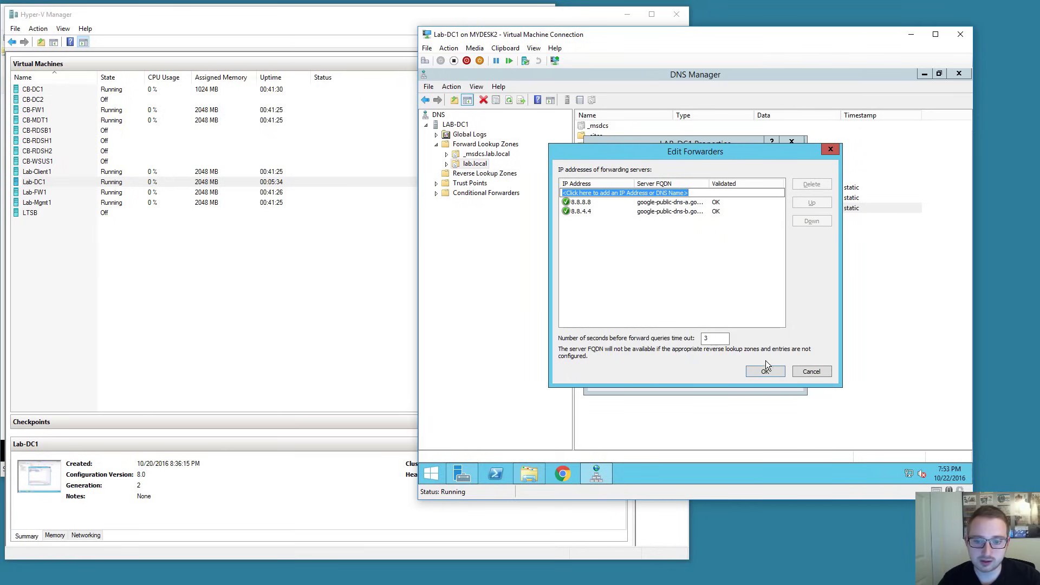
left_click(765, 370)
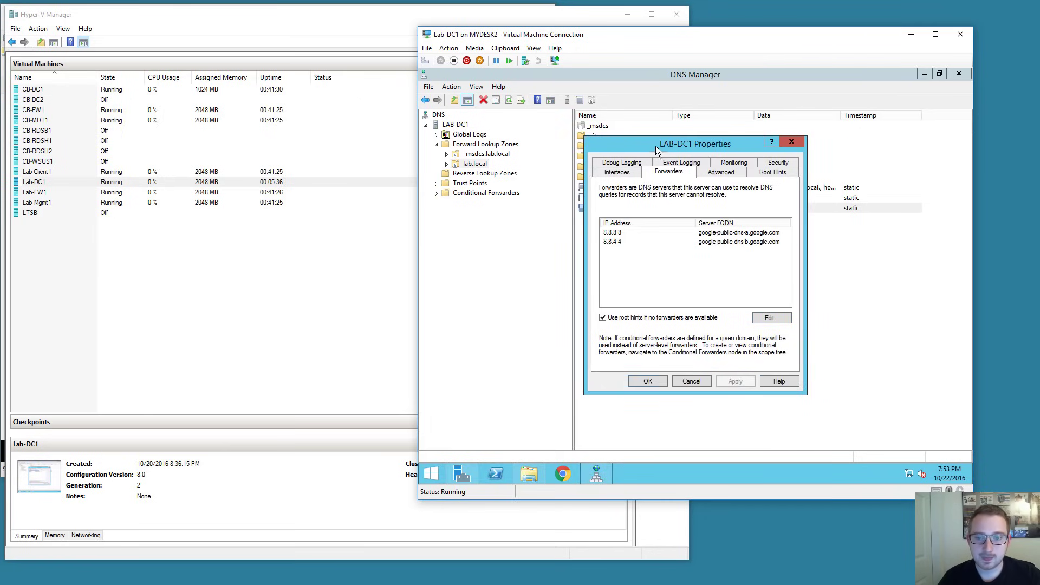
left_click_drag(644, 145, 706, 133)
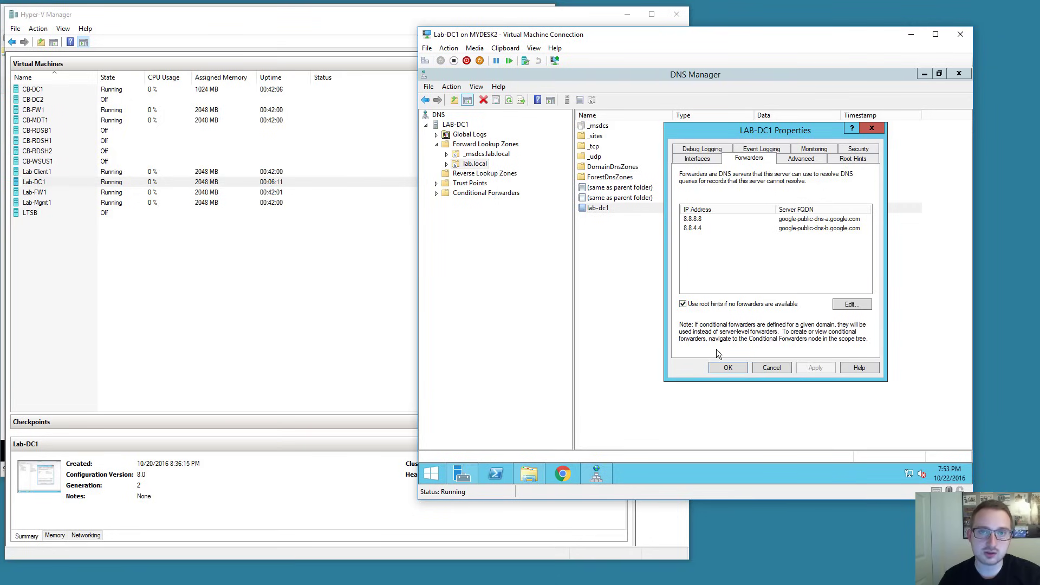
Save and close LAB-DC1 properties, collapse Forward Lookup Zones and select Reverse Lookup Zones.
left_click(728, 368)
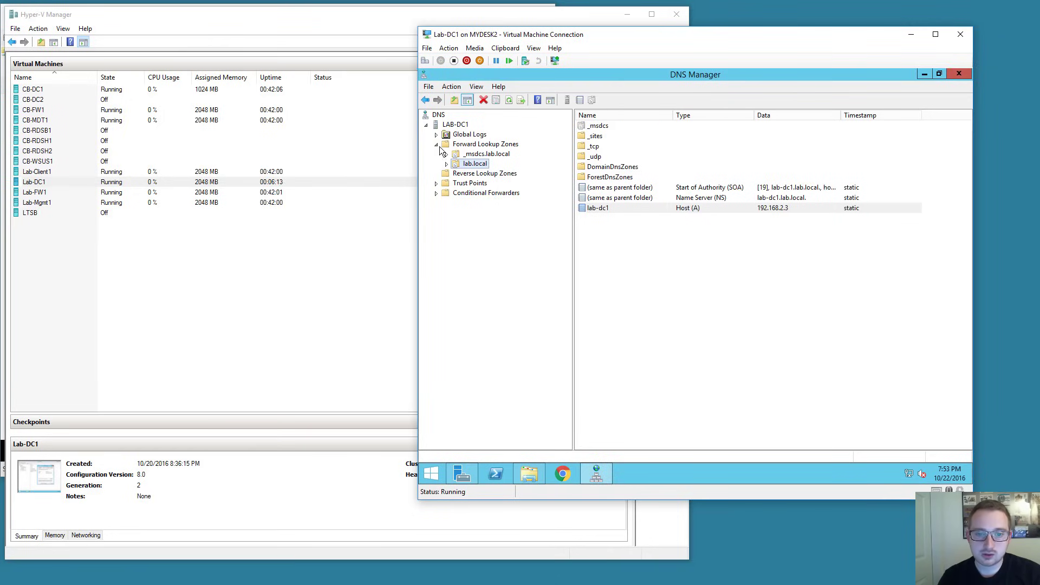
left_click(436, 144)
left_click(458, 155)
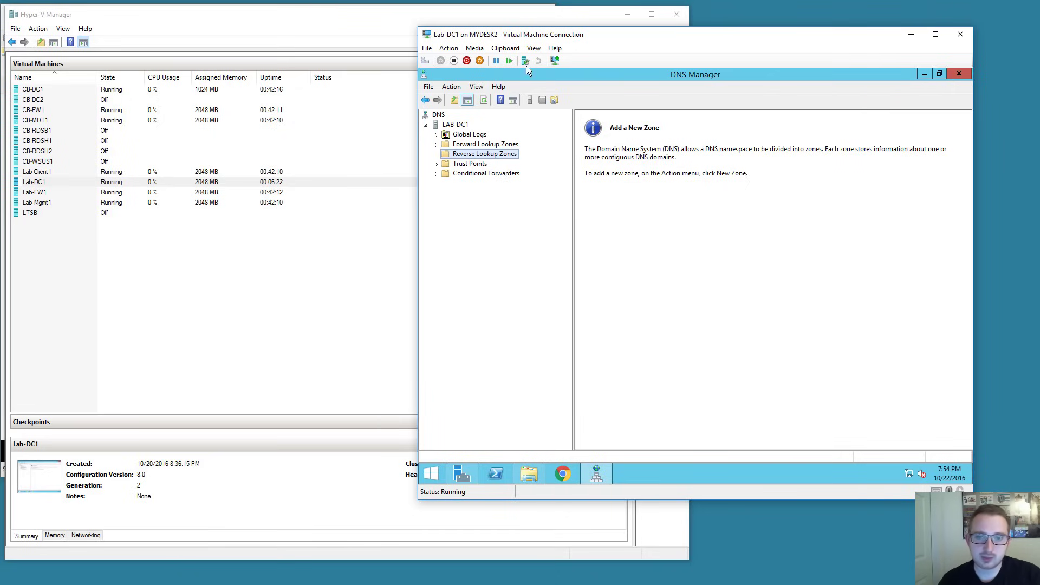
left_click_drag(563, 37, 610, 41)
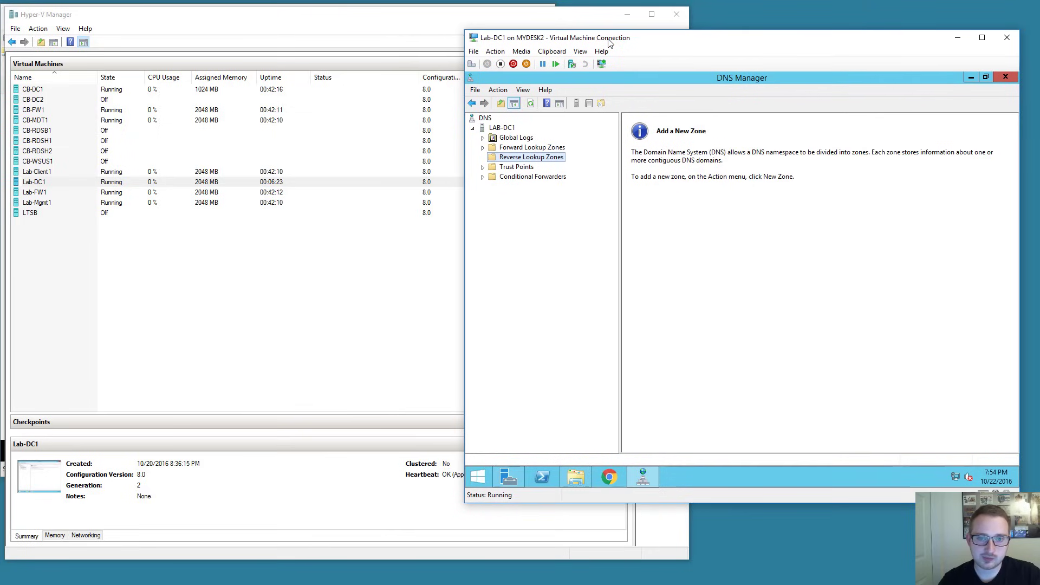
Create an AD-integrated primary IPv4 reverse zone for network ID 192.168.2 with default settings.
right_click(517, 162)
left_click(547, 165)
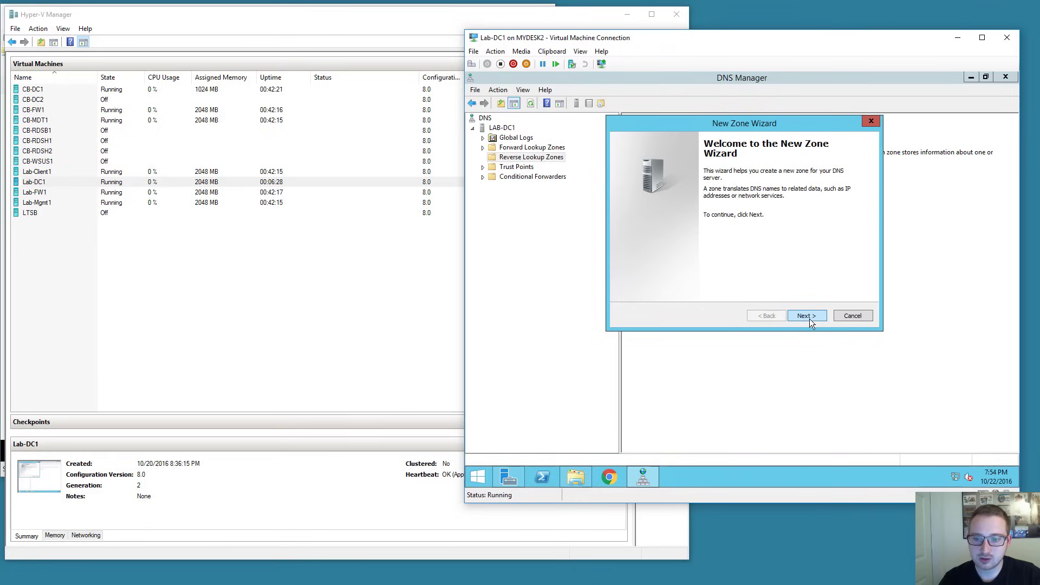
left_click(810, 319)
left_click(811, 317)
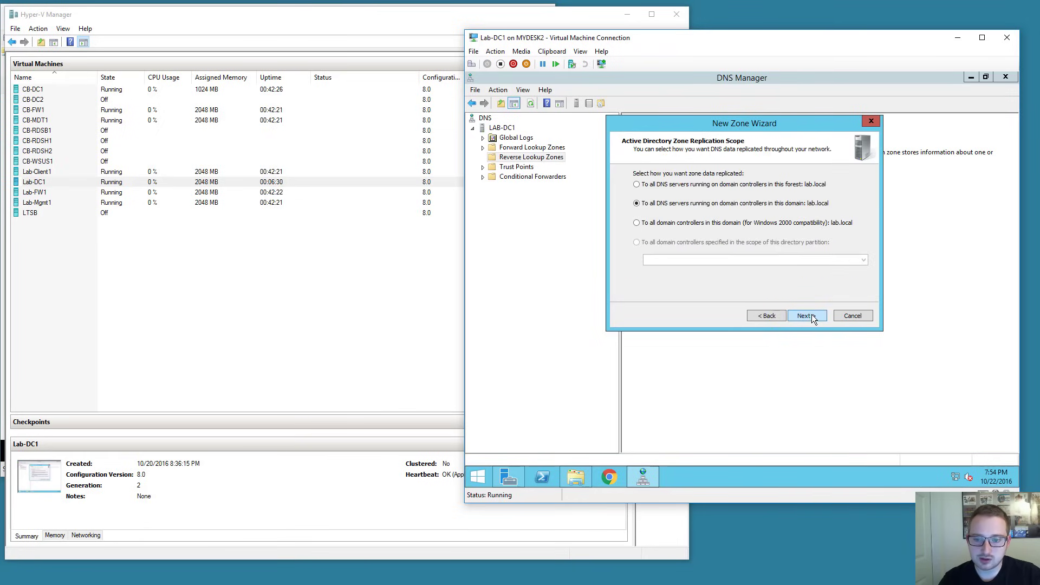
left_click(812, 316)
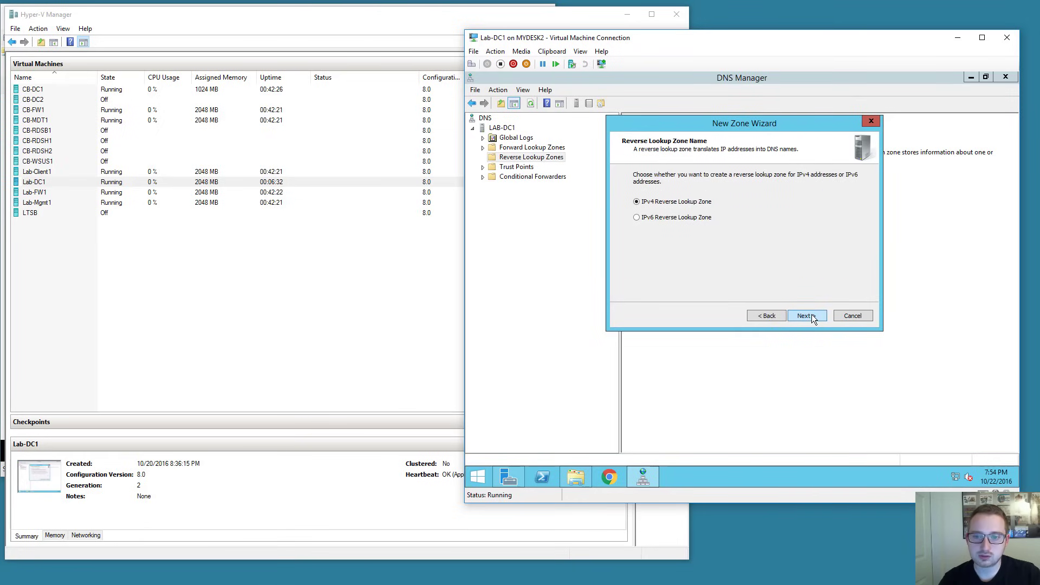
left_click(811, 316)
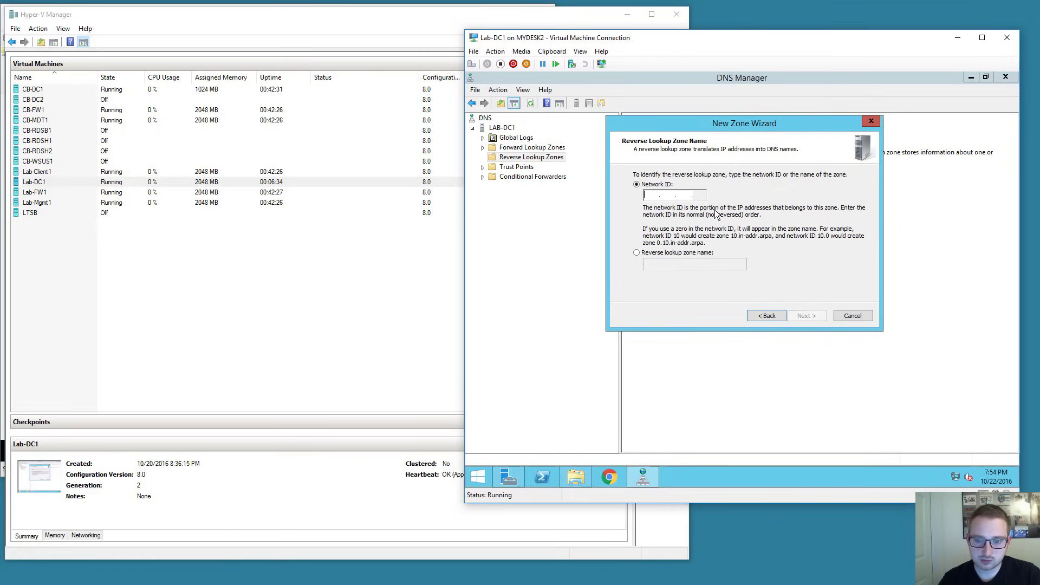
type("192 .168 .")
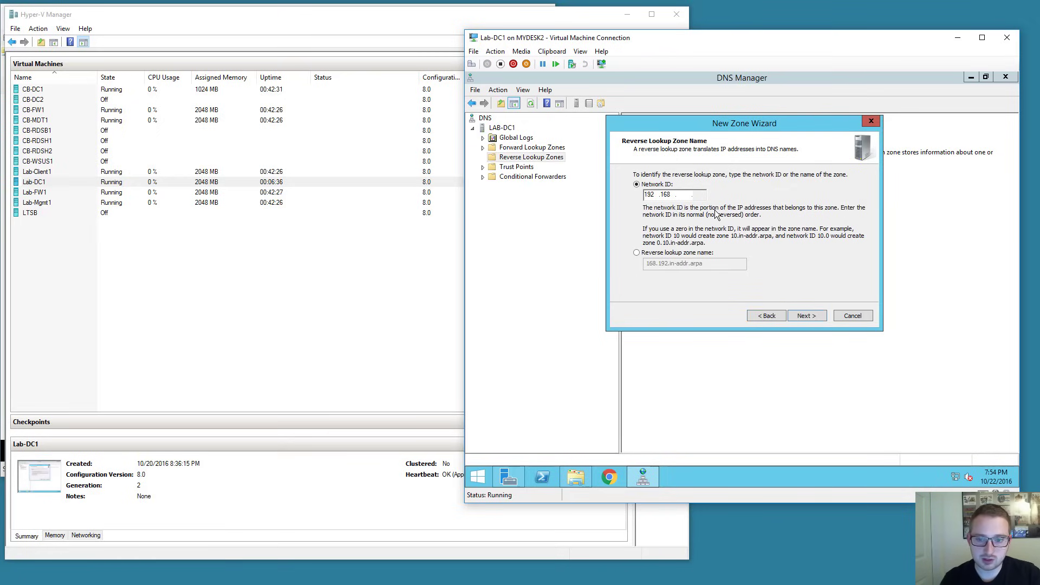
type("2")
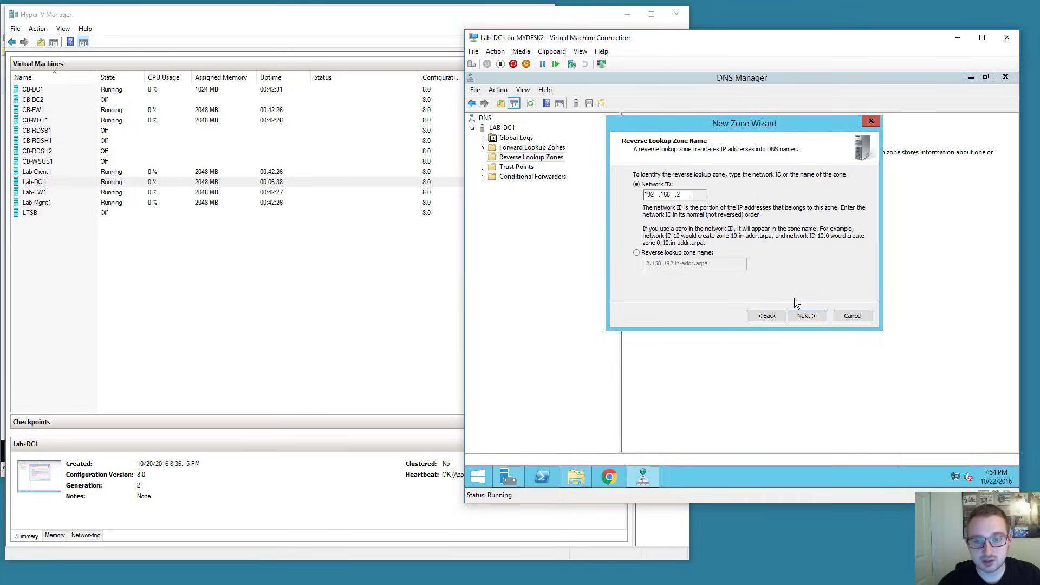
left_click(802, 319)
left_click(803, 318)
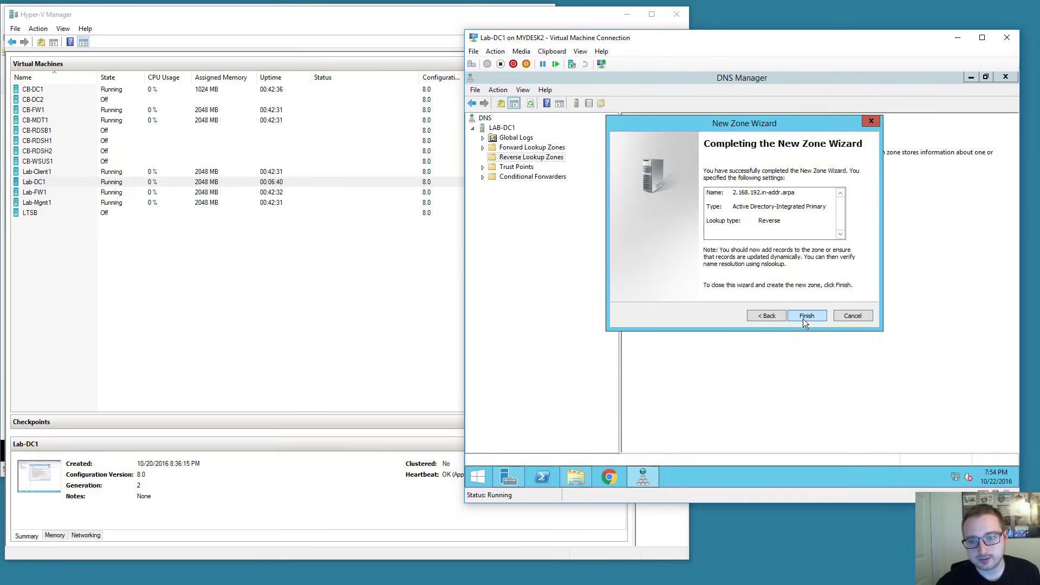
left_click(803, 319)
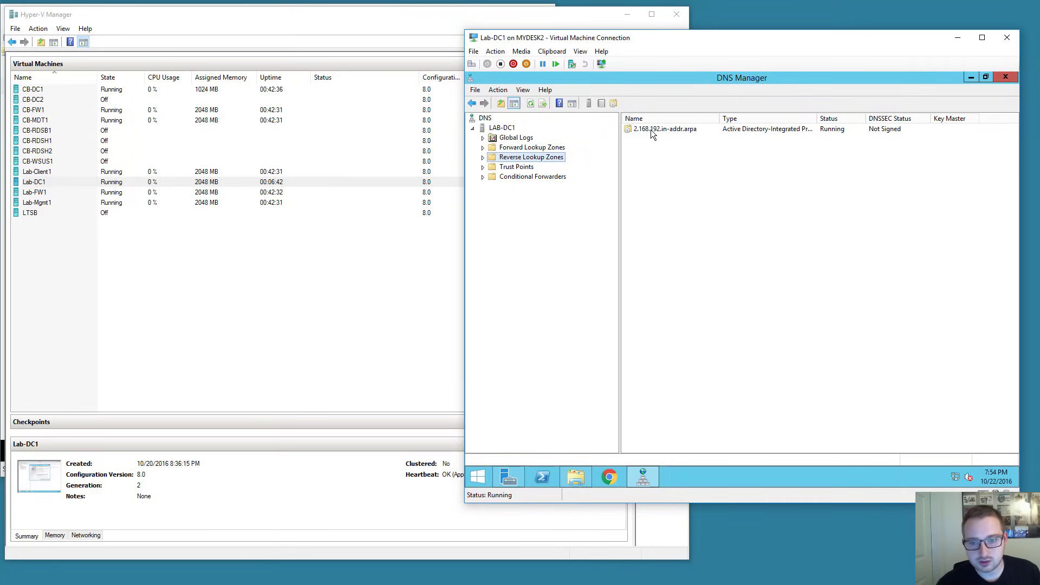
Reapply the lab-dc1 host record with PTR update enabled to populate 2.168.192.in-addr.arpa.
left_click(483, 157)
left_click(518, 169)
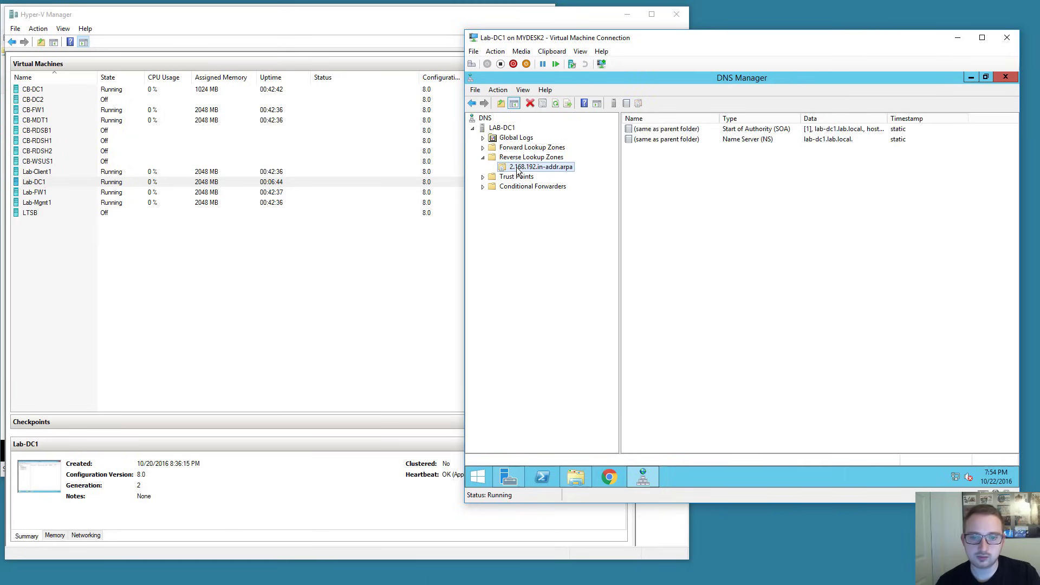
left_click(483, 147)
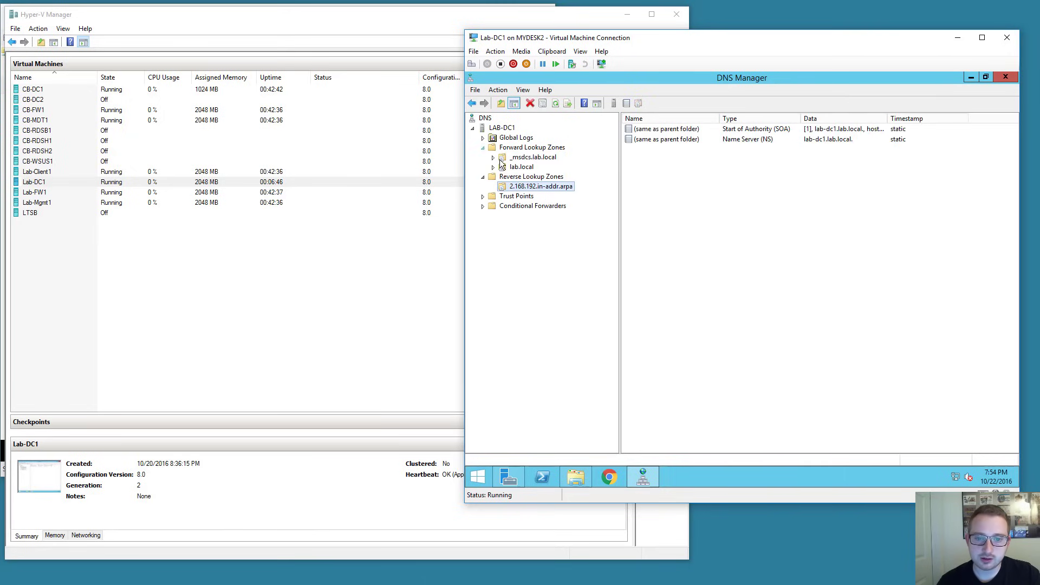
left_click(493, 166)
left_click(521, 167)
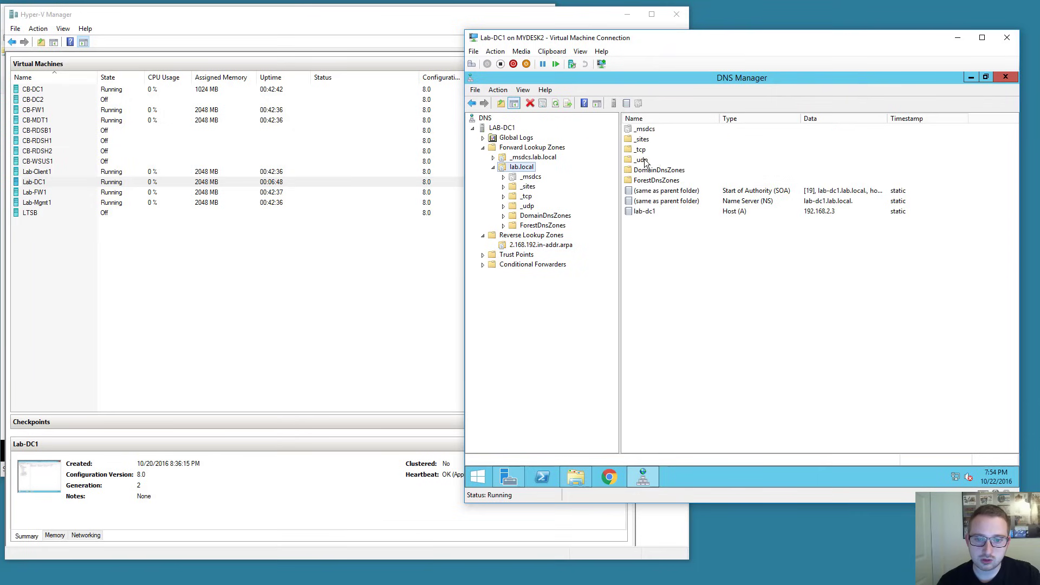
left_click(642, 211)
right_click(640, 211)
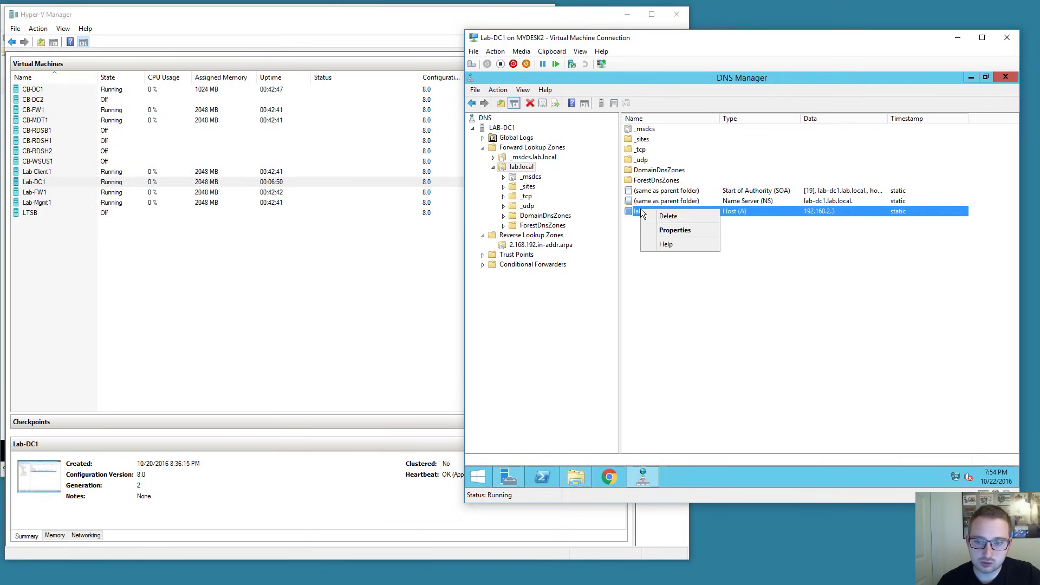
left_click(658, 230)
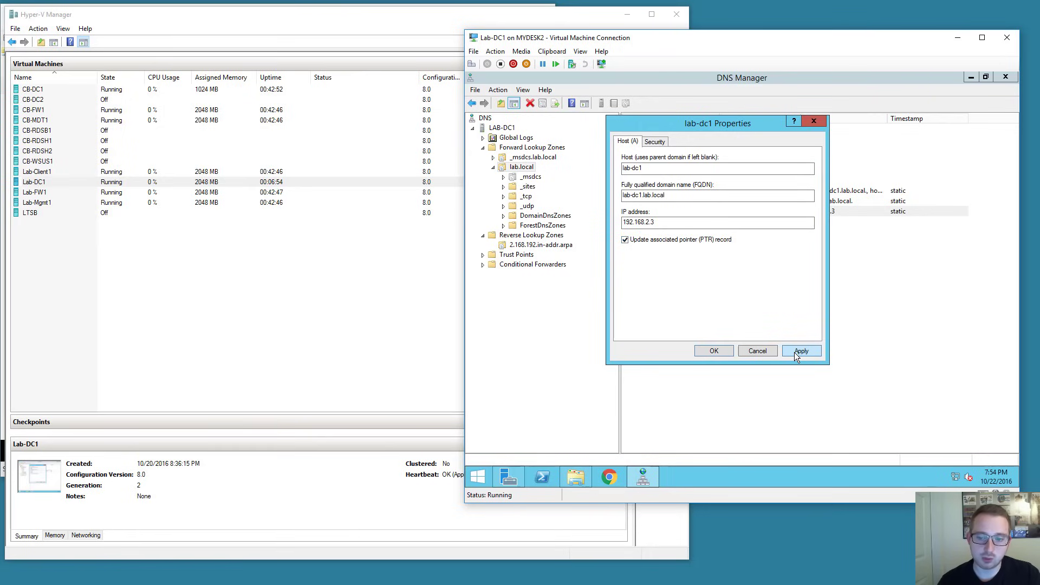
left_click(794, 350)
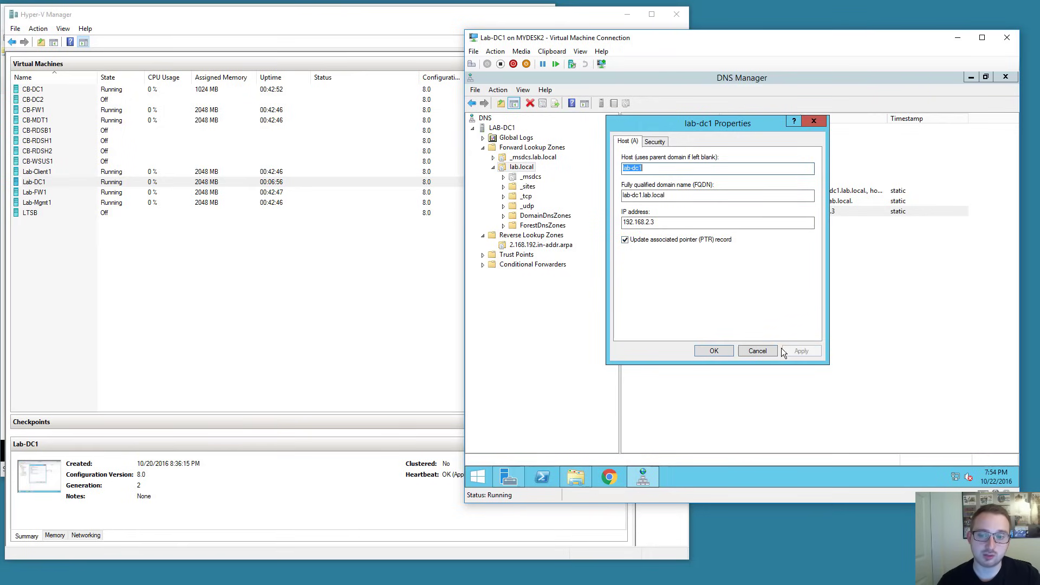
left_click(714, 351)
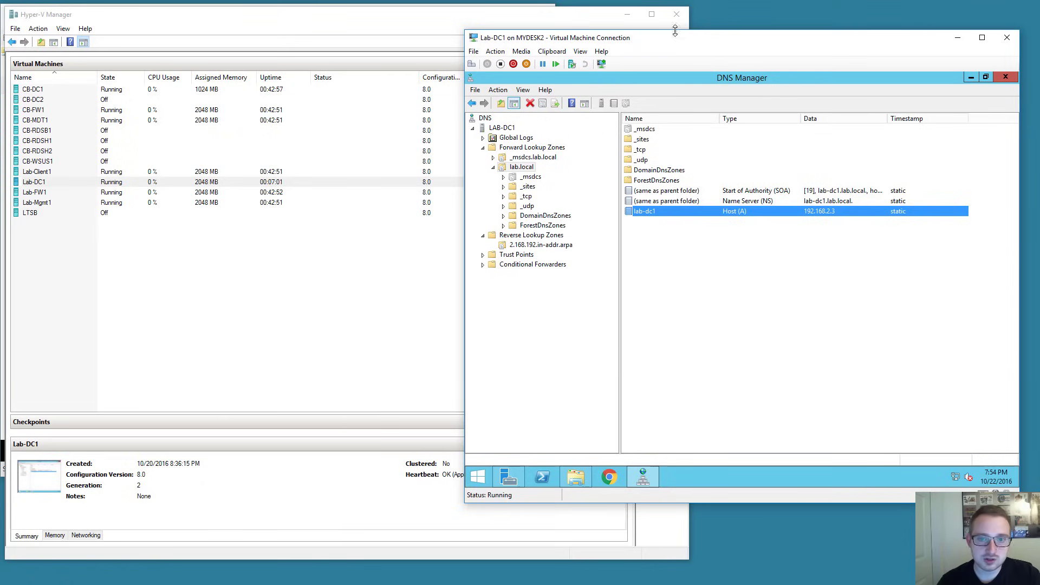
mouse_move(671, 43)
left_mouse_down()
mouse_move(648, 48)
mouse_move(675, 47)
left_mouse_up()
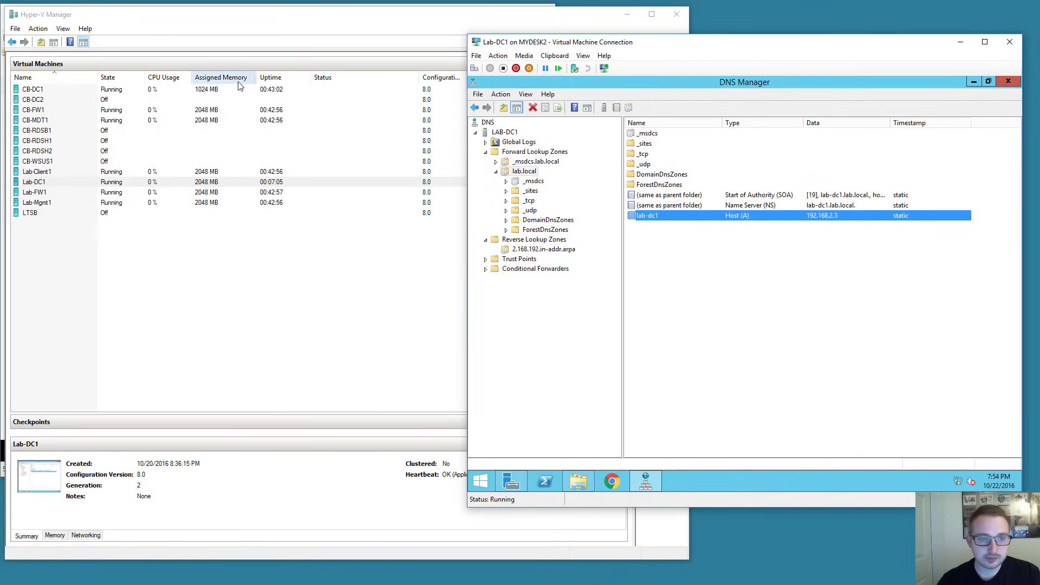
Connect to the Lab-Client1 VM, then bring Lab-DC1 forward and minimize DNS Manager.
double_click(82, 172)
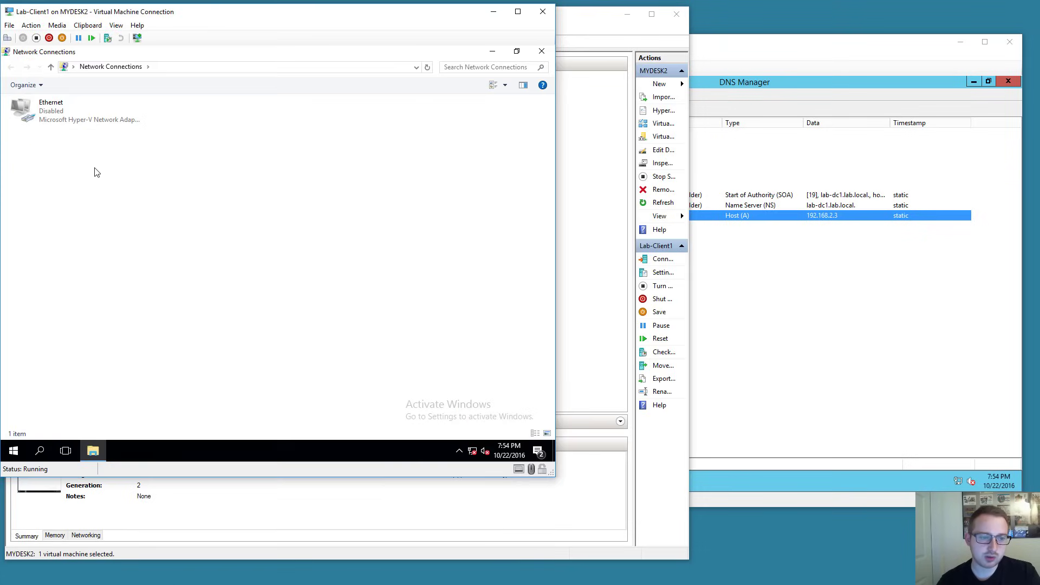
left_click_drag(394, 17, 433, 39)
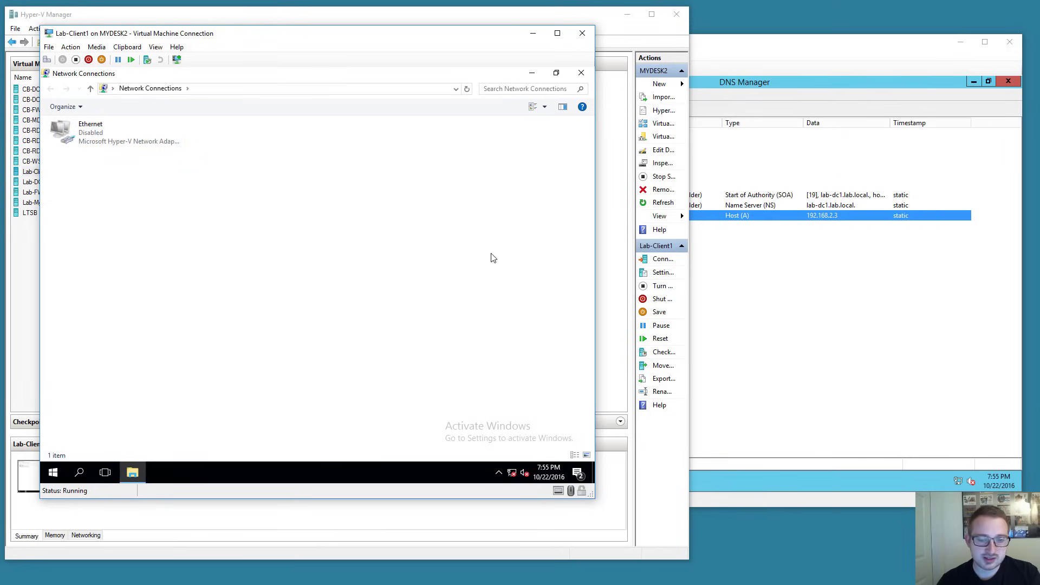
left_click(914, 83)
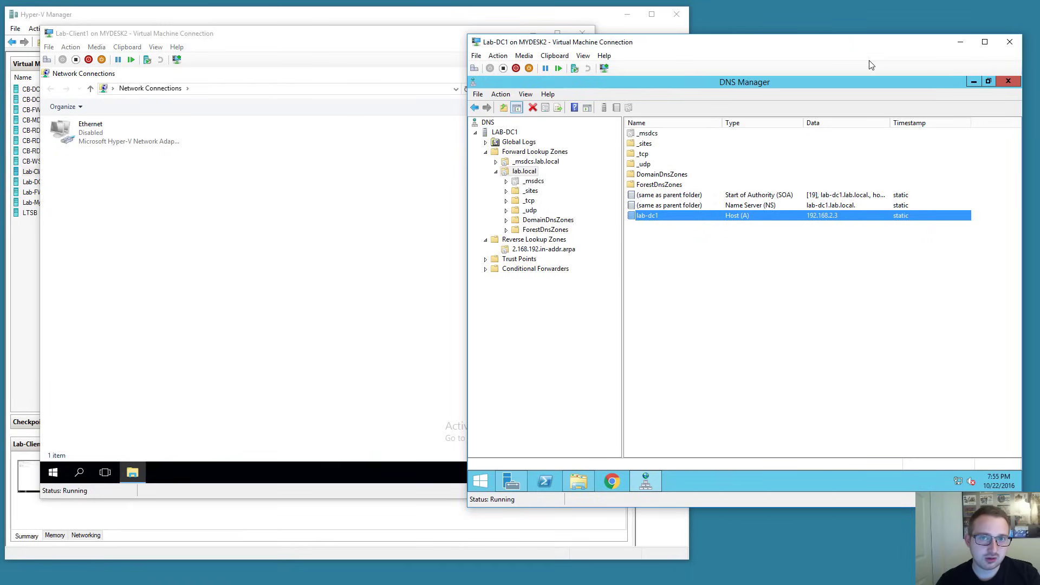
left_click(973, 83)
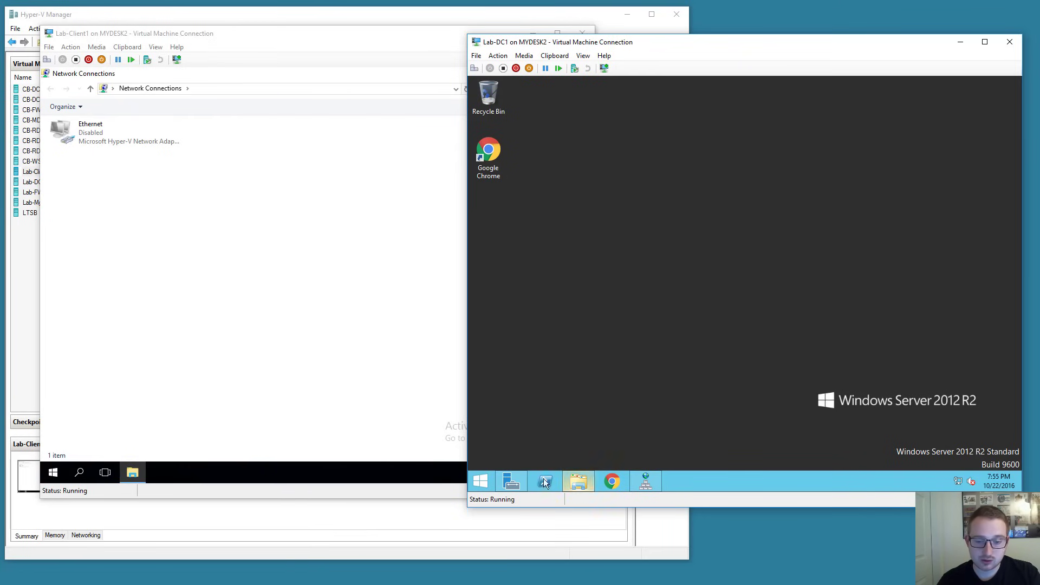
Start Add Roles and Features for the local server and select the DHCP Server role with its management tools.
left_click(512, 481)
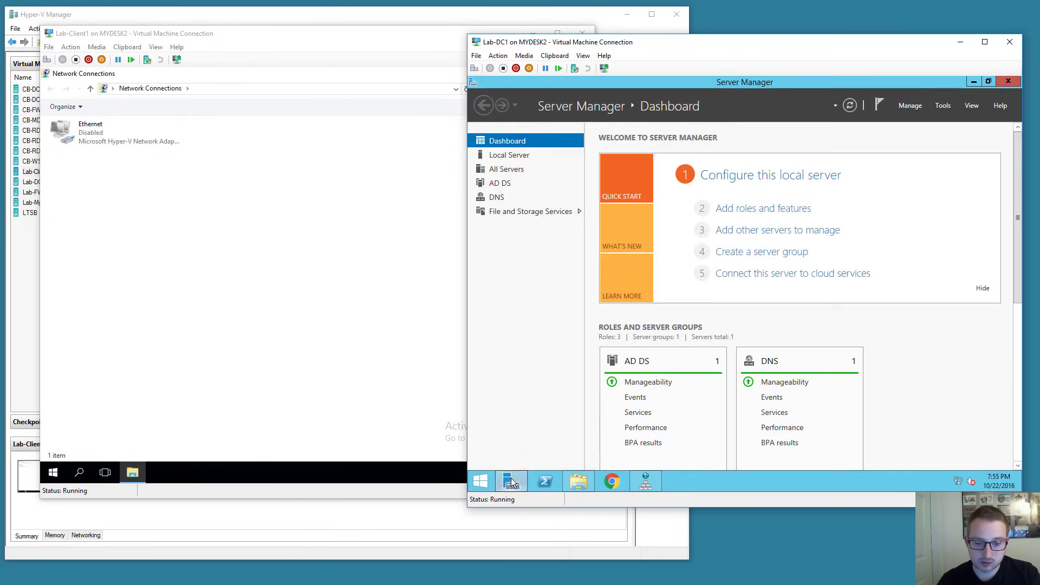
left_click(735, 209)
left_click(769, 382)
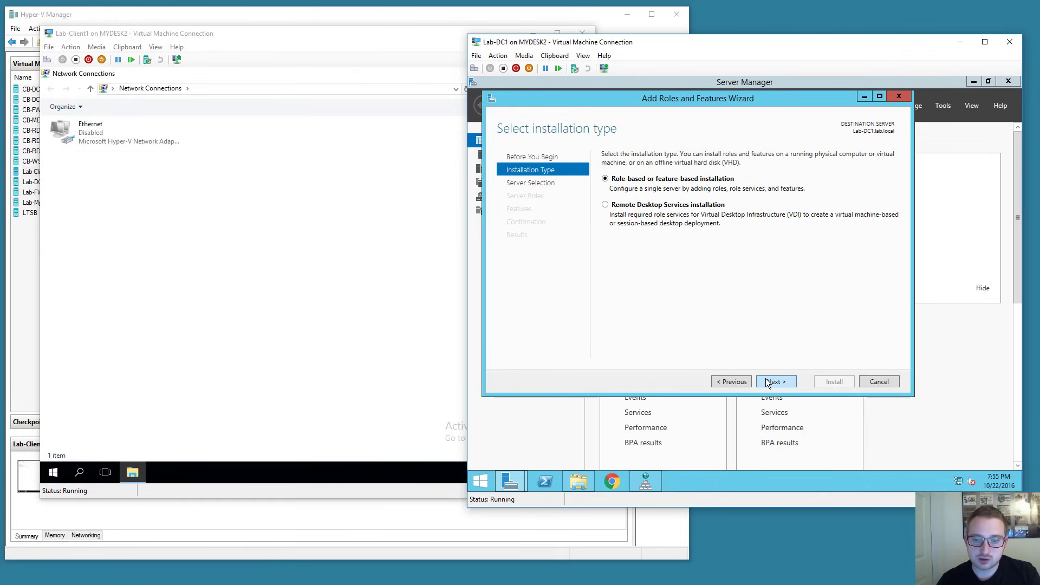
left_click(770, 382)
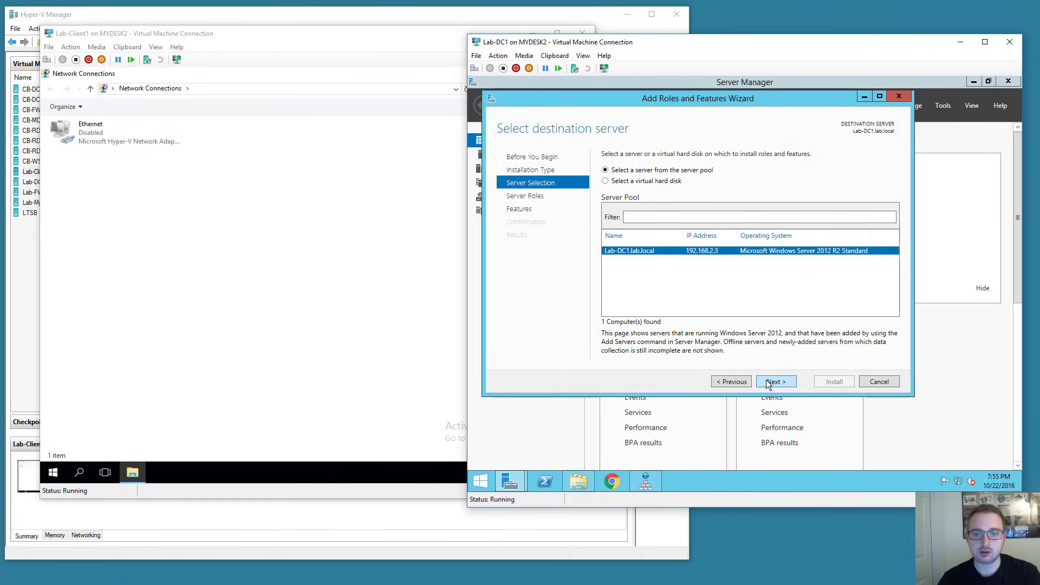
left_click(770, 382)
left_click(619, 256)
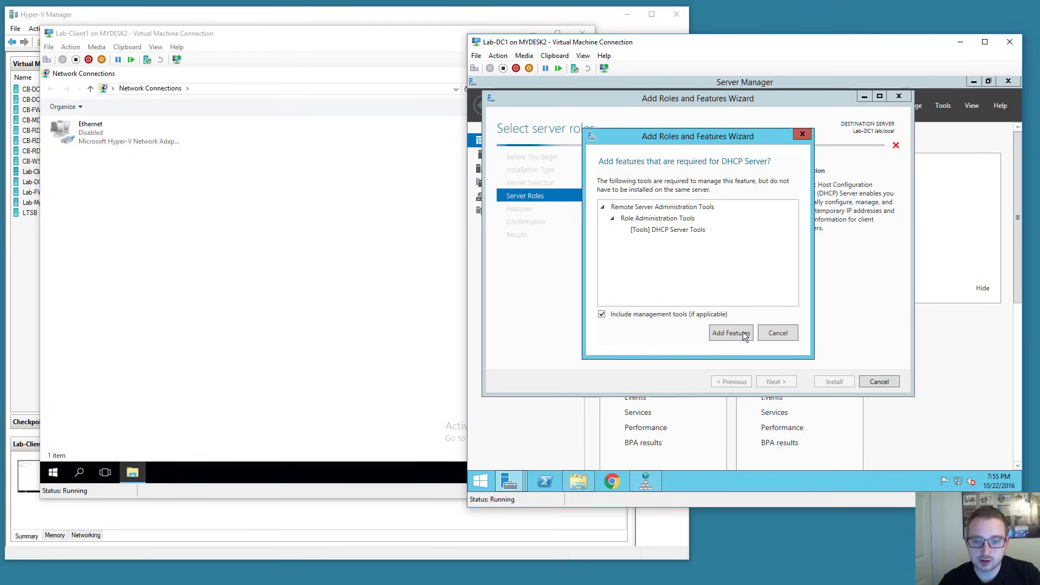
left_click(747, 337)
left_click(774, 381)
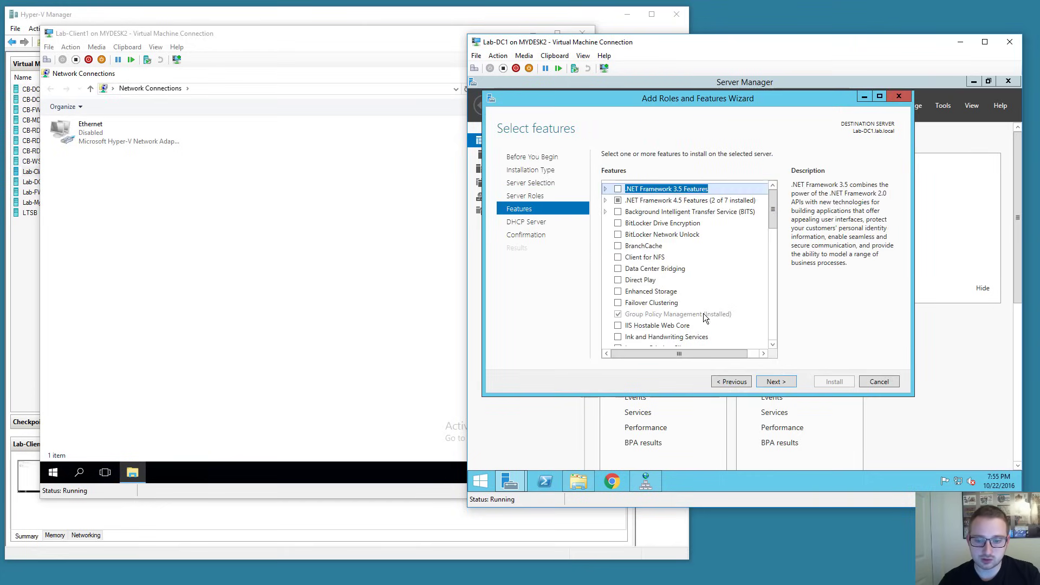
Install the DHCP Server role with automatic restart allowed, then close the wizard.
left_click(769, 382)
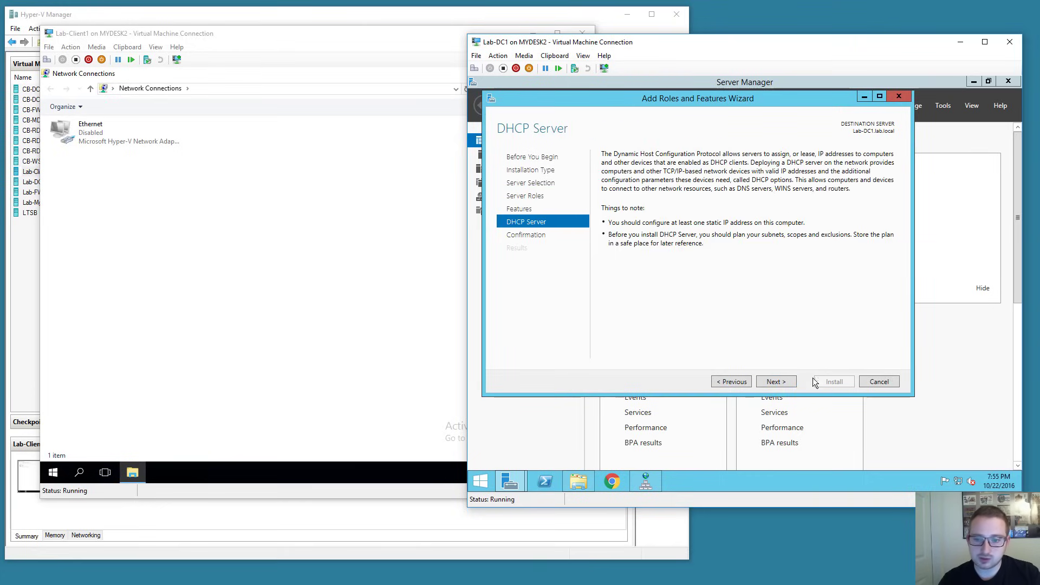
left_click(780, 381)
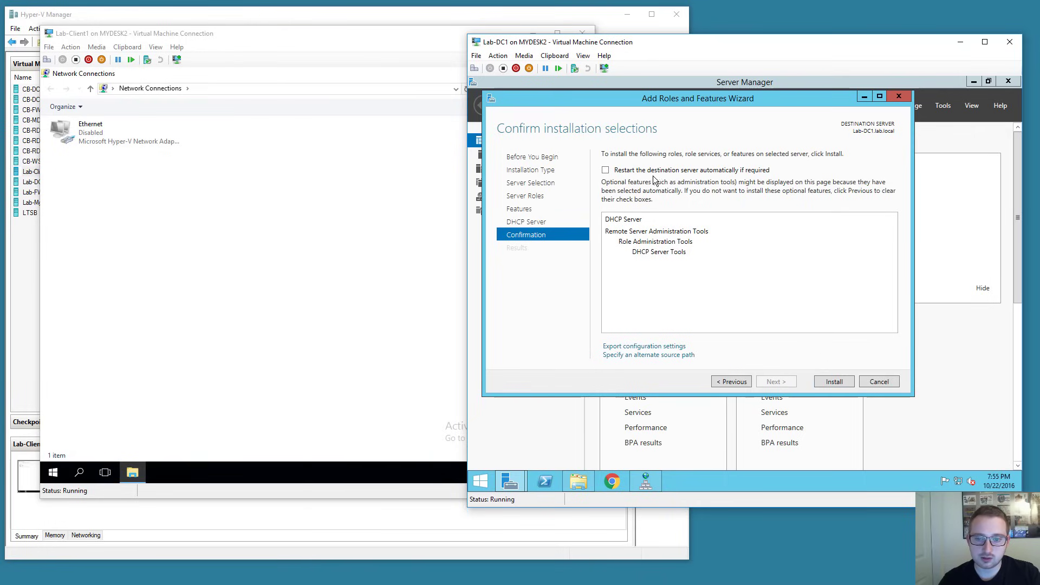
left_click(605, 170)
left_click(788, 315)
left_click(829, 380)
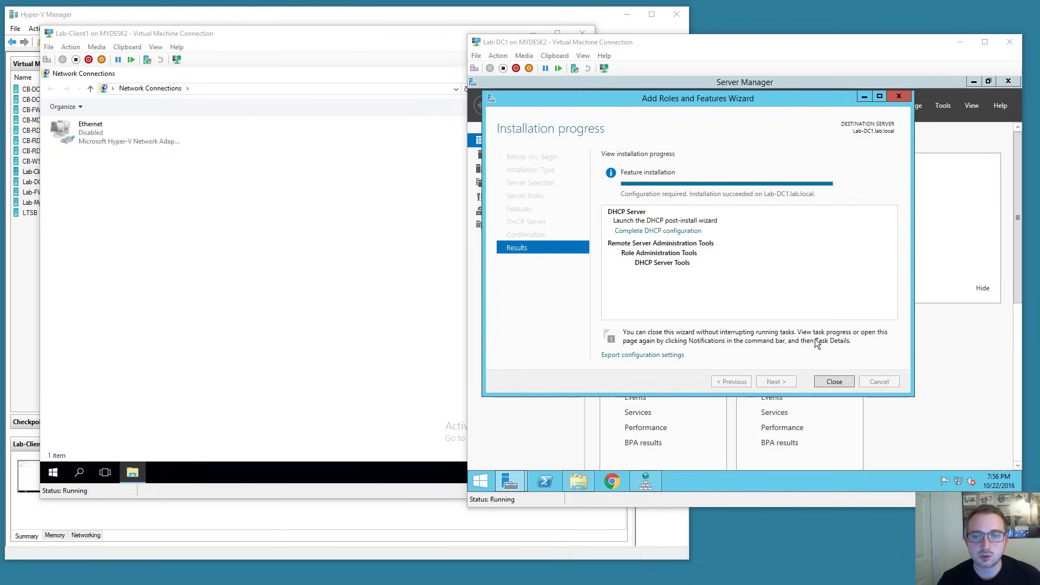
left_click(835, 382)
left_click(880, 106)
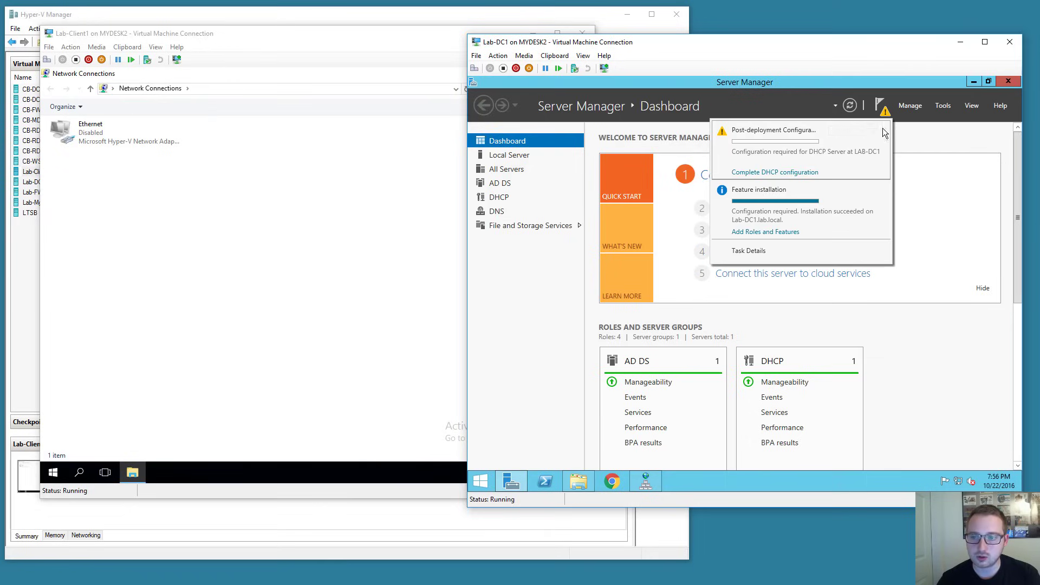
Commit the DHCP post-install authorization with the current user's credentials and launch the DHCP console.
left_click(781, 173)
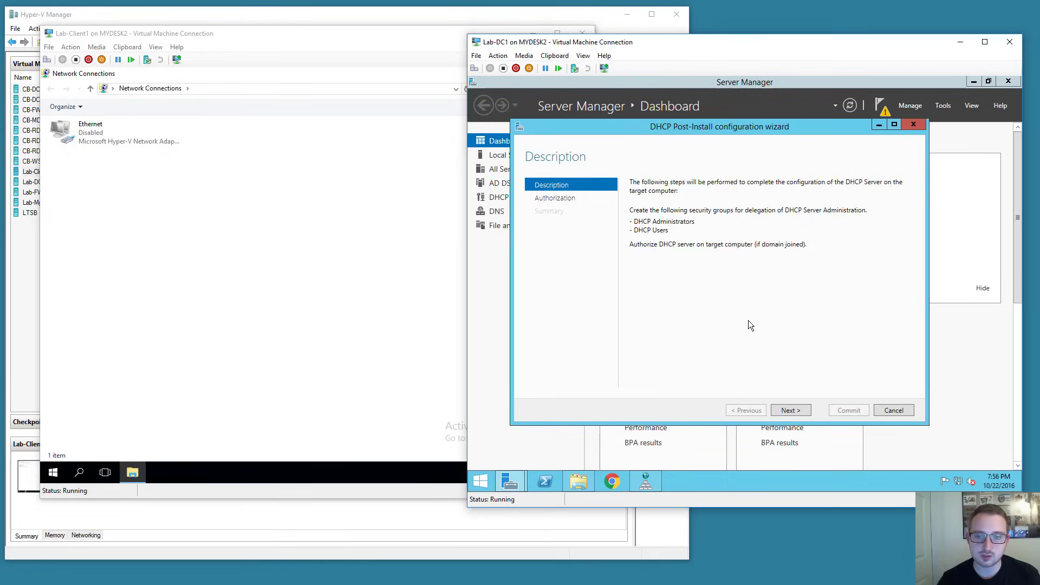
left_click(791, 410)
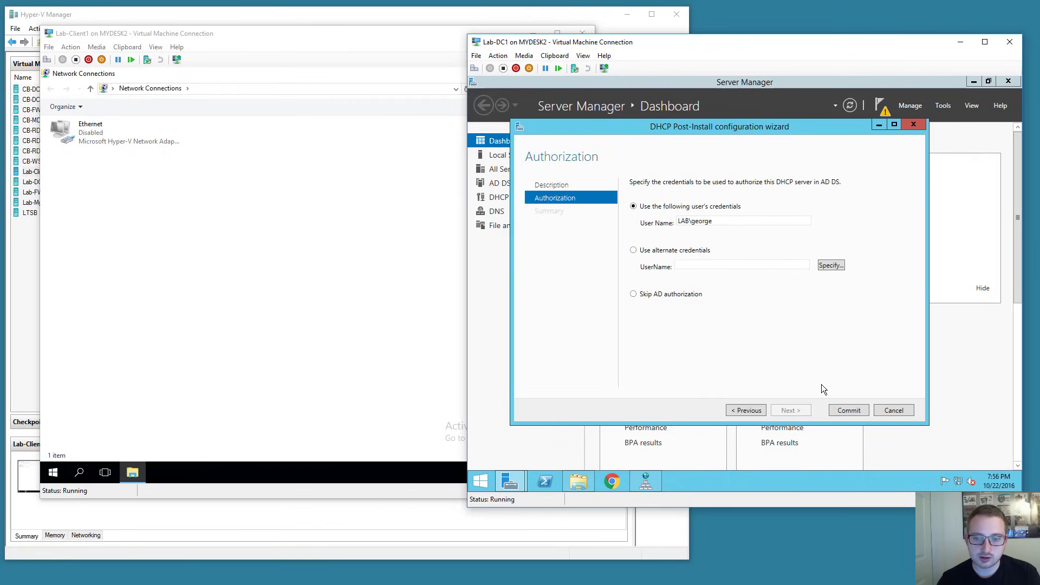
left_click(839, 410)
left_click(838, 407)
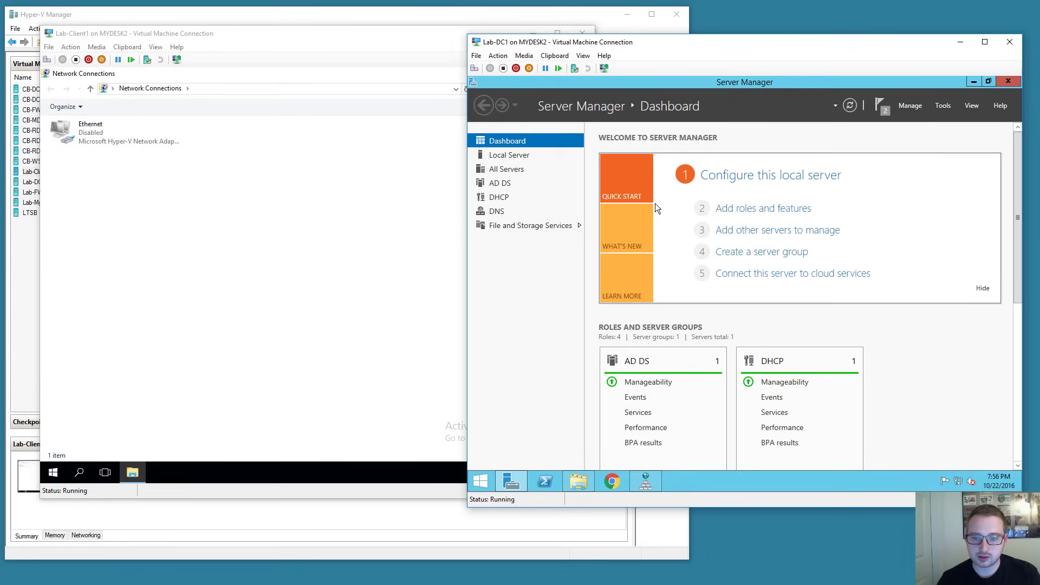
left_click(940, 106)
left_click(869, 232)
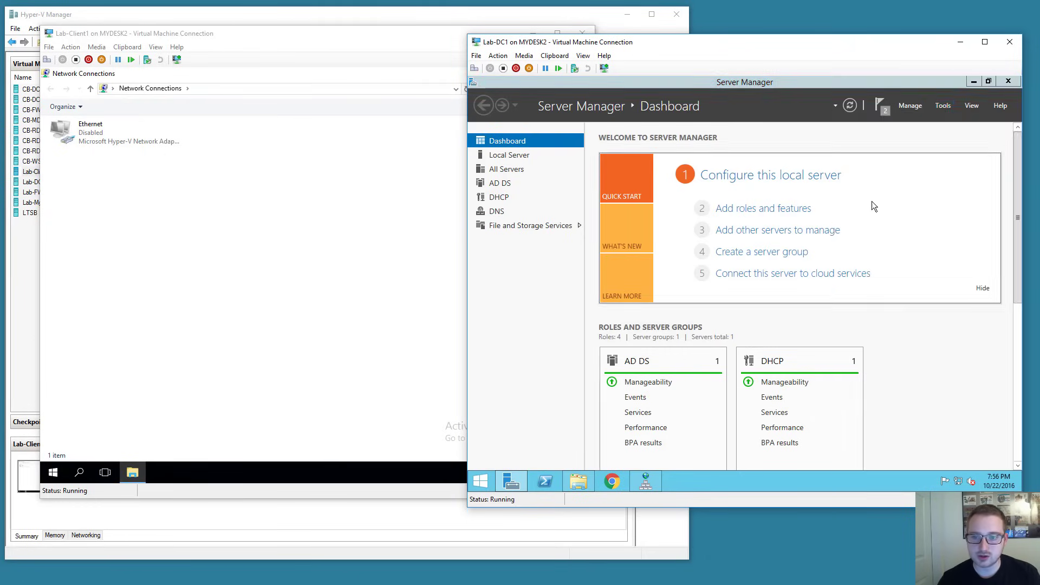
Maximize the DHCP console, expand lab-dc1.lab.local and IPv4, and start a New Scope.
left_click(974, 81)
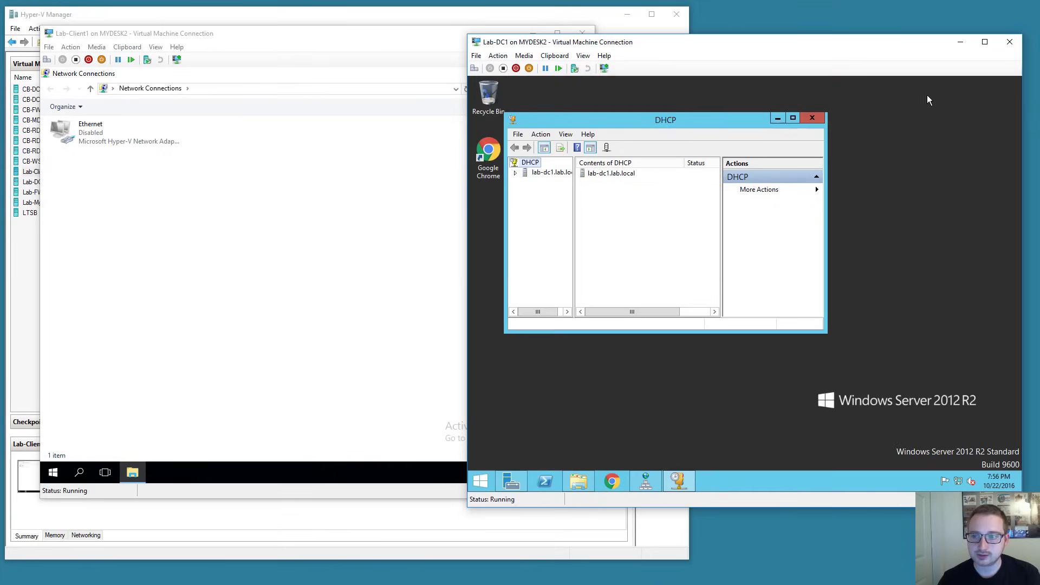
left_click(793, 119)
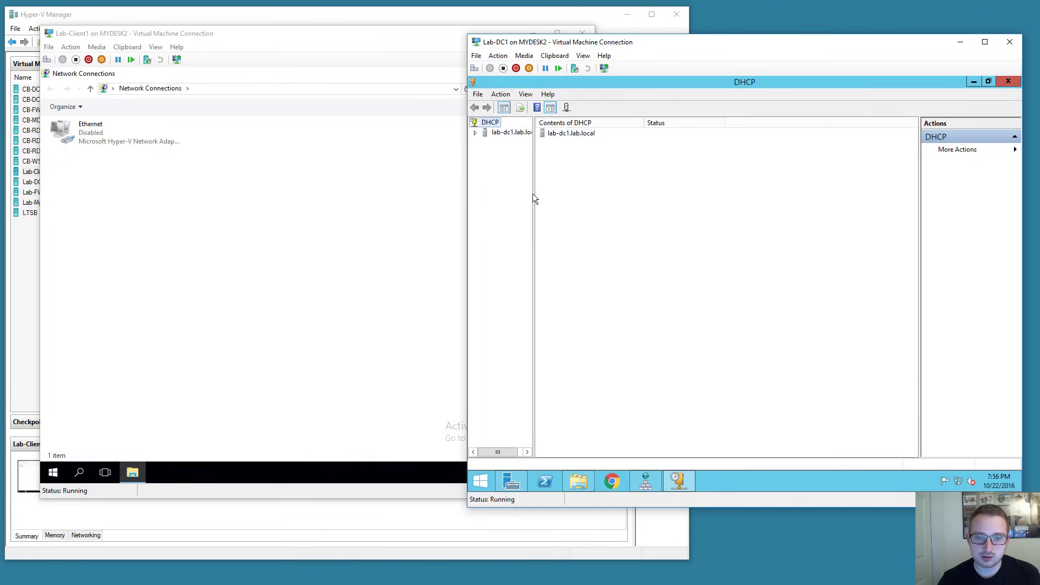
left_click_drag(533, 194, 594, 191)
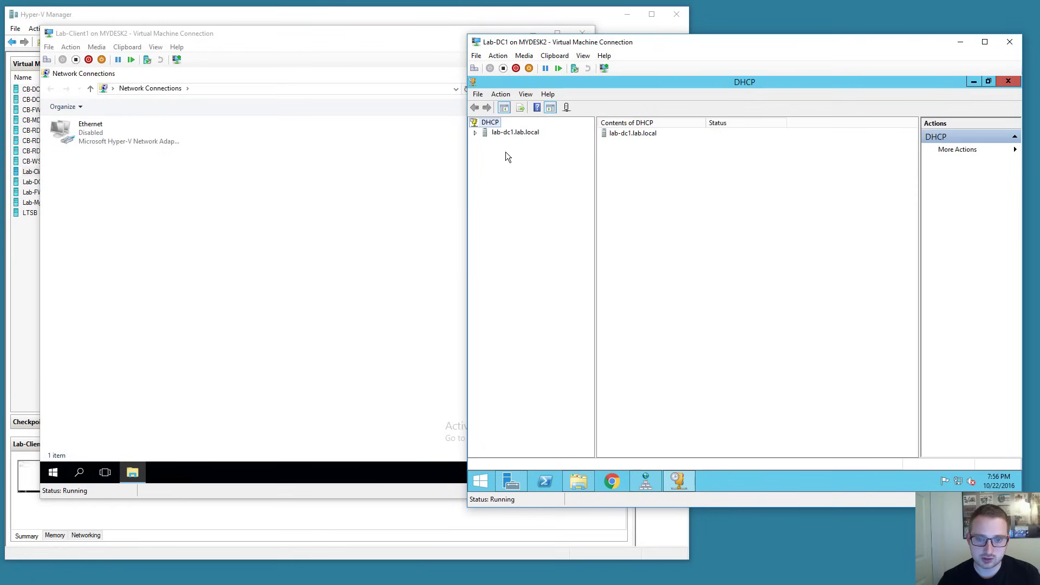
left_click(475, 133)
left_click(486, 142)
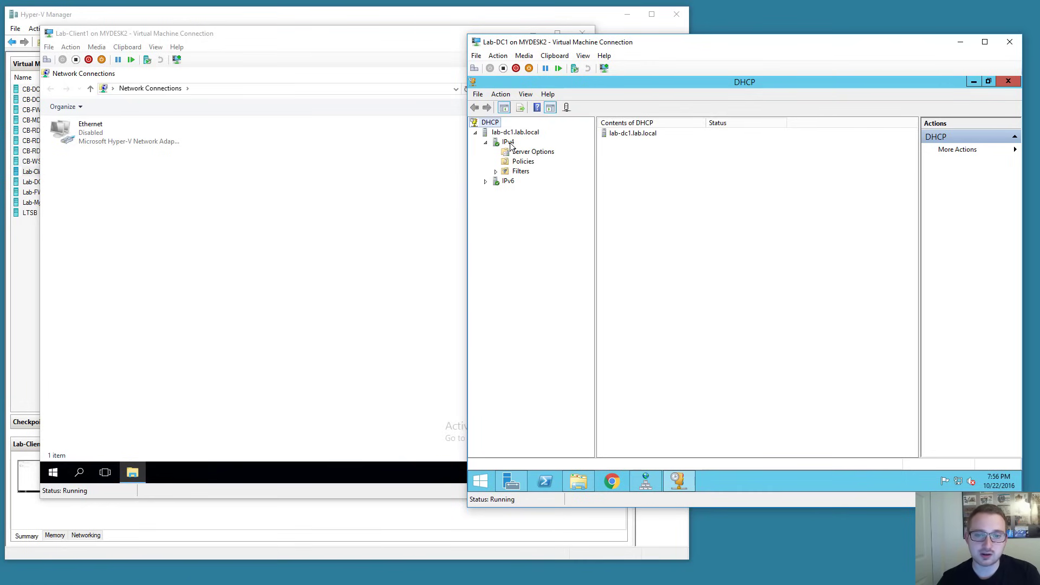
left_click(509, 143)
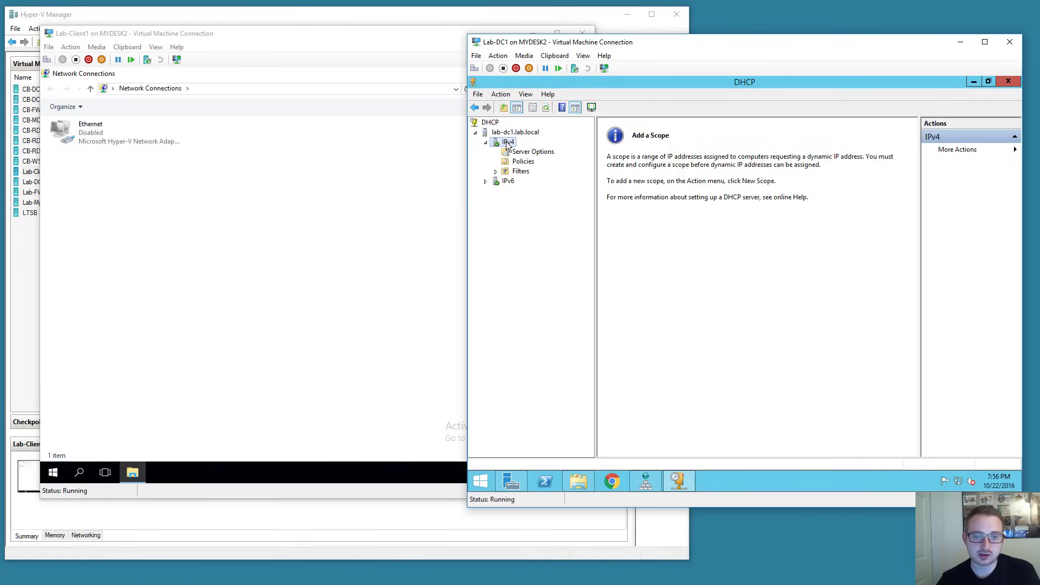
right_click(507, 144)
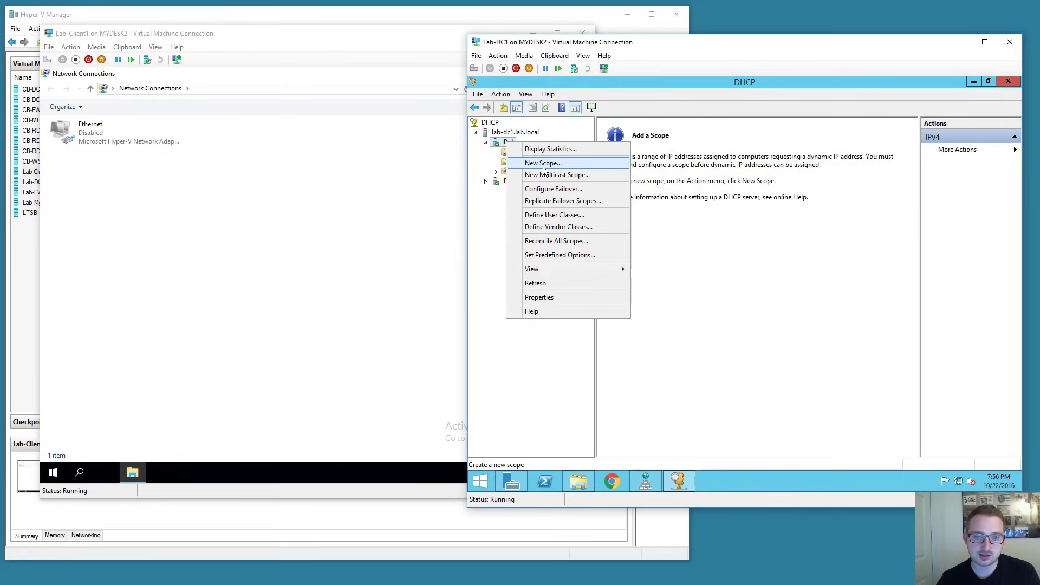
left_click(534, 162)
Name the new scope 'Default scope' with description '192.168.2.x'.
left_click(809, 374)
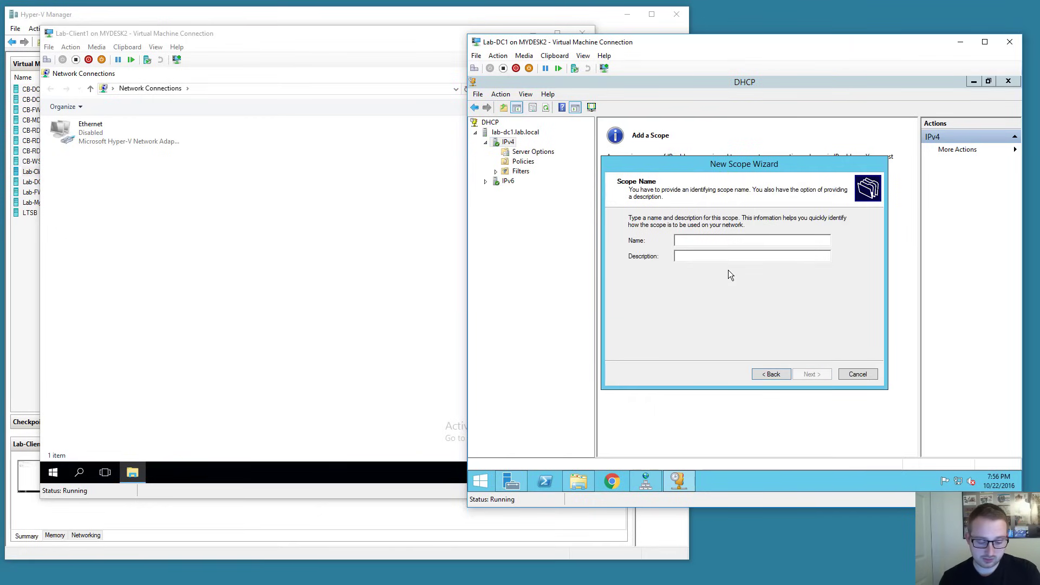
type("Defaul")
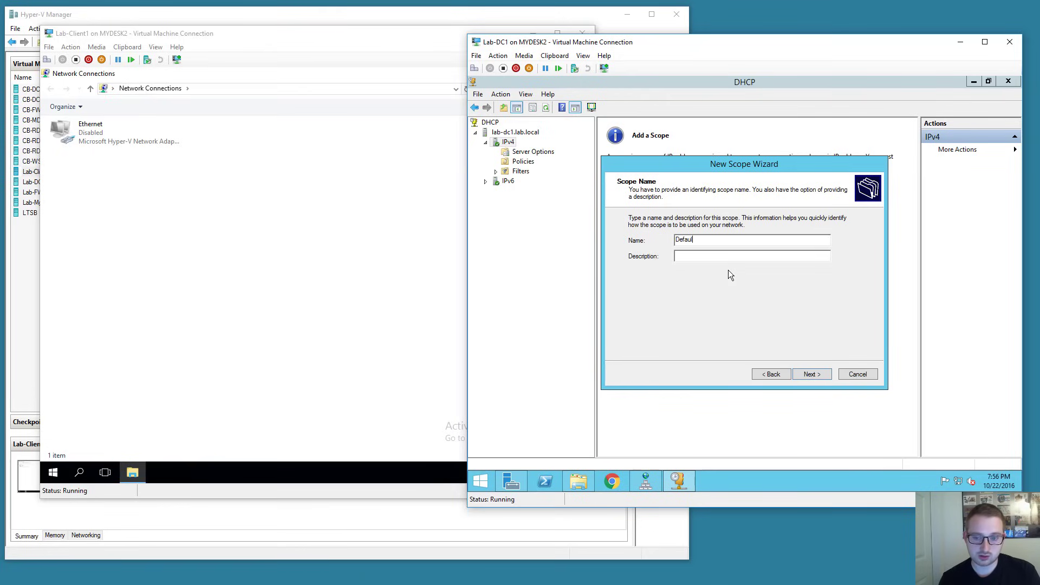
type("y Sc")
key("BackSpace")
key("BackSpace")
key("BackSpace")
key("BackSpace")
key("BackSpace")
type("t")
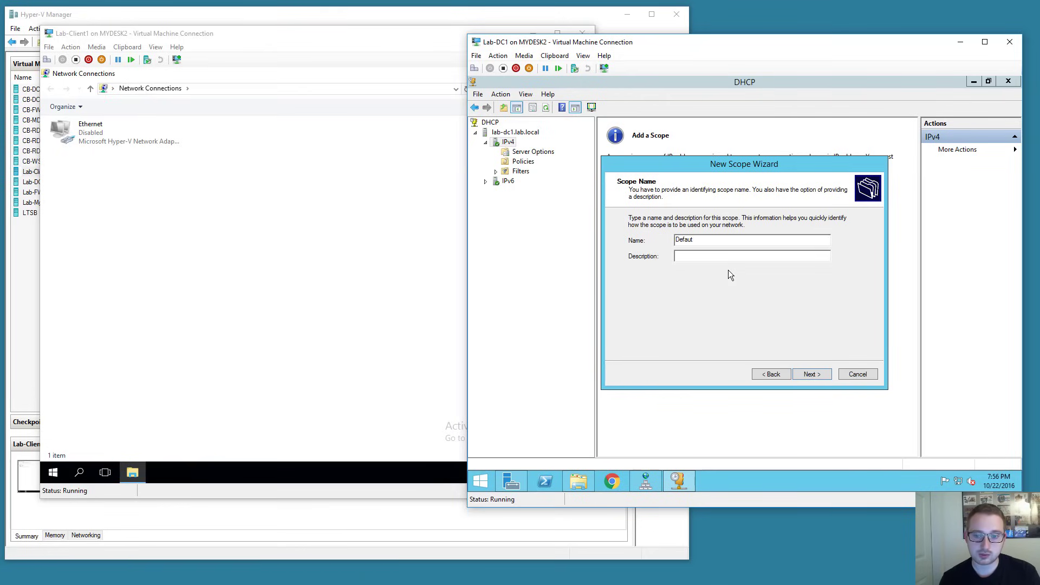
key("BackSpace")
type("lt")
type(";t")
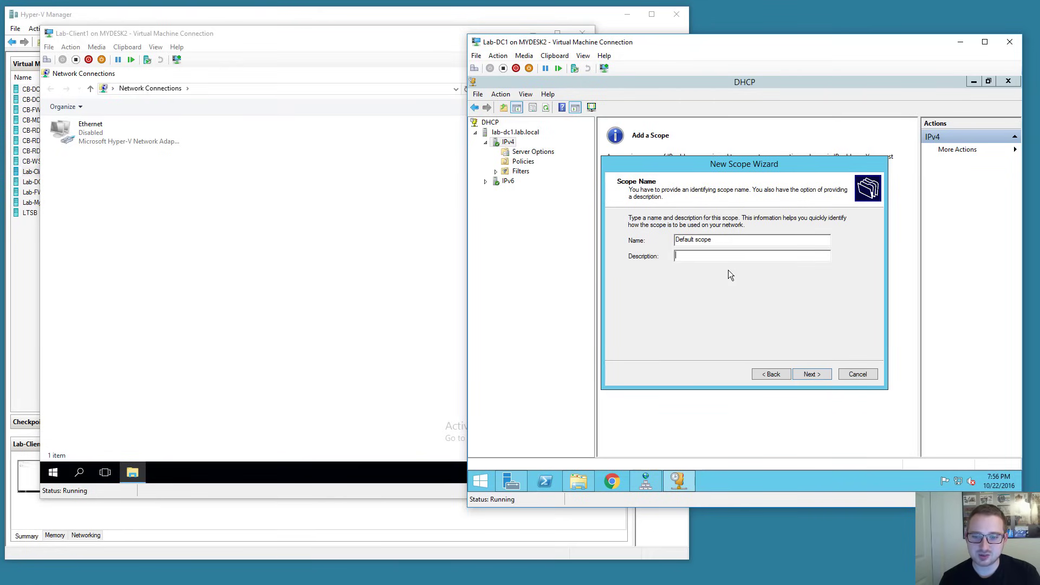
type("192.168.2.x")
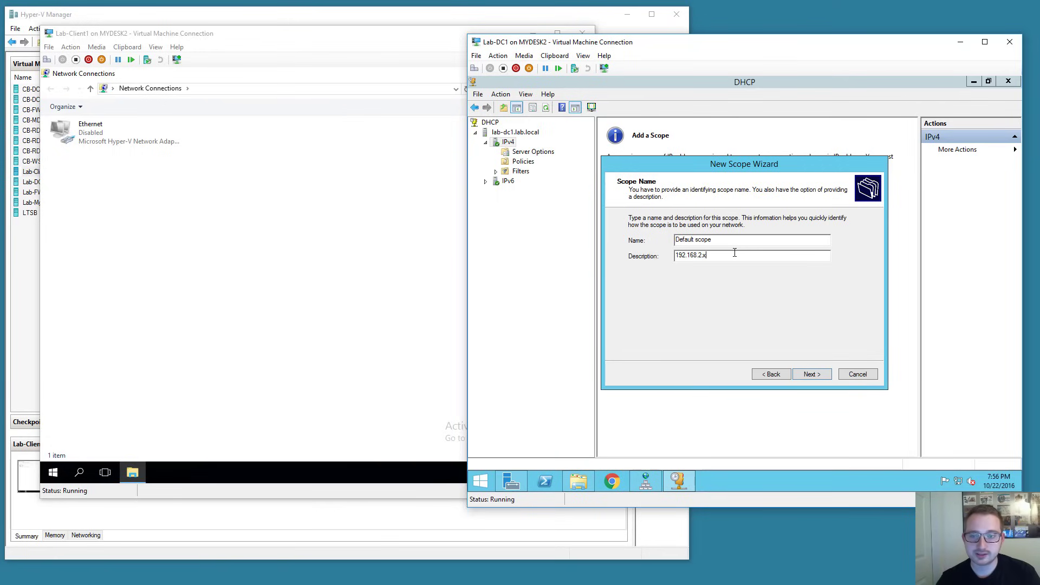
left_click(807, 374)
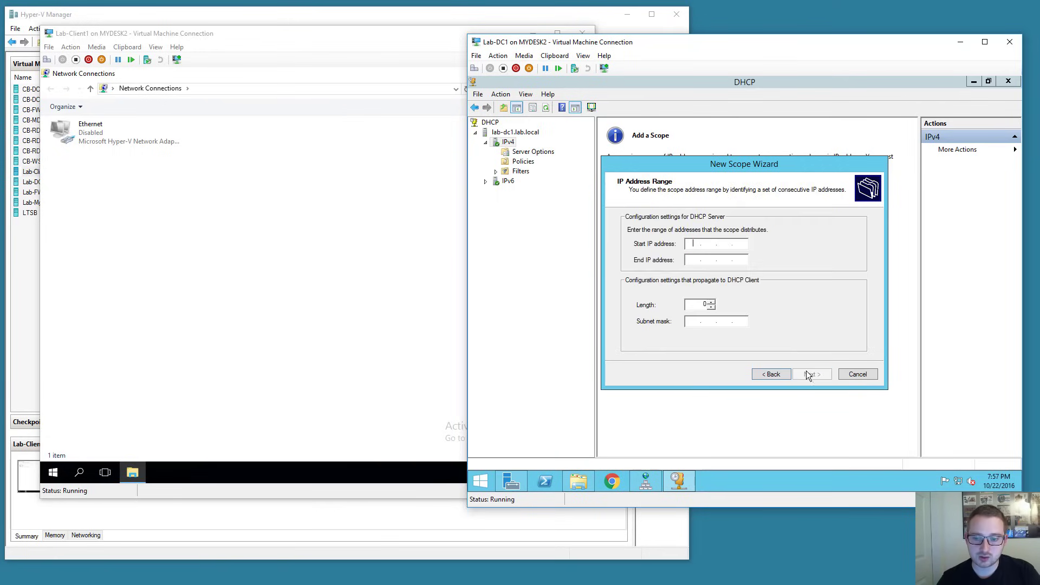
Set the scope range 192.168.2.20–192.168.2.254 with mask 255.255.255.0 and add no exclusions.
type("192.168.")
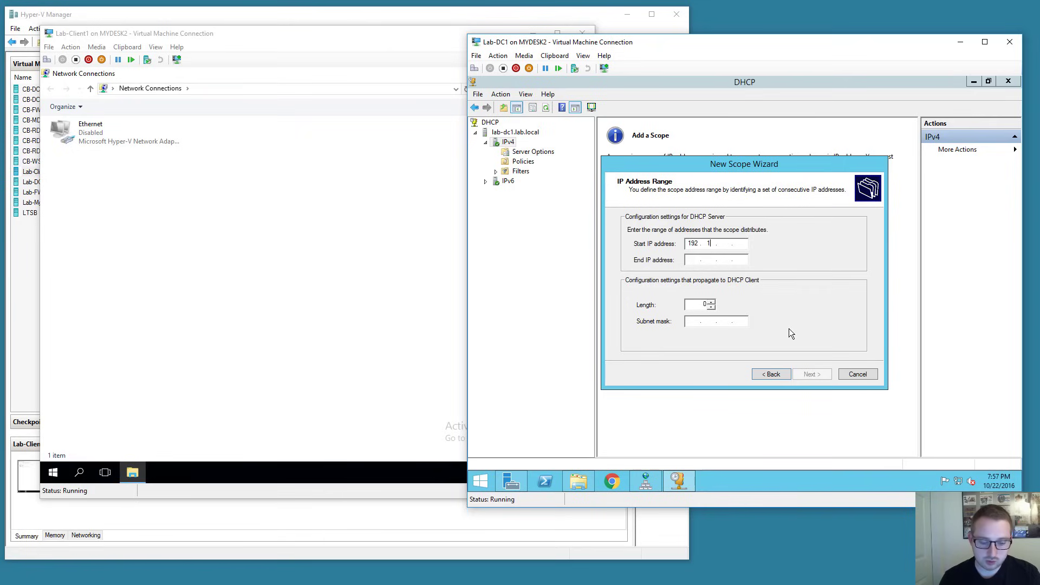
type("2.20")
key("Tab")
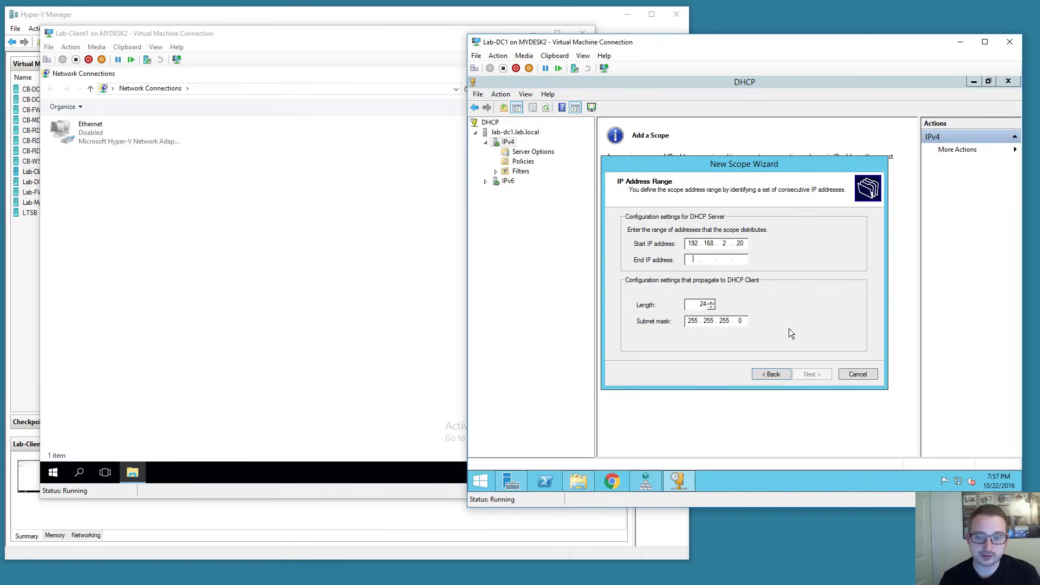
type("192.168.")
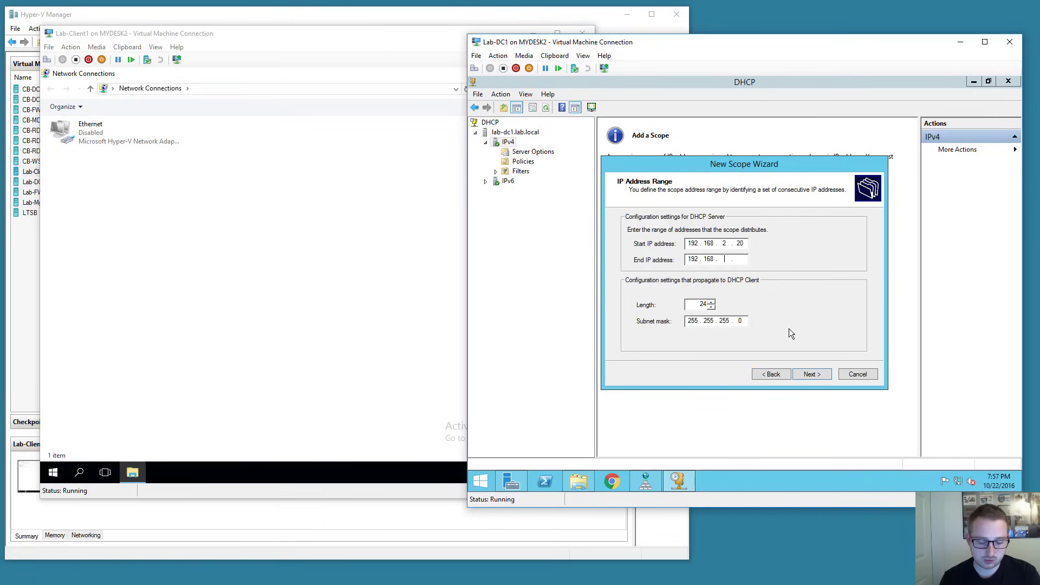
type("2.25")
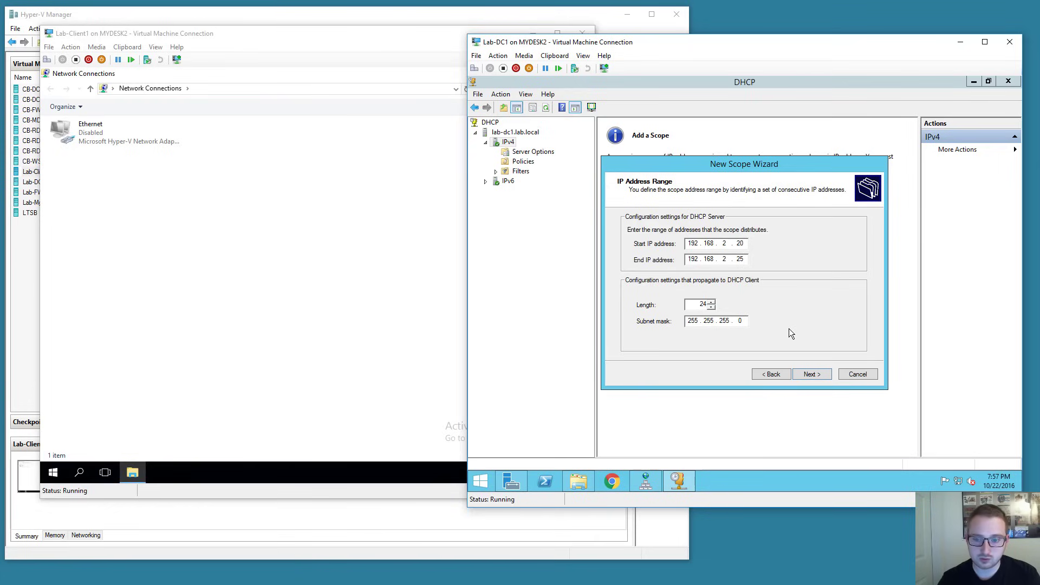
type("4")
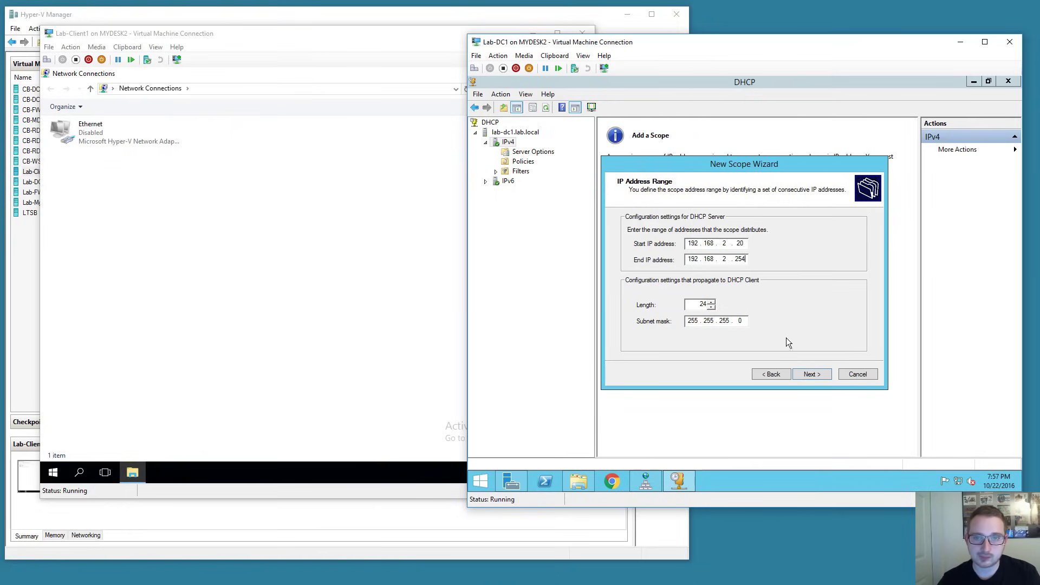
left_click(810, 374)
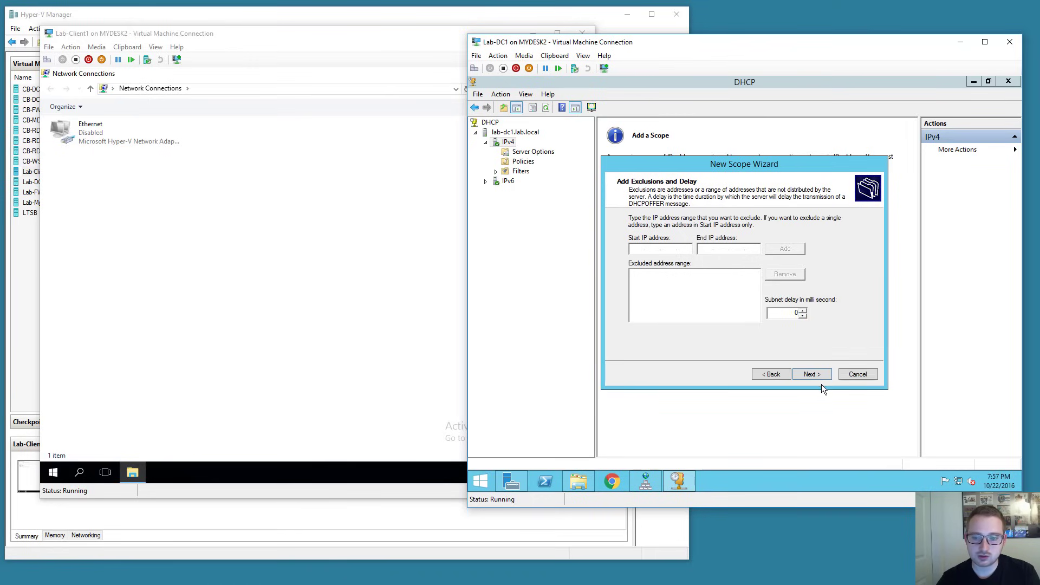
left_click(818, 376)
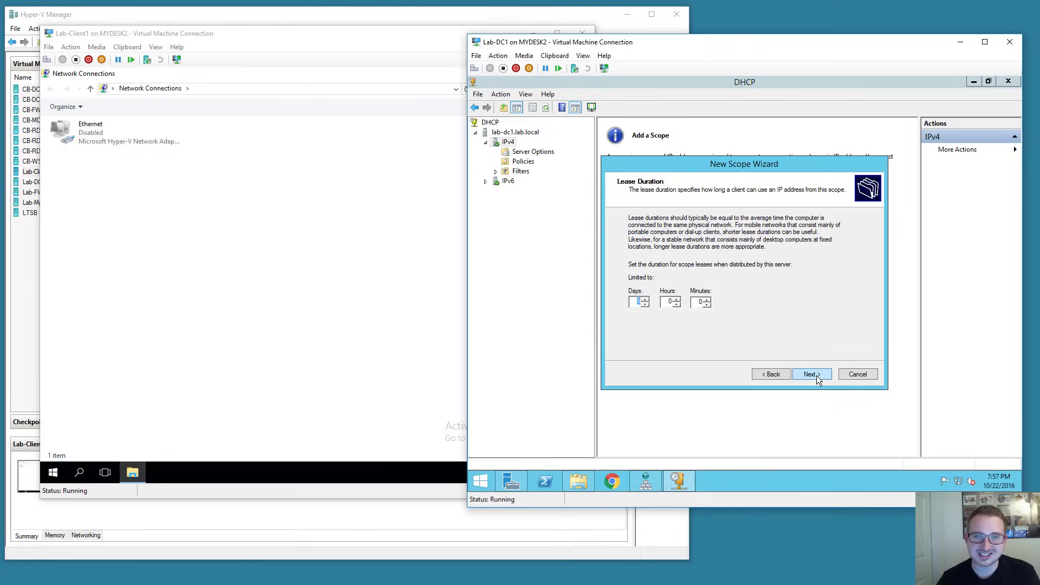
Keep the default lease duration and add router 192.168.2.1 as the scope's default gateway.
left_click(817, 376)
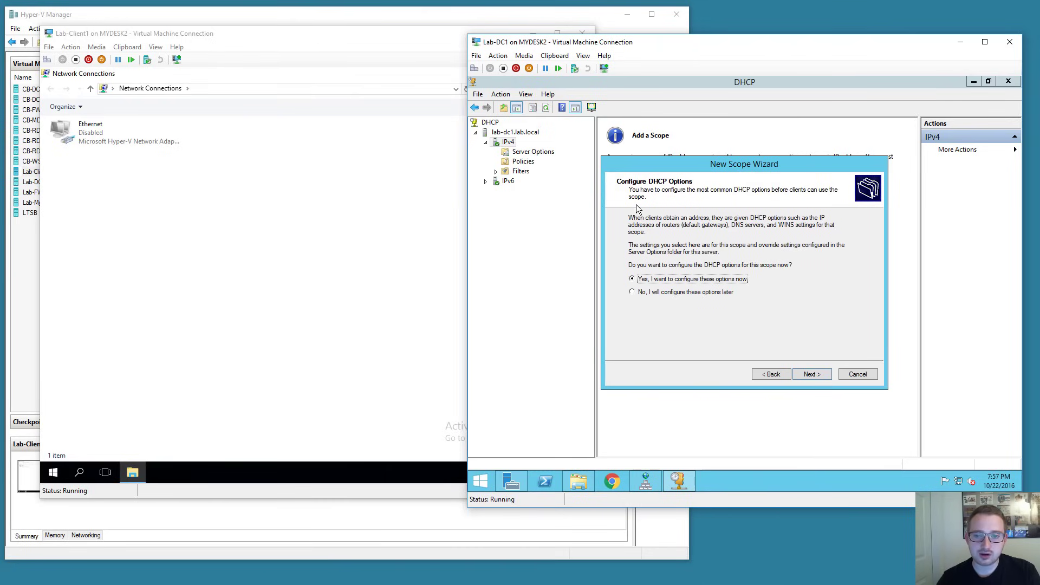
left_click(811, 376)
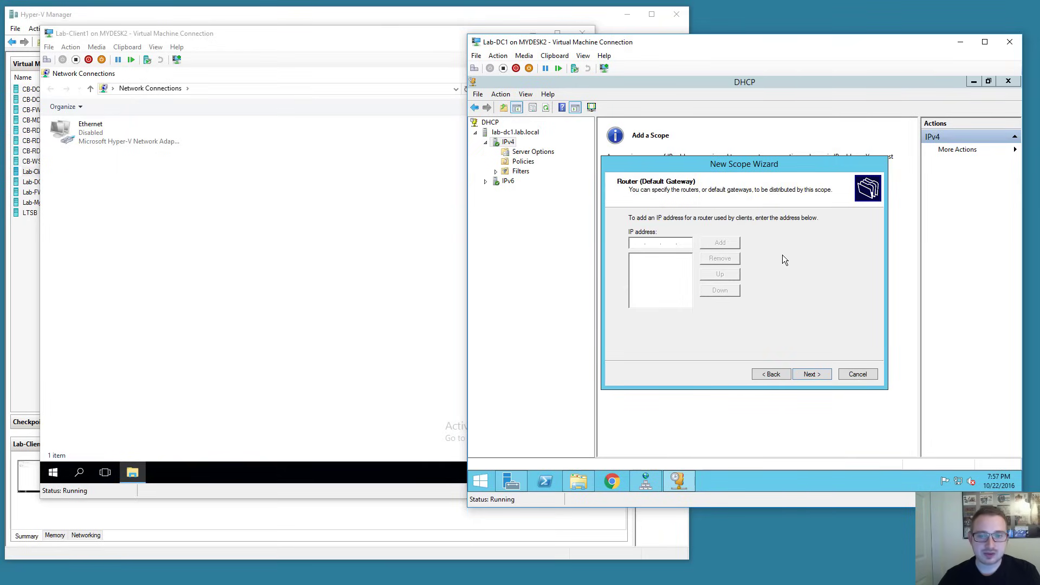
type("192 . 168 . ")
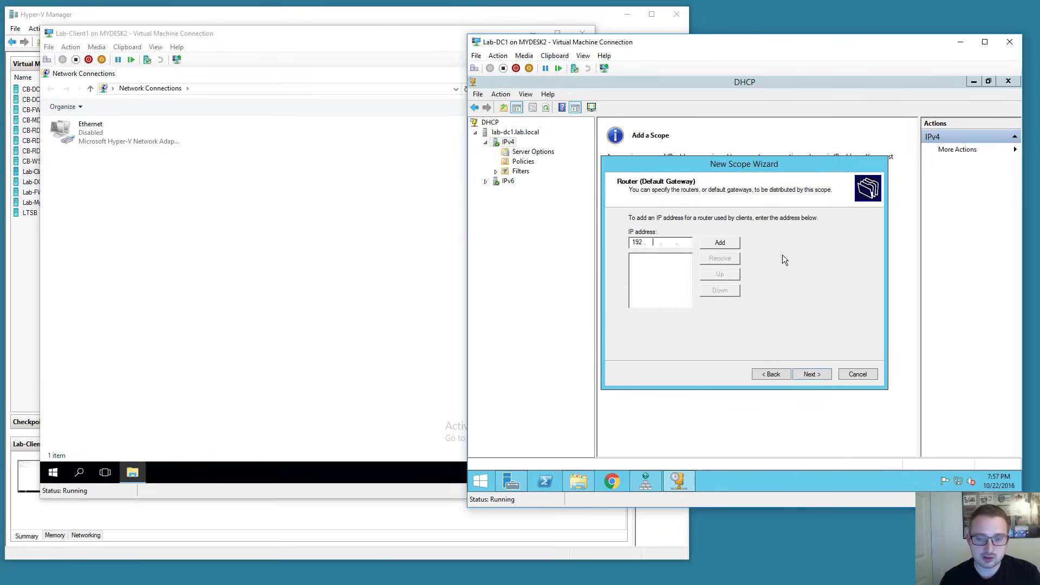
type("2")
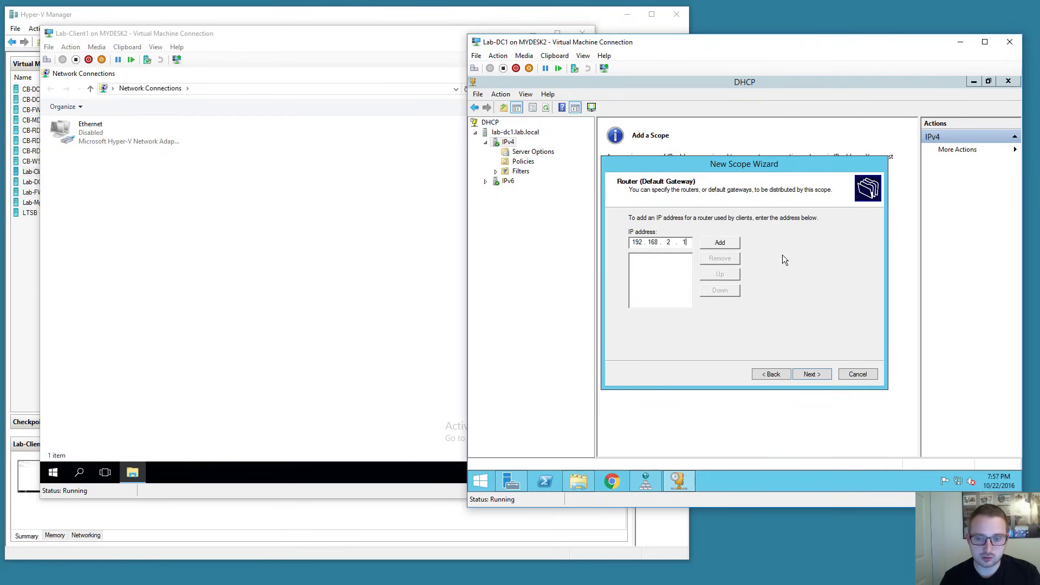
left_click(724, 242)
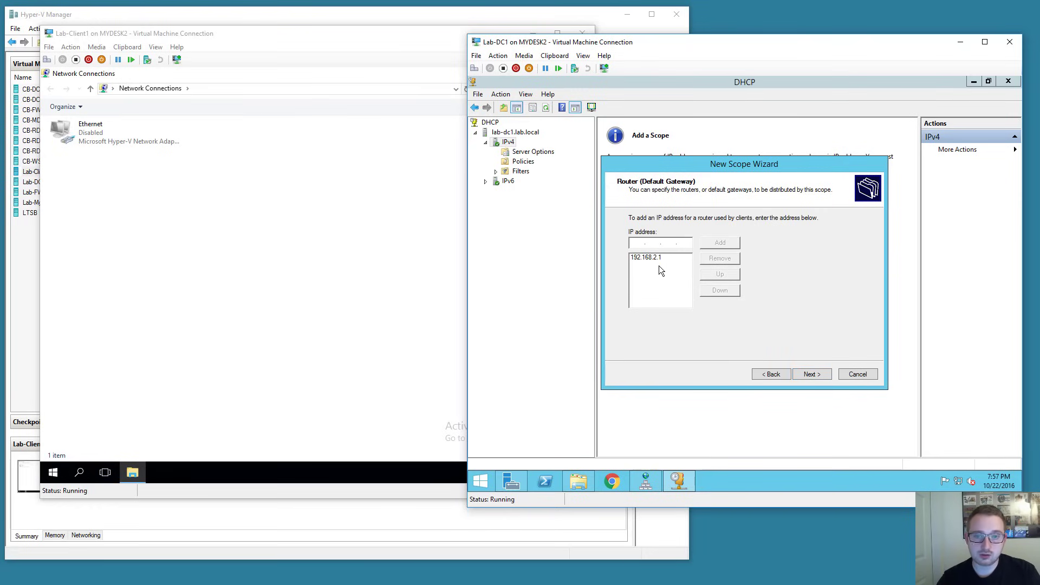
left_click(810, 373)
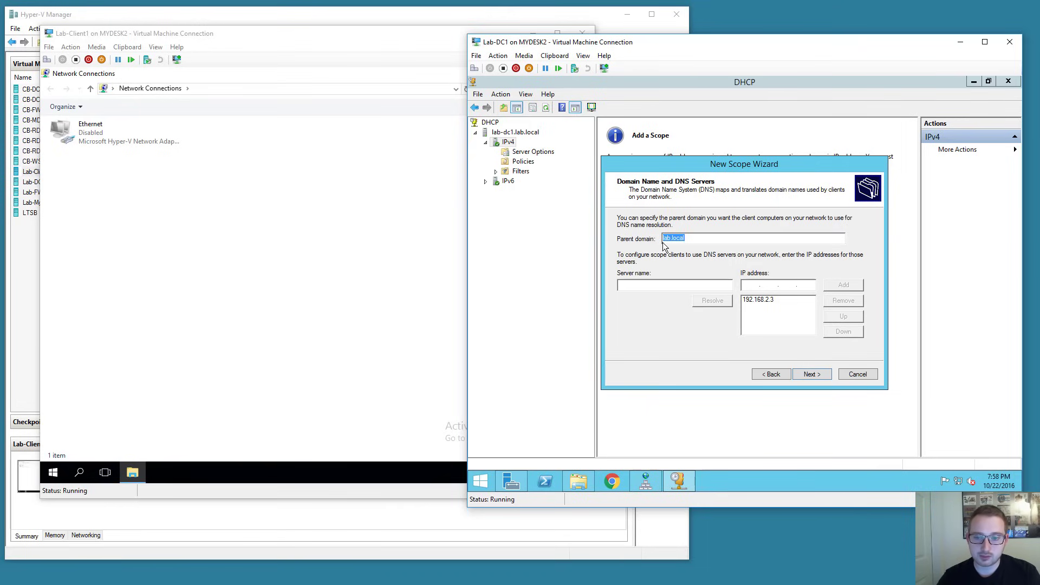
Accept domain lab.local with DNS server 192.168.2.3, skip WINS, and activate the scope.
left_click(700, 239)
left_click(761, 299)
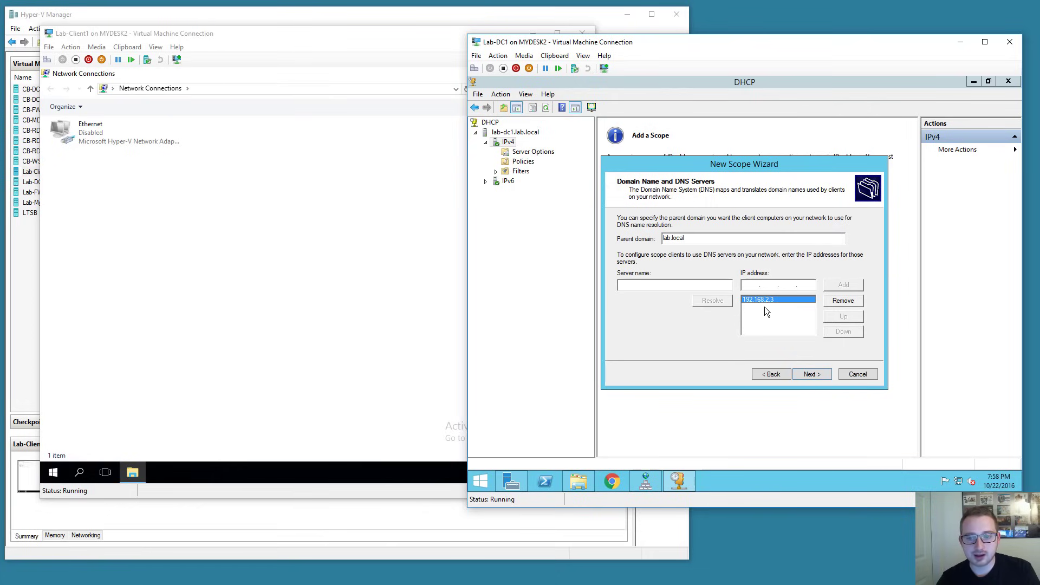
left_click(811, 374)
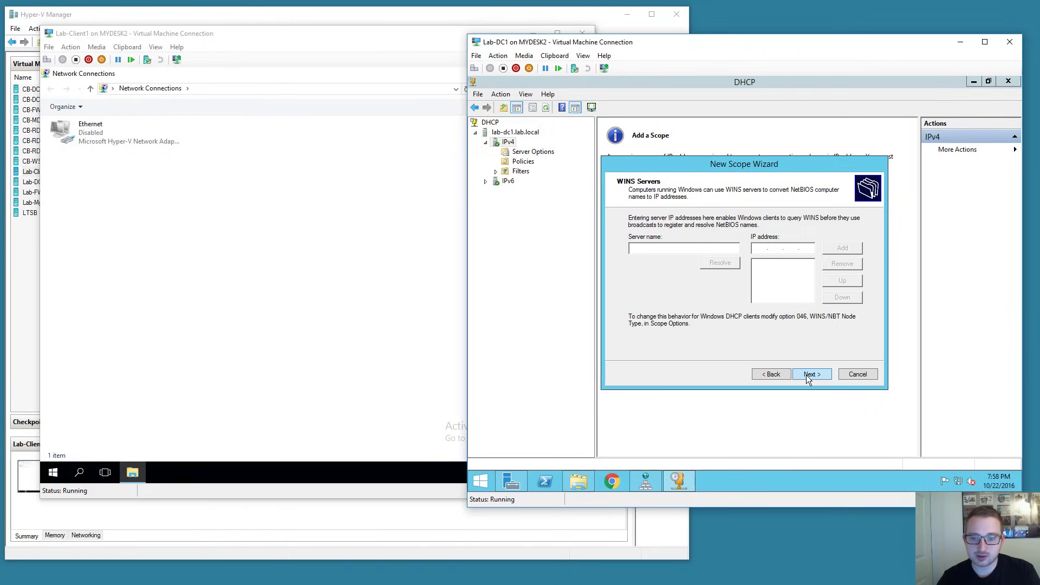
left_click(806, 374)
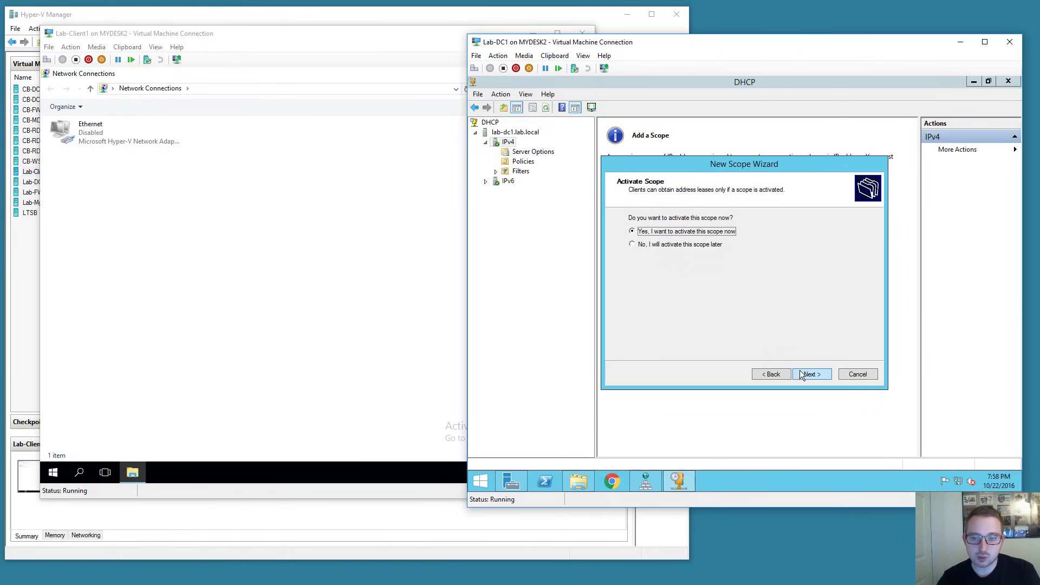
left_click(806, 375)
left_click(812, 374)
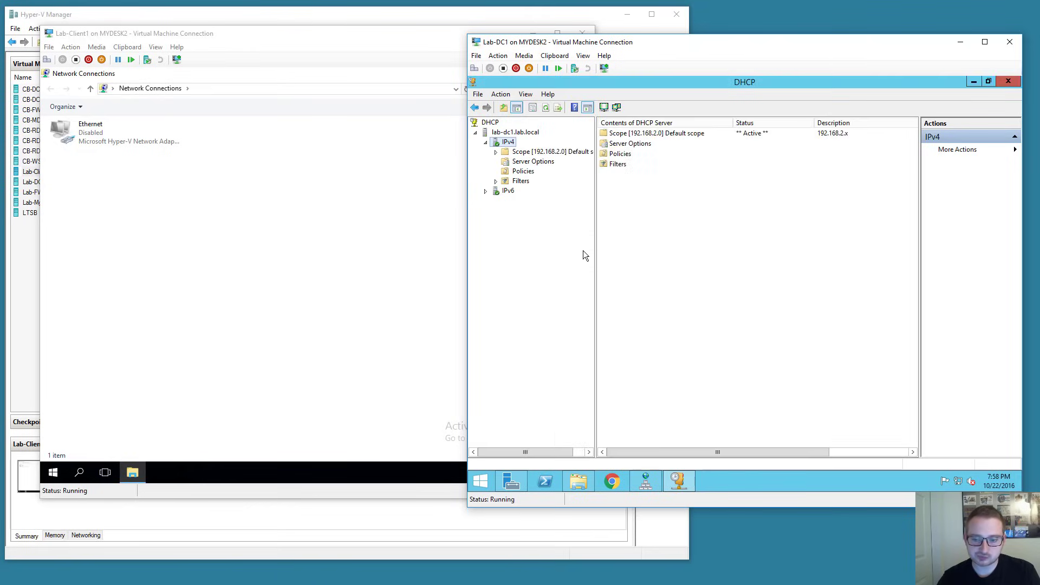
Expand the new 192.168.2.0 scope in the DHCP console and widen the tree pane.
double_click(523, 152)
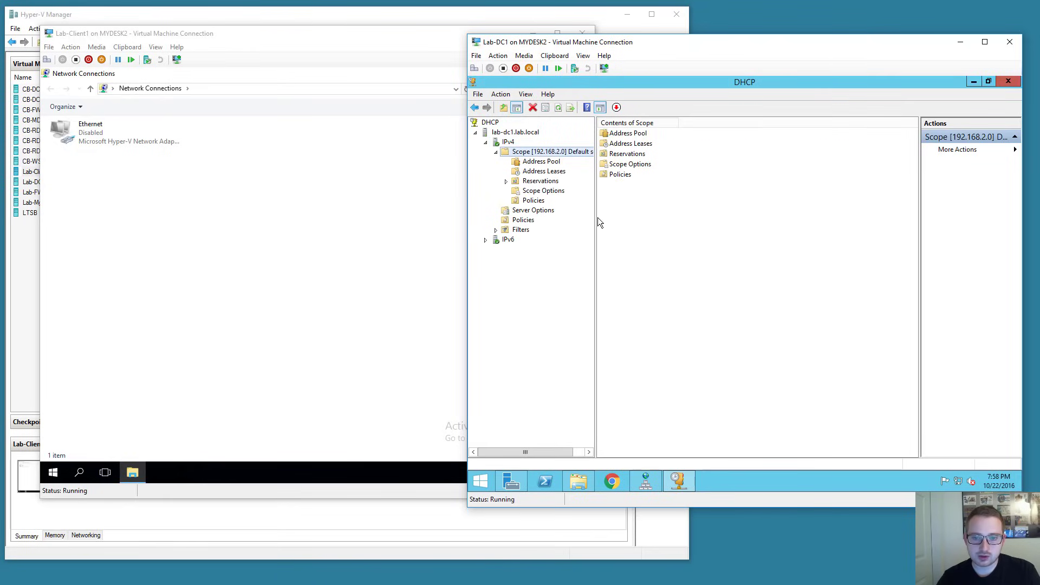
left_click_drag(596, 220, 643, 221)
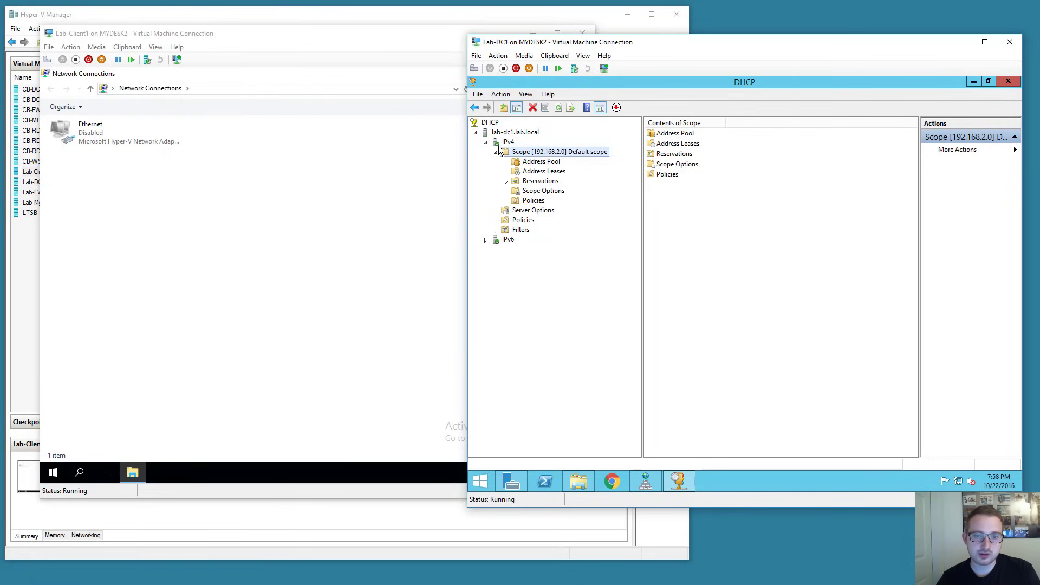
right_click(504, 134)
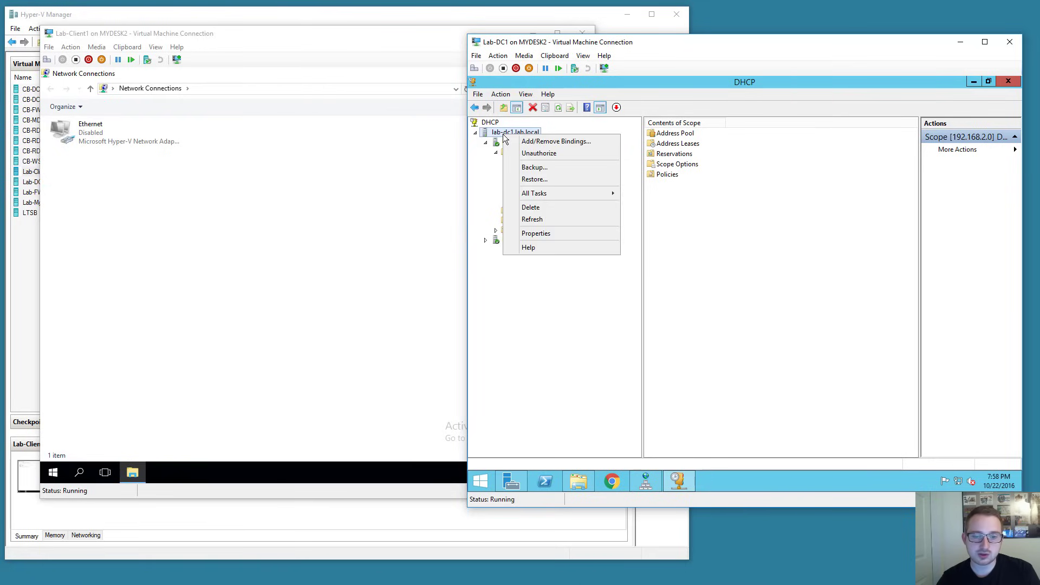
left_click(493, 153)
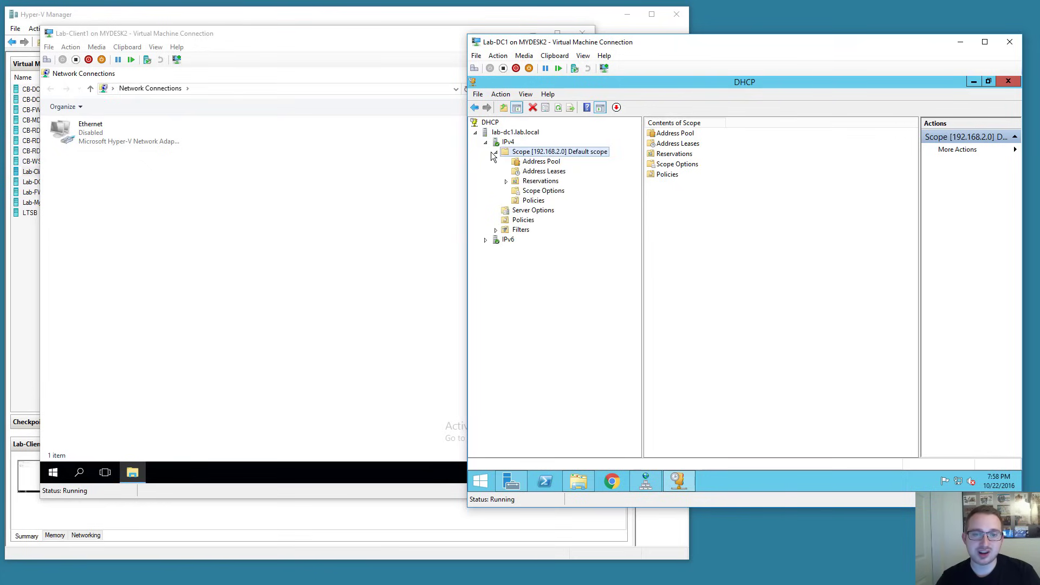
left_click(315, 158)
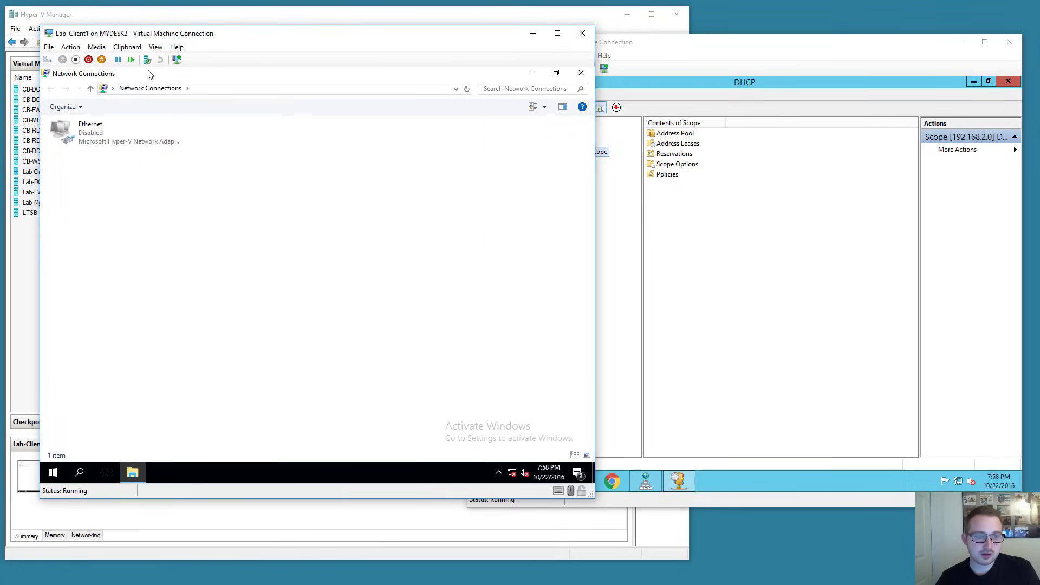
Enable the disabled Ethernet adapter on Lab-Client1 and check its properties.
left_click_drag(152, 40, 145, 50)
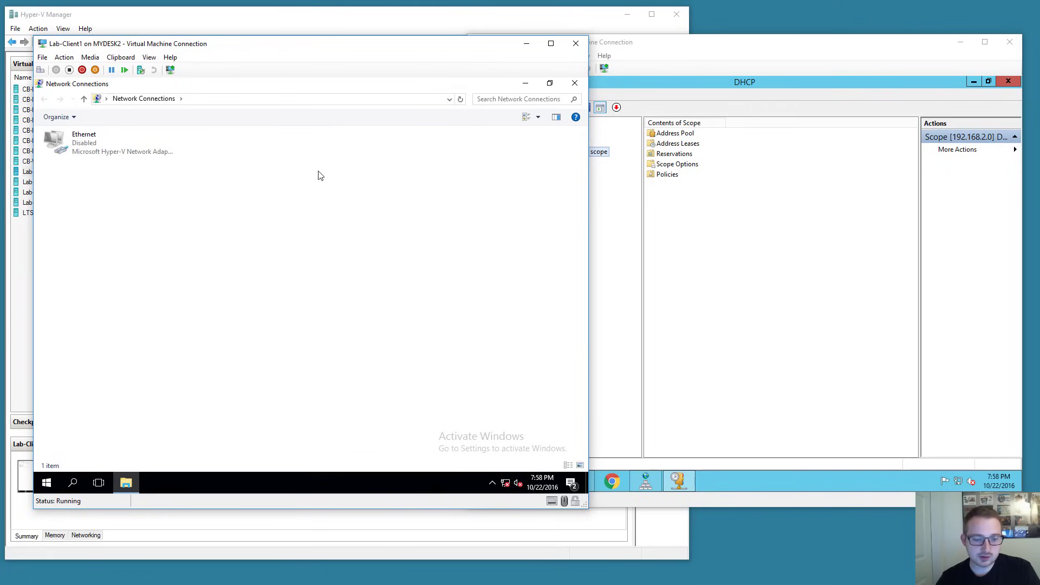
right_click(85, 150)
left_click(92, 156)
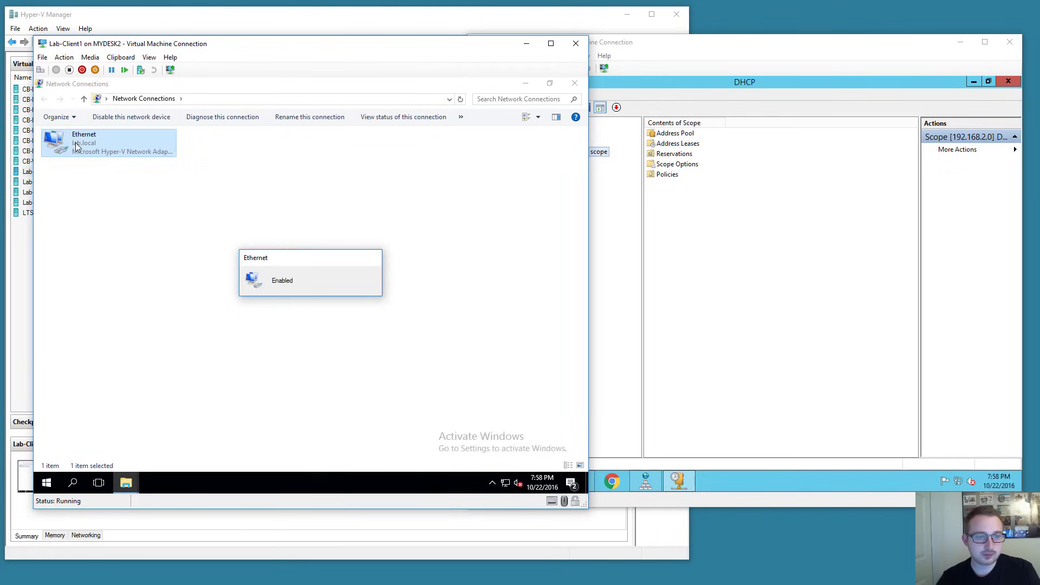
left_click(85, 148)
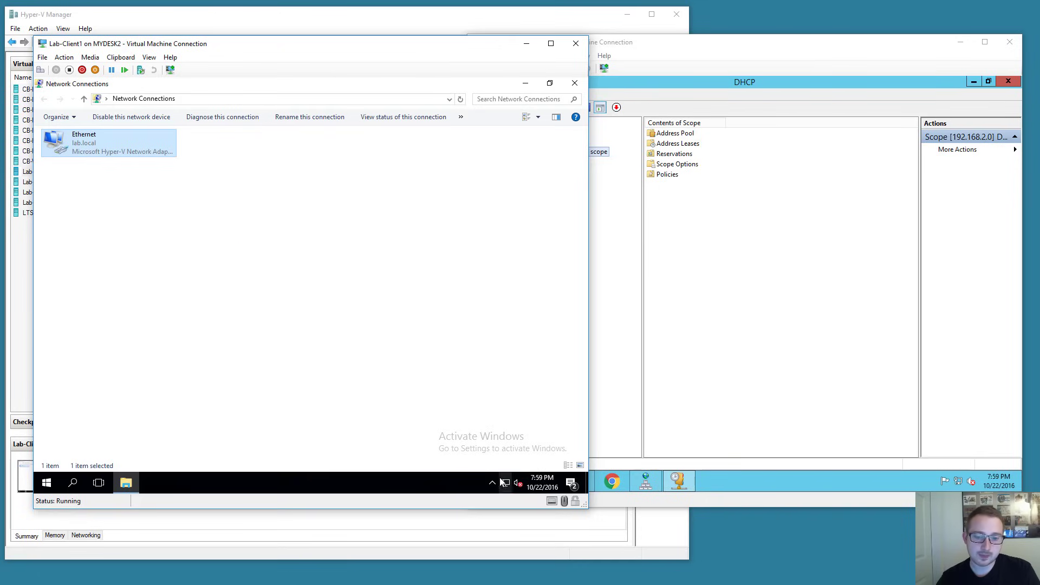
right_click(80, 158)
left_click(108, 255)
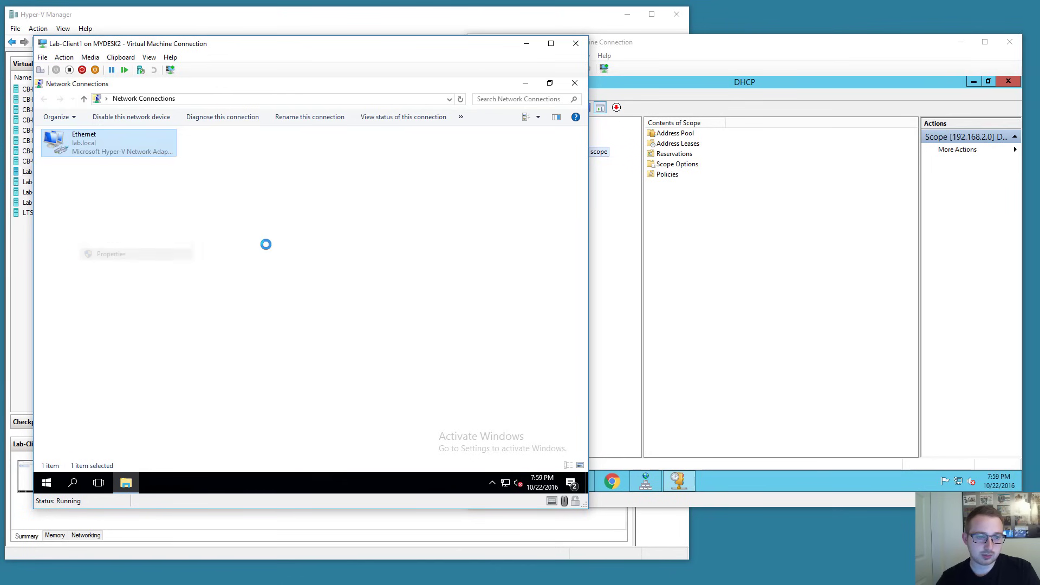
left_click_drag(157, 131, 221, 135)
key("Escape")
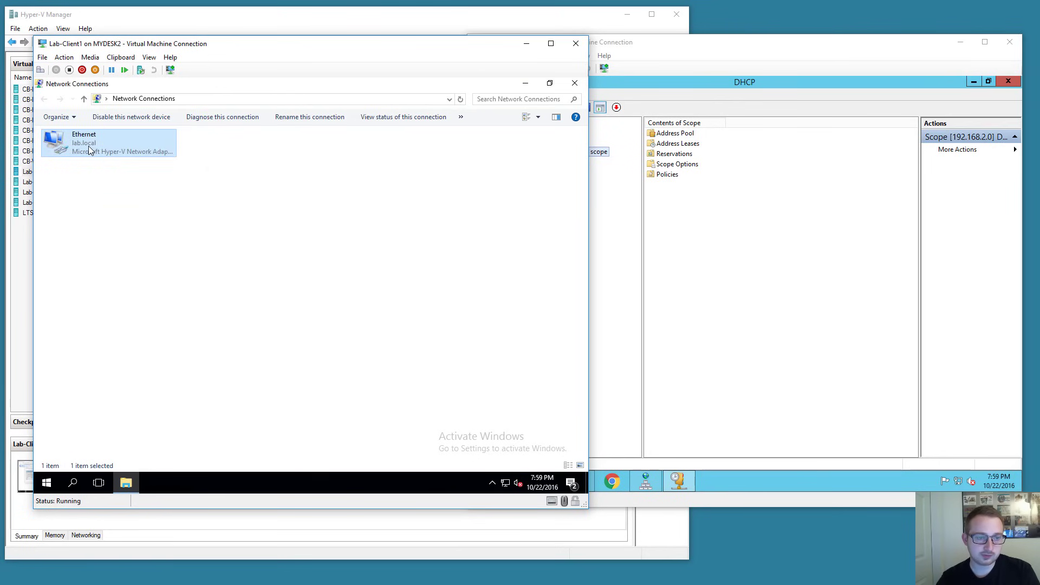
View the Ethernet connection details and confirm the 192.168.2.20 lease in DHCP Address Leases.
double_click(89, 145)
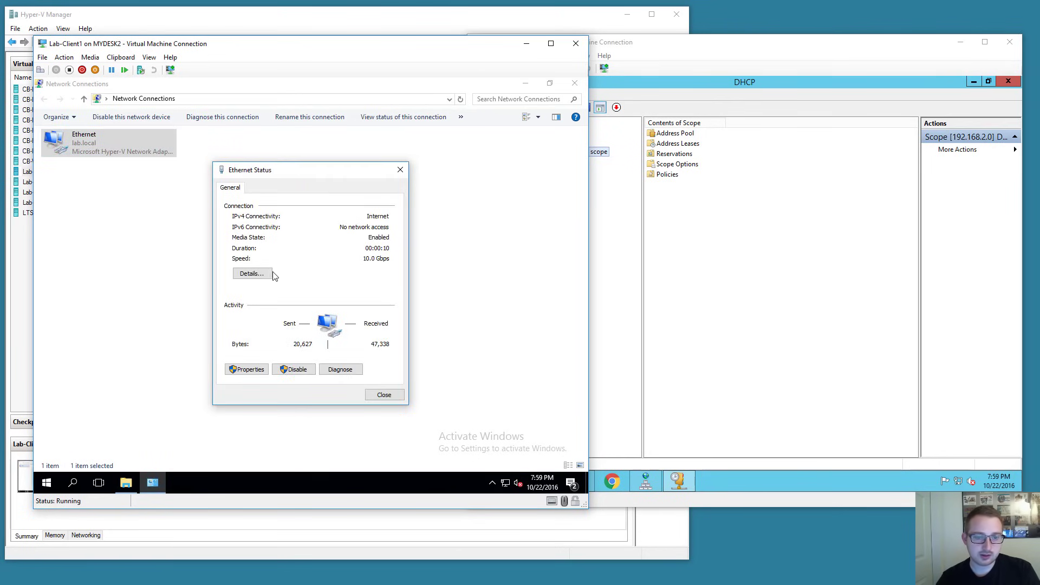
left_click(253, 274)
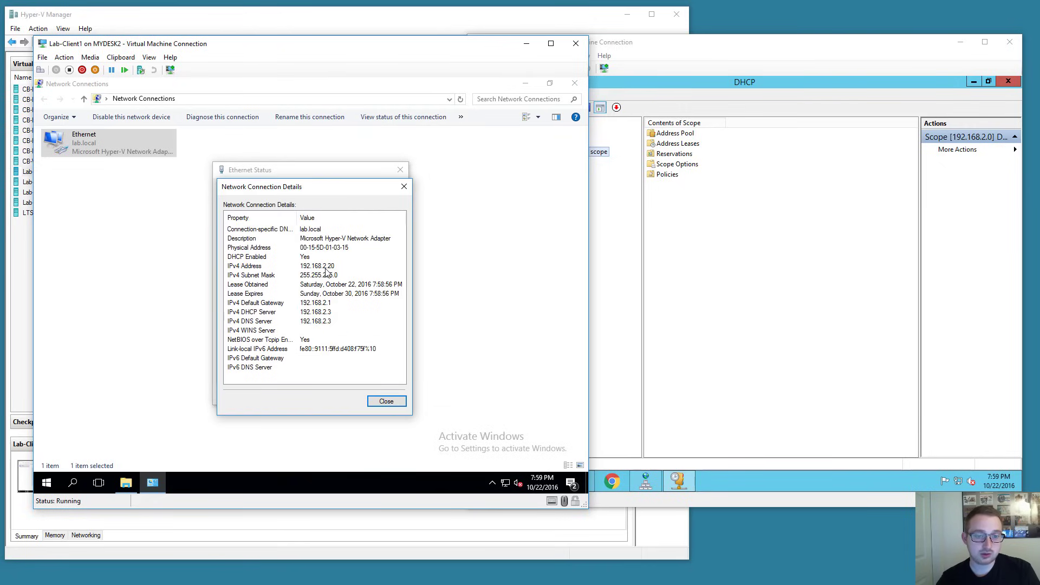
left_click(711, 102)
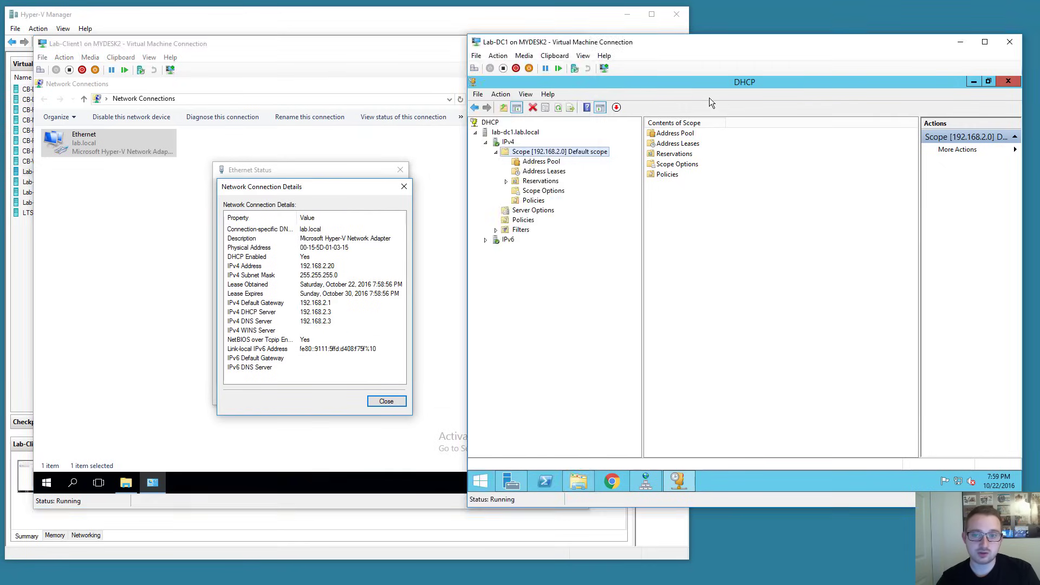
left_click(526, 172)
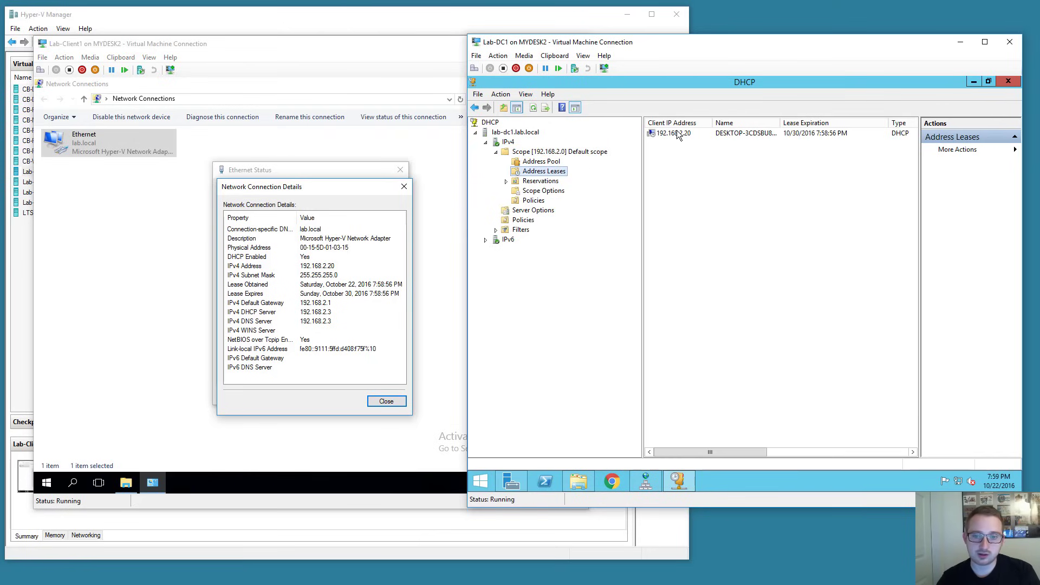
left_click(762, 135)
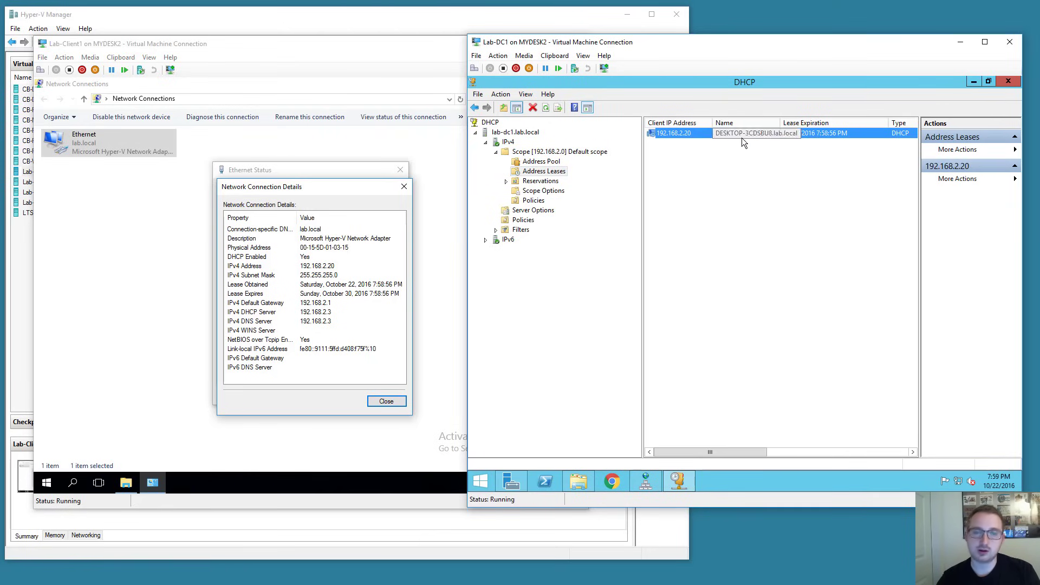
Close the Network Connection Details, Ethernet Status and Network Connections windows.
left_click(383, 190)
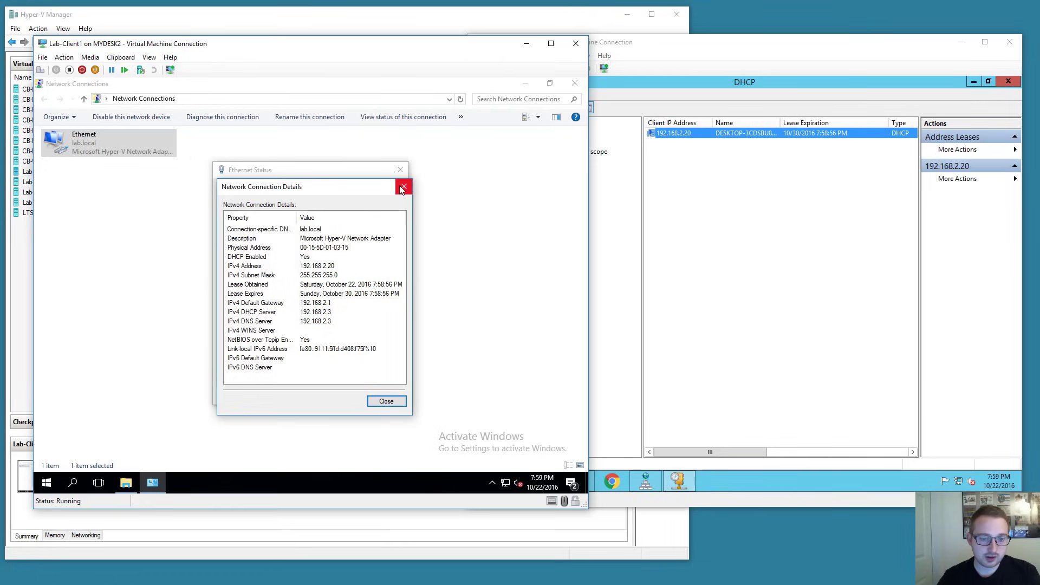
left_click(403, 188)
left_click(401, 170)
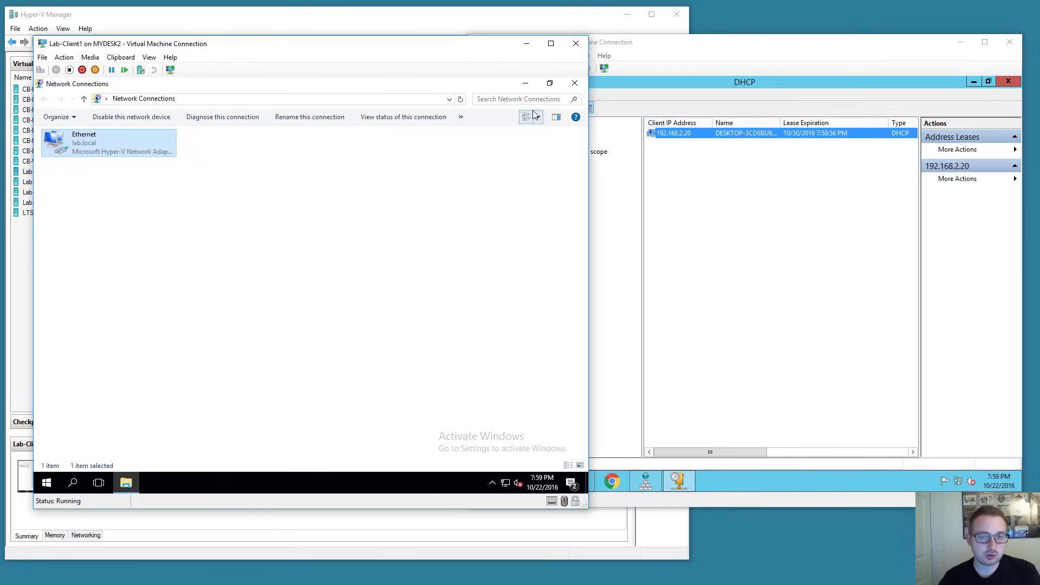
left_click(575, 84)
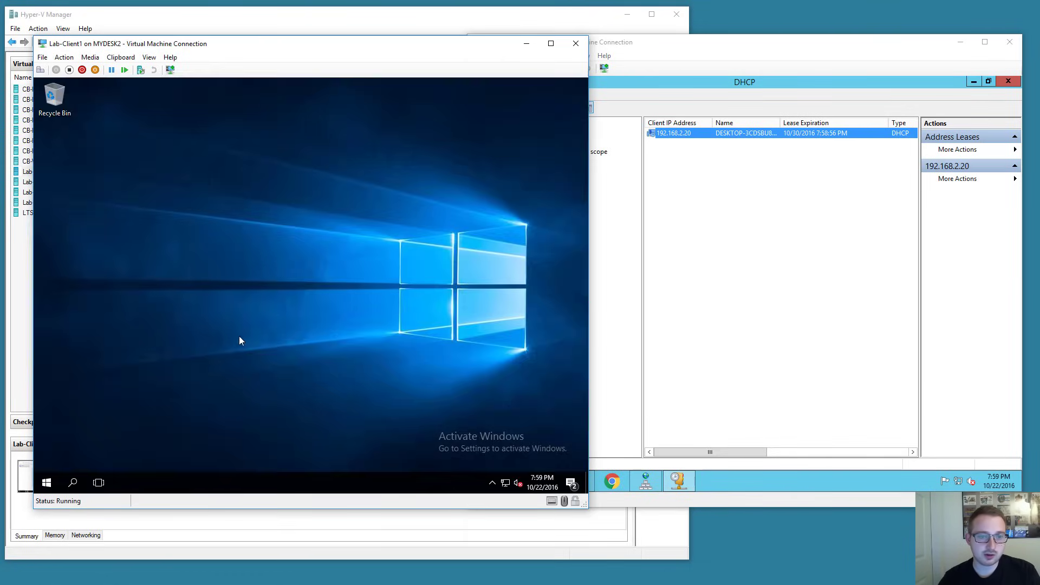
Rename the computer to Lab-Client1 and set its membership to the lab.local domain.
right_click(46, 483)
left_click(74, 224)
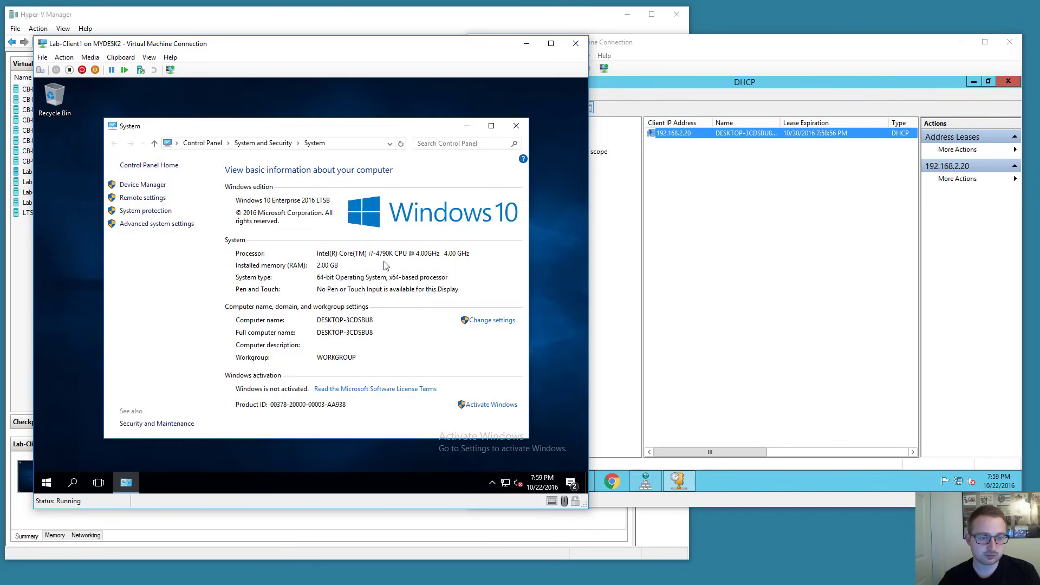
left_click(490, 320)
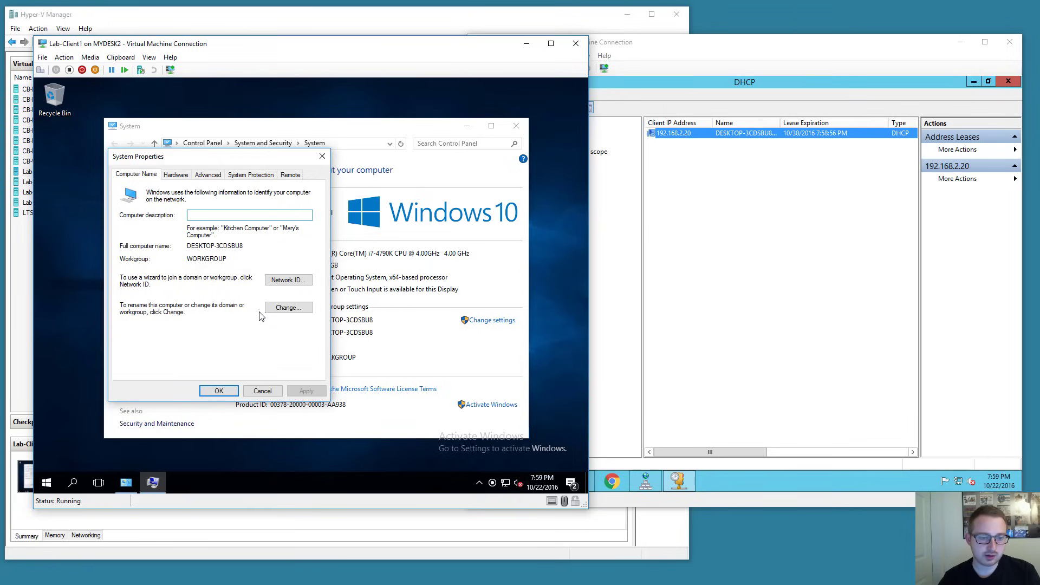
left_click(272, 309)
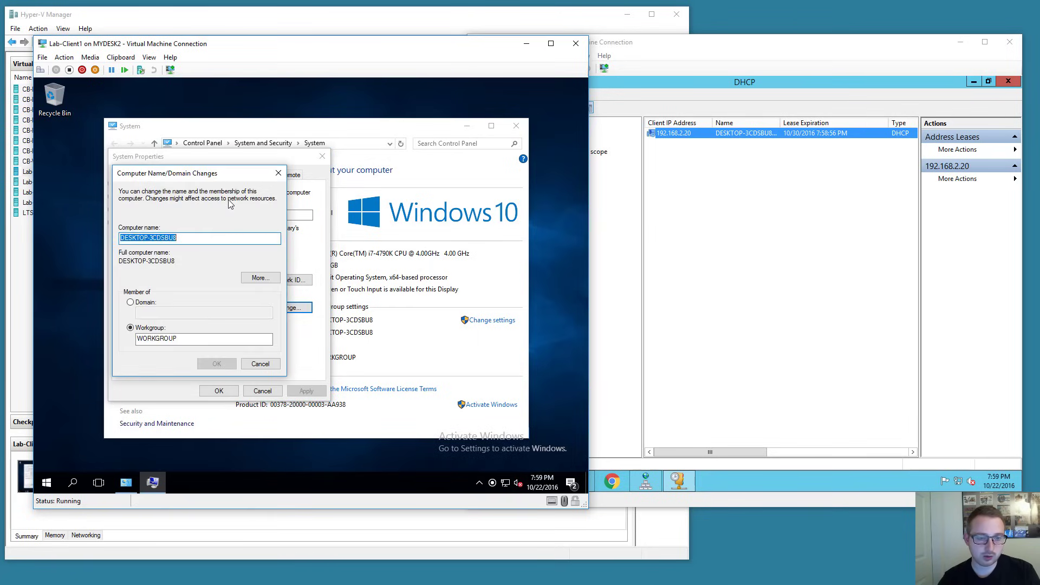
type("Lab-Client1")
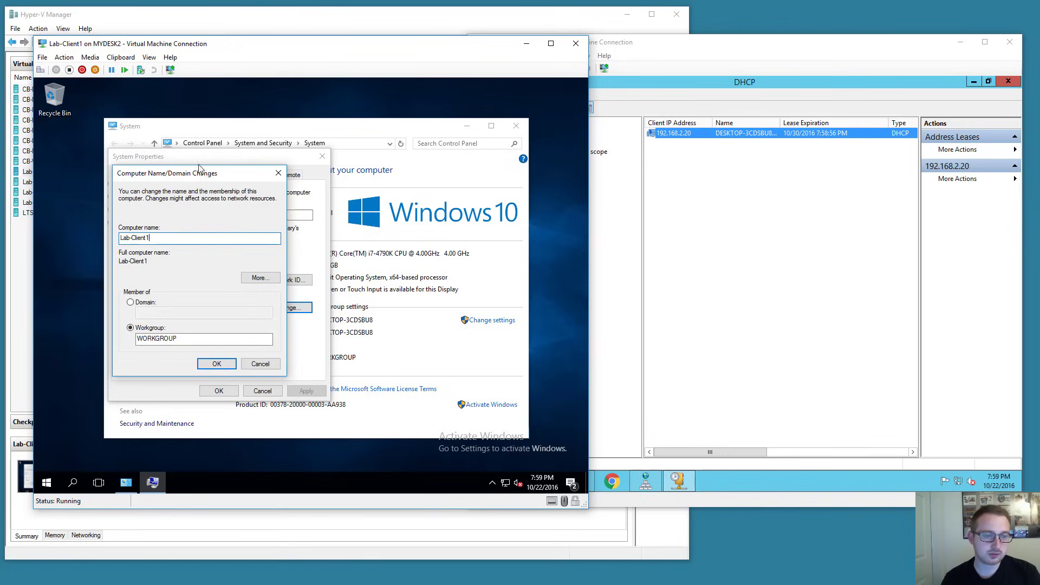
left_click(138, 302)
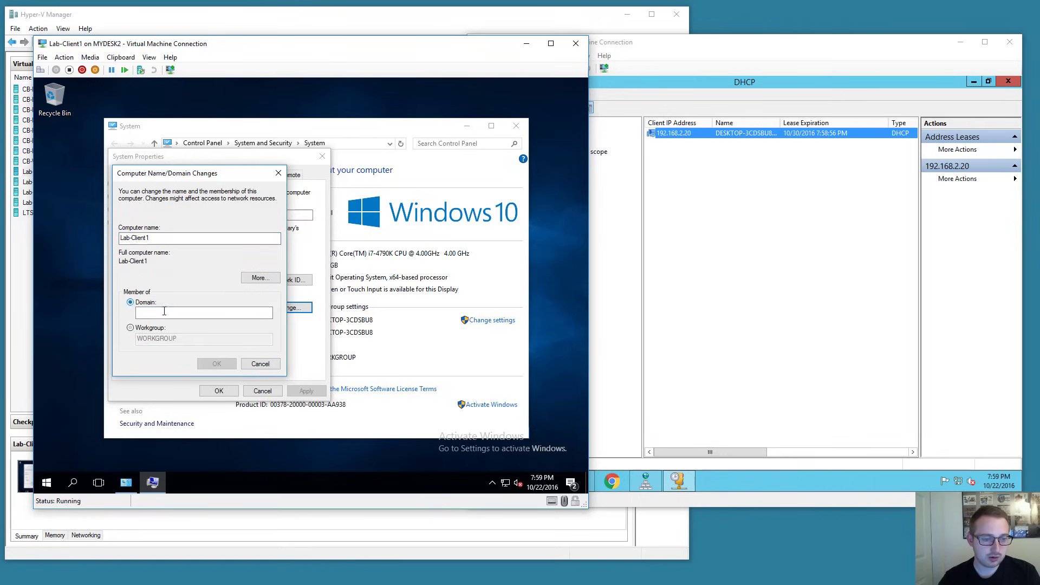
left_click(184, 312)
type("lab.local")
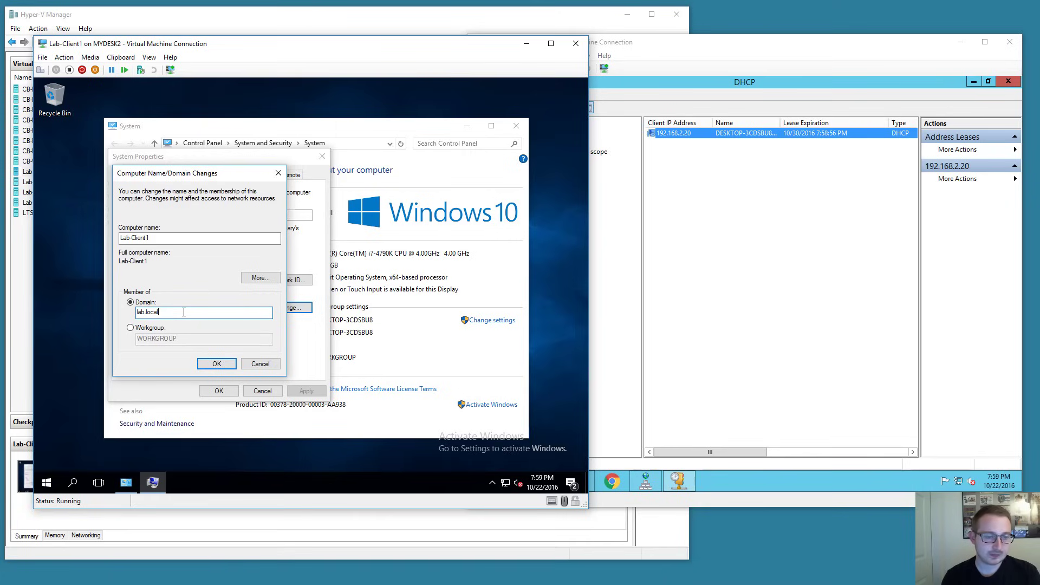
key("Return")
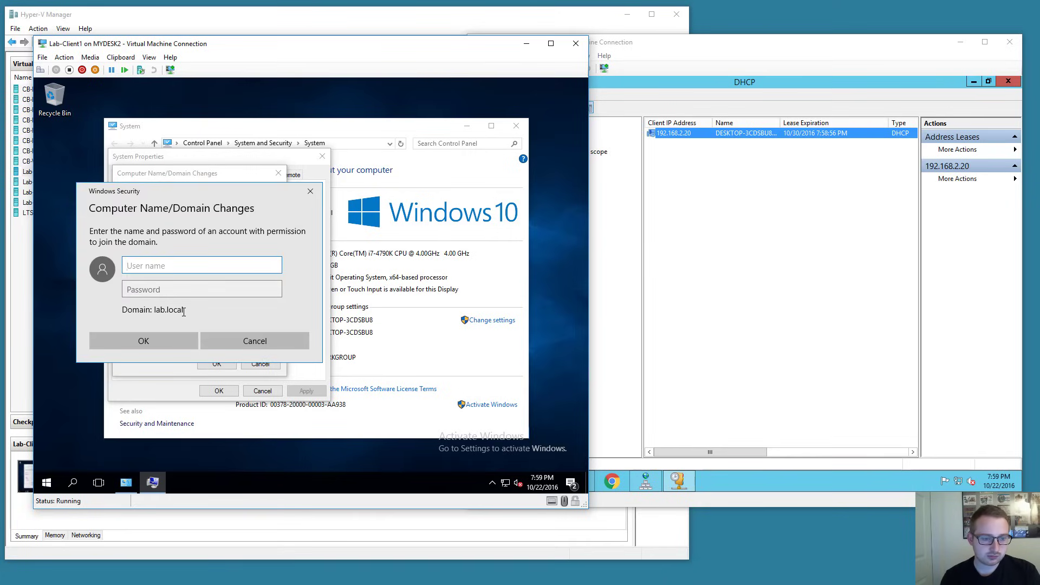
Enter the domain user's credentials, acknowledge the lab.local welcome and restart notices, and close System Properties.
type("georger")
key("BackSpace")
key("Tab")
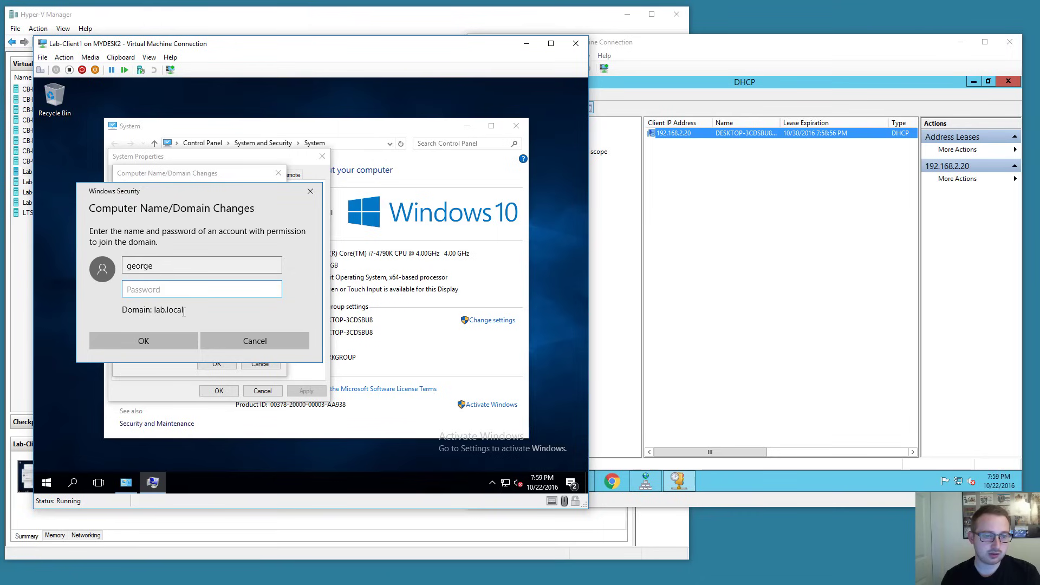
type("••")
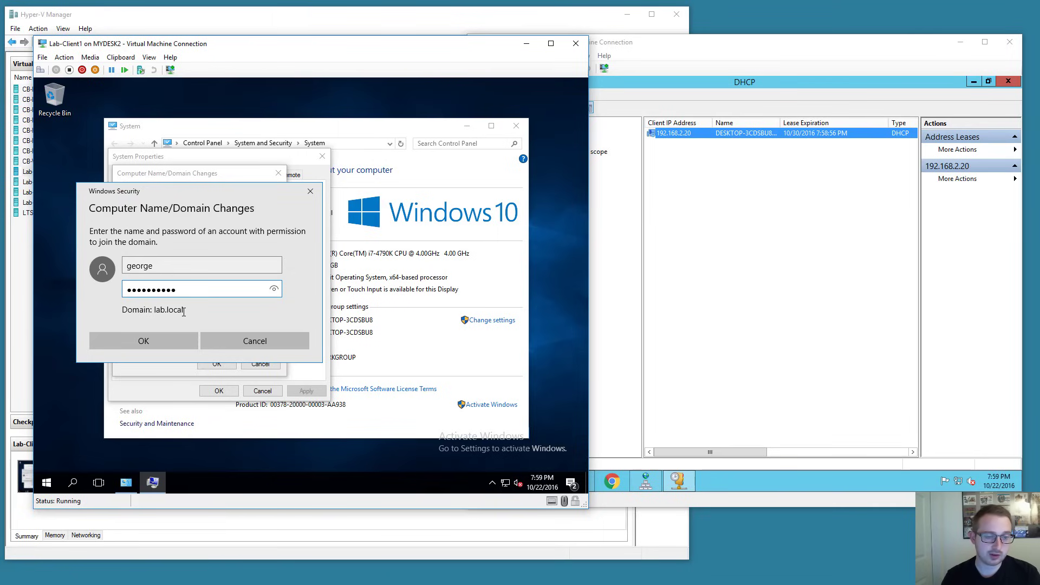
key("Return")
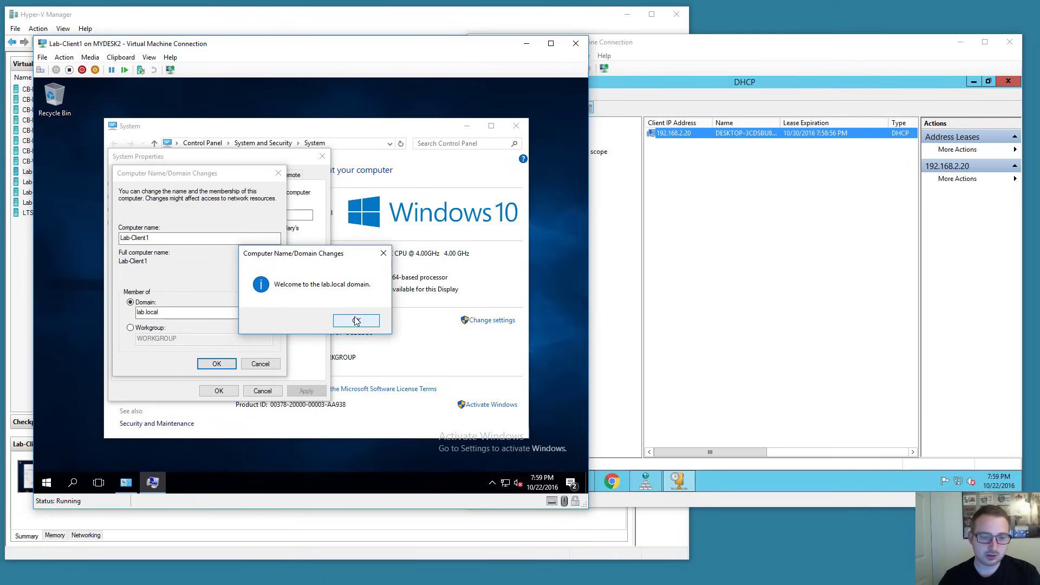
left_click(357, 321)
left_click(375, 298)
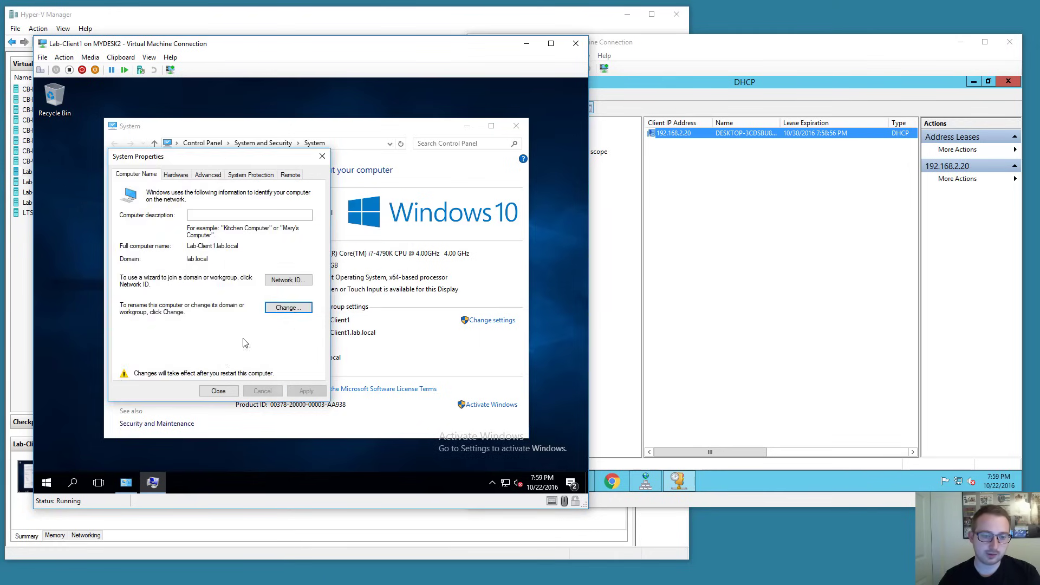
left_click(218, 391)
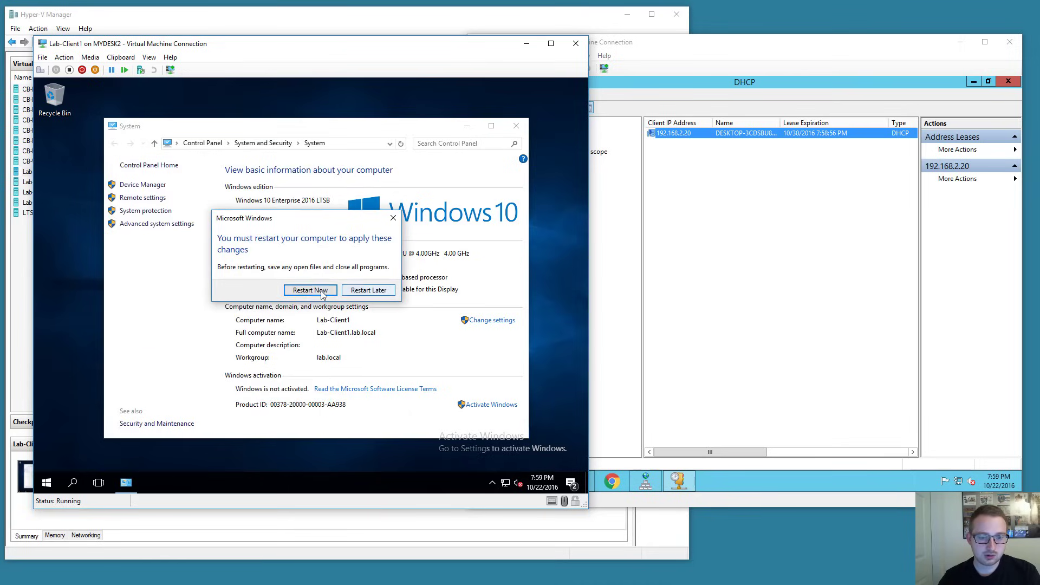
Restart Lab-Client1 and open a maximized Active Directory Users and Computers on Lab-DC1.
left_click(310, 290)
left_click_drag(680, 50, 703, 49)
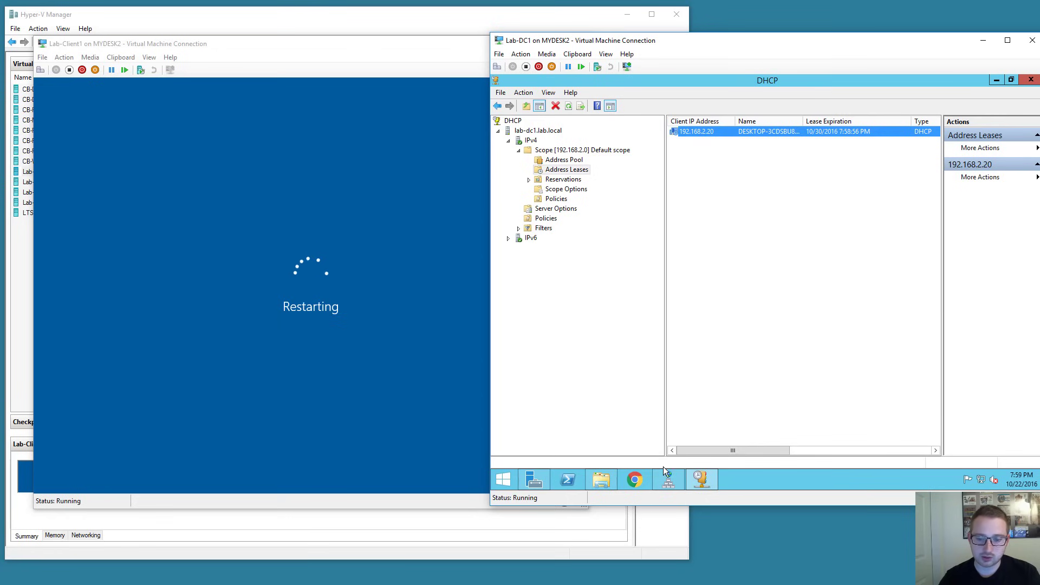
left_click(503, 479)
type("act")
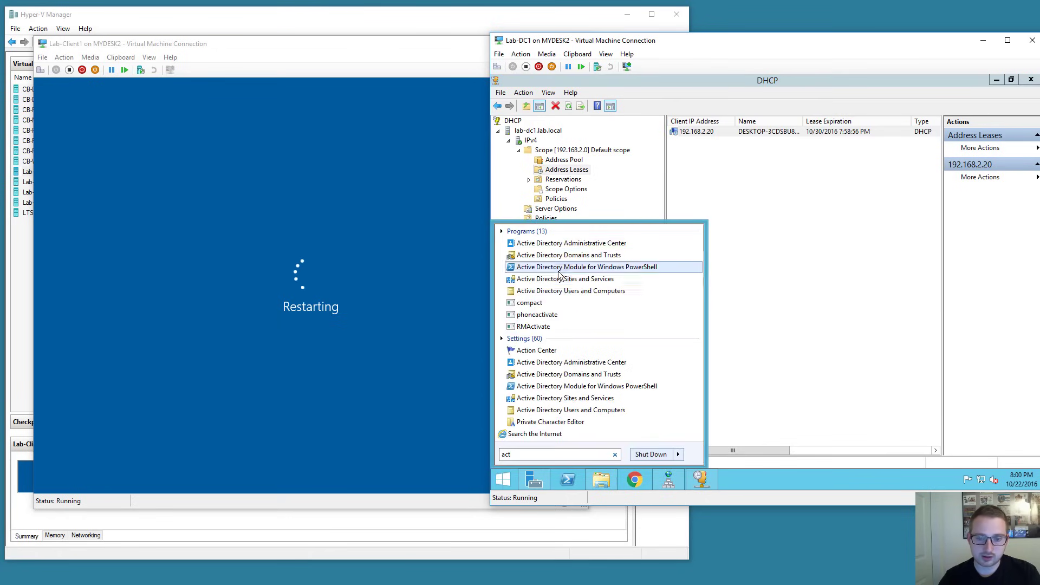
left_click(564, 292)
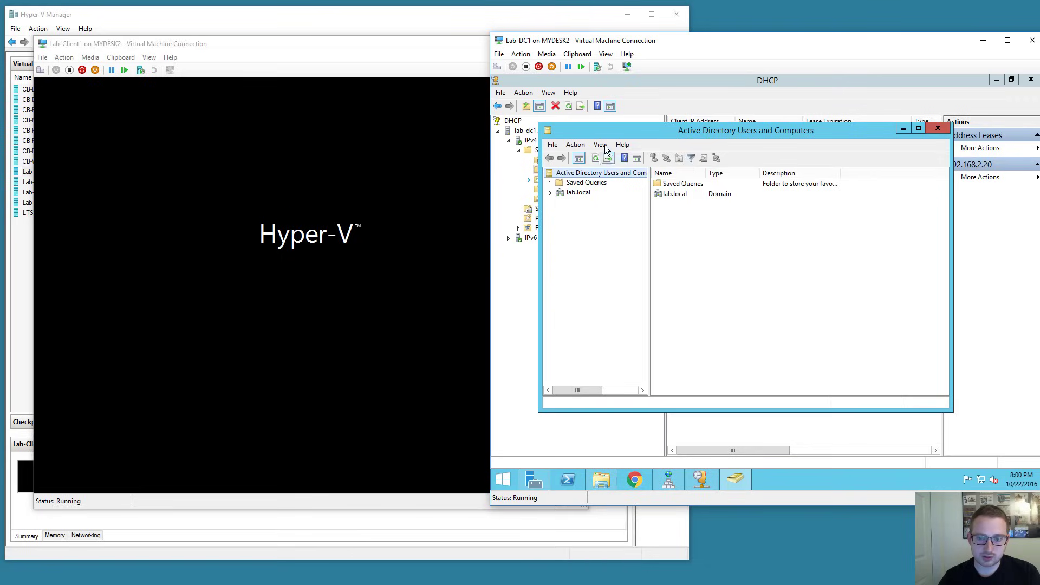
double_click(604, 134)
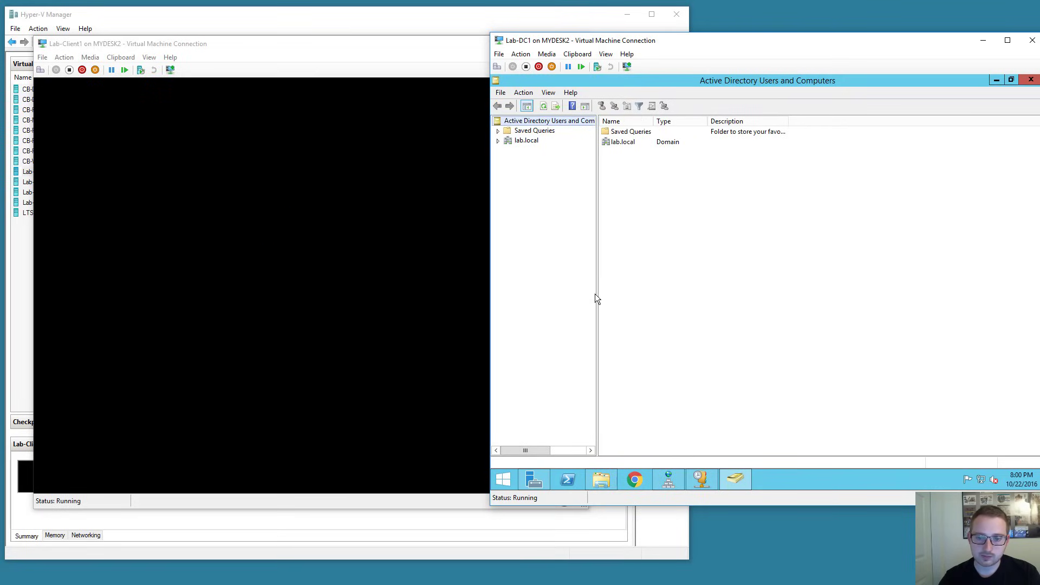
left_click_drag(597, 291, 667, 291)
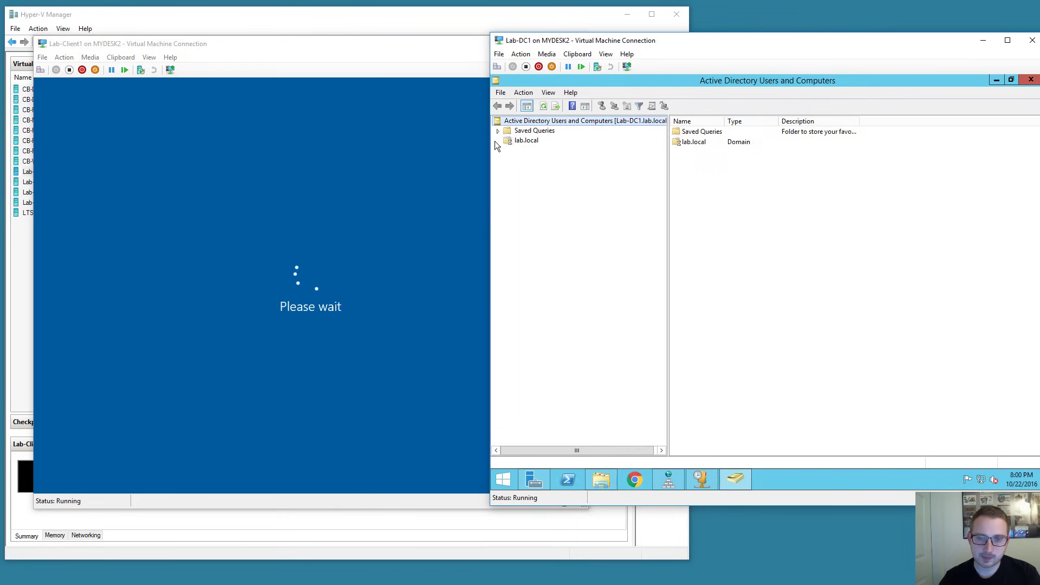
Move the LAB-CLIENT1 computer account from Computers into the Lab - Computers OU.
left_click(498, 140)
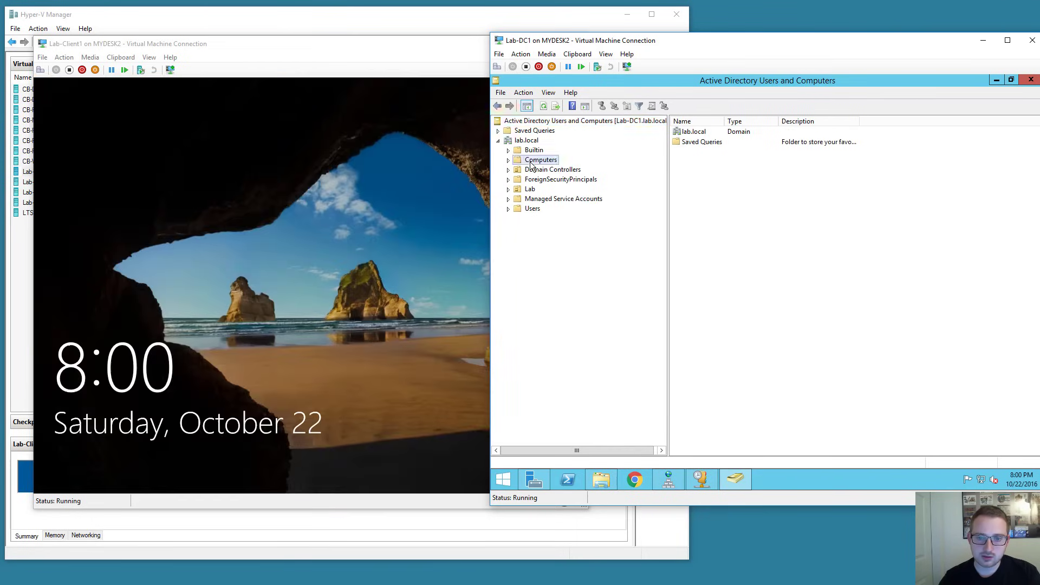
left_click(533, 160)
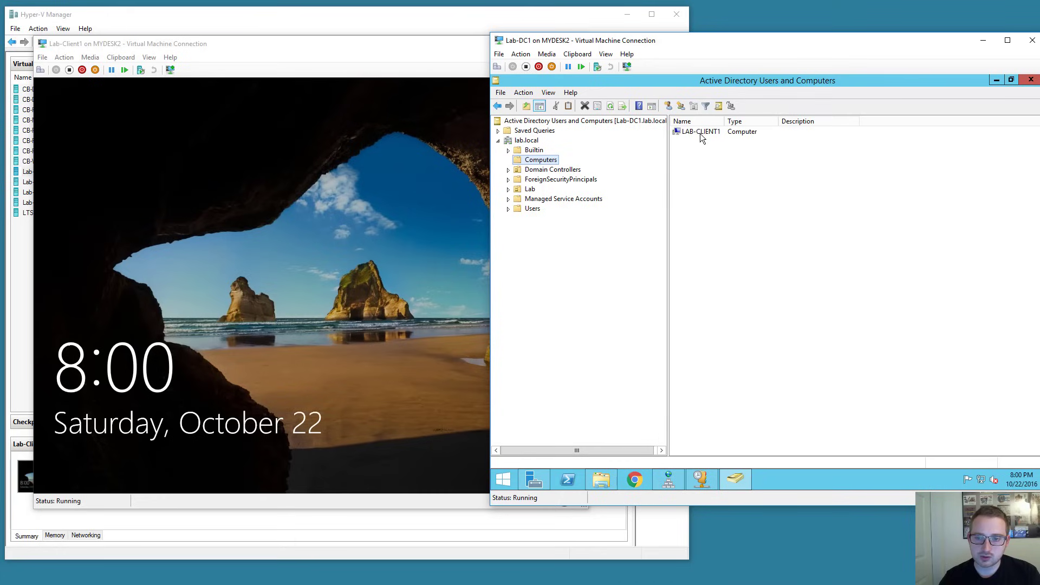
left_click(697, 131)
left_click(509, 189)
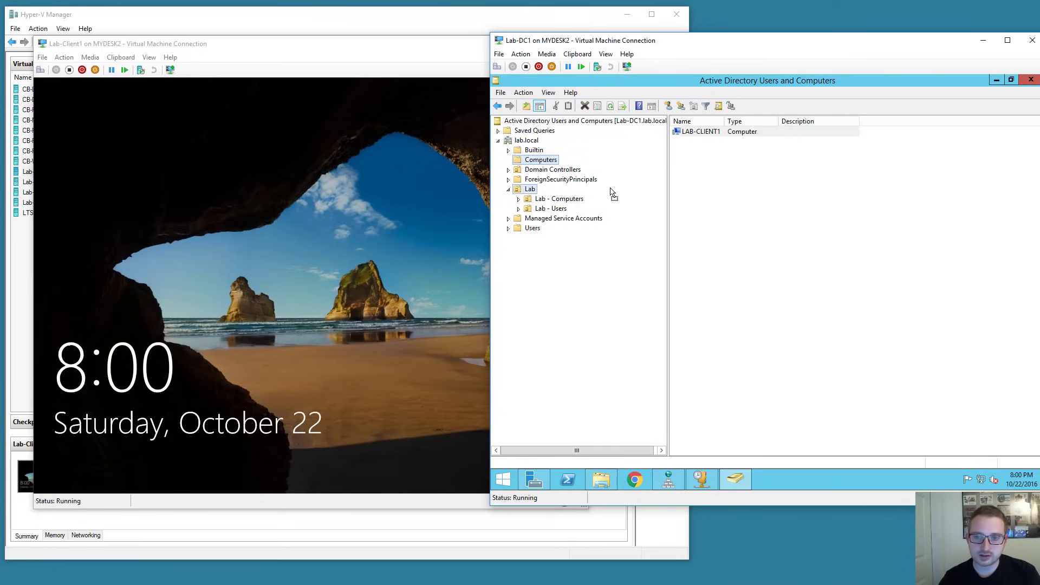
left_click_drag(570, 203, 559, 203)
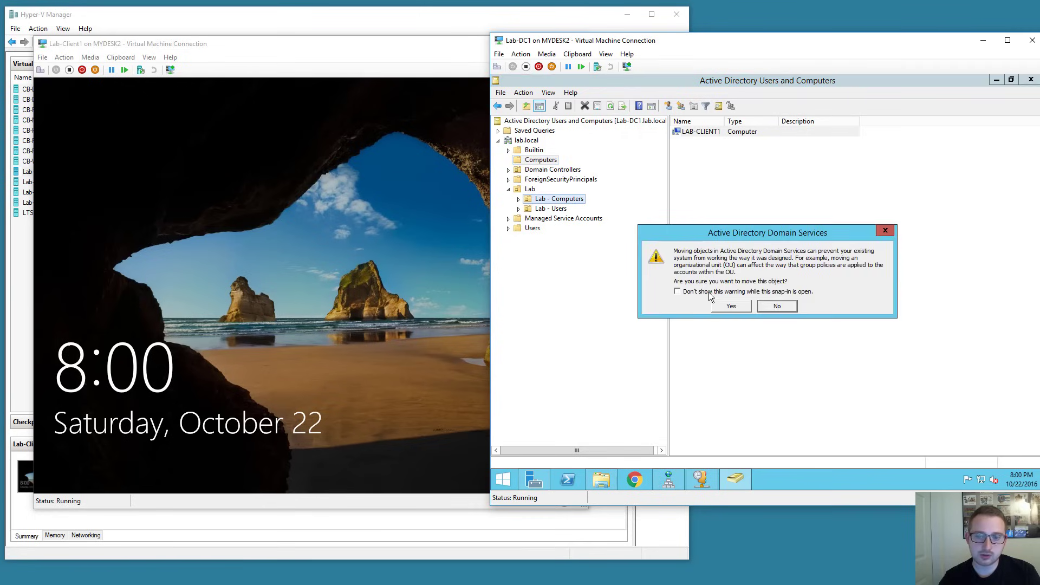
left_click(731, 307)
left_click(548, 200)
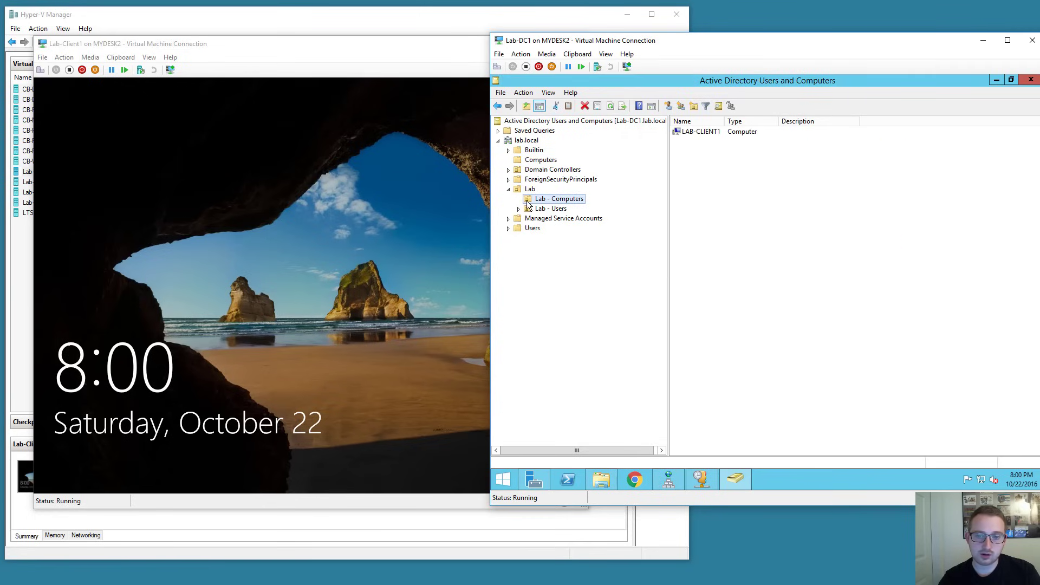
left_click(337, 202)
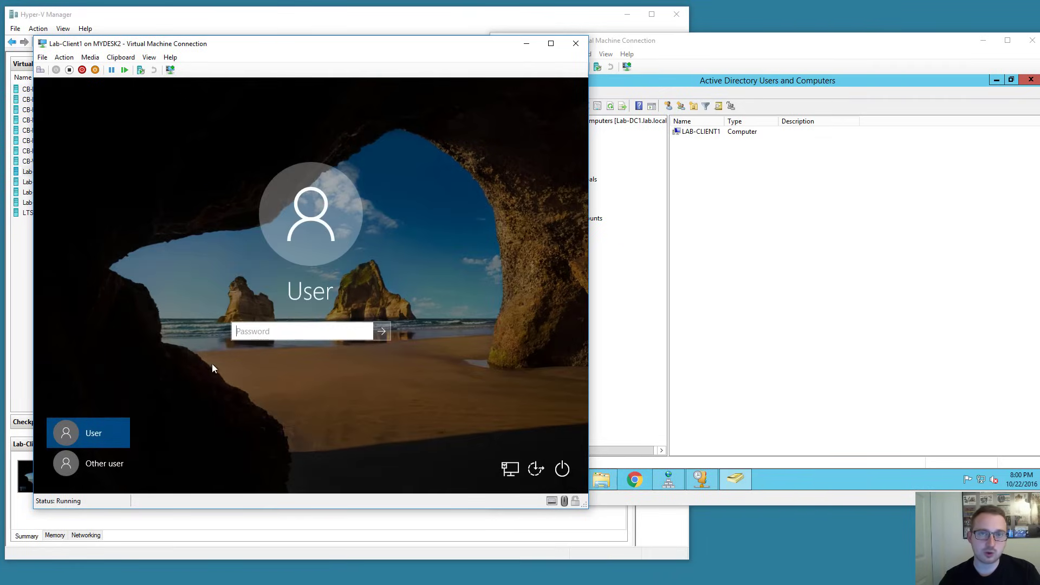
Sign in to Lab-Client1 as a domain user and wait for the Windows 10 desktop.
left_click(101, 469)
type("ge")
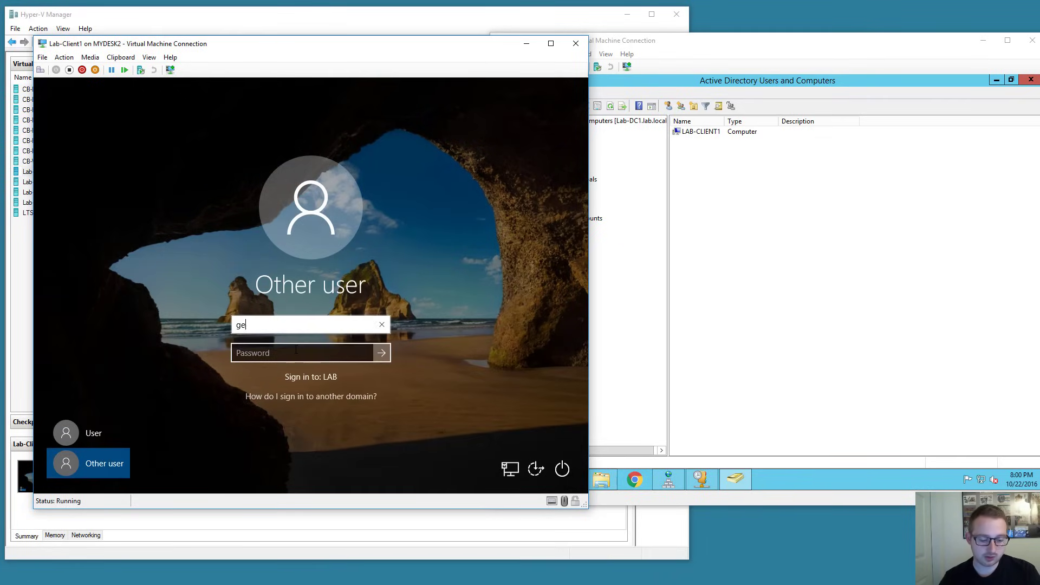
type("orge")
left_click(296, 350)
type("***")
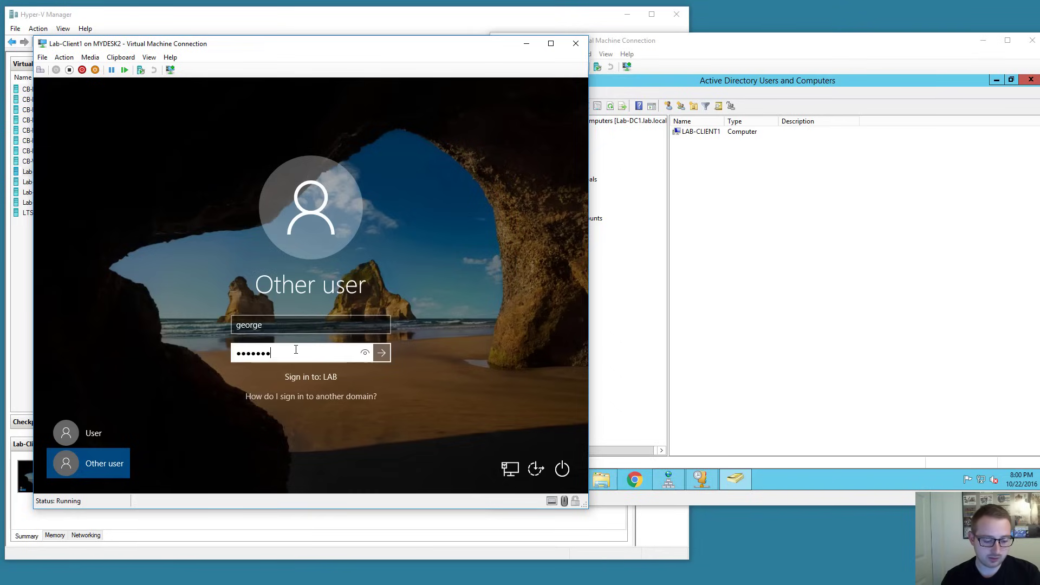
type("****")
key("Return")
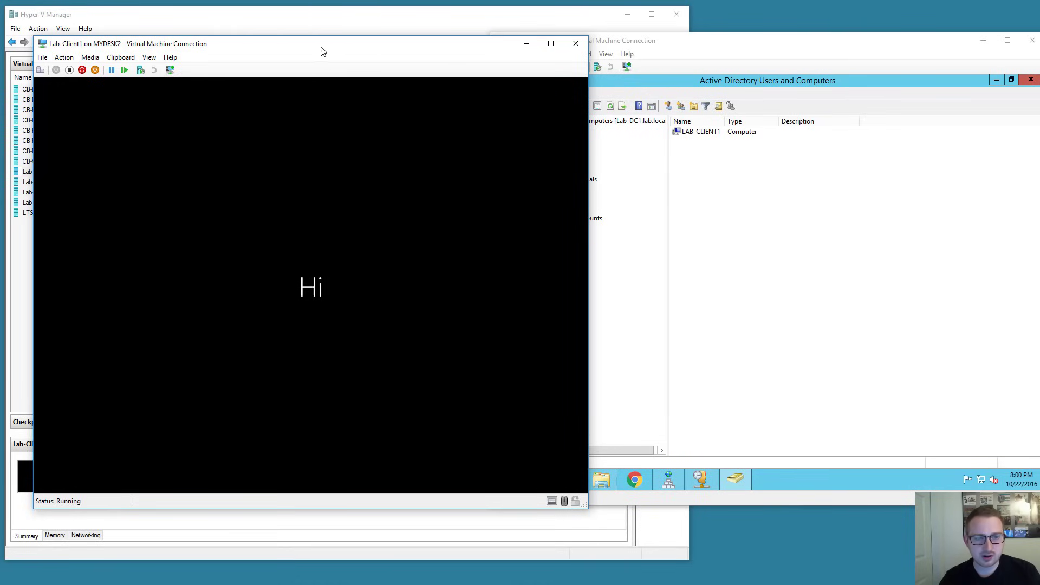
left_click_drag(323, 49, 303, 49)
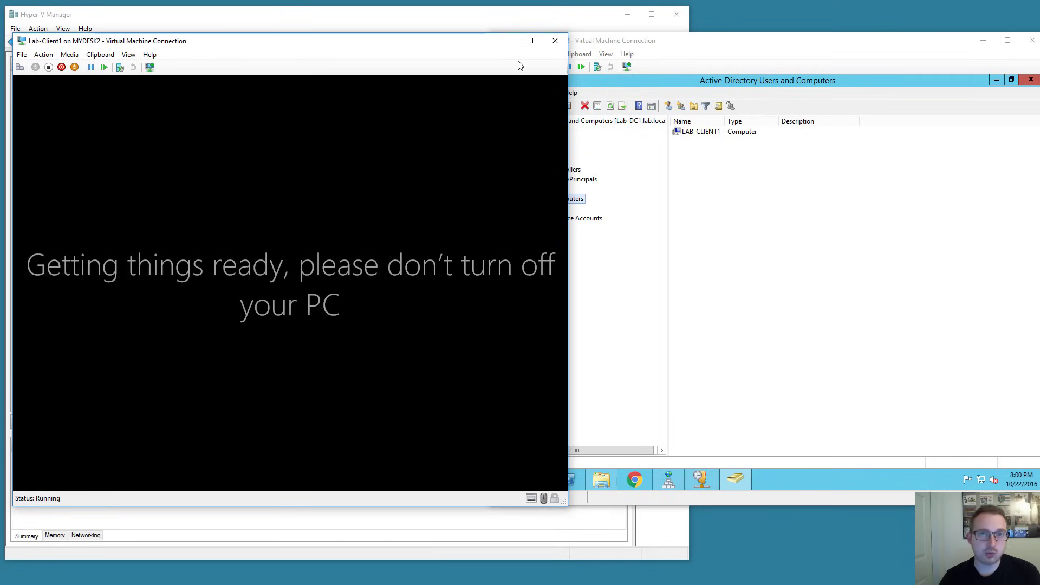
left_click(735, 67)
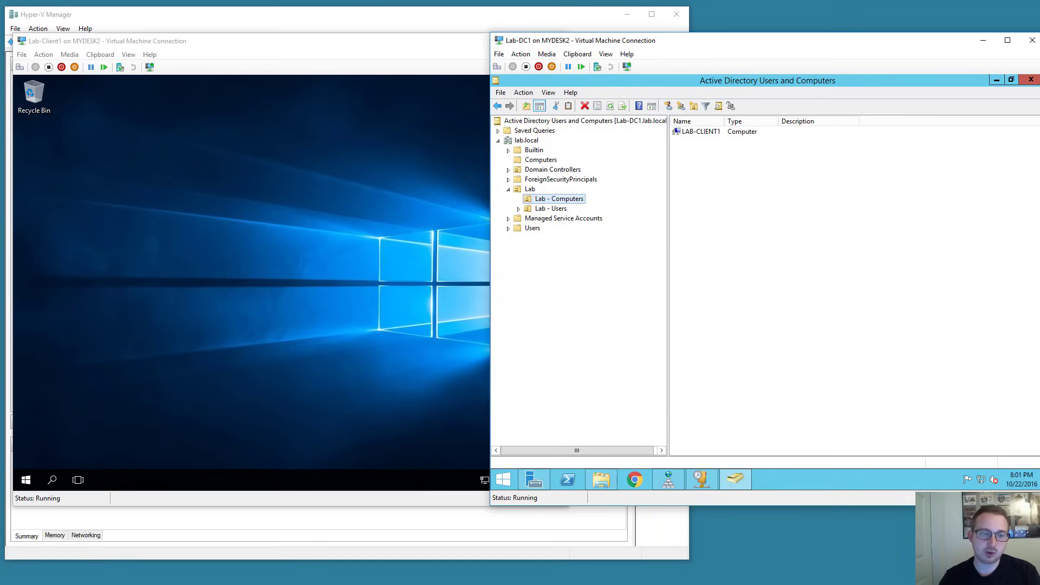
On Lab-Client1, open File Explorer, pin it to the taskbar, and maximize This PC.
left_click(317, 50)
right_click(25, 480)
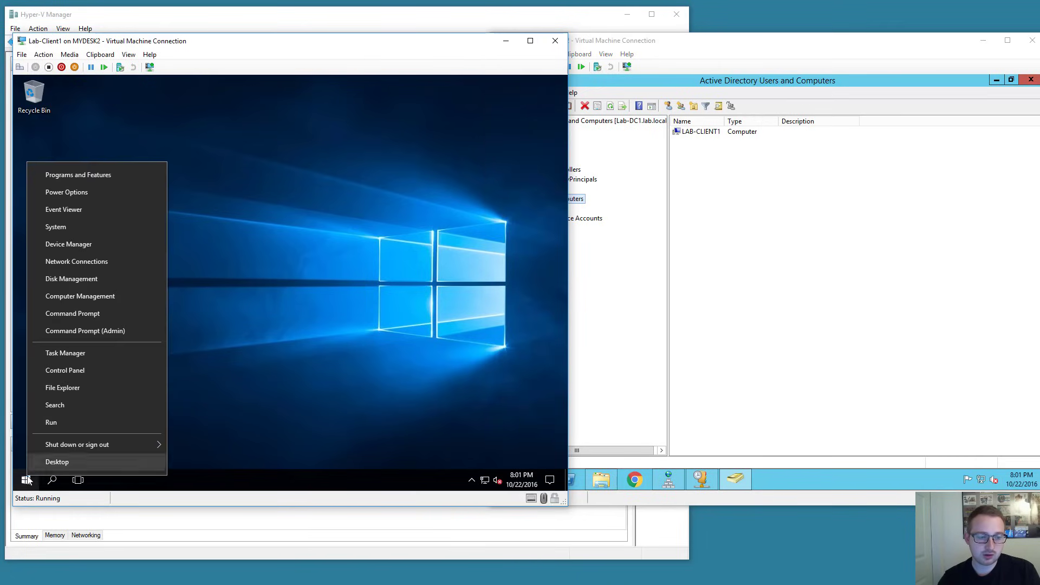
left_click(74, 388)
right_click(105, 480)
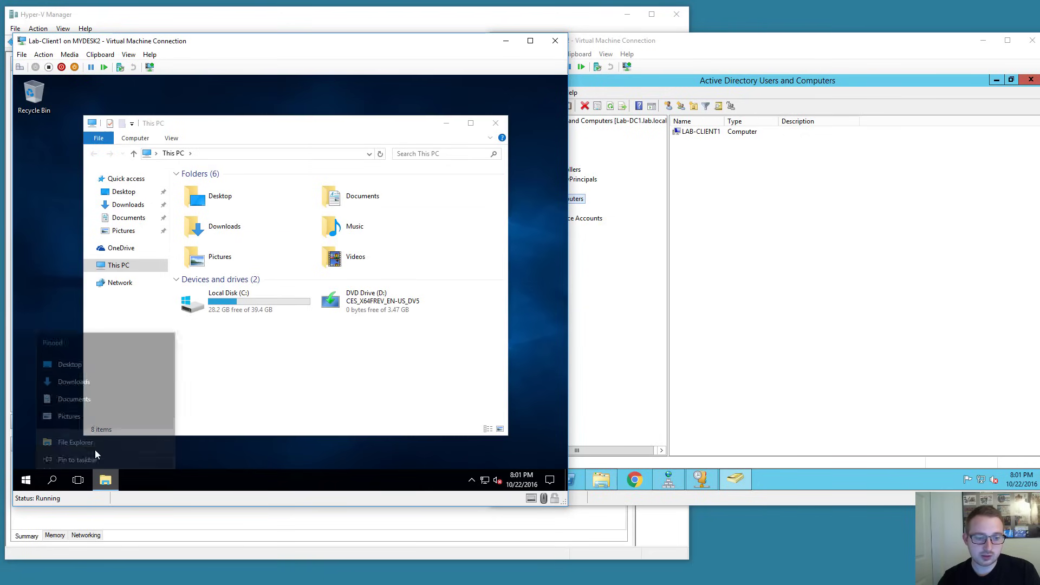
left_click(90, 440)
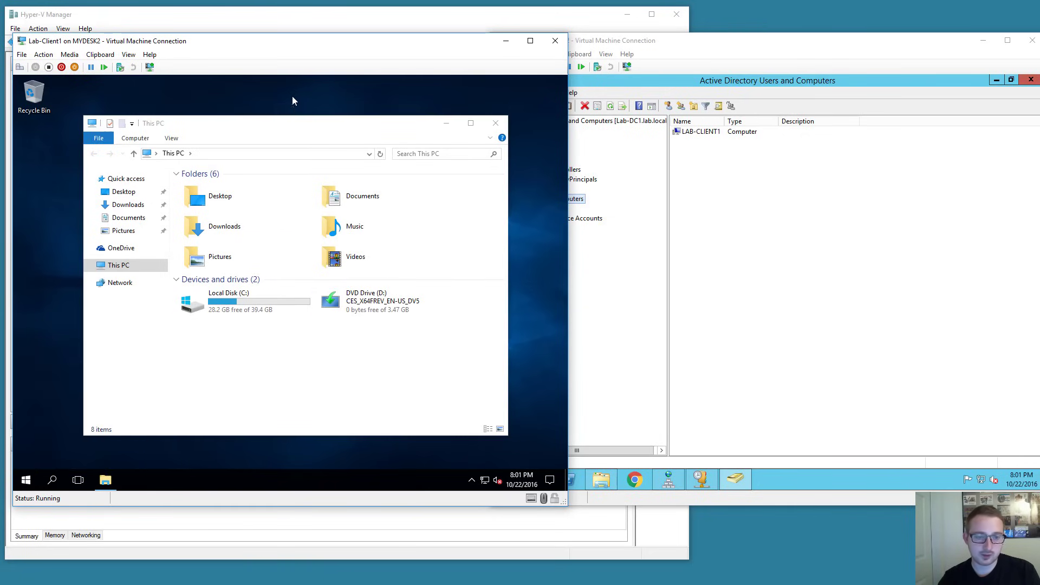
left_click_drag(282, 130, 255, 120)
double_click(254, 120)
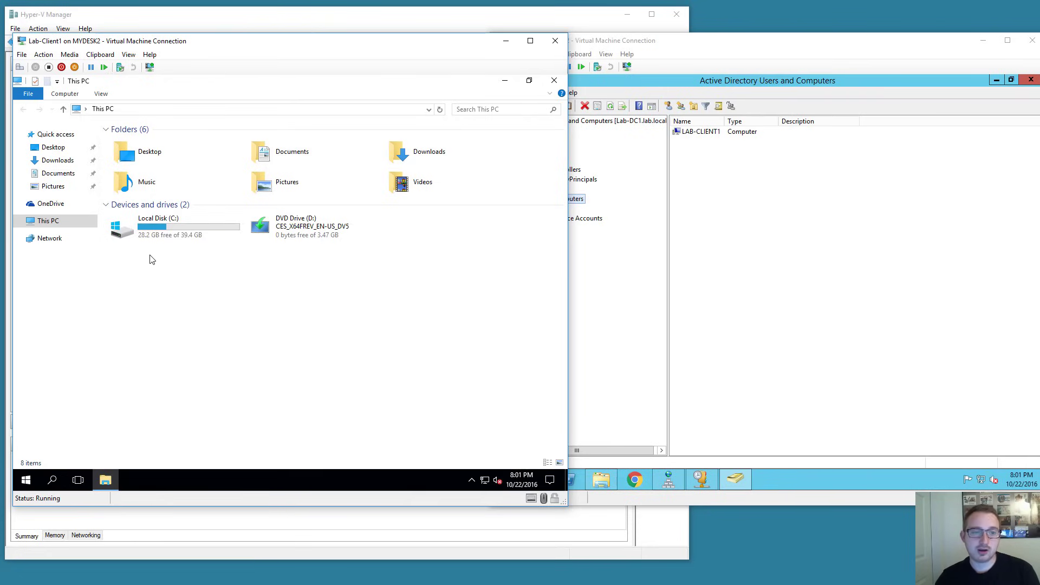
Switch to the domain controller VM and bring up its Start menu.
left_click_drag(151, 259, 257, 351)
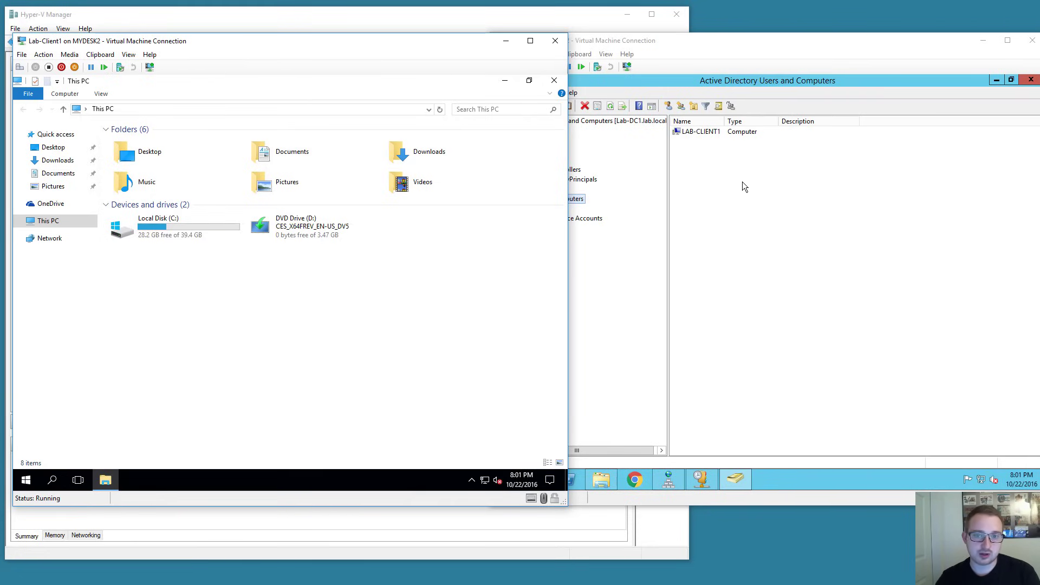
left_click(718, 105)
left_click(503, 479)
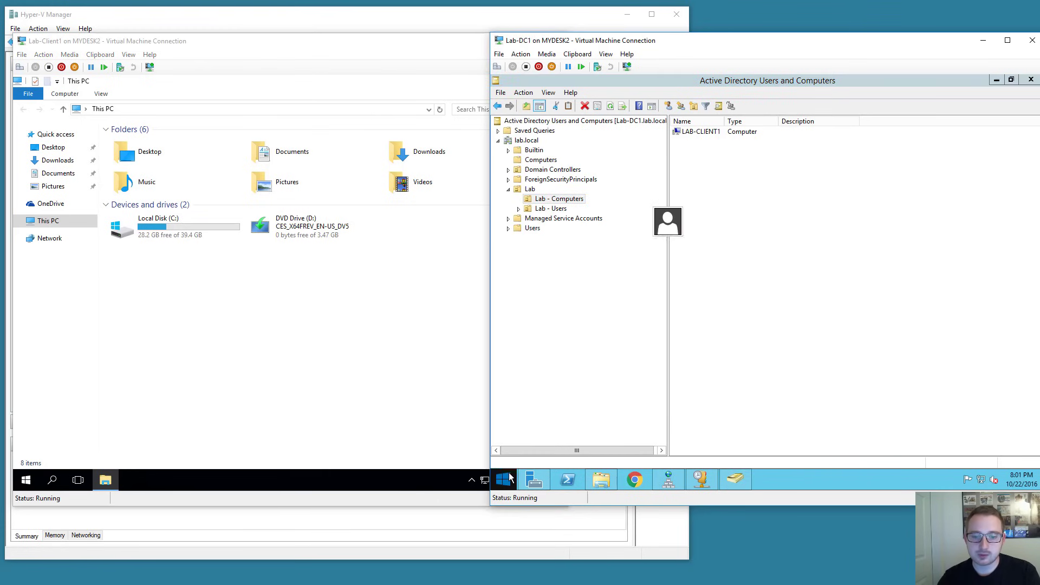
Create a new folder named 'Share' on the domain controller's C: drive.
left_click(685, 304)
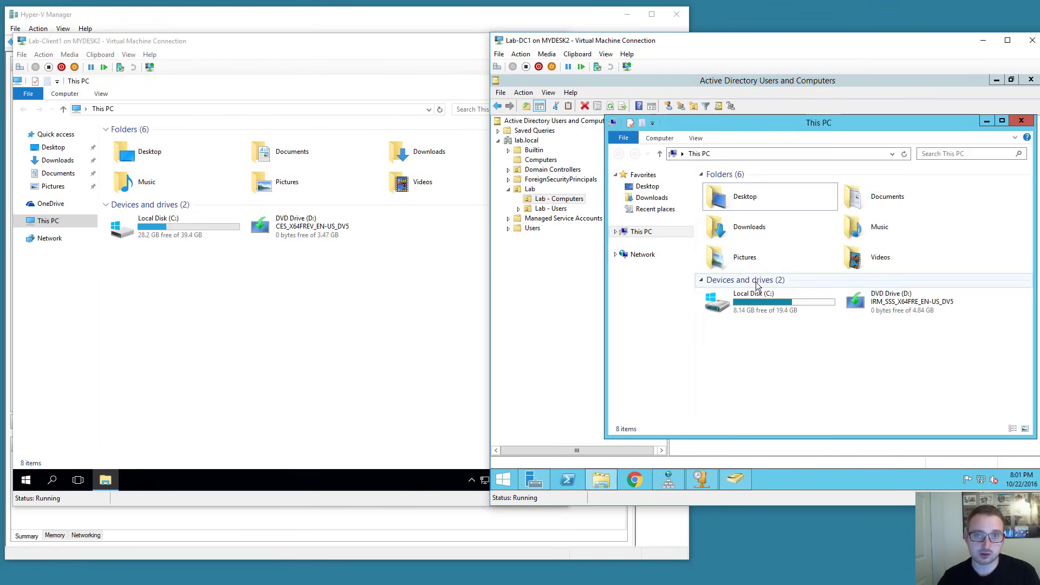
double_click(762, 298)
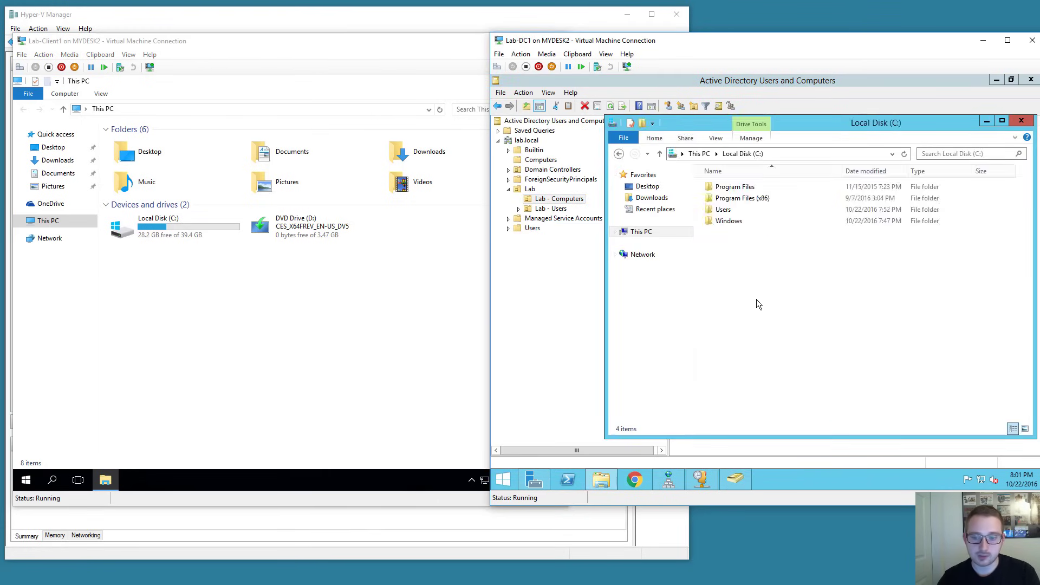
right_click(724, 253)
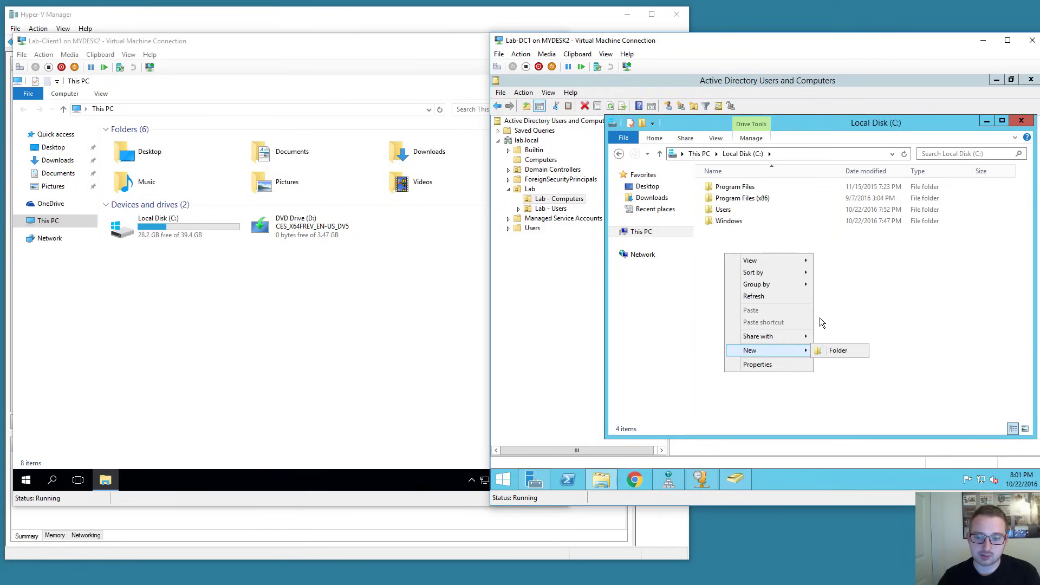
left_click(837, 351)
type("Share")
key("Return")
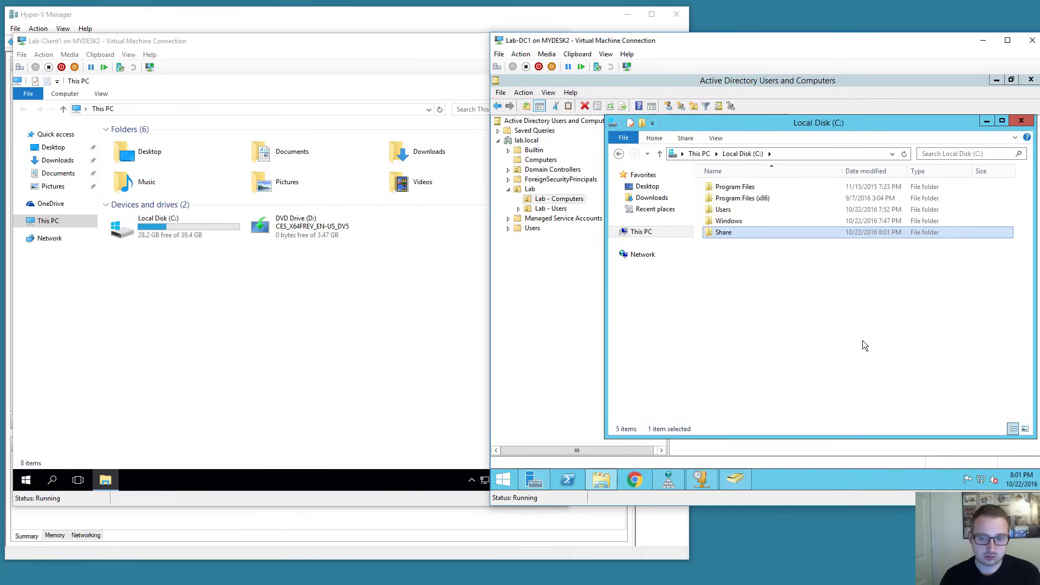
Share the folder on the network, giving Everyone full control of the share.
right_click(730, 235)
left_click(765, 409)
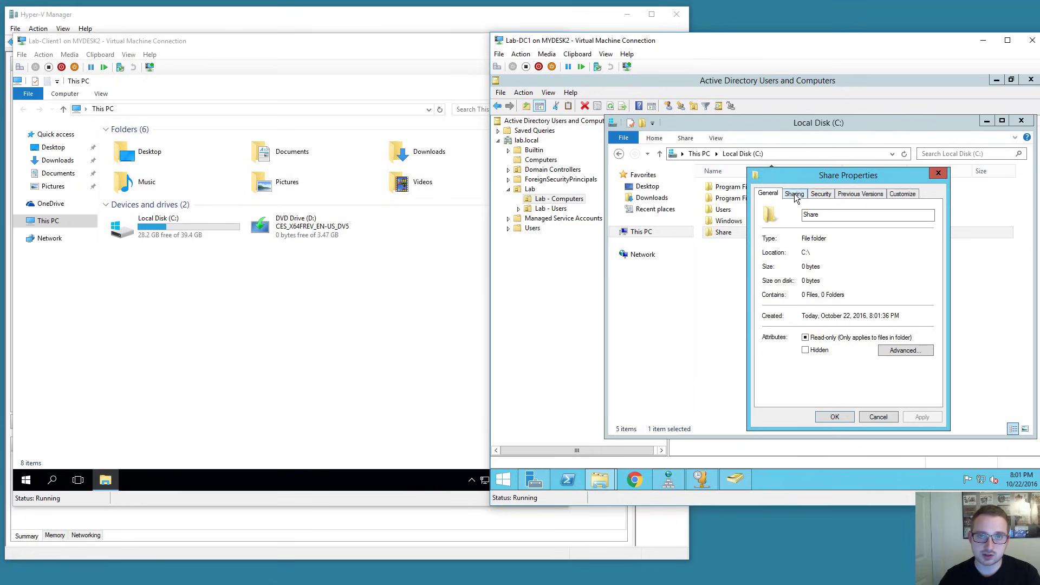
left_click(794, 194)
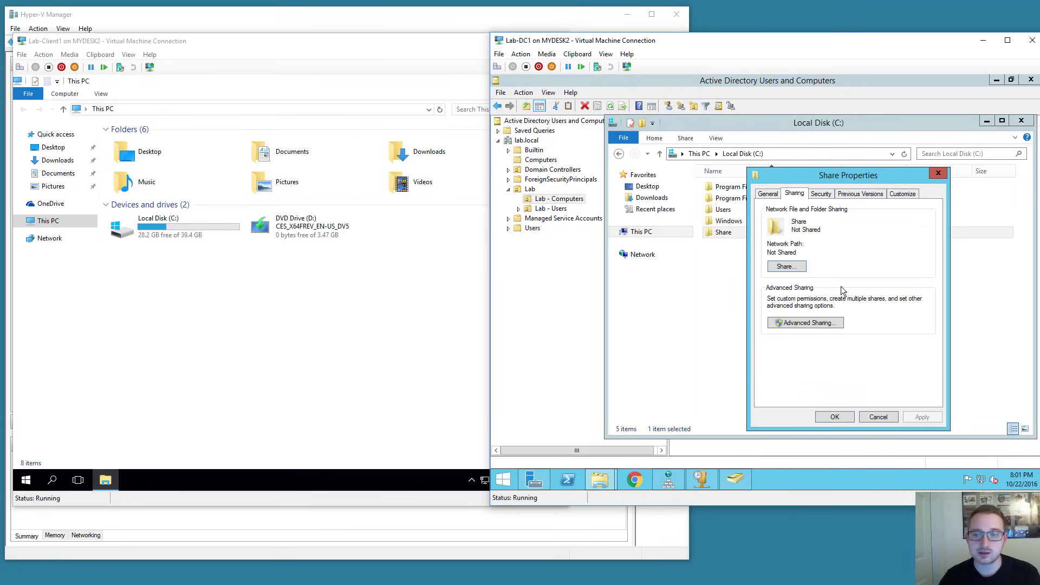
left_click(830, 323)
left_click(768, 214)
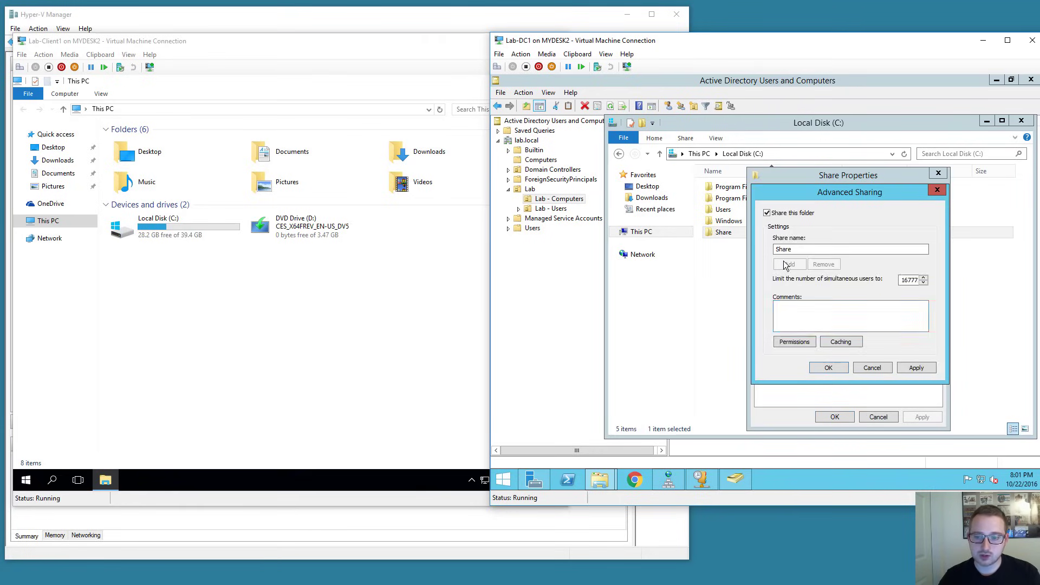
left_click(795, 342)
left_click(893, 332)
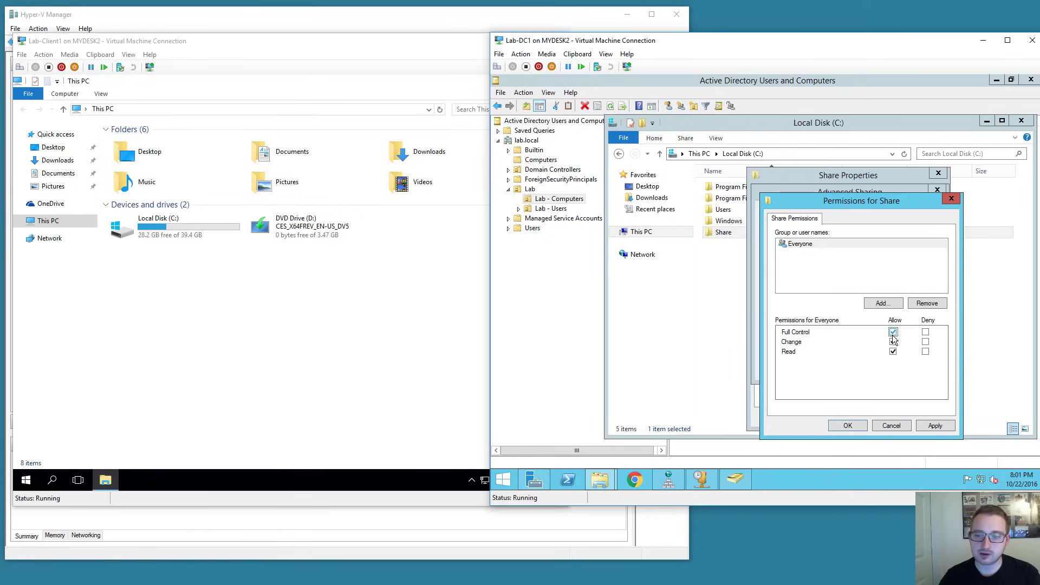
left_click(848, 426)
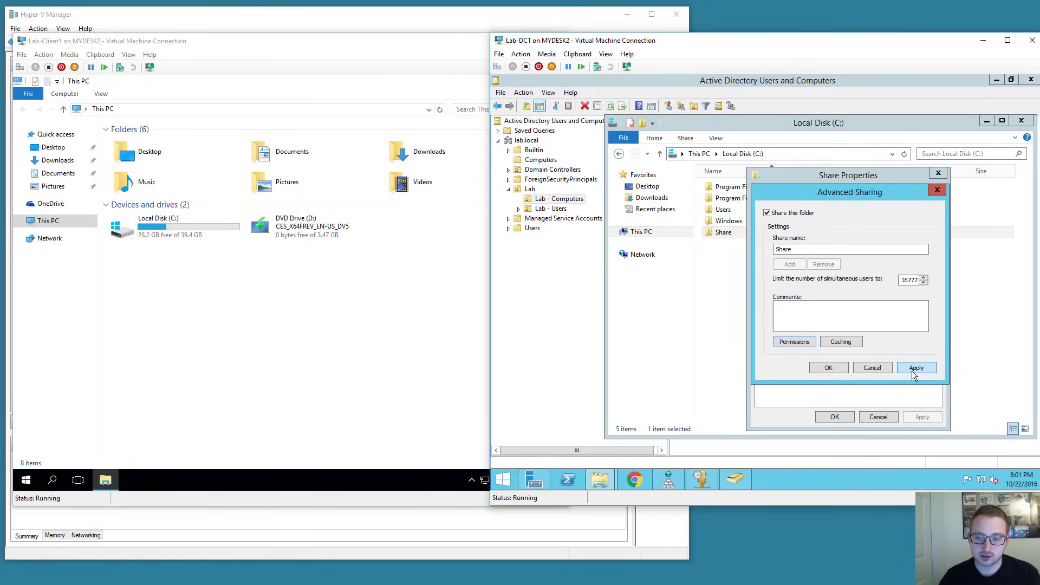
left_click(829, 367)
Disable permission inheritance on Share and remove all inherited entries.
left_click(820, 193)
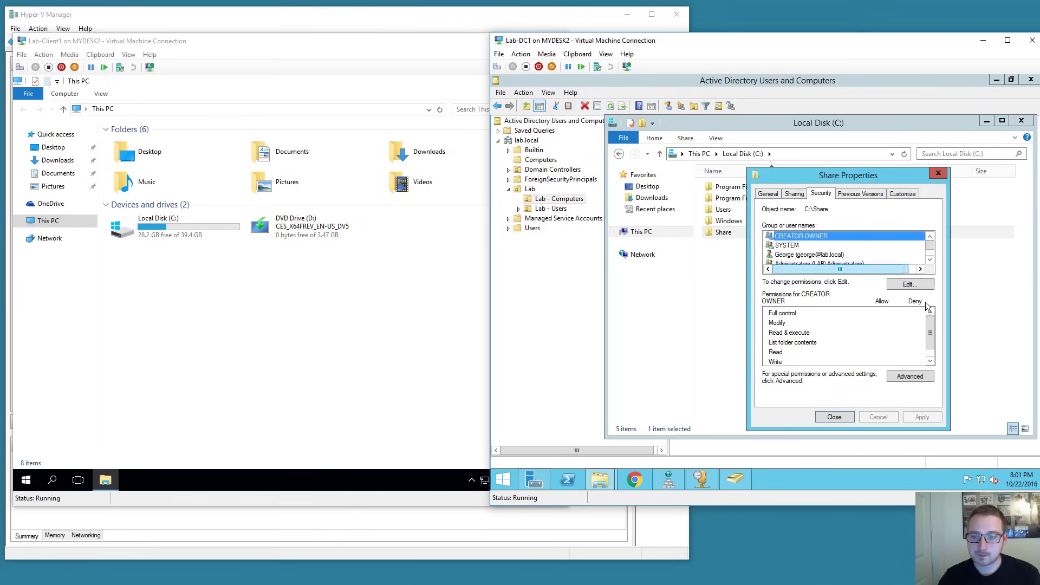
left_click(910, 377)
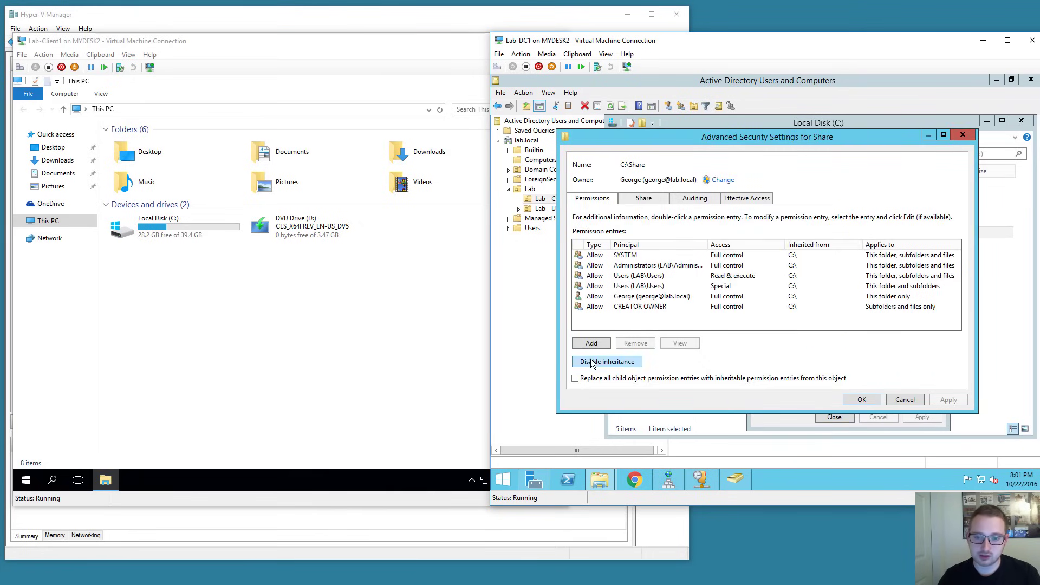
left_click(591, 362)
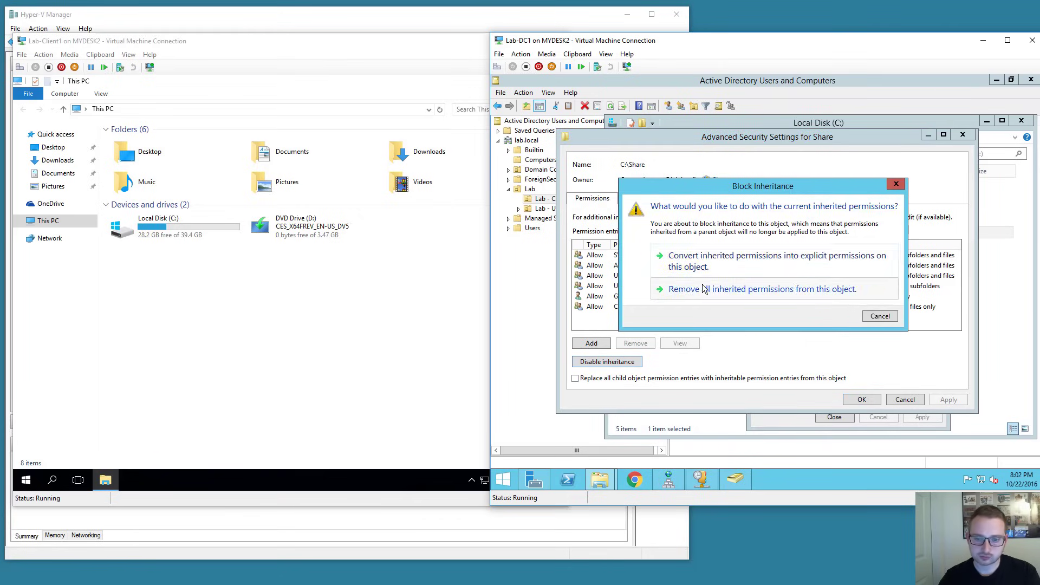
left_click(705, 290)
Add a permission entry giving SYSTEM full control of Share.
left_click(602, 341)
key("Return")
type("system")
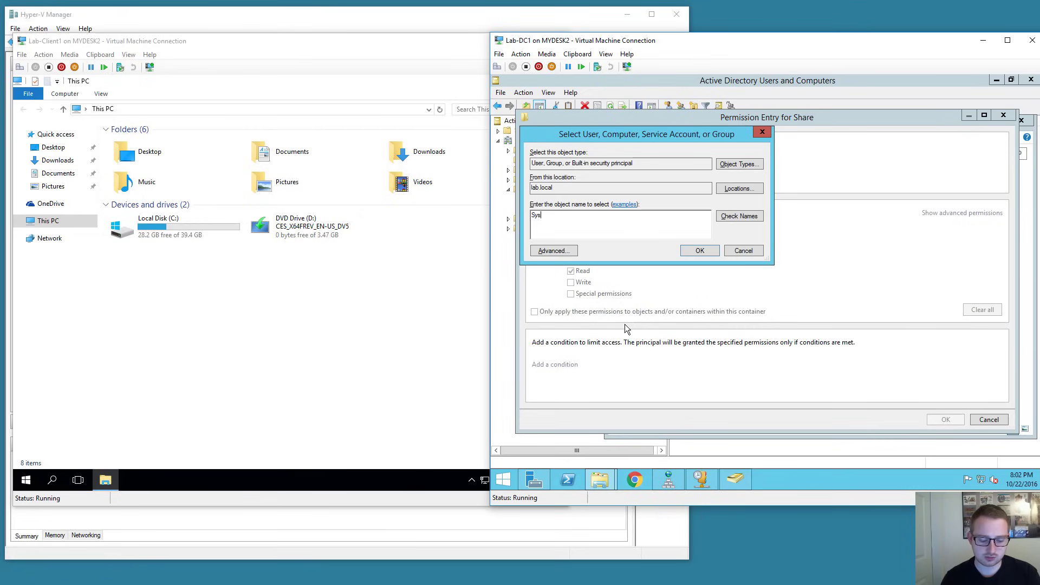
key("Return")
left_click(592, 228)
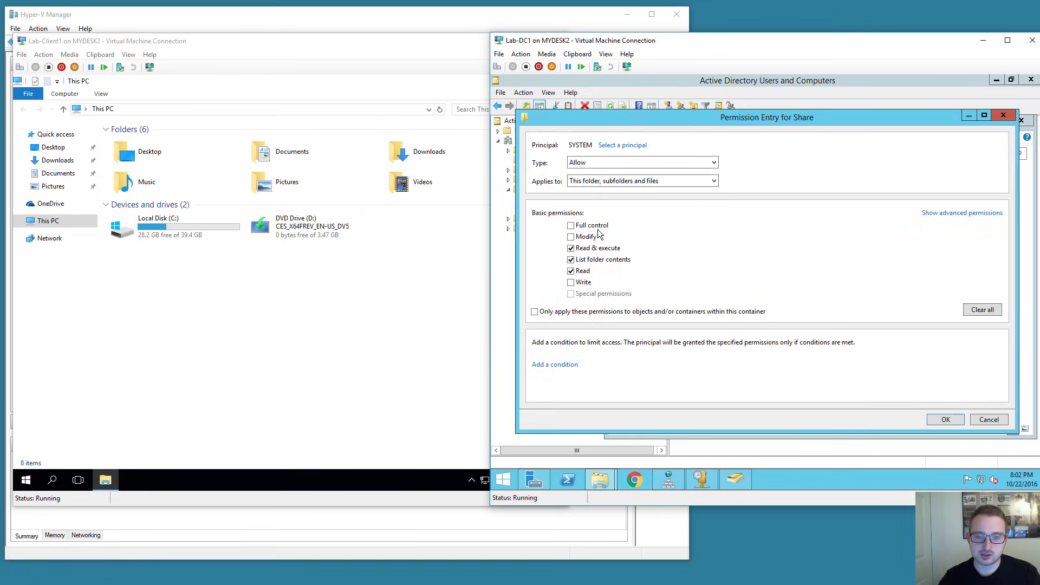
left_click(945, 419)
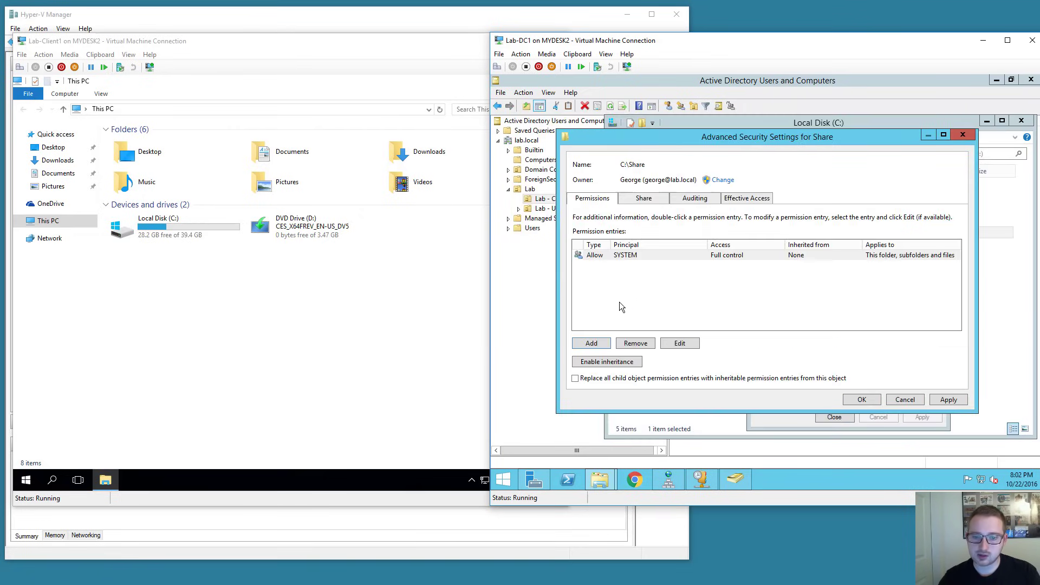
Add a Domain Users full-control entry and apply the advanced permissions.
left_click(592, 344)
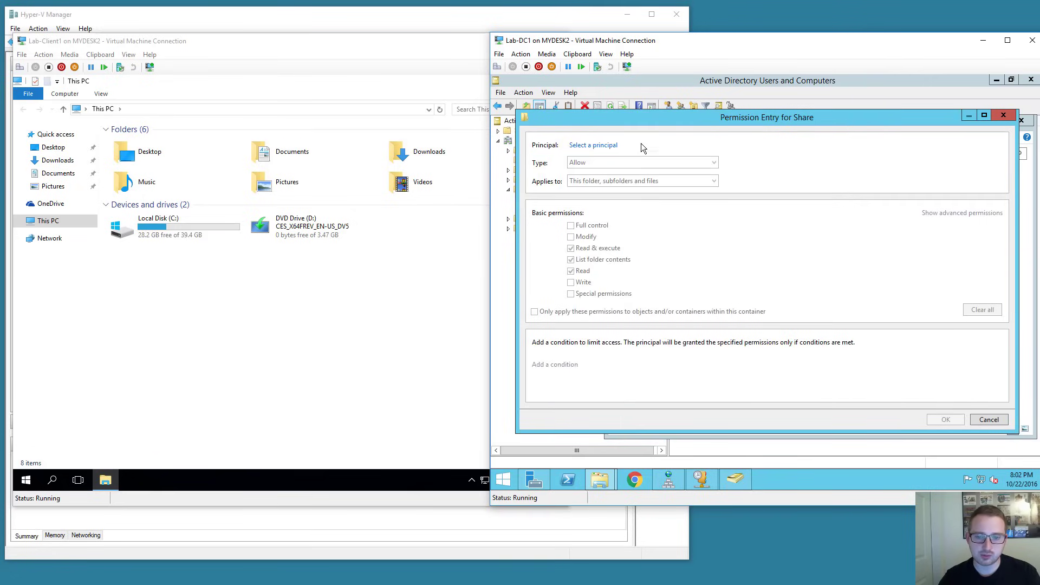
left_click(604, 148)
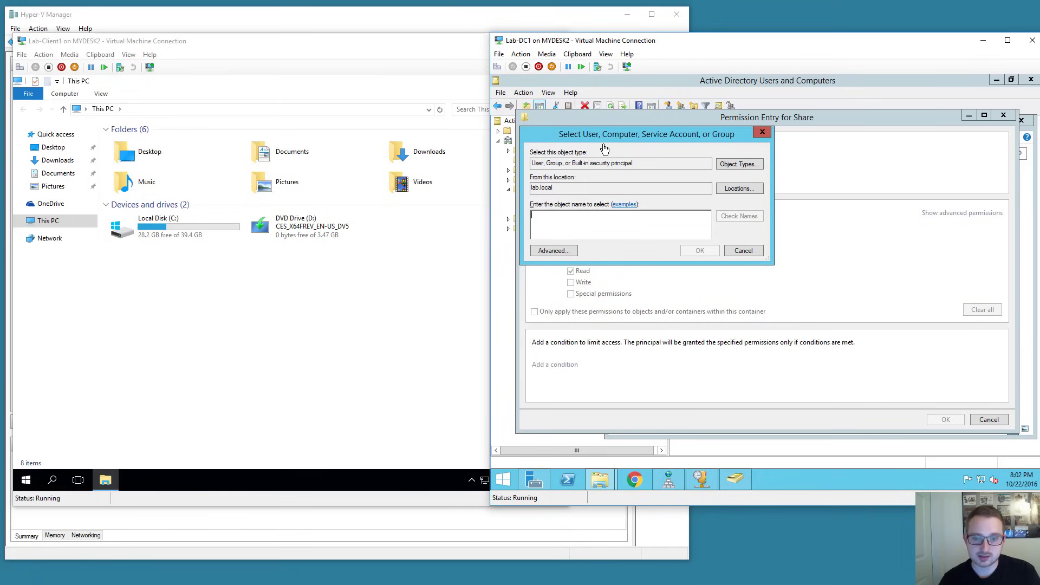
type("domain users")
key("Return")
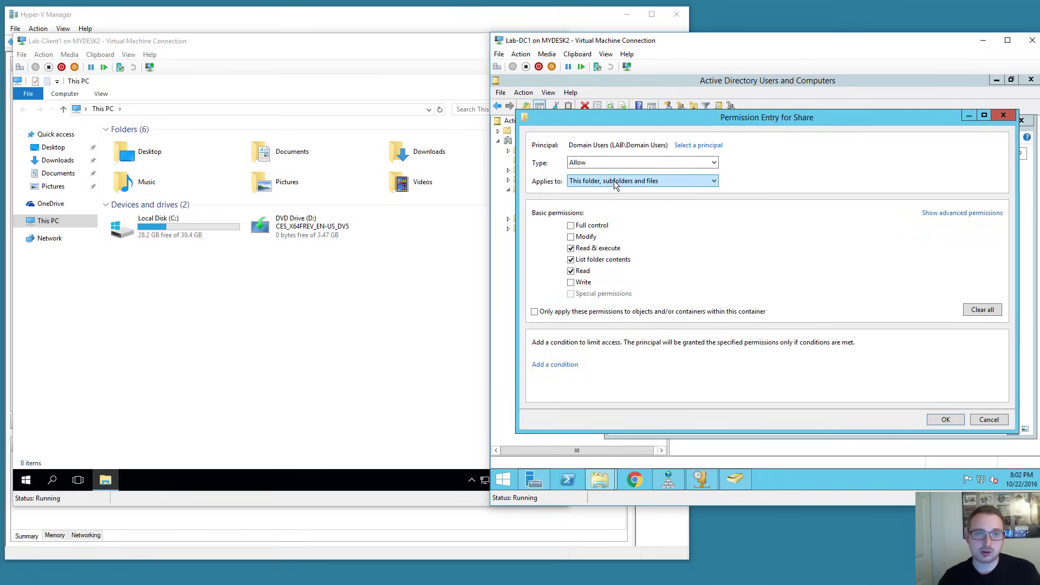
left_click(588, 227)
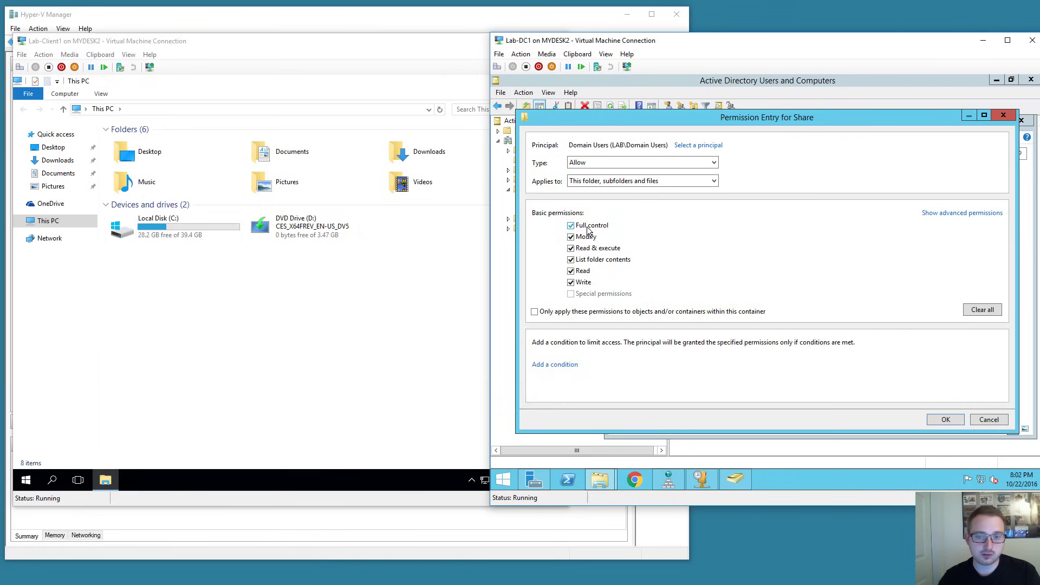
left_click(945, 420)
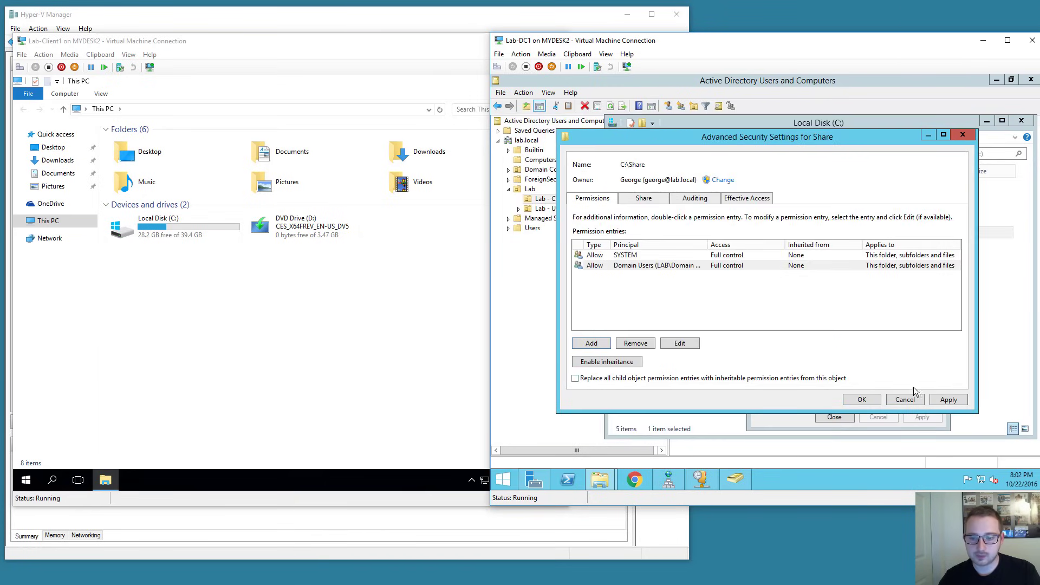
left_click(947, 400)
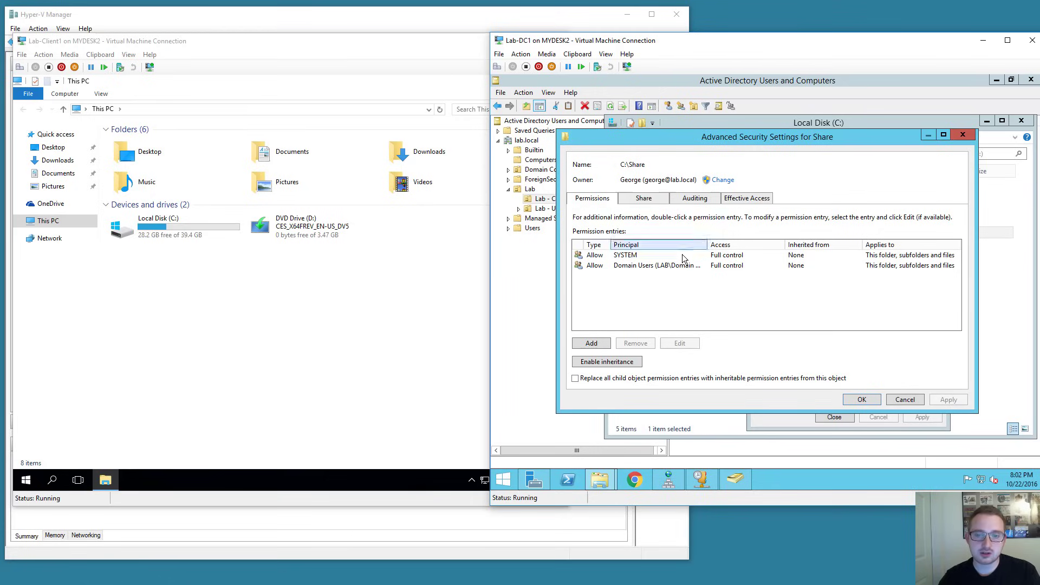
left_click_drag(708, 245, 725, 245)
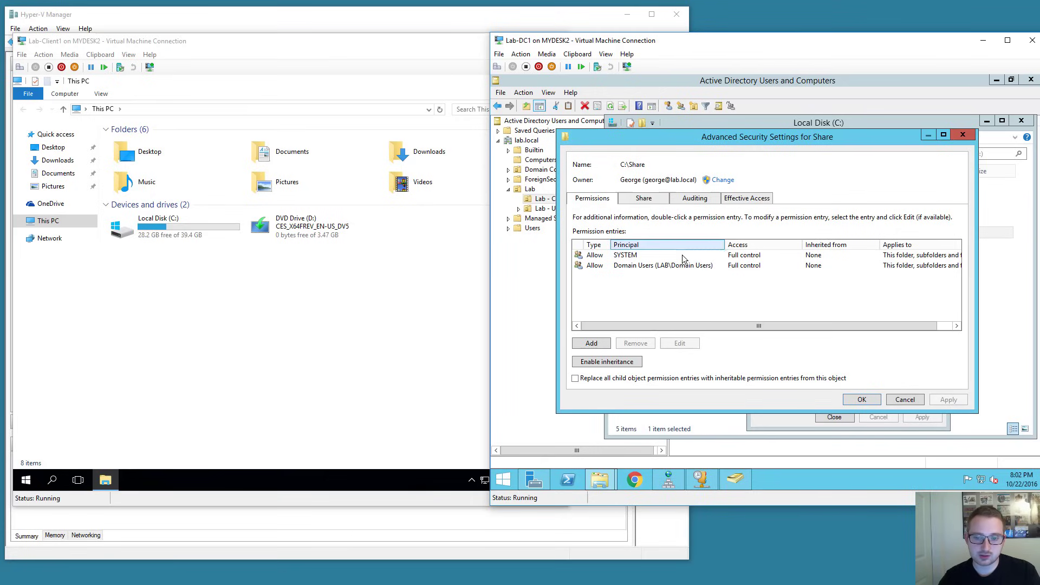
left_click(861, 399)
Close the Share properties and open the Share folder.
left_click(834, 417)
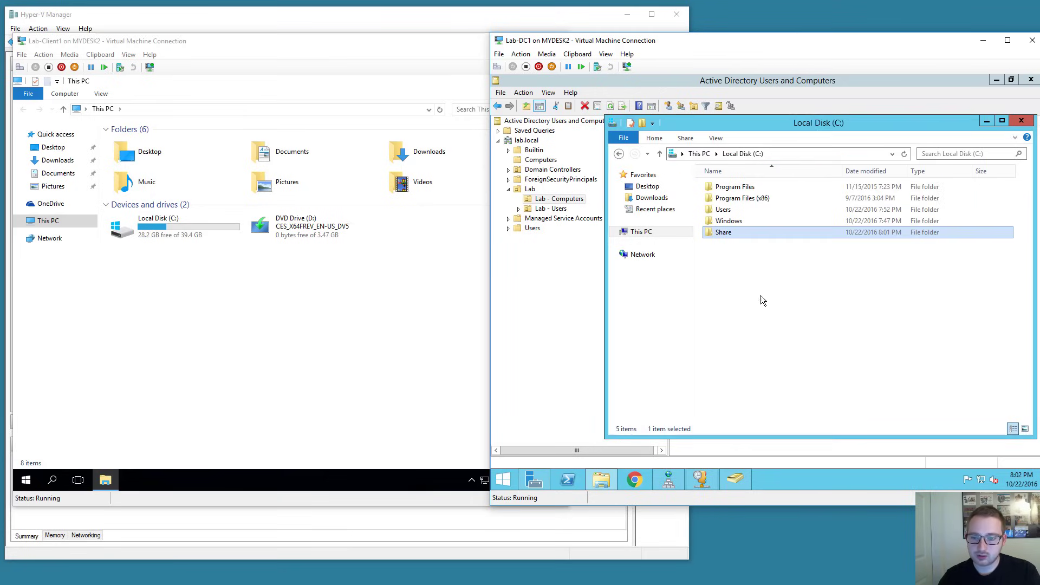
double_click(723, 234)
key("BackSpace")
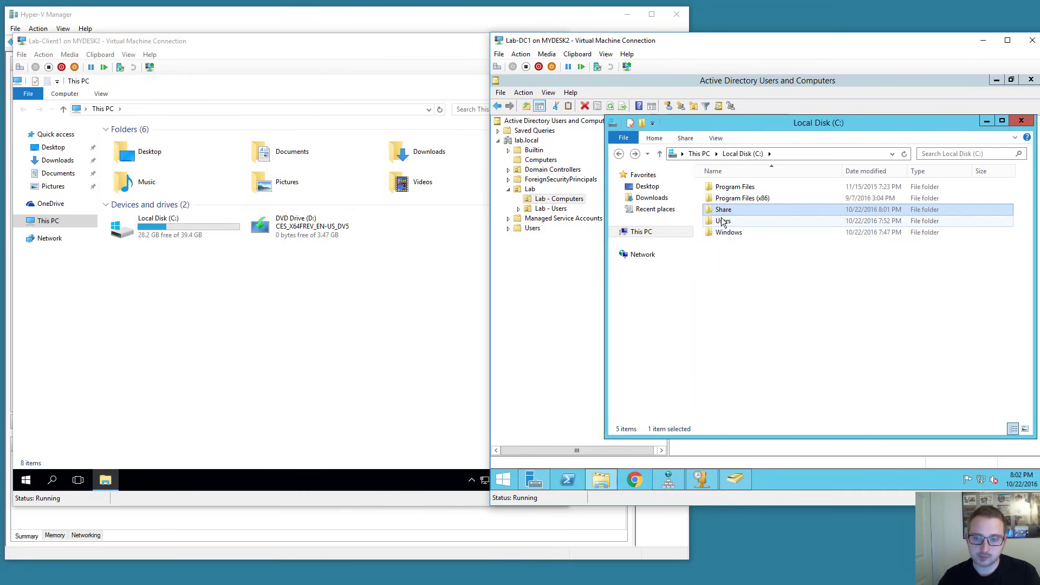
double_click(720, 212)
Create a 'Hello World' text document in Share containing 'Hello' and save it.
right_click(728, 216)
mouse_move(788, 339)
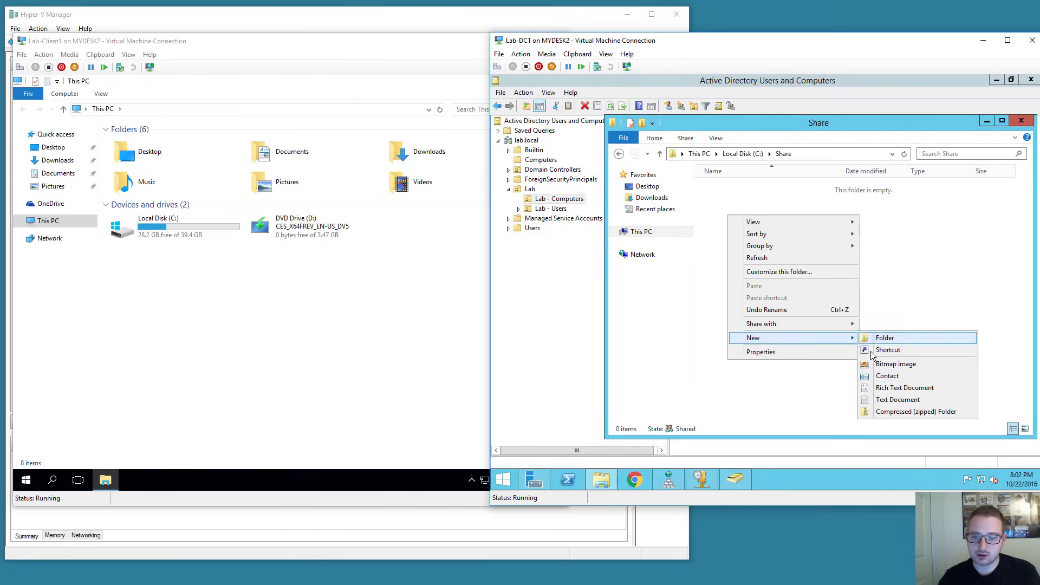
left_click(883, 401)
type("H")
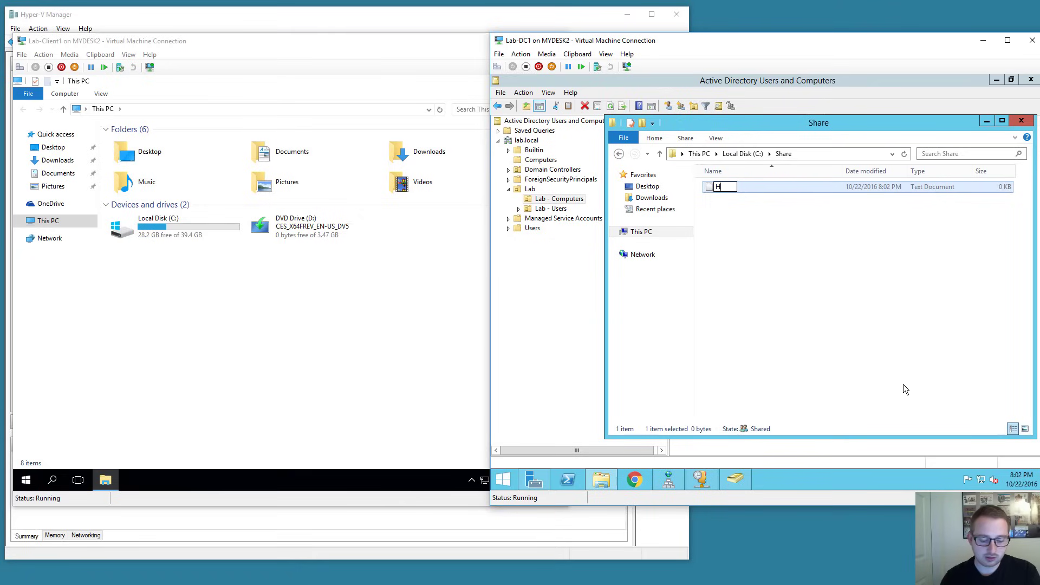
type("ello World")
key("Return")
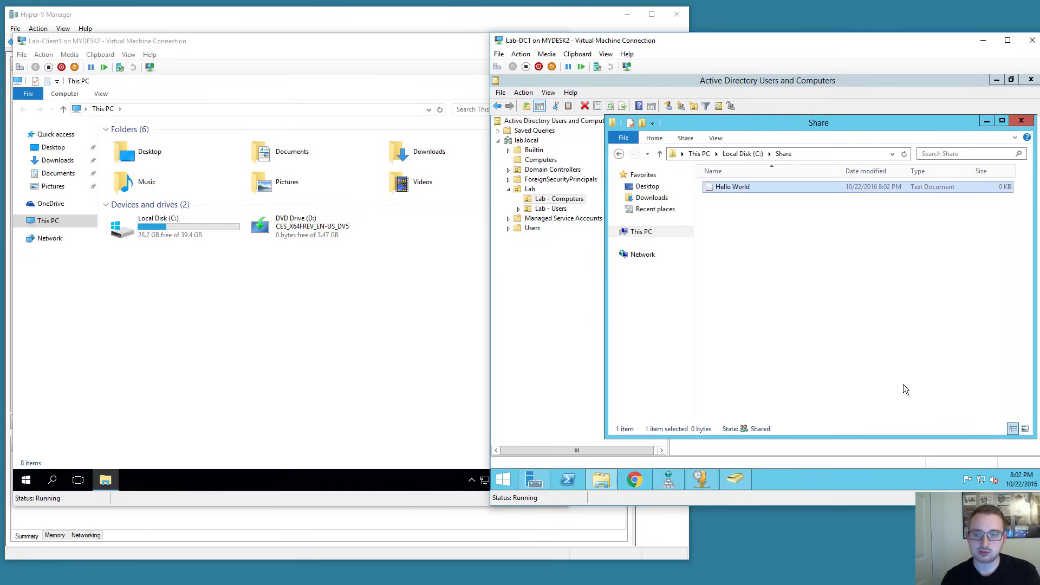
key("Return")
type("Hello")
key("ctrl+s")
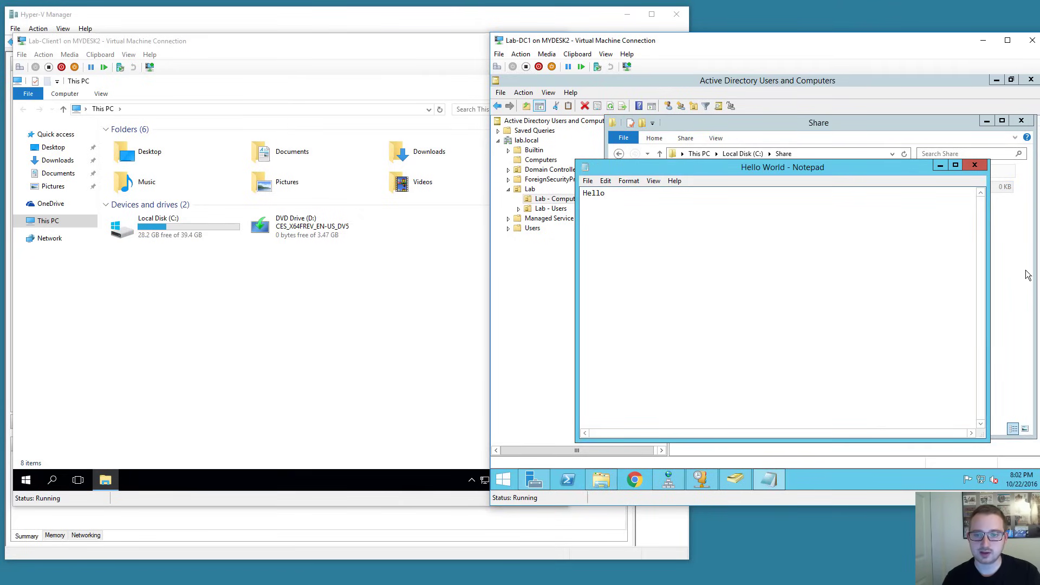
left_click(976, 166)
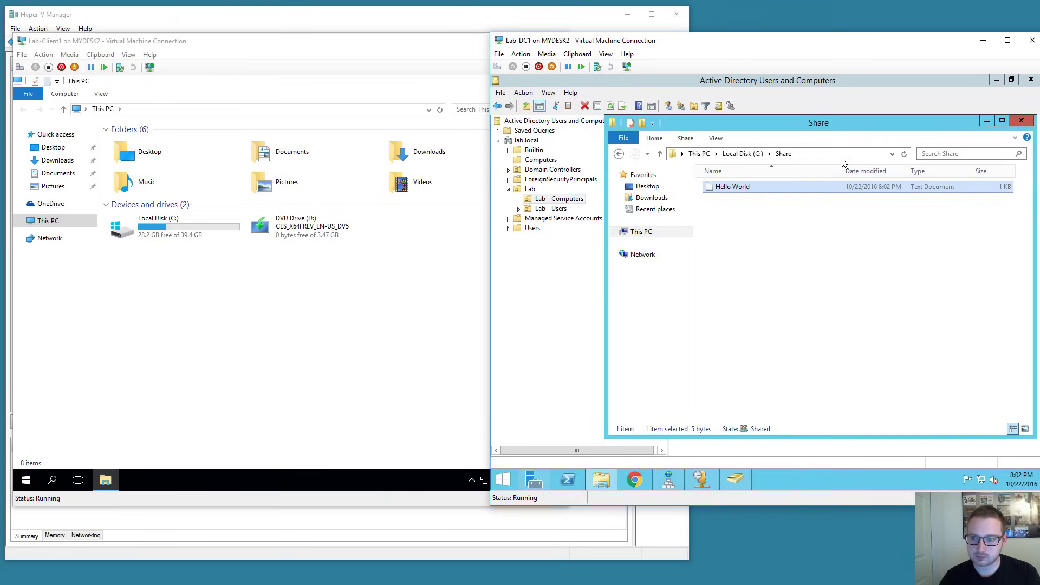
Browse to \\lab-dc1\Share over the network and copy its path.
left_click(743, 153)
left_click(788, 154)
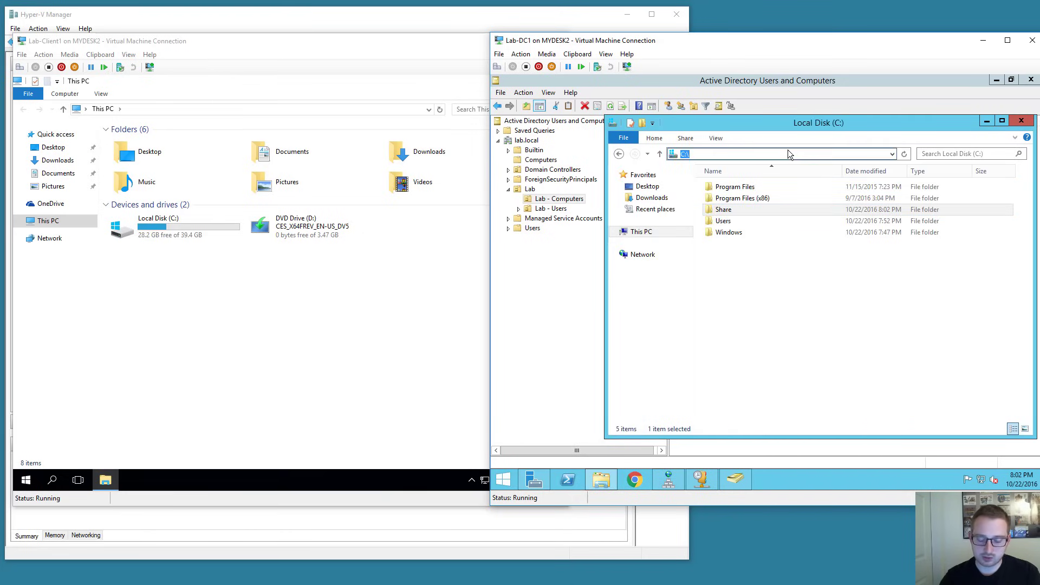
type("\\lab-dc1")
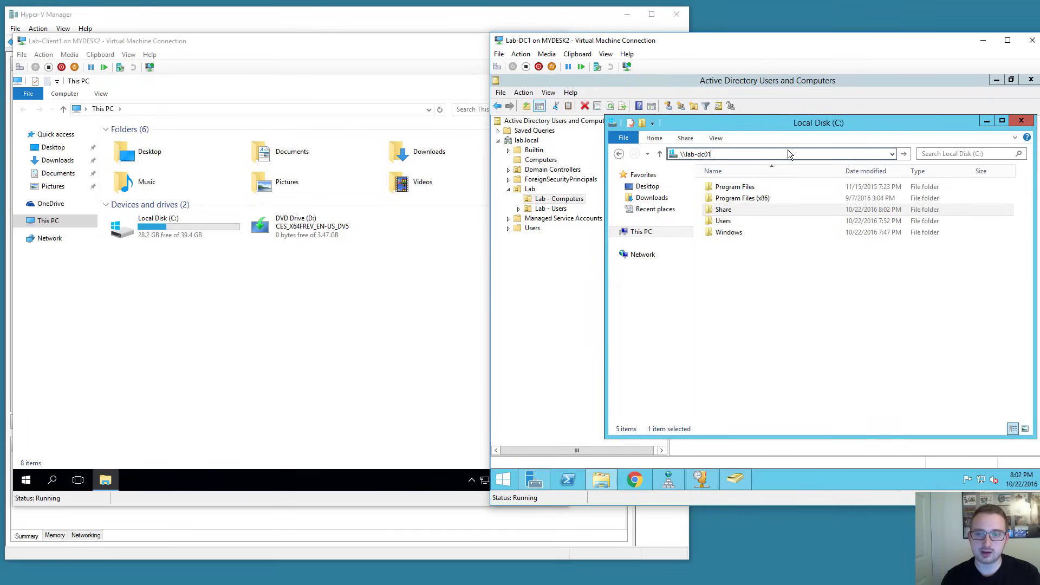
key("Return")
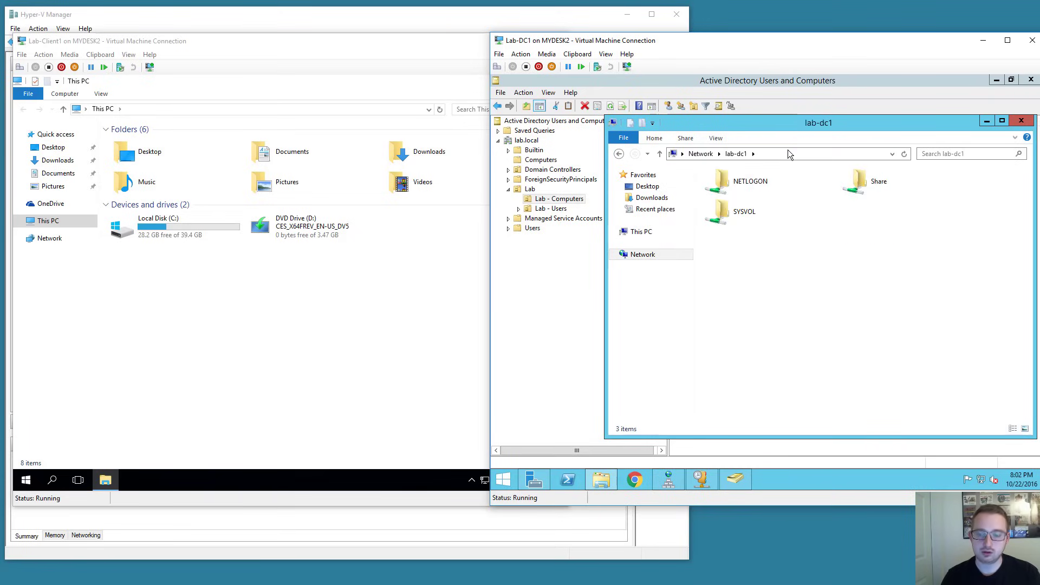
key("s")
key("Return")
left_click(790, 152)
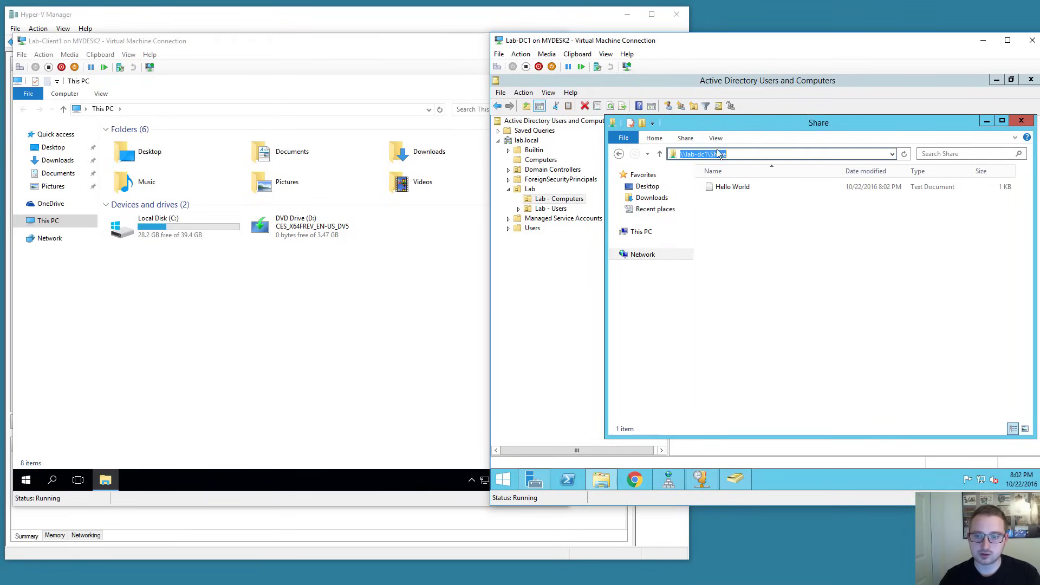
right_click(707, 155)
left_click(734, 188)
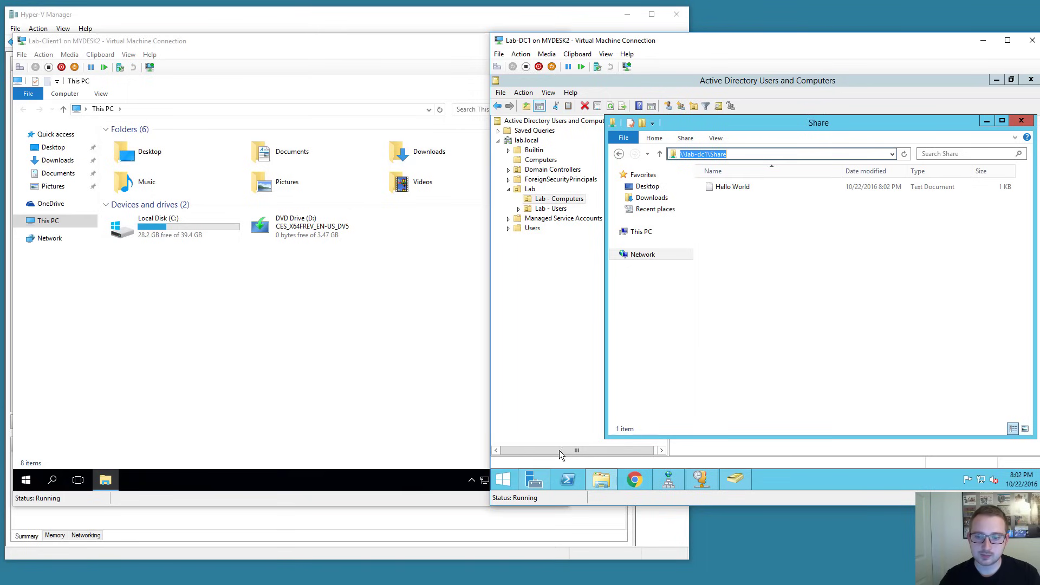
left_click(509, 478)
Launch Group Policy Management from Start search and maximize it.
type("grou")
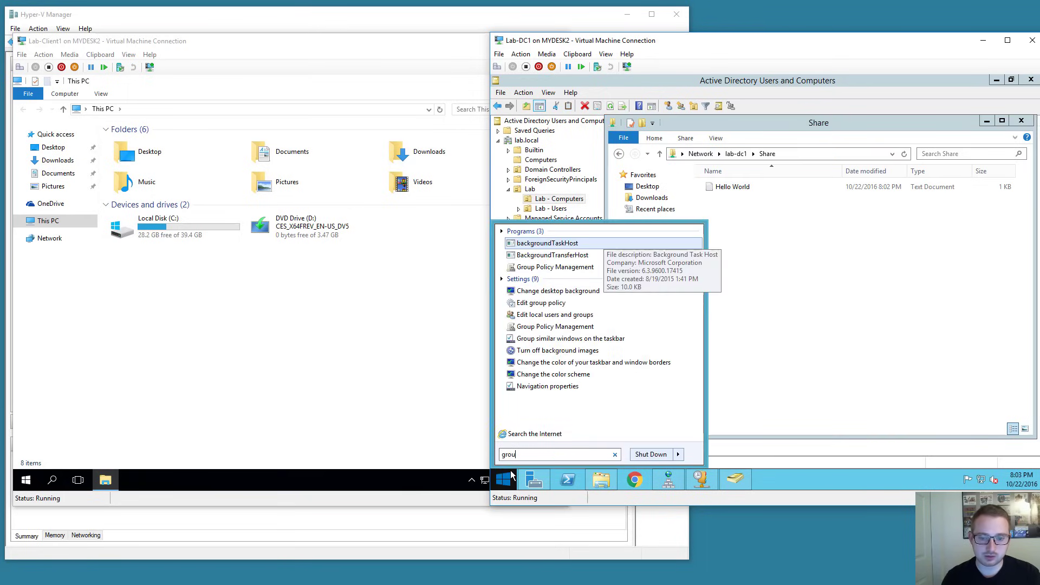
key("Down")
key("Down")
key("Return")
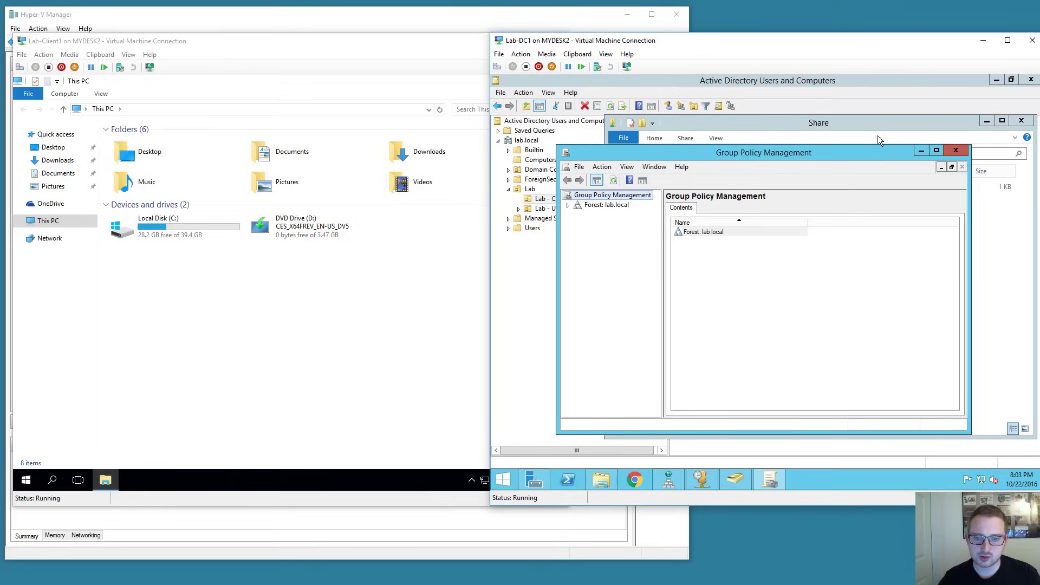
left_click(937, 151)
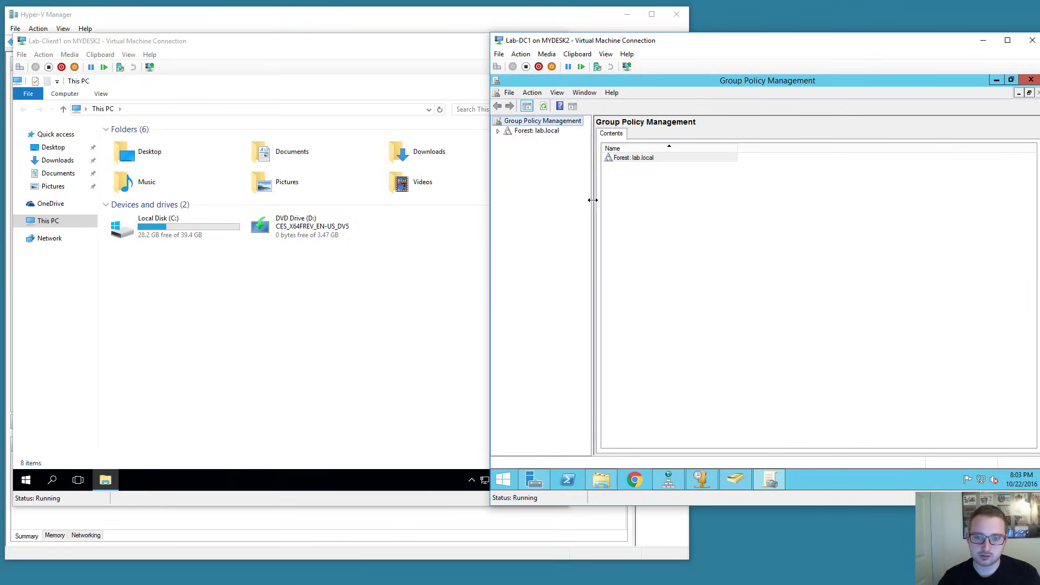
left_click_drag(591, 206, 640, 262)
Expand Forest > Domains > lab.local > Lab and select the Lab - Users OU.
left_click(498, 131)
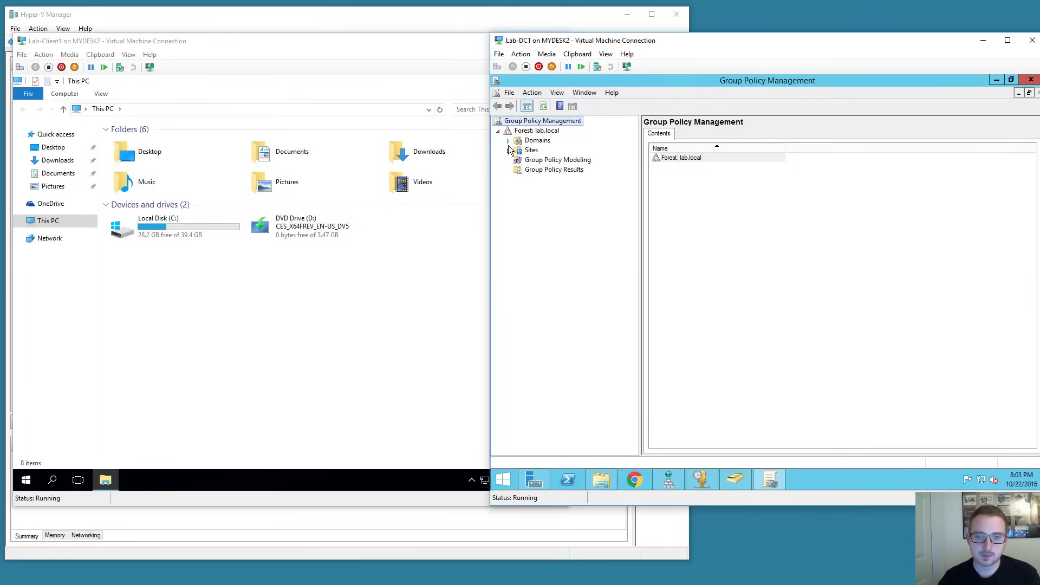
left_click(508, 141)
left_click(519, 151)
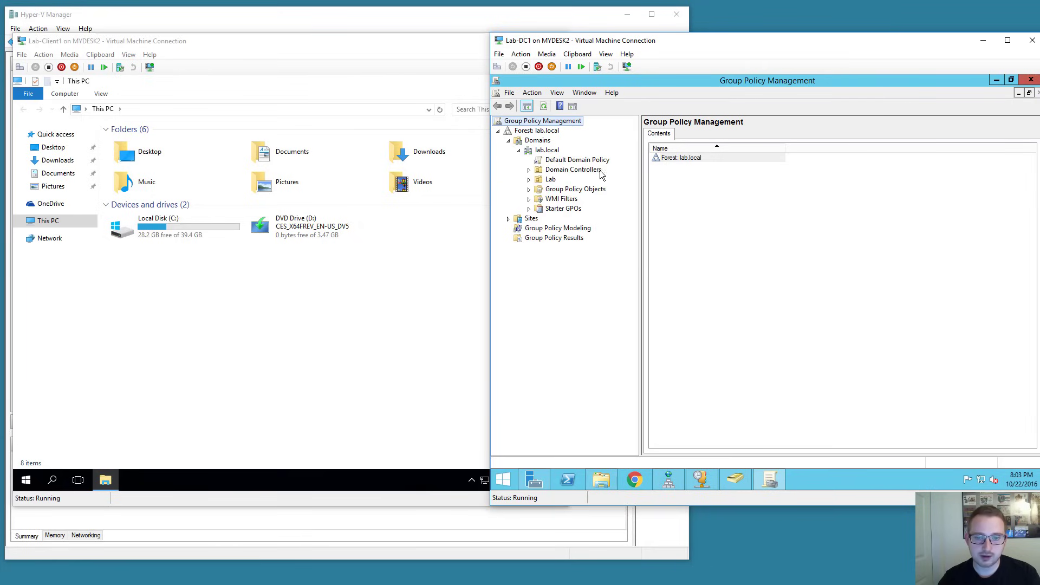
left_click(642, 175)
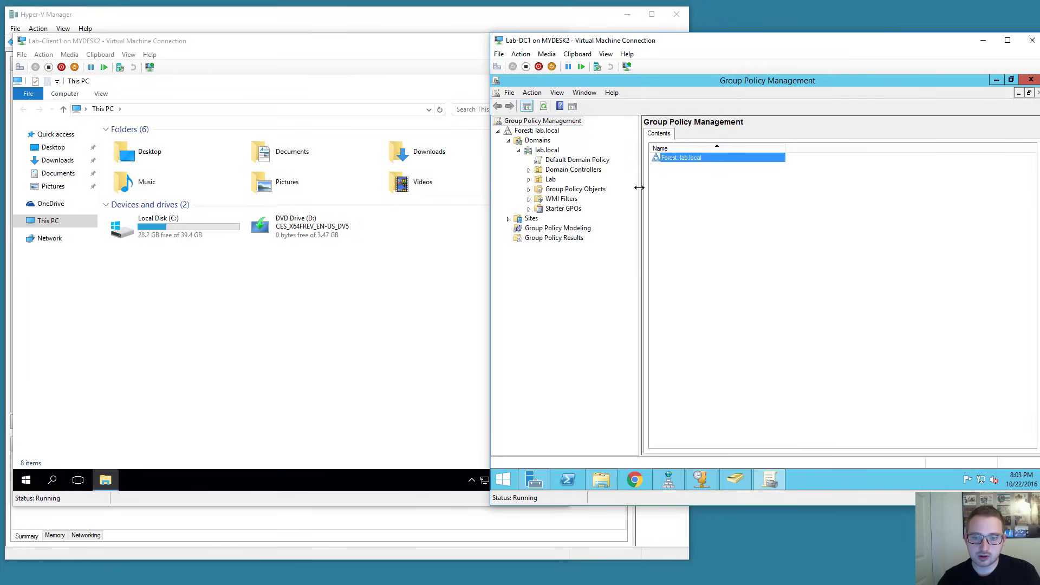
left_click_drag(639, 188, 697, 188)
left_click(529, 179)
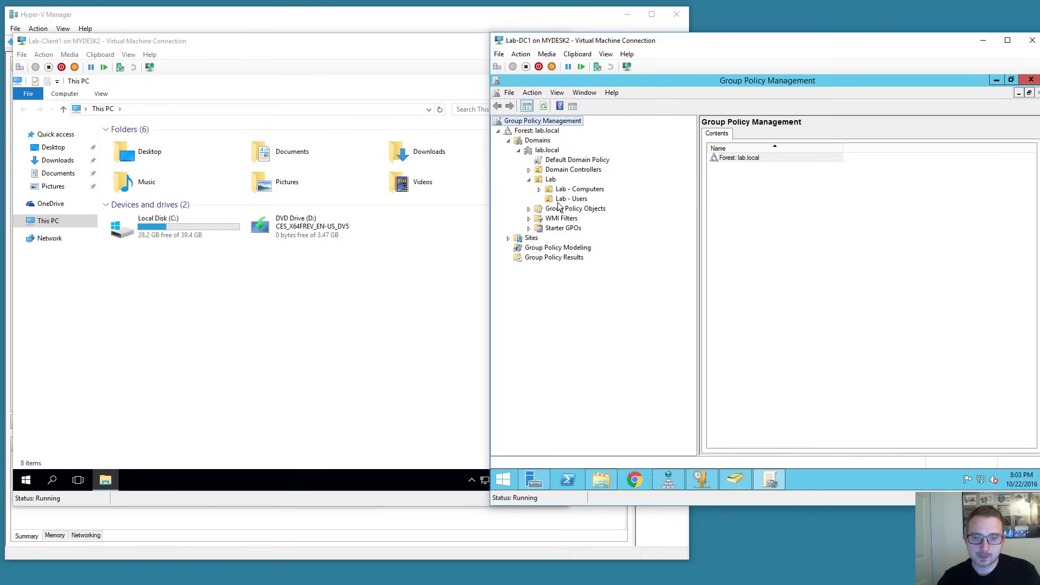
left_click(578, 201)
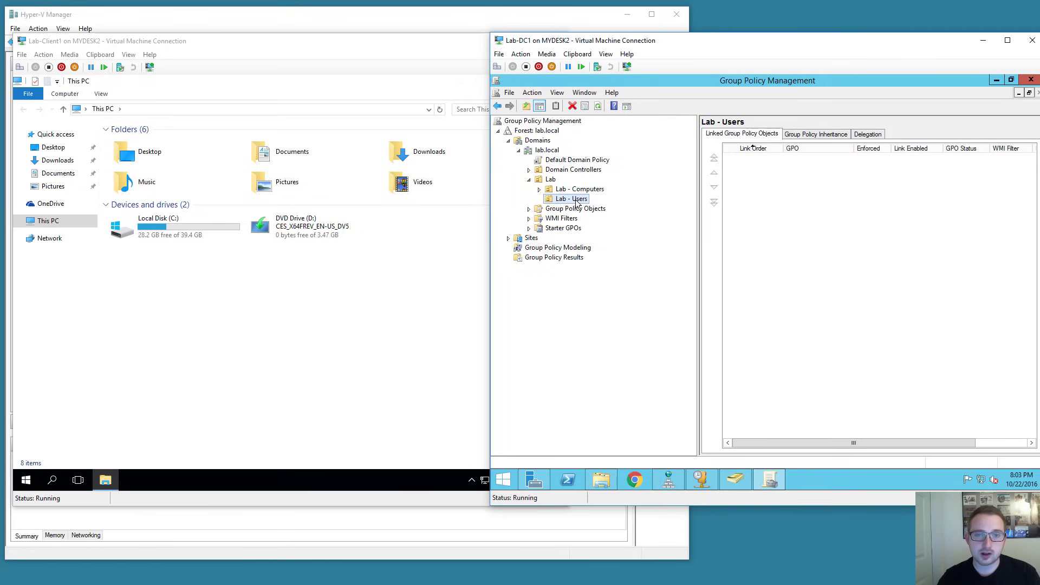
Create a GPO named 'Mapped Drives' linked to Lab - Users, then expand Group Policy Objects.
right_click(579, 204)
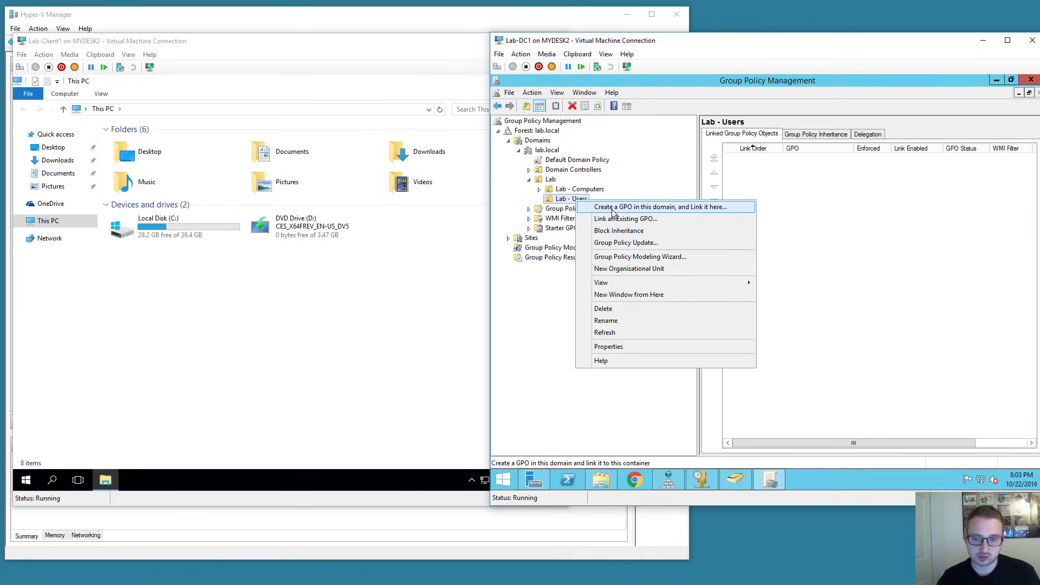
left_click(731, 206)
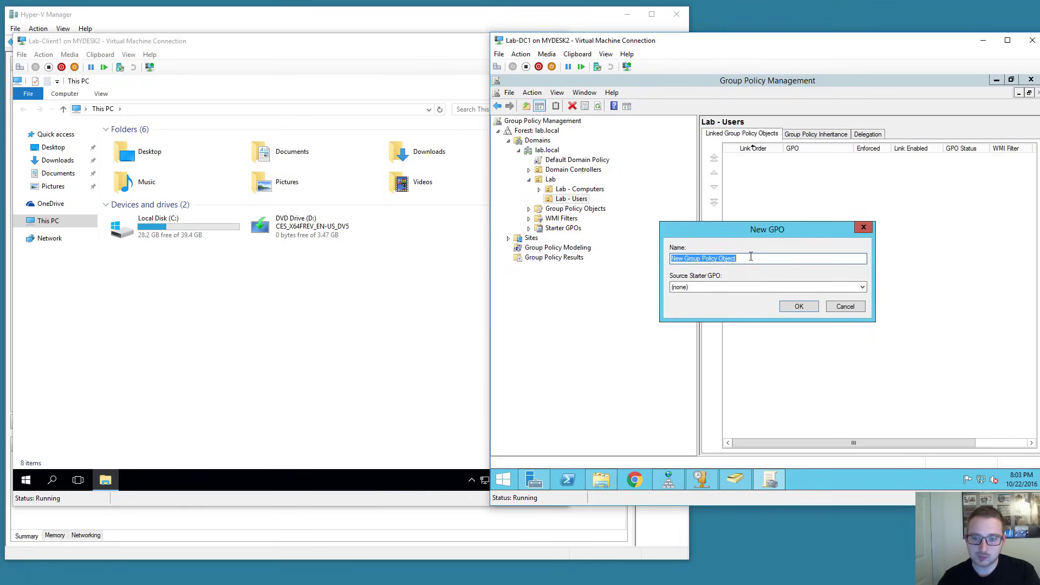
type("Mapped Drives")
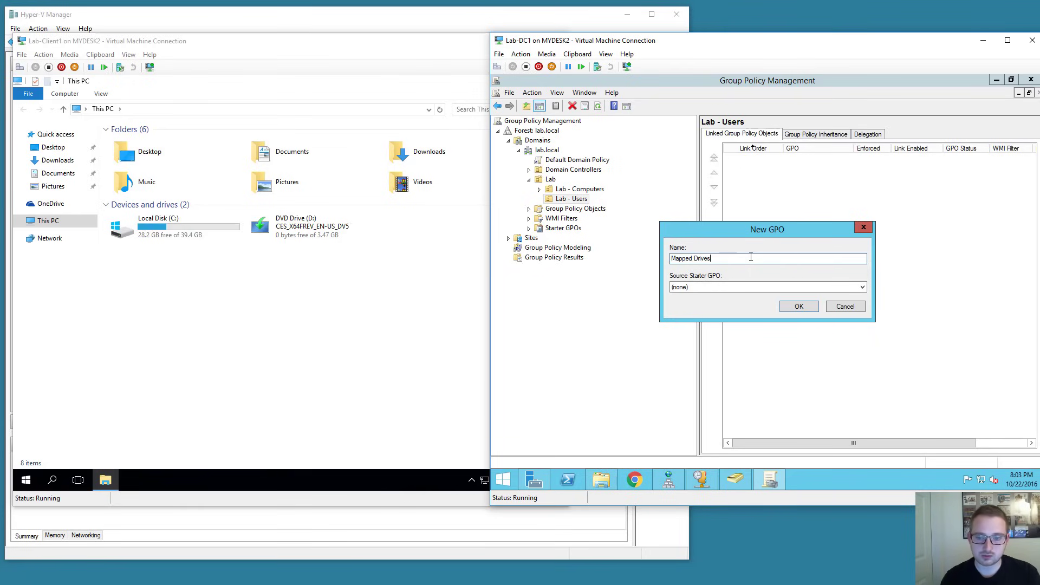
key("Return")
left_click(605, 210)
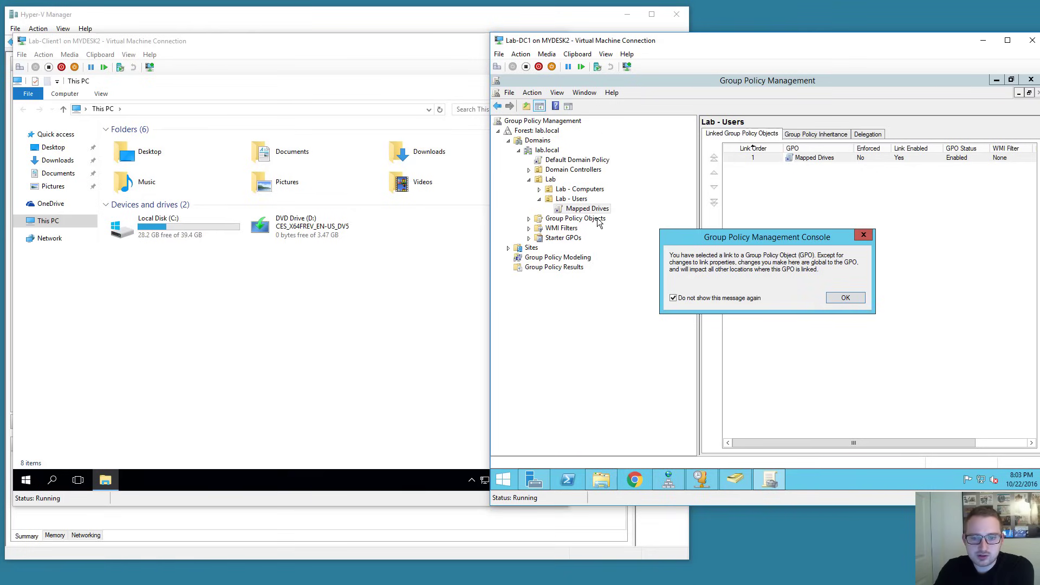
left_click(835, 299)
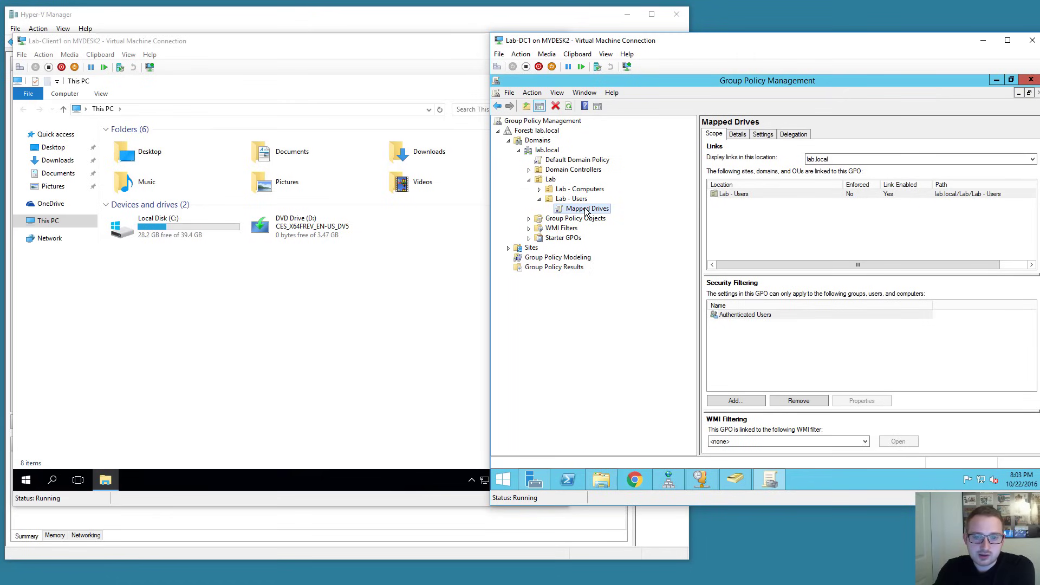
left_click(530, 219)
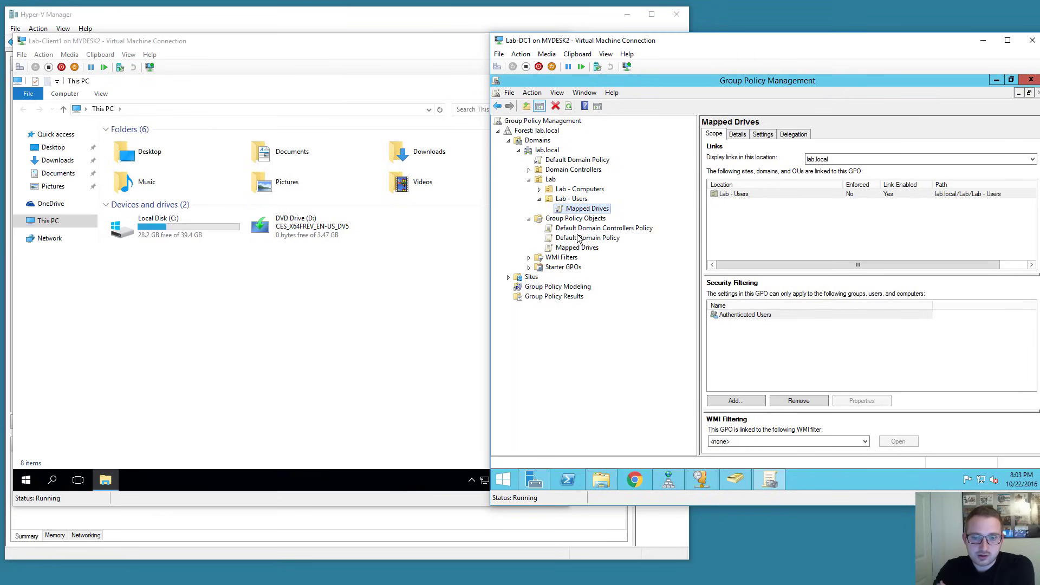
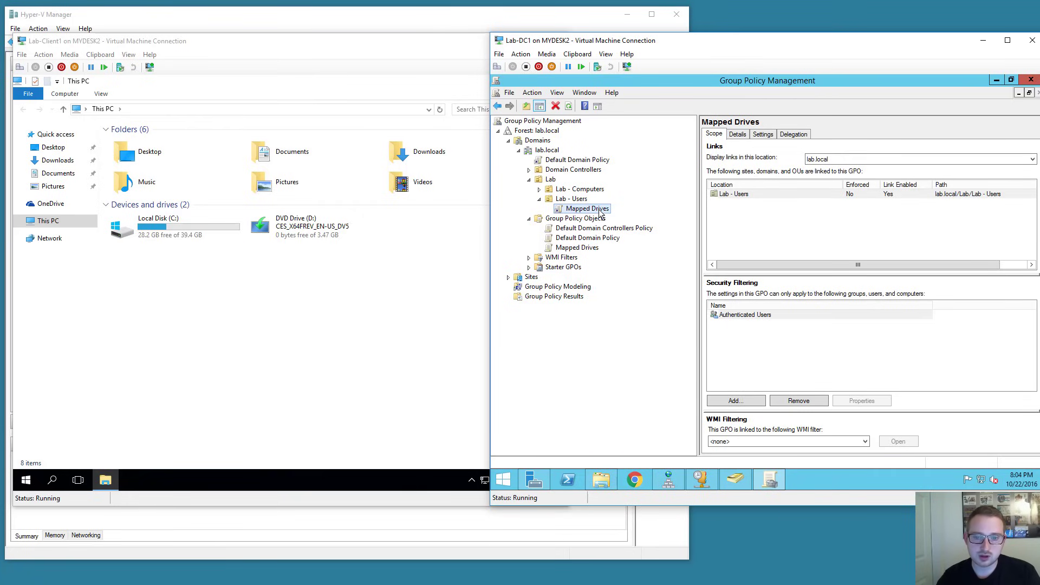
Edit the Mapped Drives GPO and open User Configuration > Preferences > Windows Settings > Drive Maps.
right_click(599, 210)
left_click(623, 217)
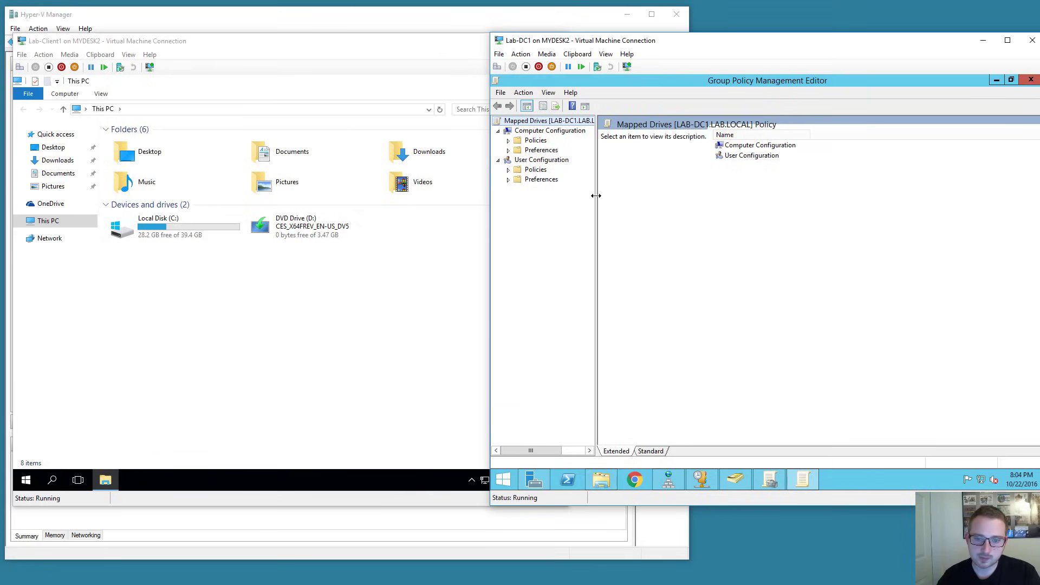
left_click_drag(596, 195, 655, 196)
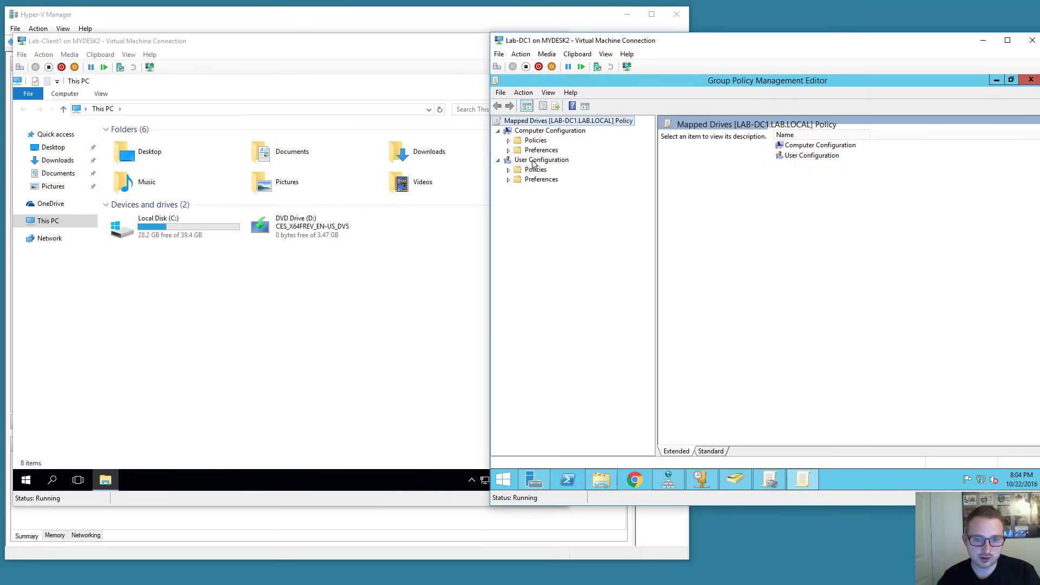
left_click(508, 180)
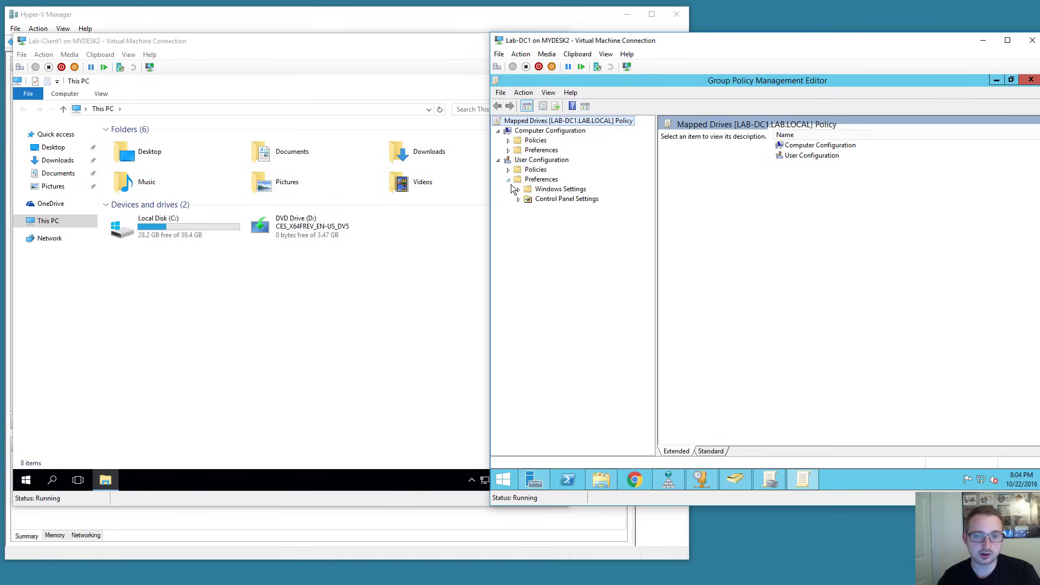
left_click(518, 189)
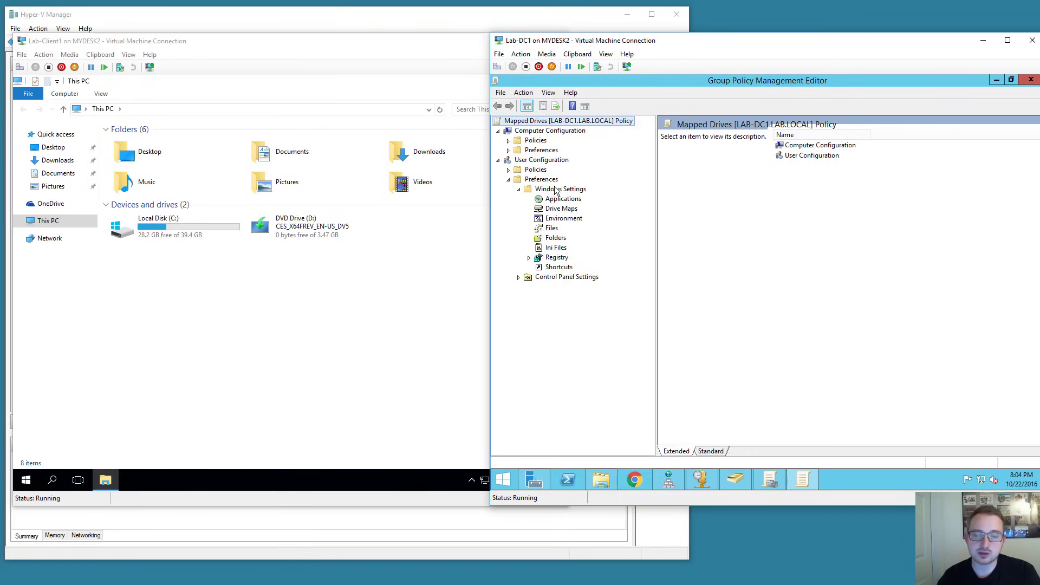
left_click(562, 209)
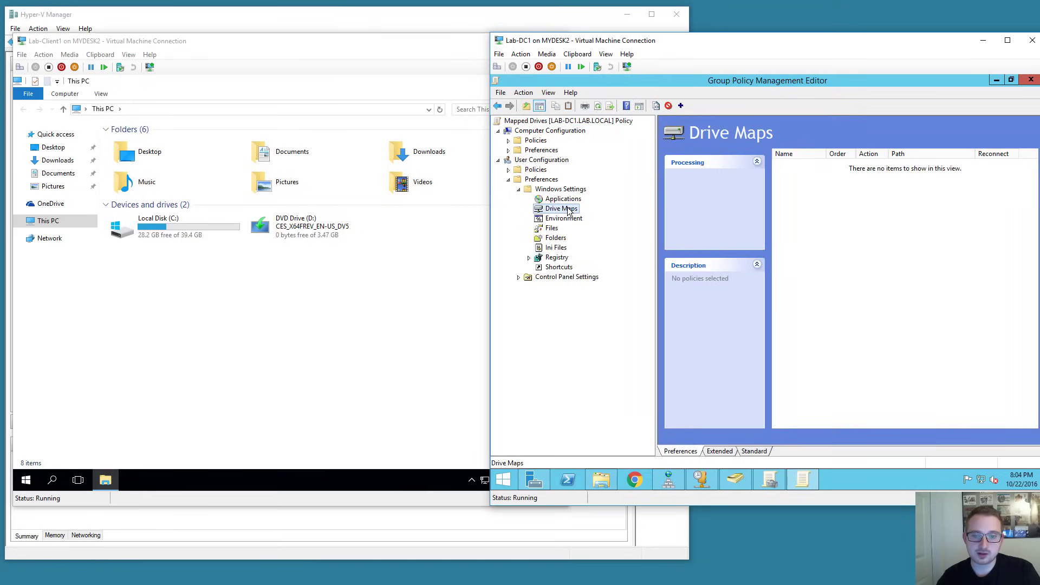
Add a mapped drive S: to \\lab-dc1\Share labelled 'Shared' with the Update action.
right_click(808, 223)
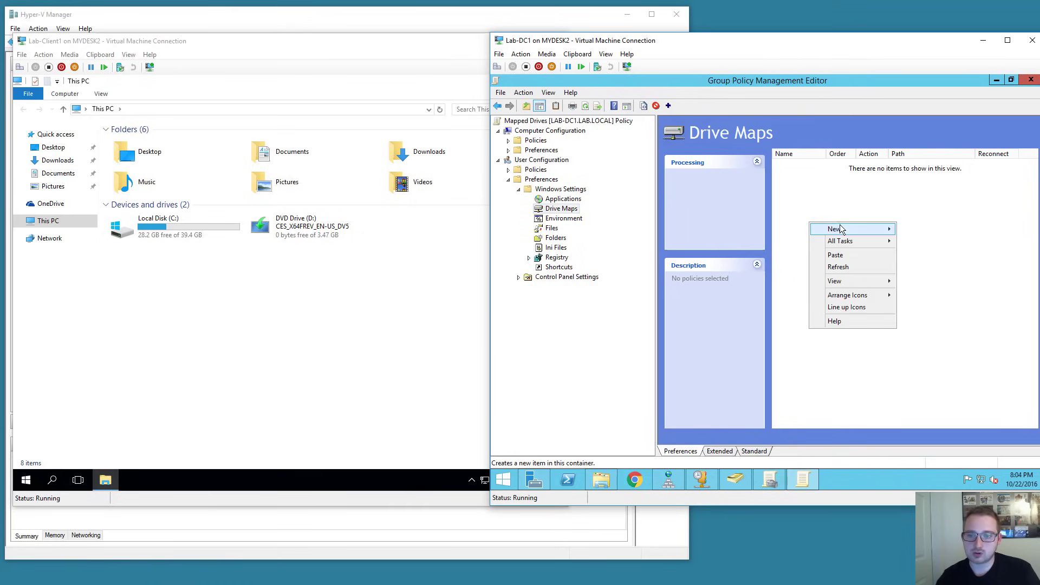
mouse_move(864, 227)
left_click(914, 229)
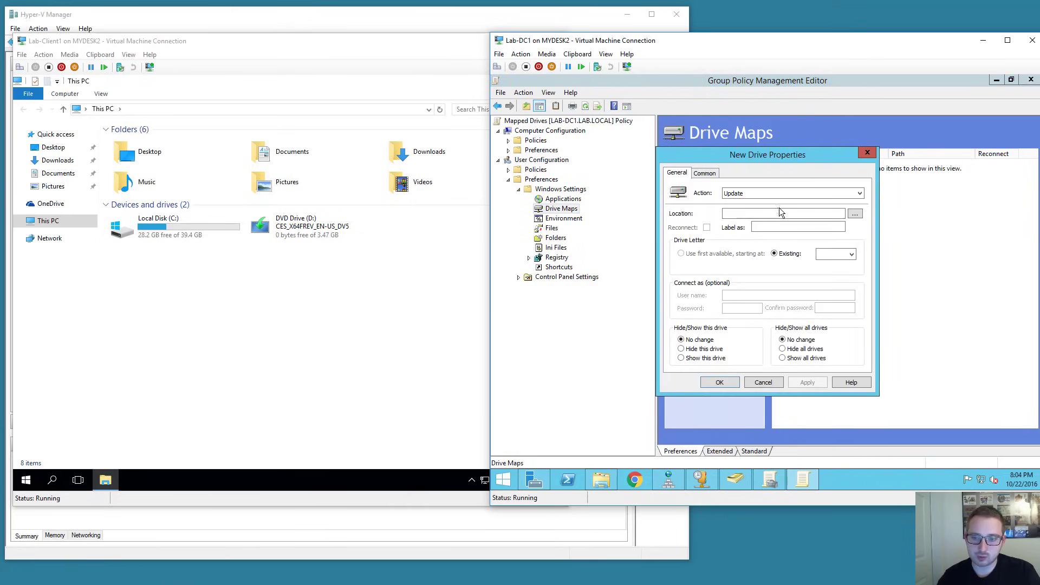
left_click(820, 217)
type("\\\\lab-dc1\\Share")
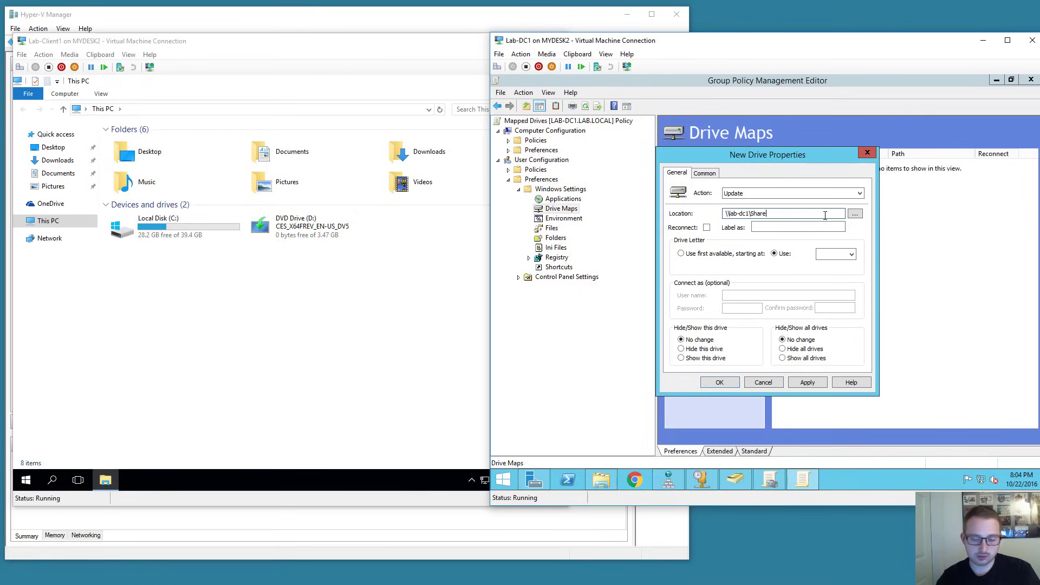
left_click(777, 226)
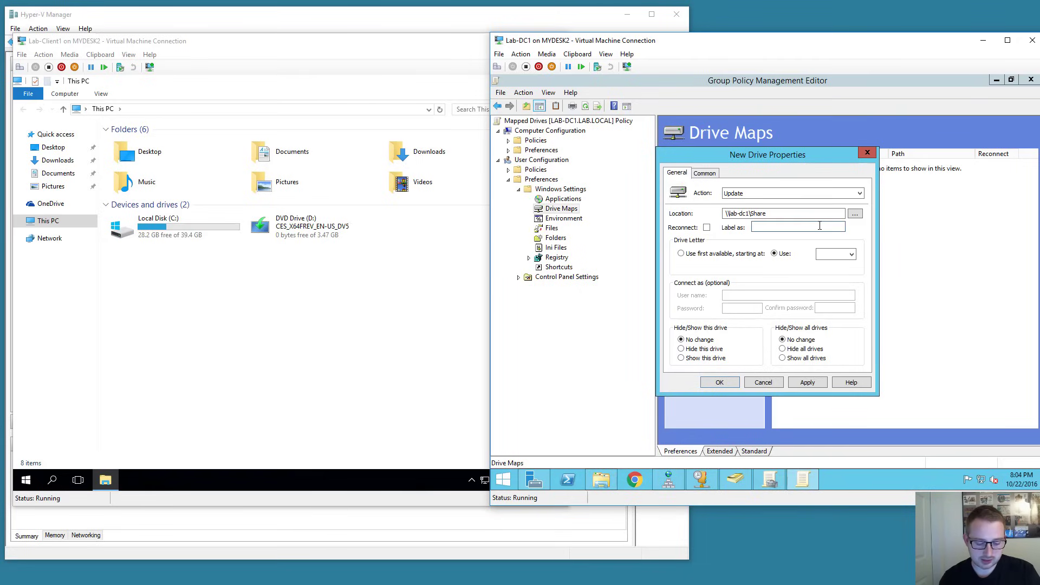
type("Sha")
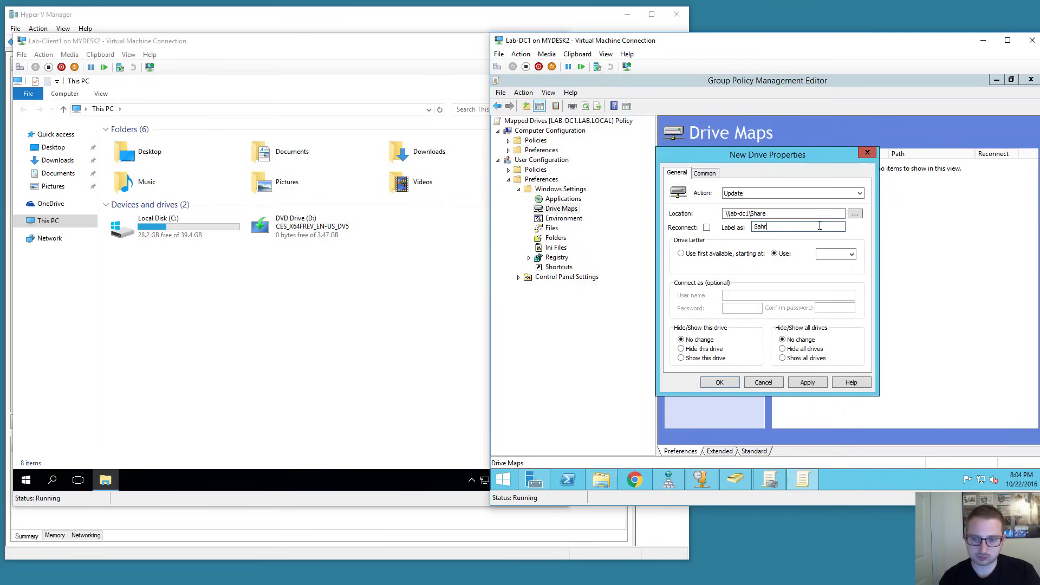
type("red")
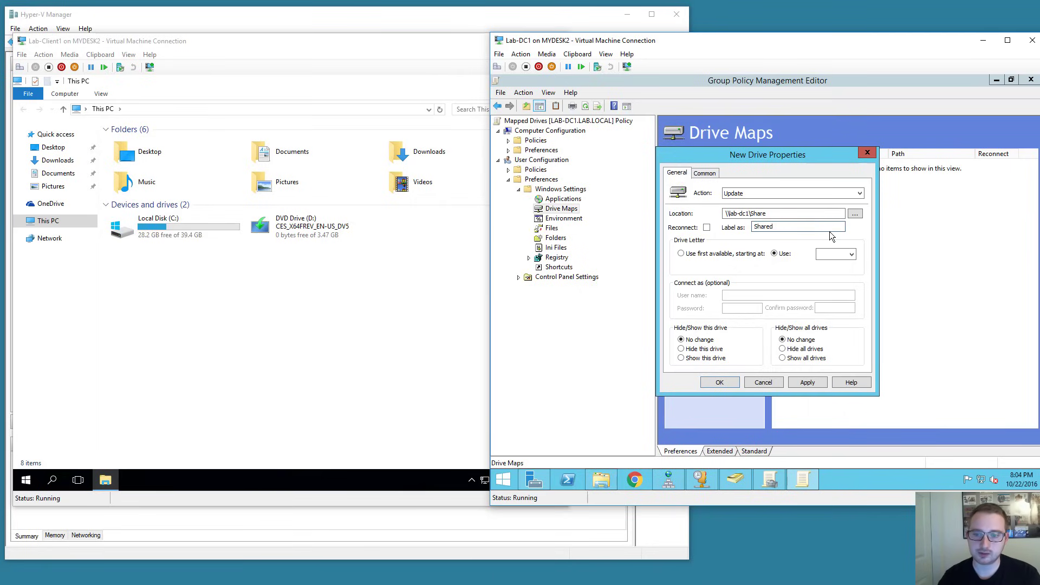
left_click(835, 255)
scroll(841, 287, "down", 2)
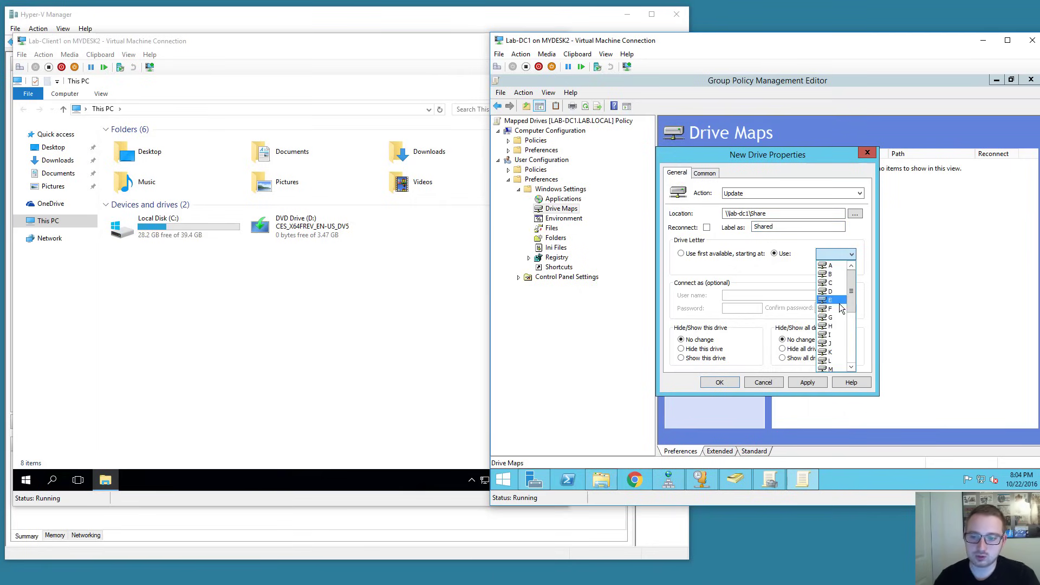
left_click(842, 318)
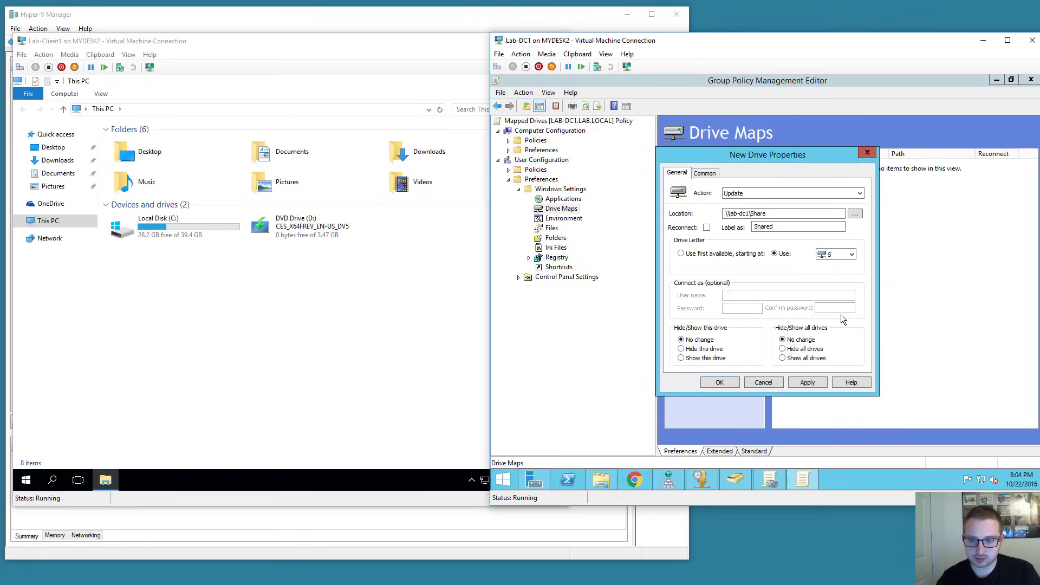
left_click(807, 383)
left_click(719, 383)
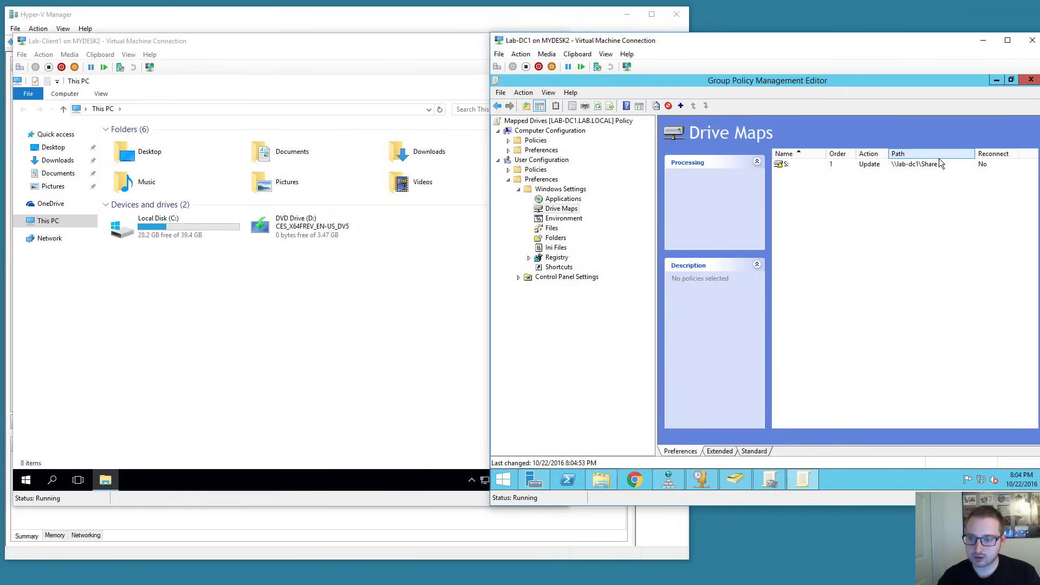
Sign out of the Windows 10 client, sign back in, and check This PC for Shared (S:).
left_click(344, 288)
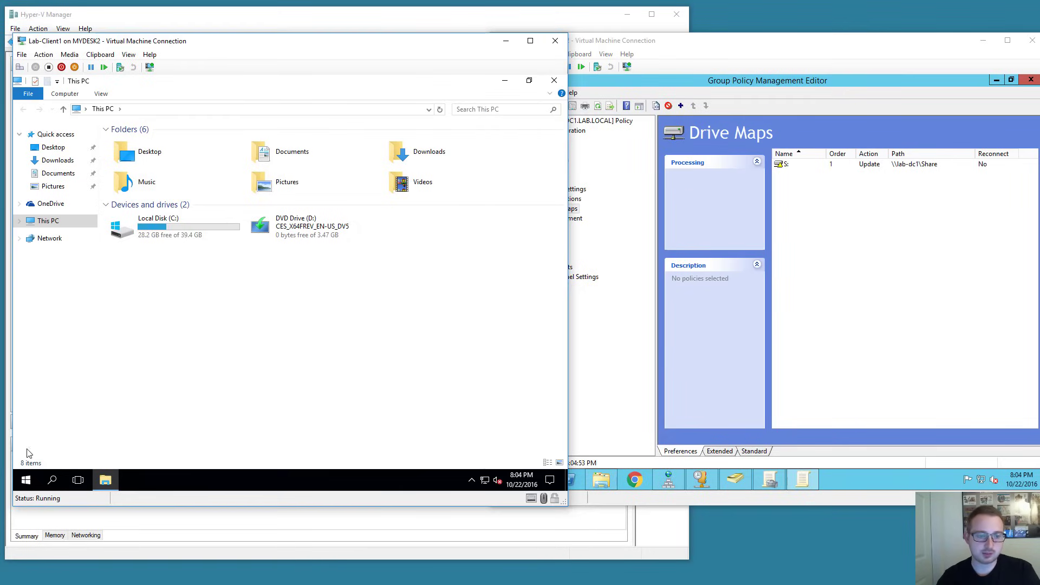
left_click(26, 481)
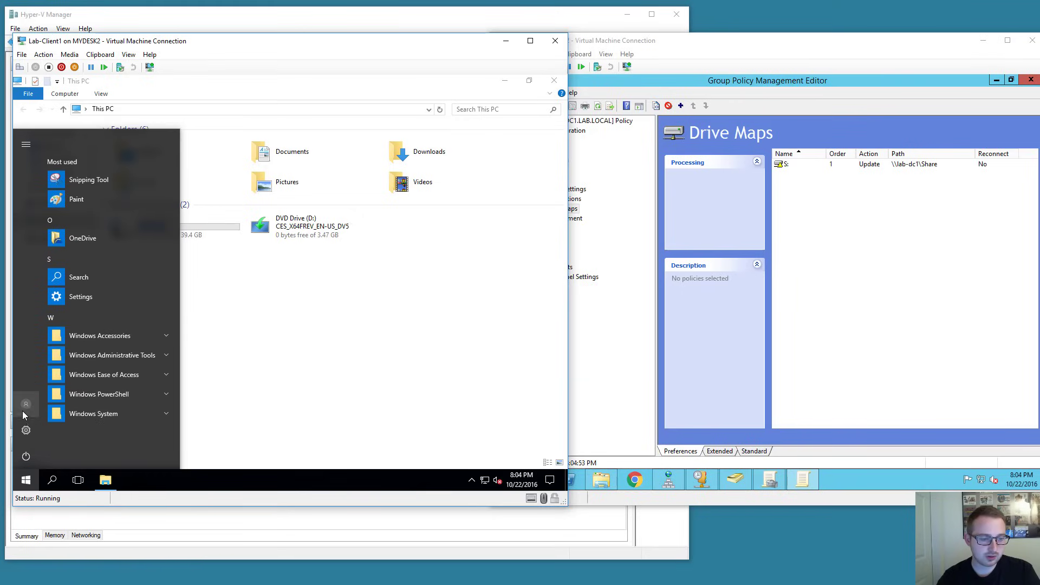
left_click(22, 414)
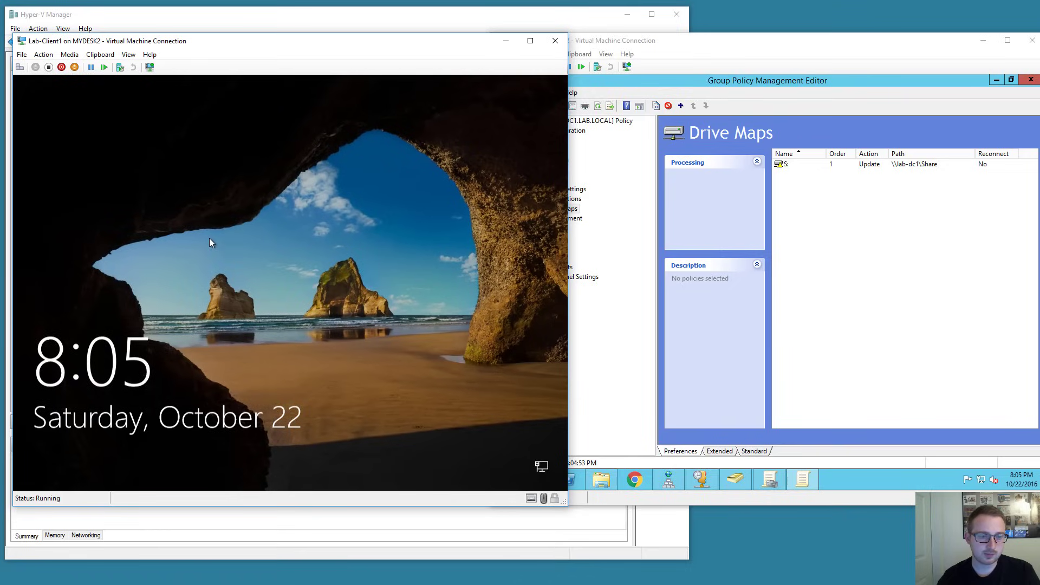
left_click(258, 265)
type("•••••")
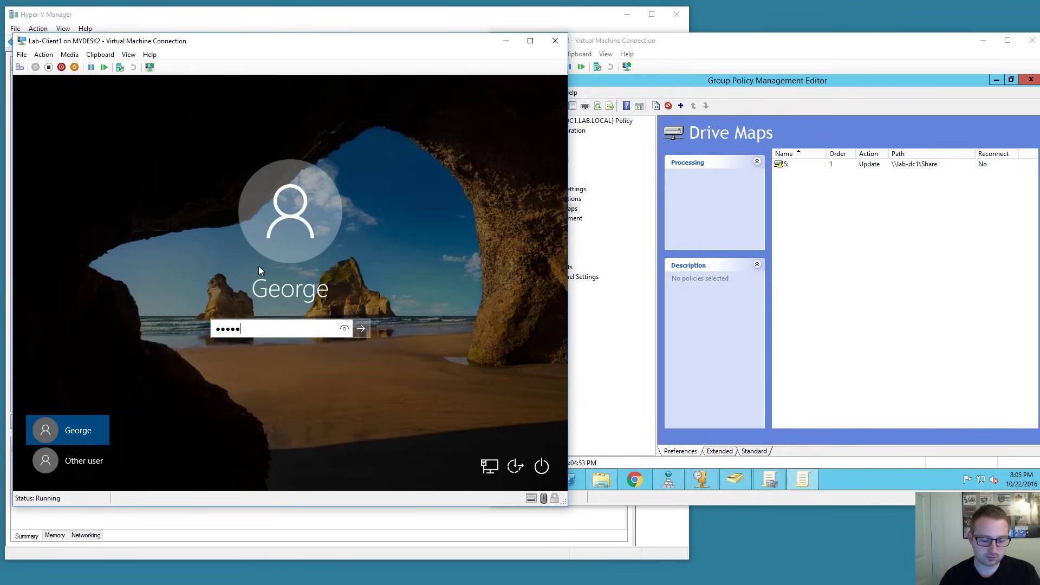
type("•••••")
key("Return")
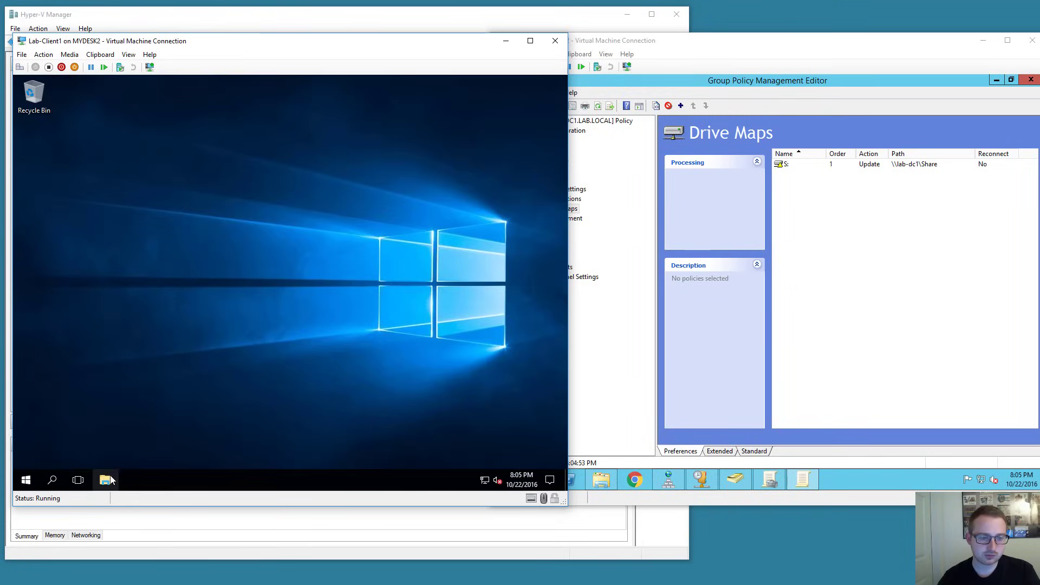
left_click(105, 480)
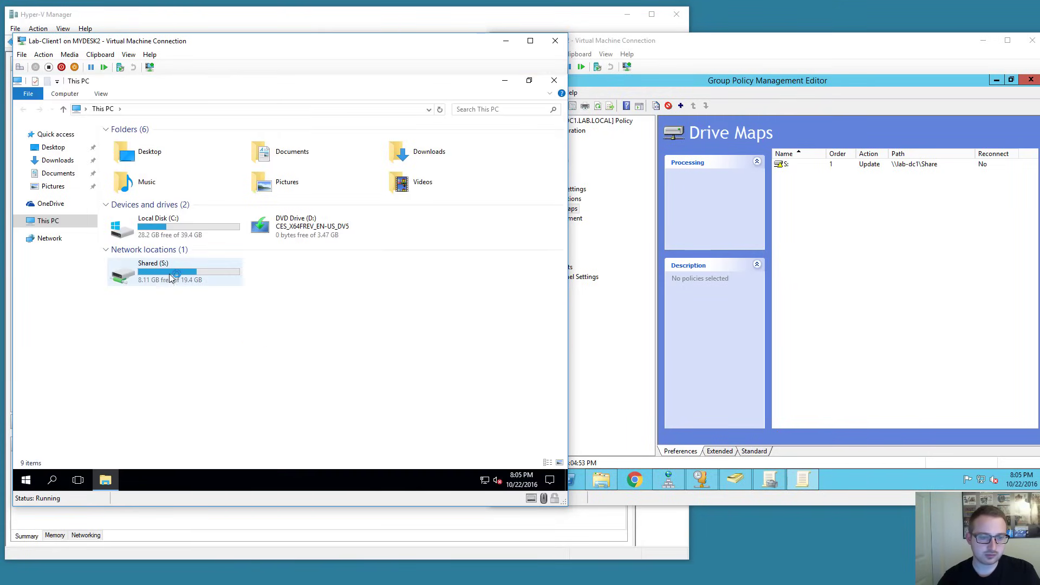
left_click(869, 281)
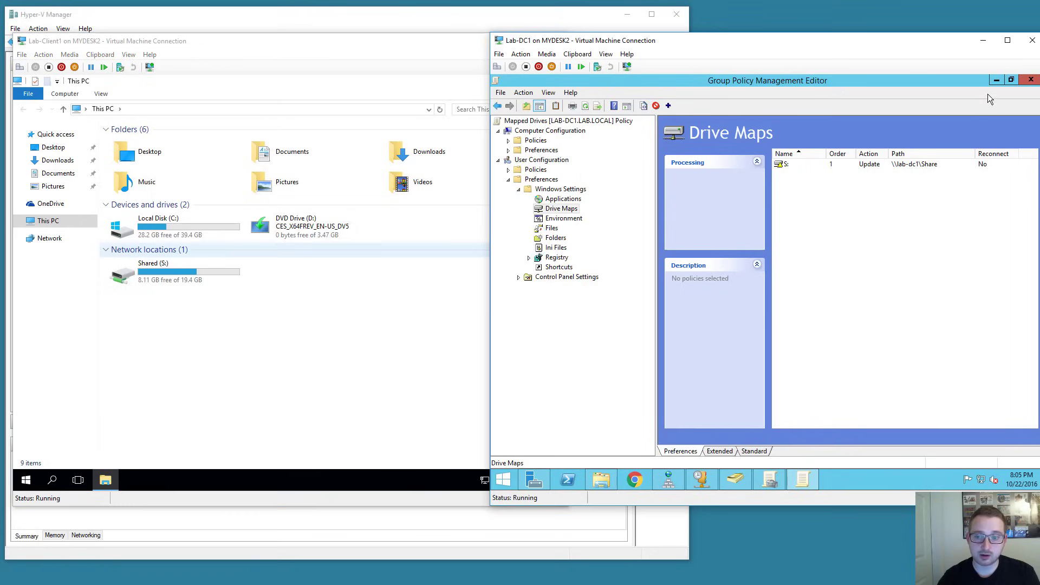
Close the Group Policy, AD Users and Computers, DHCP and Share windows on the server.
left_click(1030, 80)
left_click(1030, 80)
left_click(1030, 81)
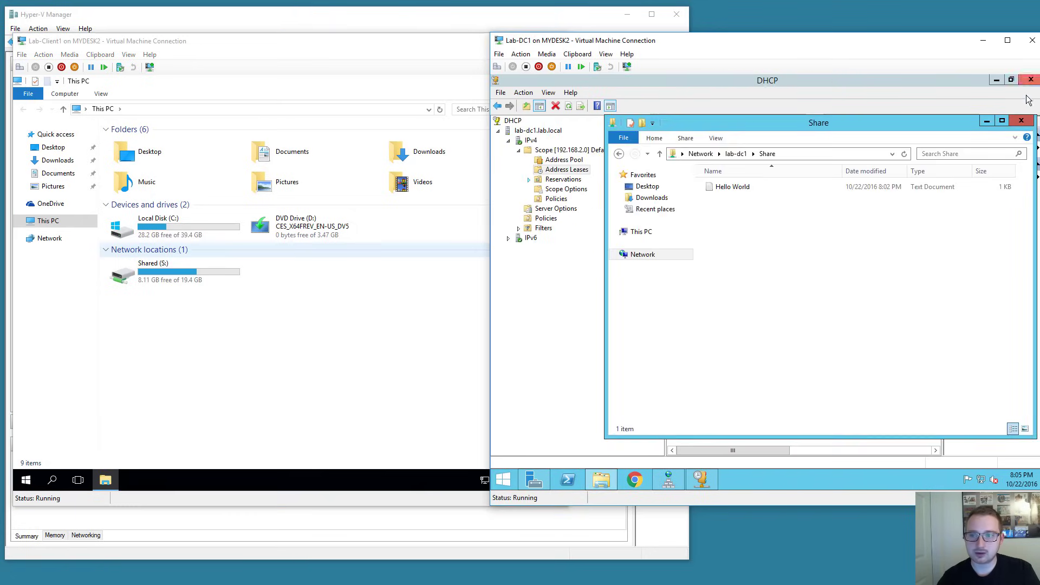
left_click(1021, 120)
left_click(1030, 81)
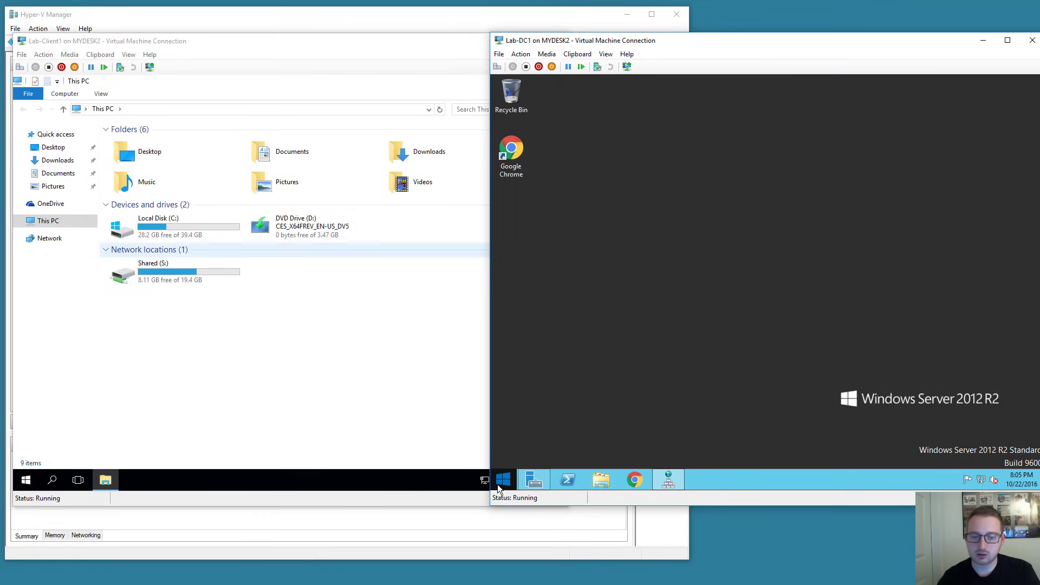
Open This PC and run gpupdate in a command prompt on the server.
left_click(601, 480)
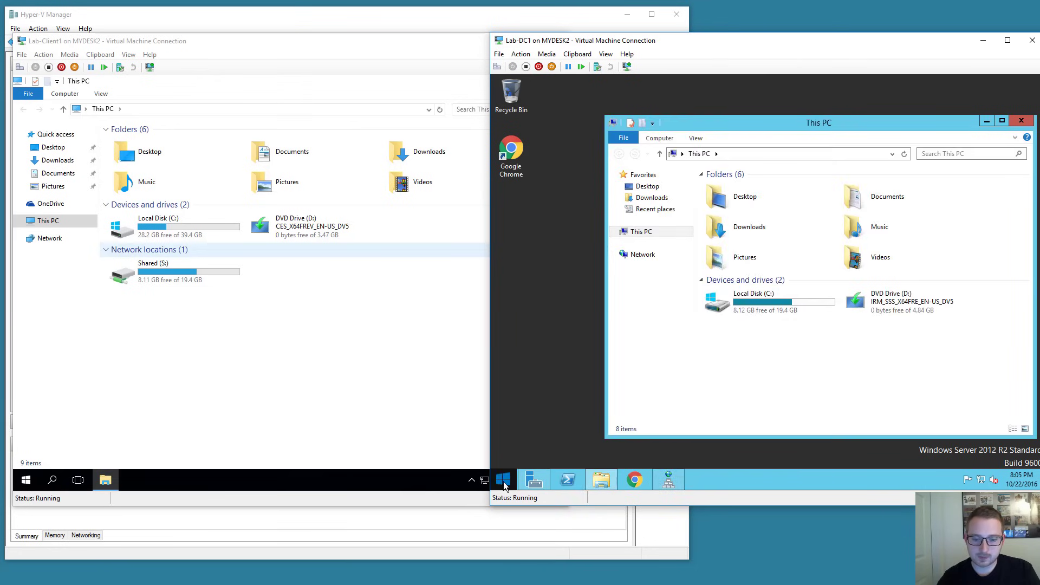
right_click(503, 484)
left_click(534, 375)
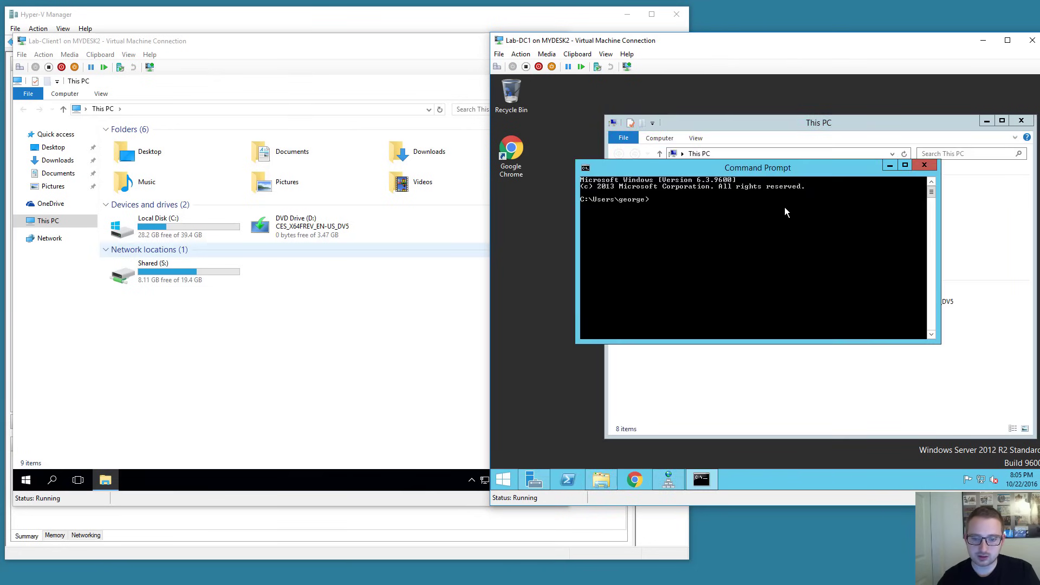
type("gpupdate")
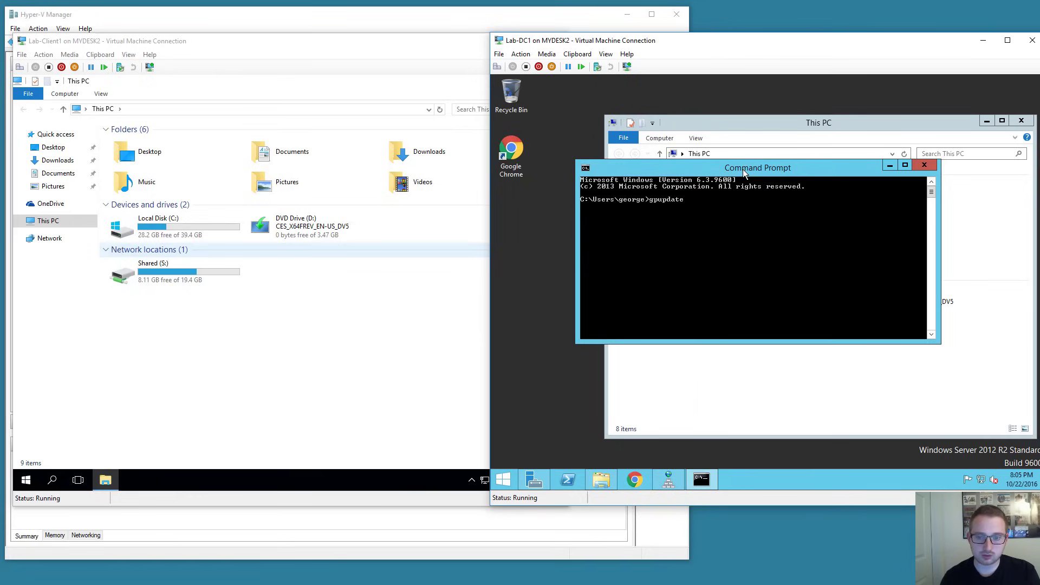
key("Return")
left_click_drag(743, 169, 675, 117)
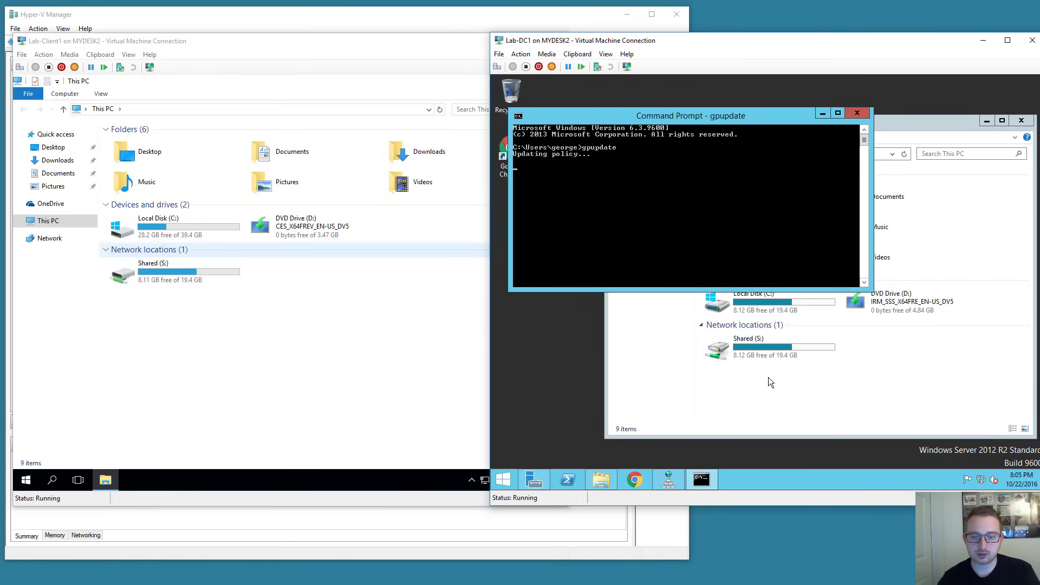
Create a 'New folder' on the server's Shared (S:) drive.
left_click(800, 363)
double_click(744, 352)
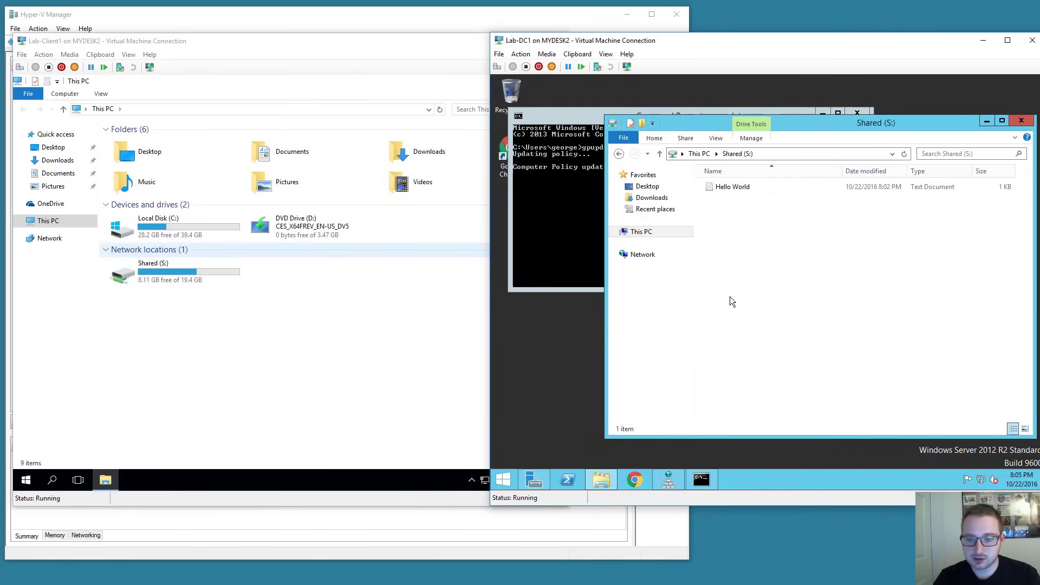
right_click(729, 254)
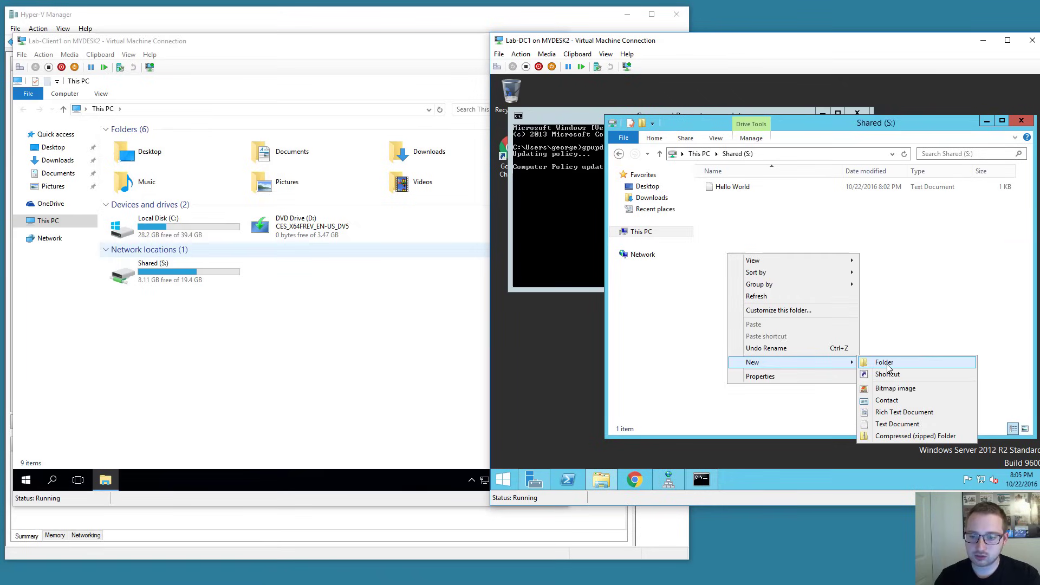
left_click(884, 362)
left_click(840, 307)
On the client, open S: and New folder to confirm it's empty, then close Explorer.
left_click(191, 279)
double_click(191, 278)
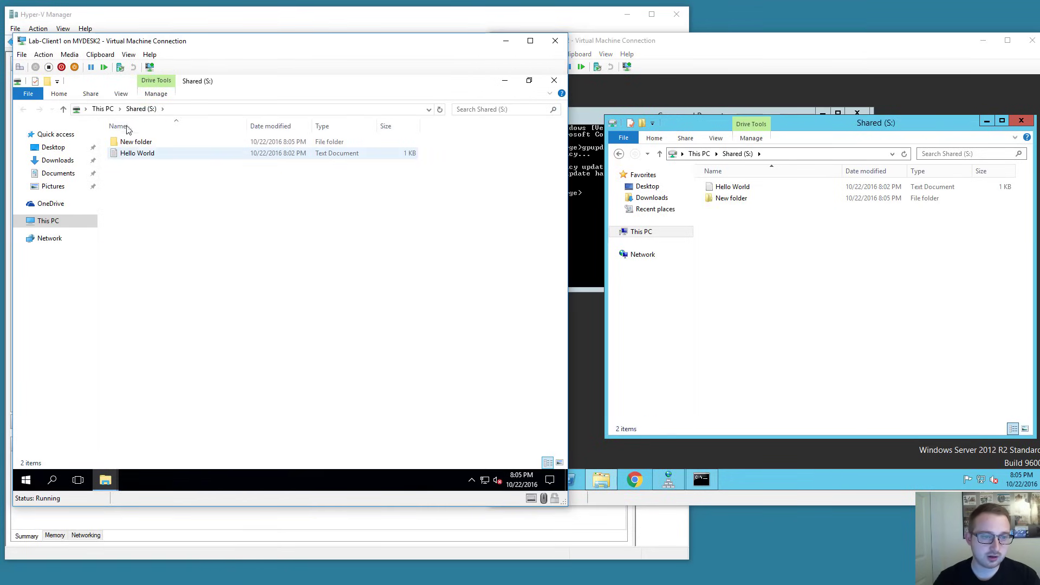
double_click(146, 142)
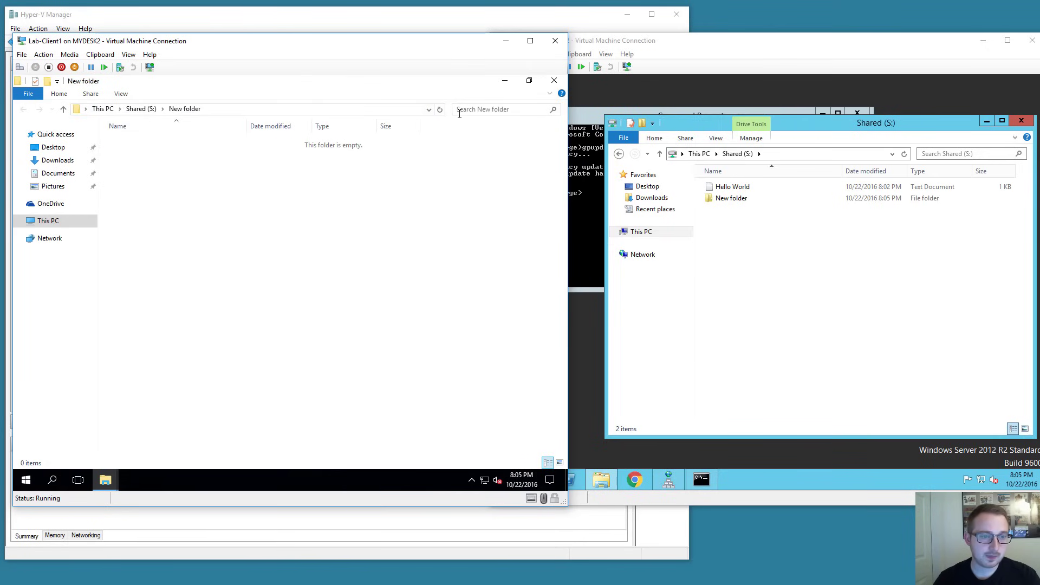
left_click(556, 83)
left_click(556, 84)
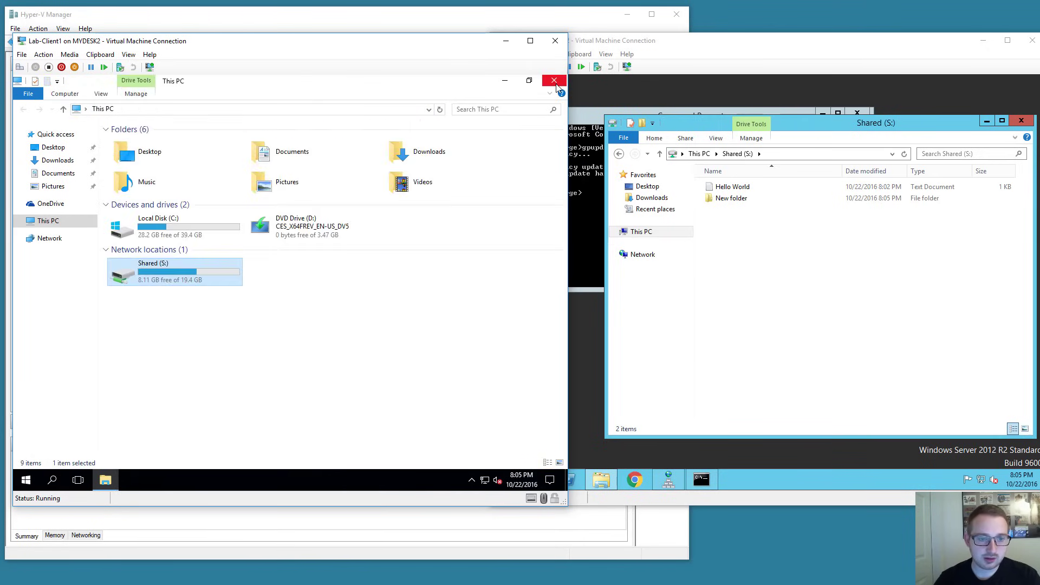
left_click(555, 82)
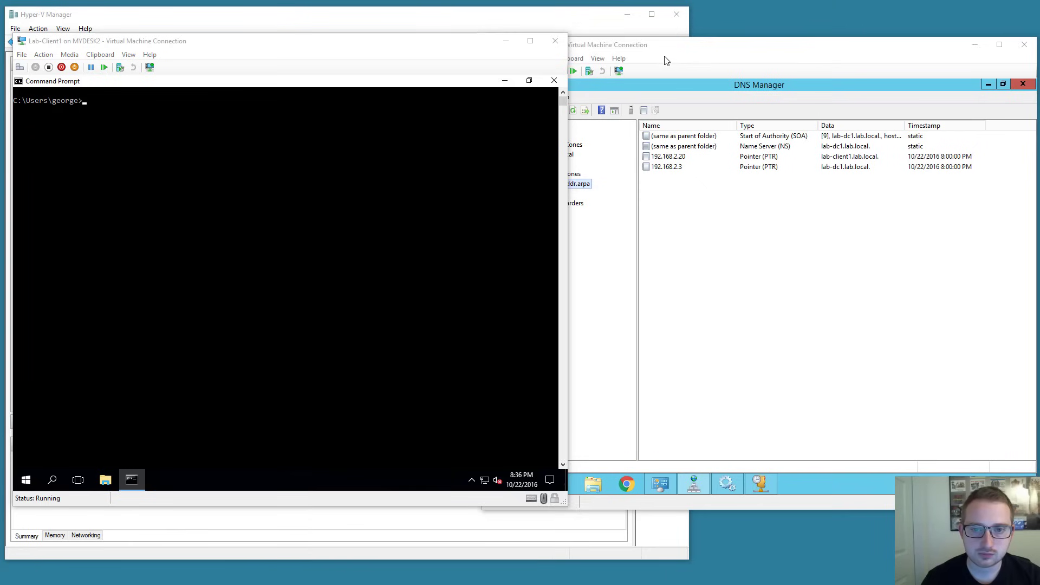
Show the server's DNS Manager reverse zone PTR records, then focus the client's Command Prompt.
left_click(667, 61)
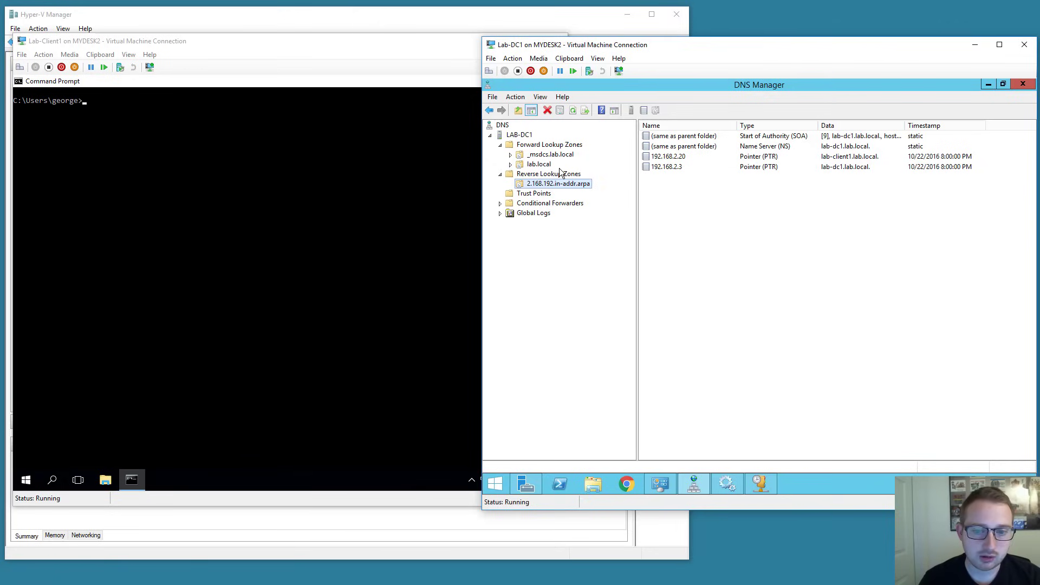
left_click(323, 160)
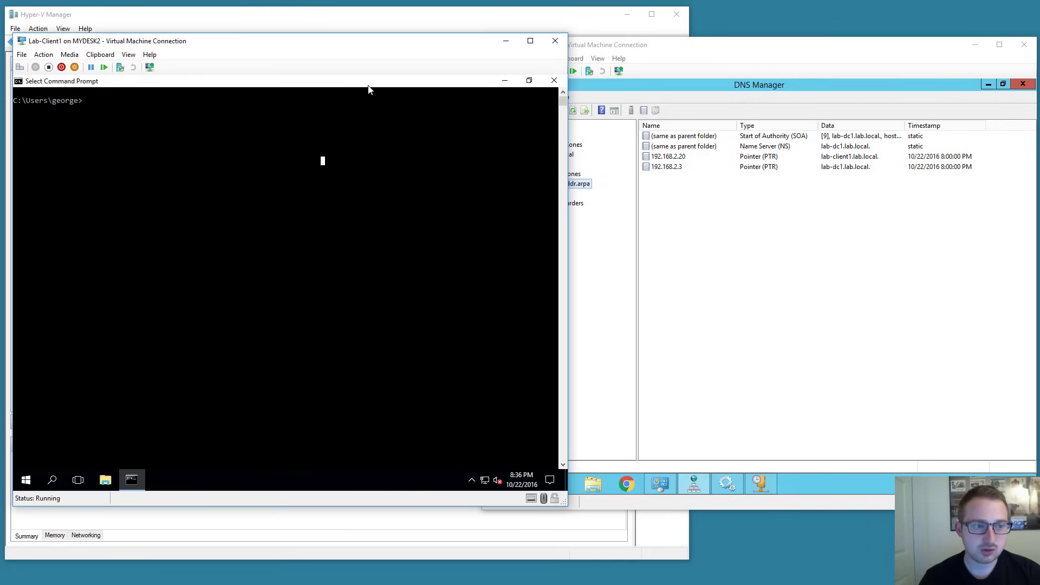
left_click(342, 125)
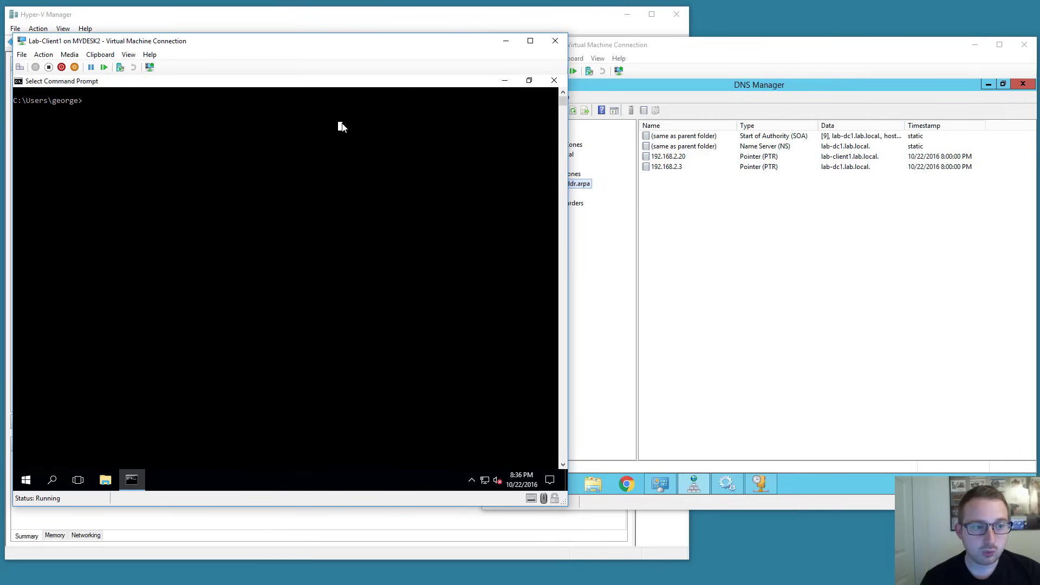
Run 'ping lab-dc1' (4 replies from 192.168.2.3) and start nslookup on the client.
type("ping ")
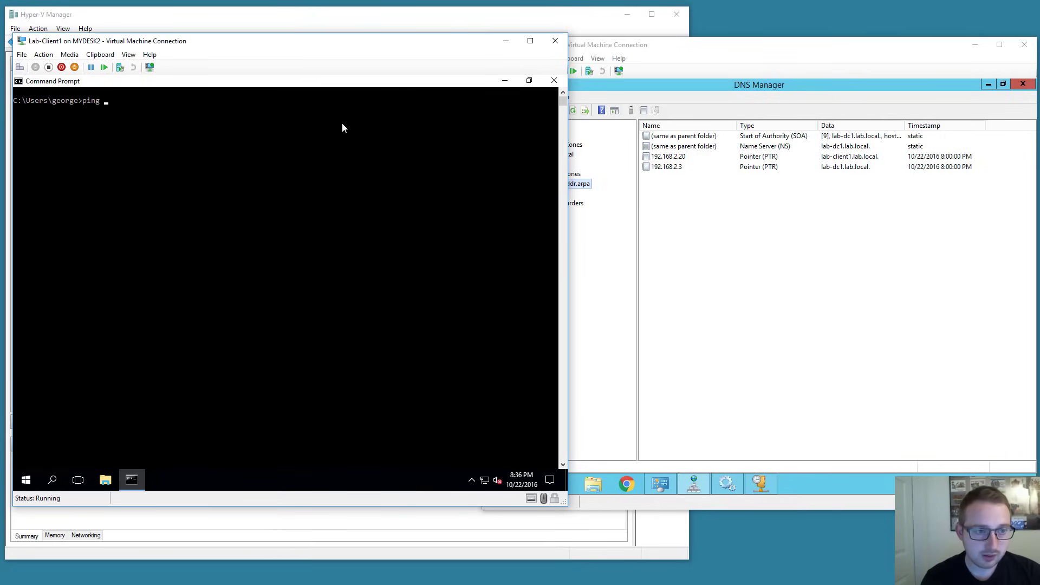
type("lab")
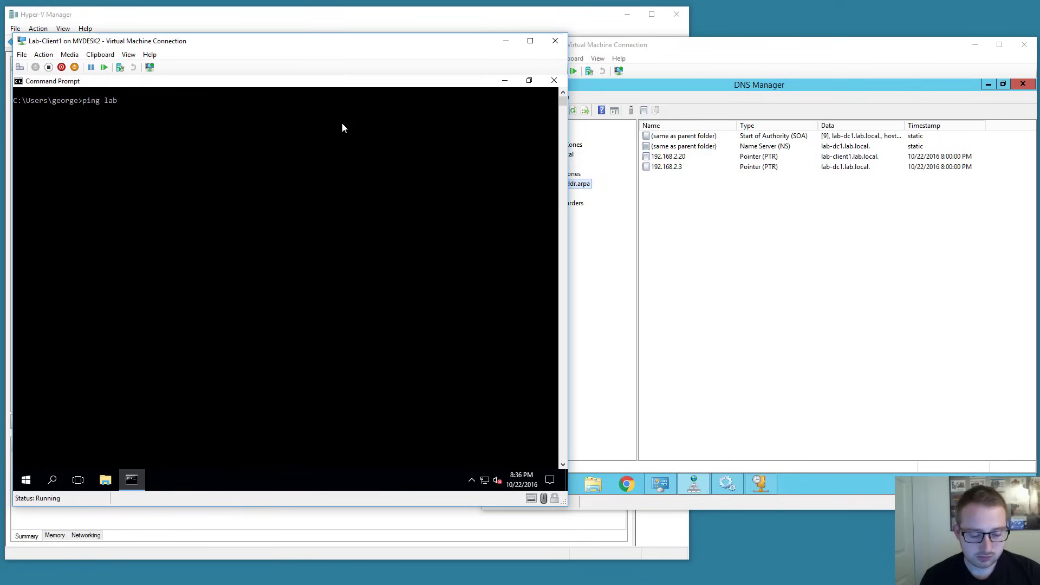
type("-dc1")
key("Return")
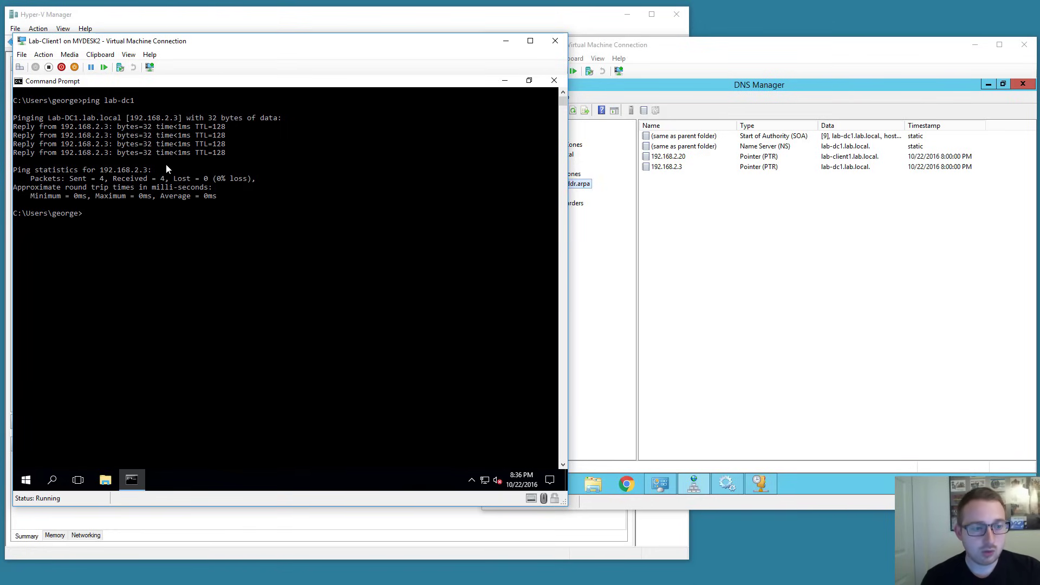
type("nsl")
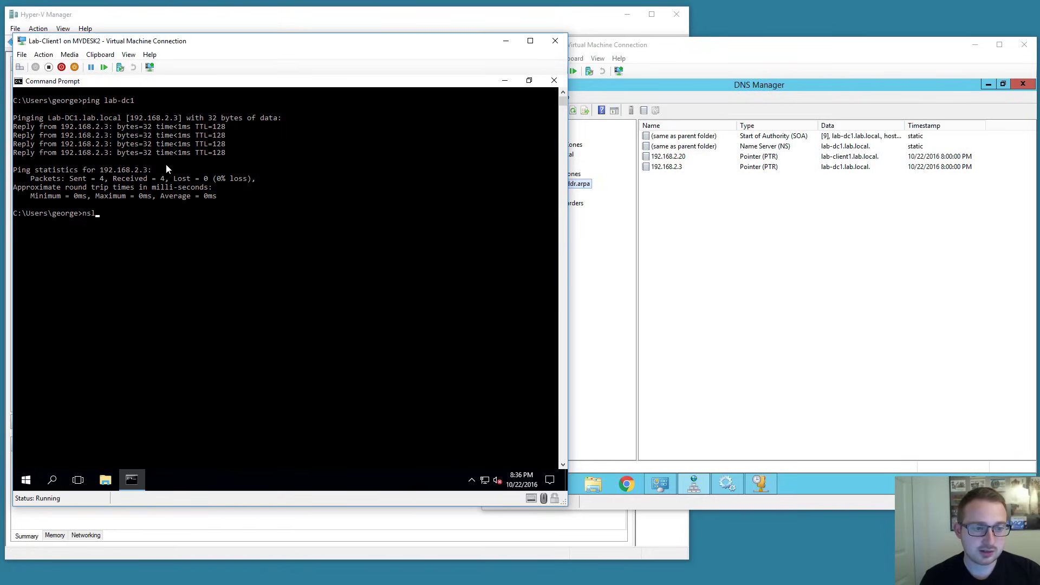
type("ookup")
key("Return")
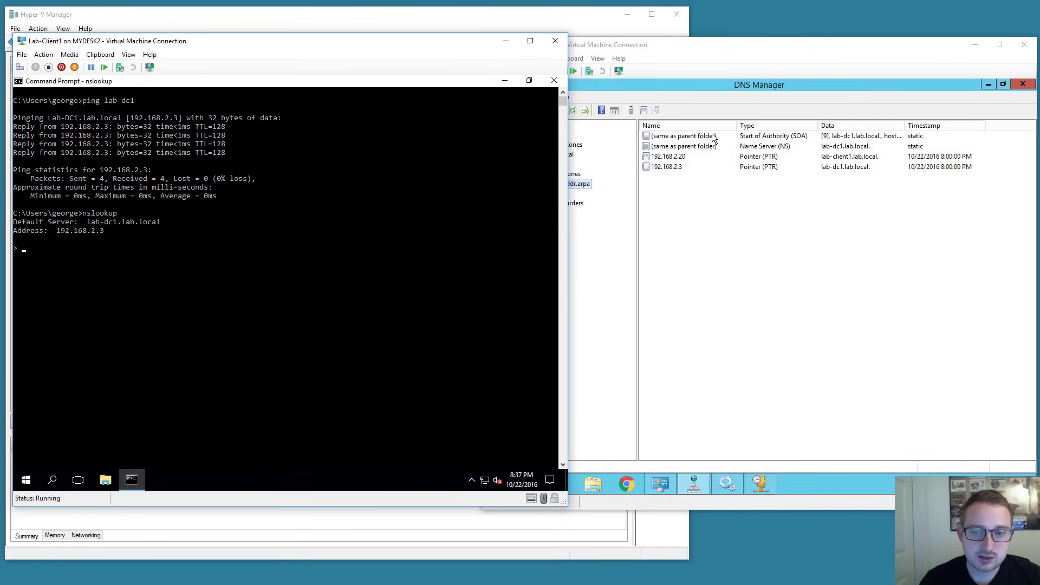
Compare nslookup's default server lab-dc1.lab.local with DNS Manager, then exit nslookup with Ctrl+C.
left_click(585, 194)
left_click(110, 248)
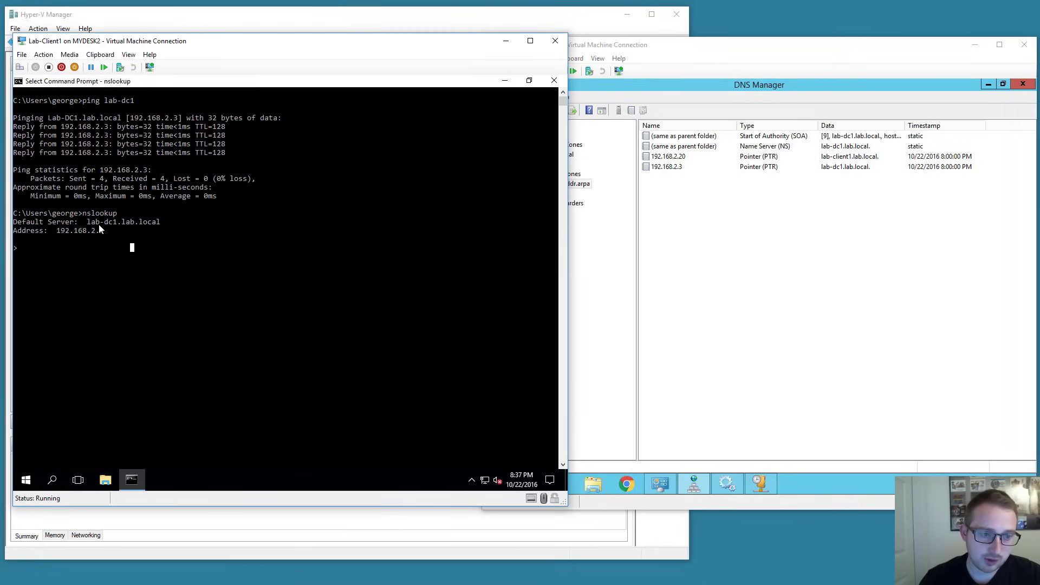
left_click(707, 250)
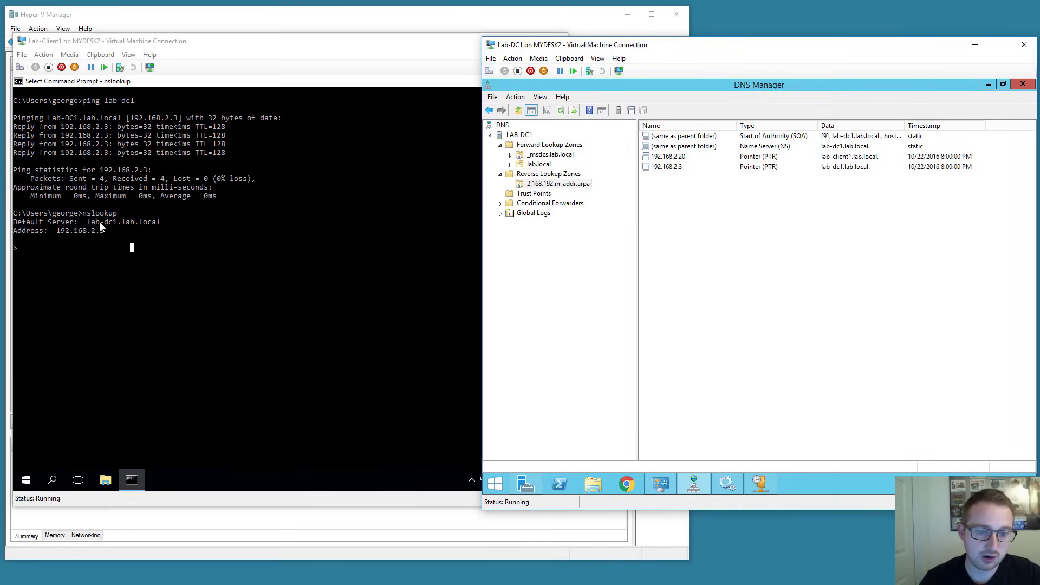
left_click(117, 225)
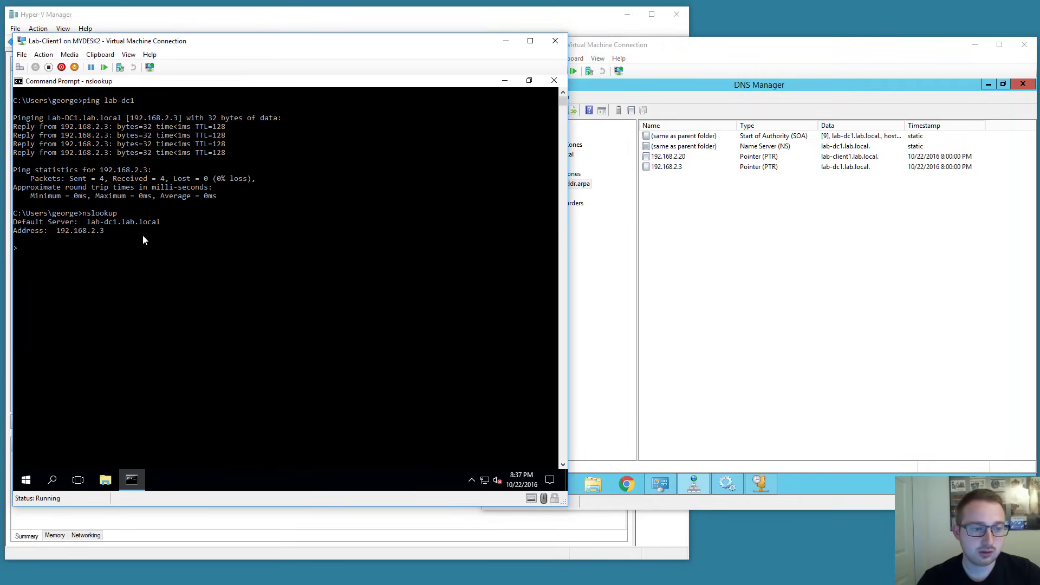
key("ctrl+c")
Stop the DNS Server service and show the client's nslookup timing out.
left_click(727, 483)
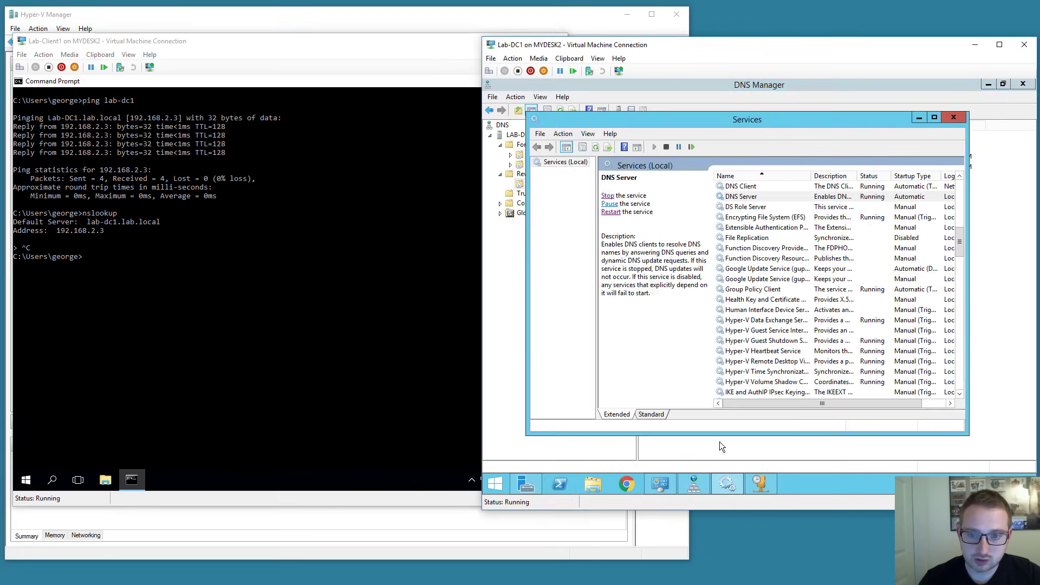
left_click(607, 196)
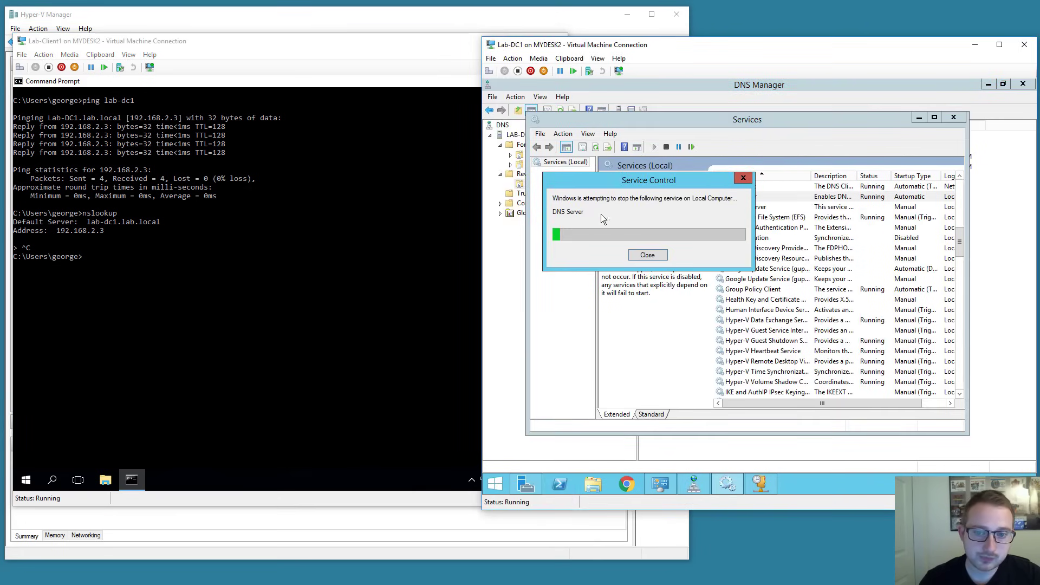
left_click(262, 300)
type("nslookup")
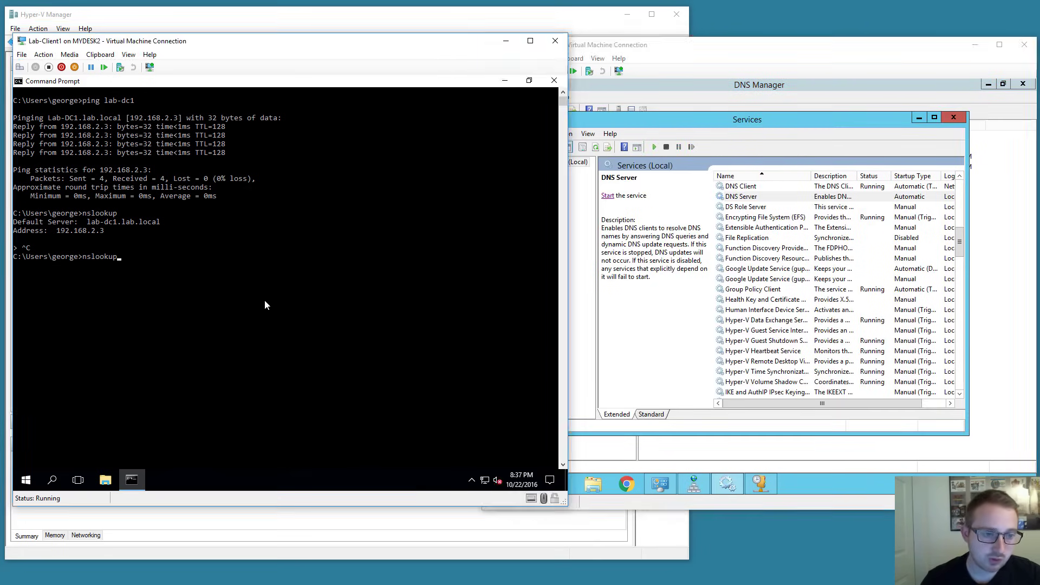
key("Return")
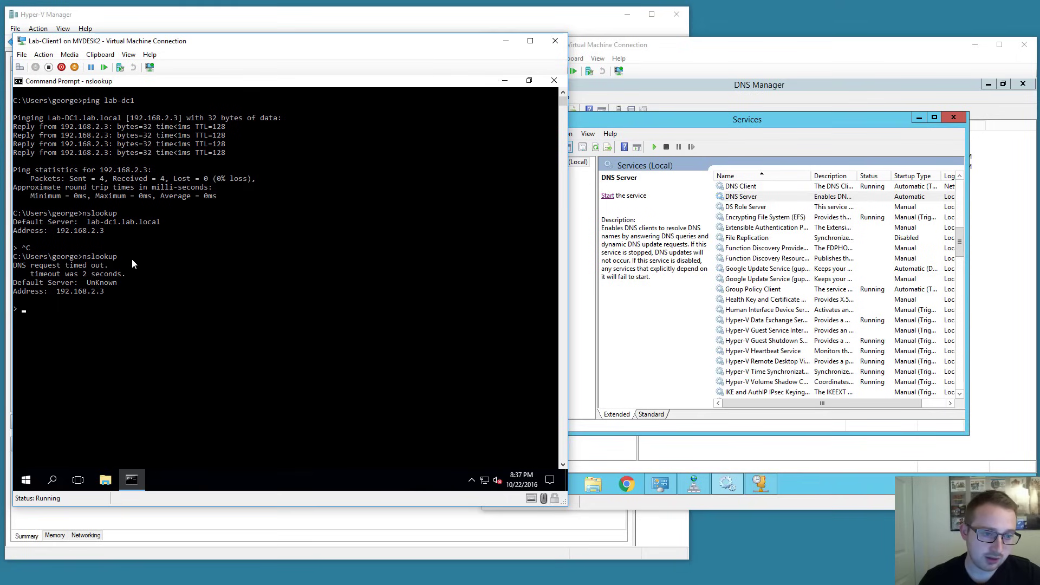
key("ctrl+c")
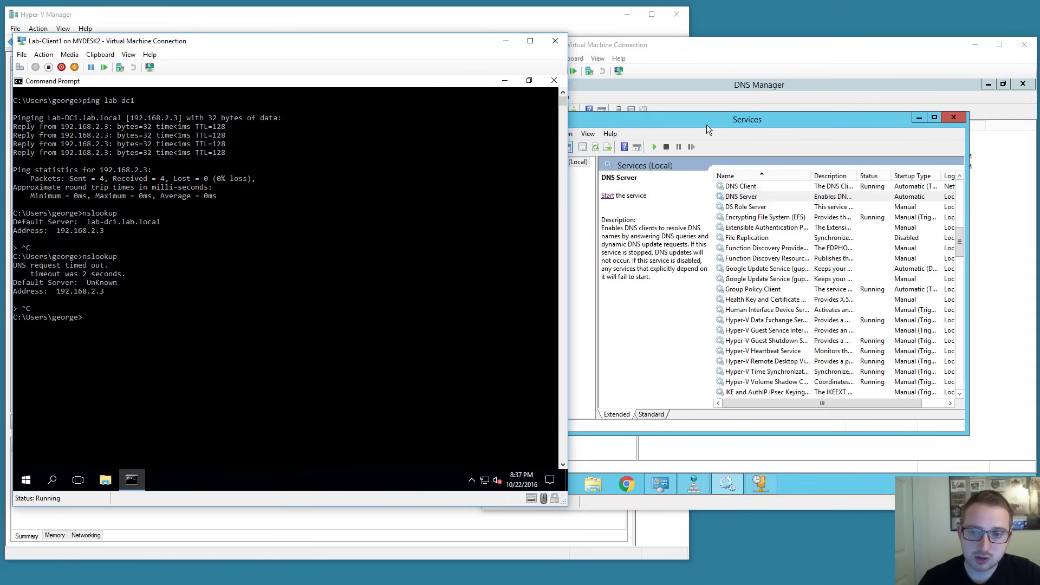
Restart DNS Server and rerun nslookup, which again finds lab-dc1.lab.local.
left_click(707, 129)
left_click(608, 196)
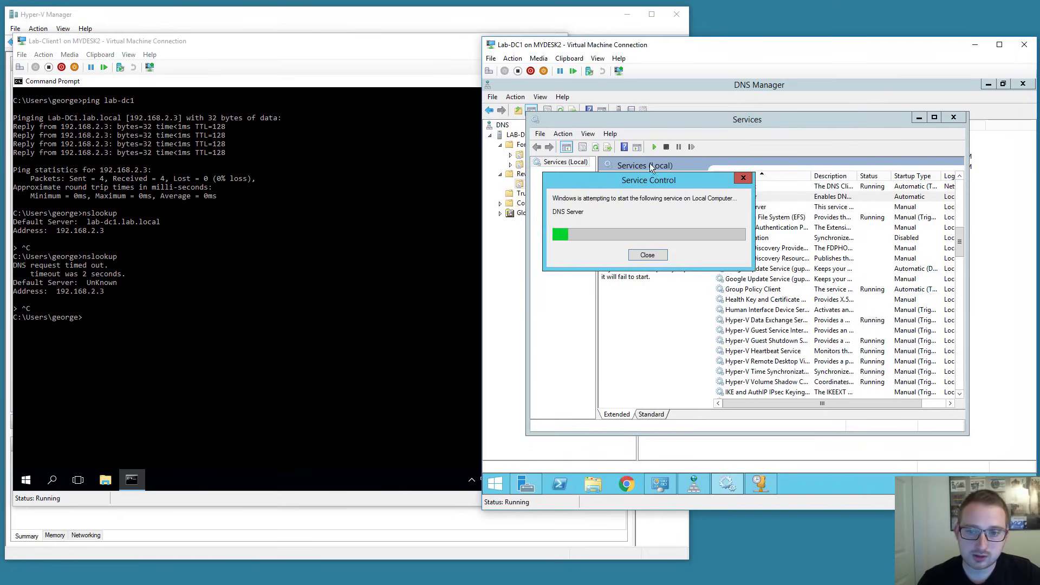
left_click(867, 99)
left_click(119, 329)
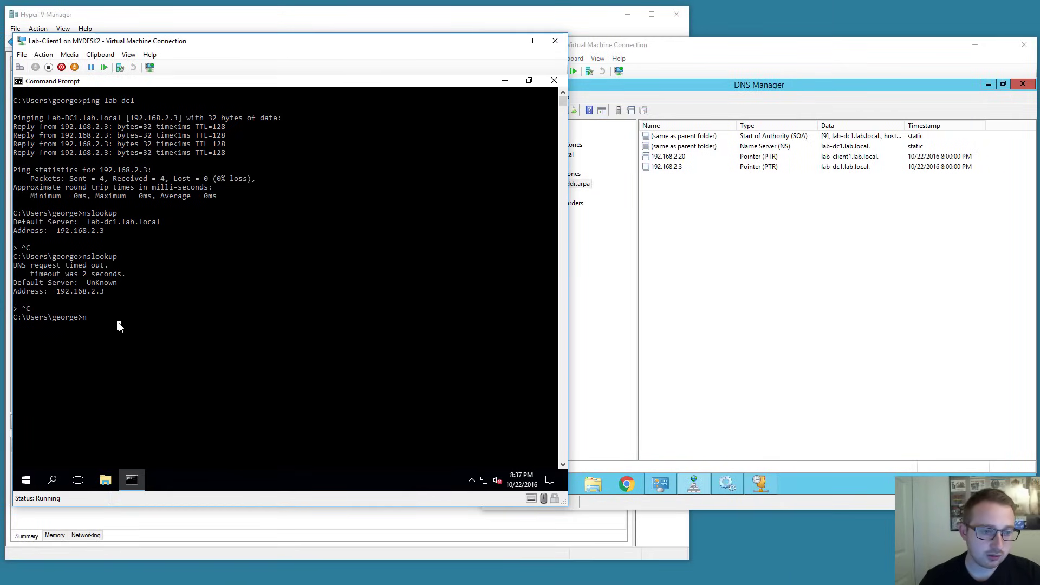
key("Up")
key("Return")
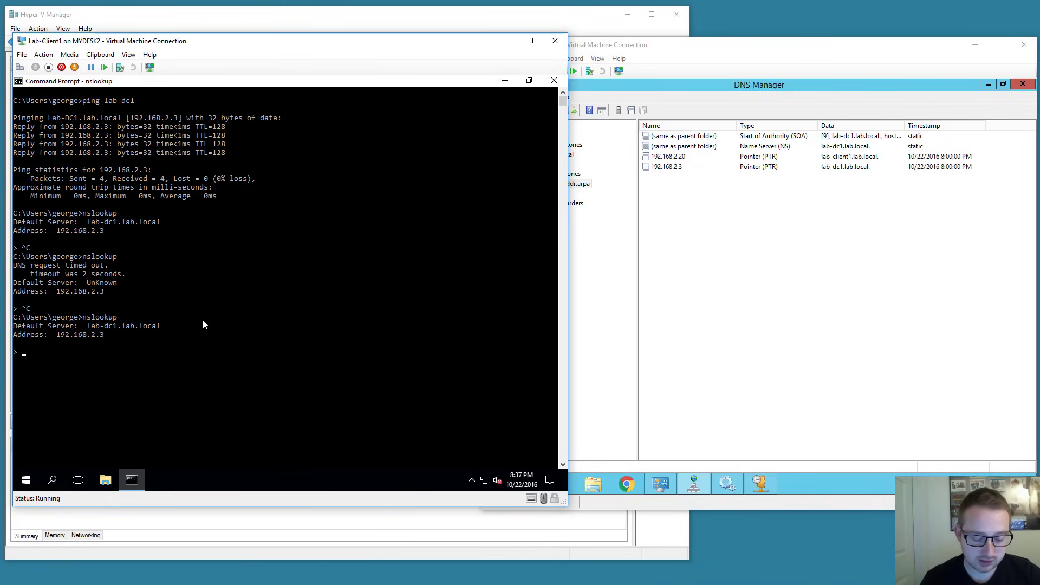
Look up 192.168.2.3 (lab-dc1.lab.local) and 192.168.2.20 (lab-client1.lab.local) in nslookup.
type("192.168.2")
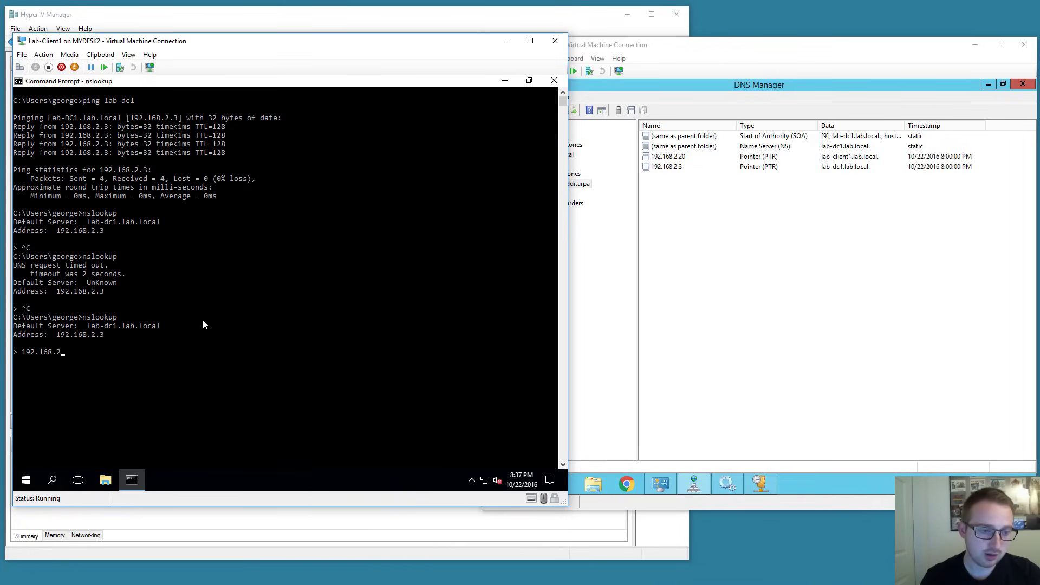
type(".3")
key("Return")
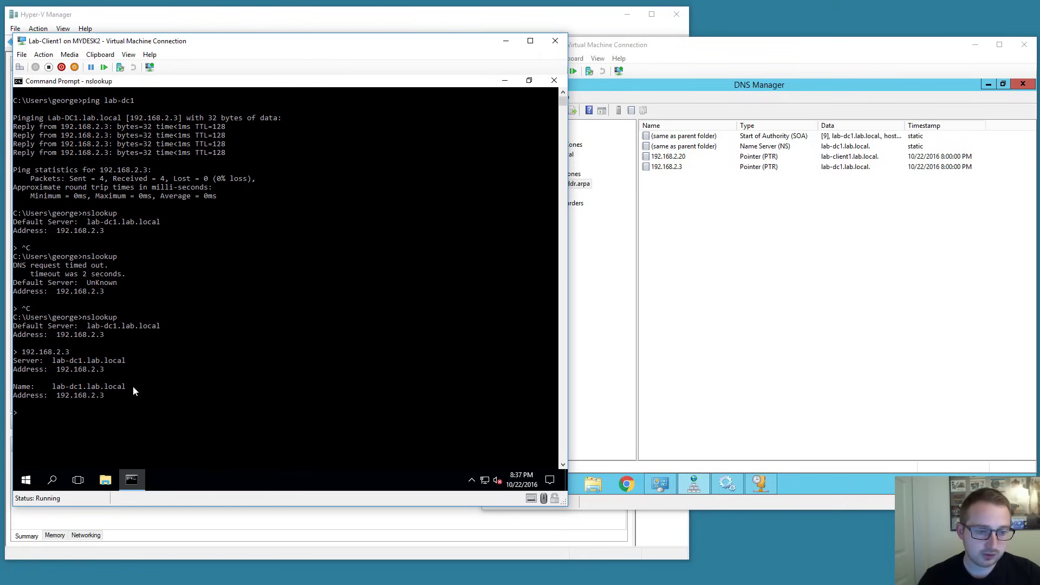
type("192.1")
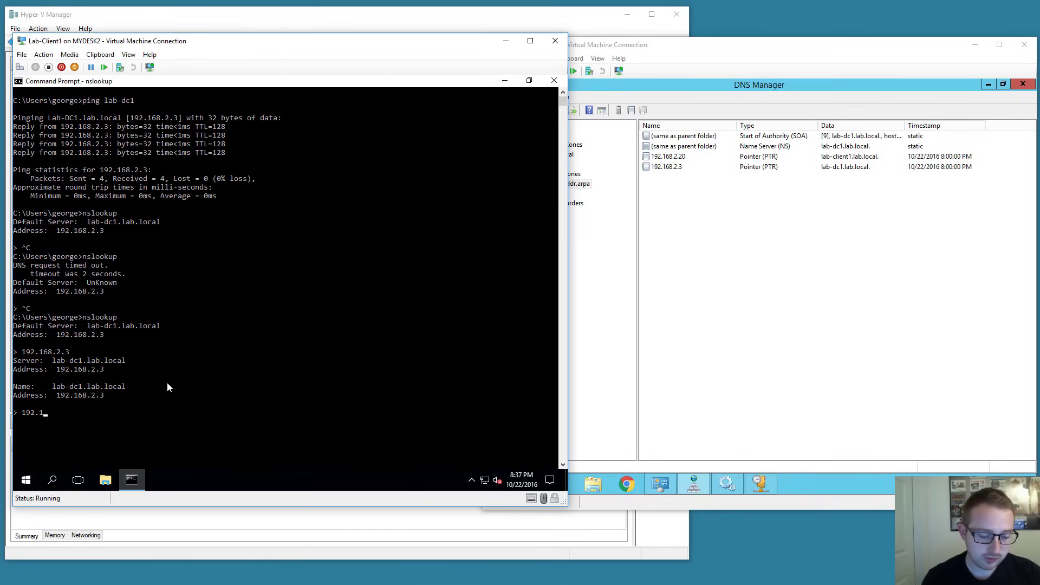
type("68.2.20")
key("Return")
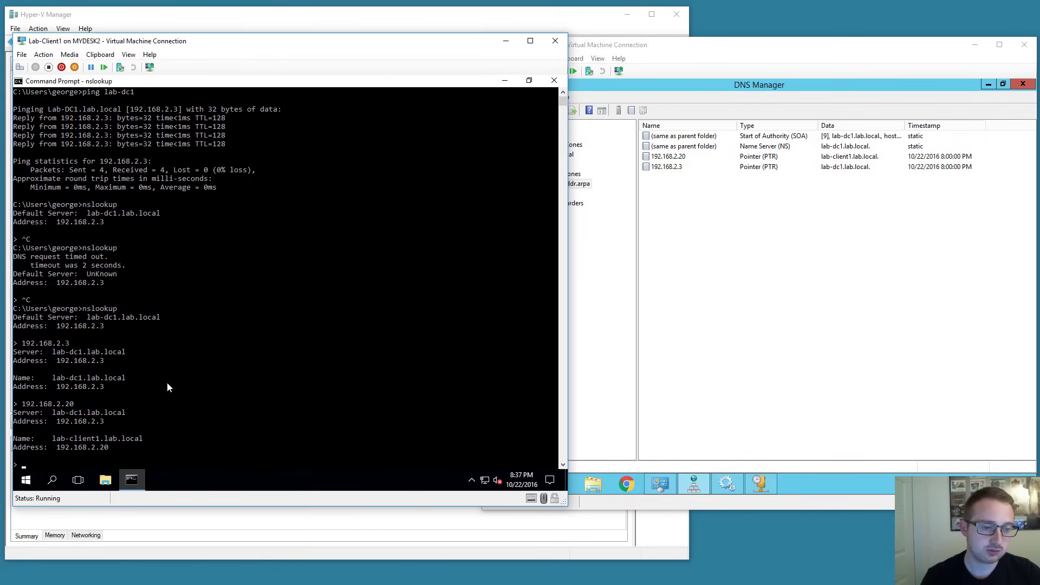